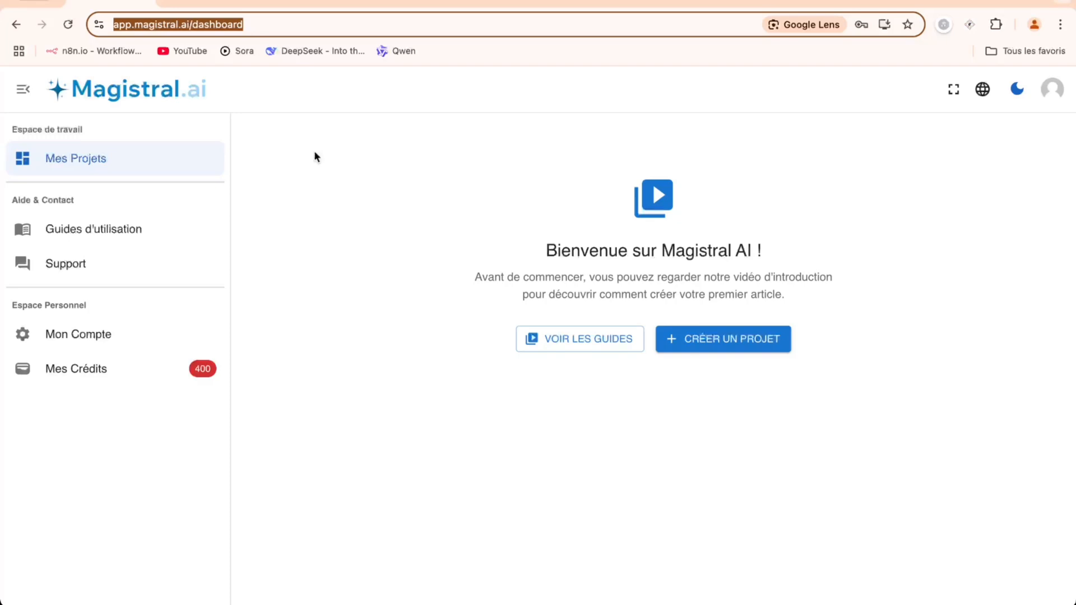
Look over the open ChatGPT o3-mini chat, the WordPress draft "TEST o3-mini" and the Google results for "meilleurs outils SEO".
click(207, 3)
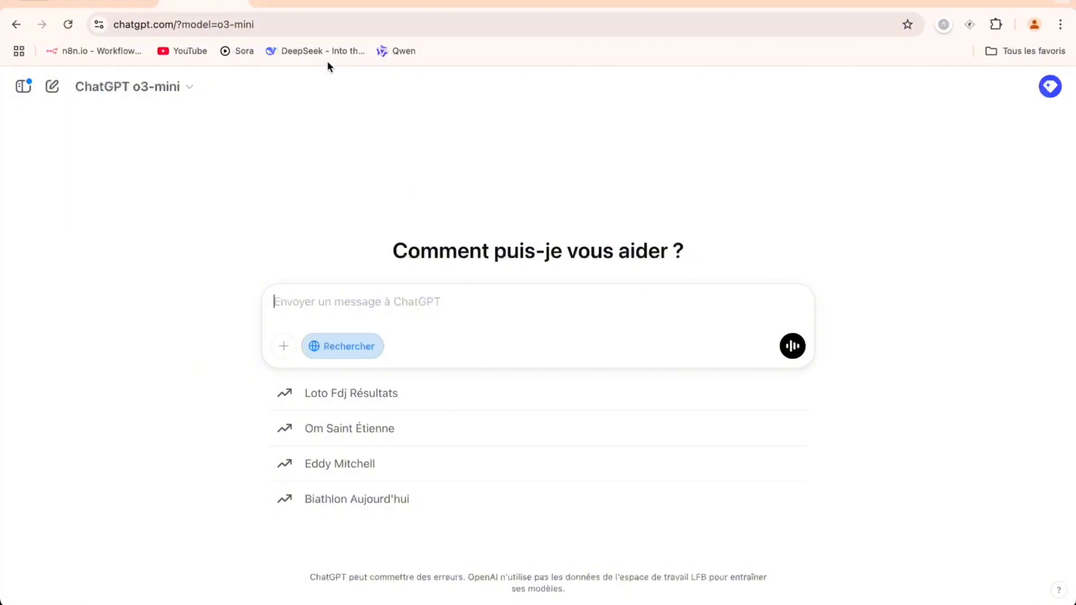
click(312, 3)
click(372, 4)
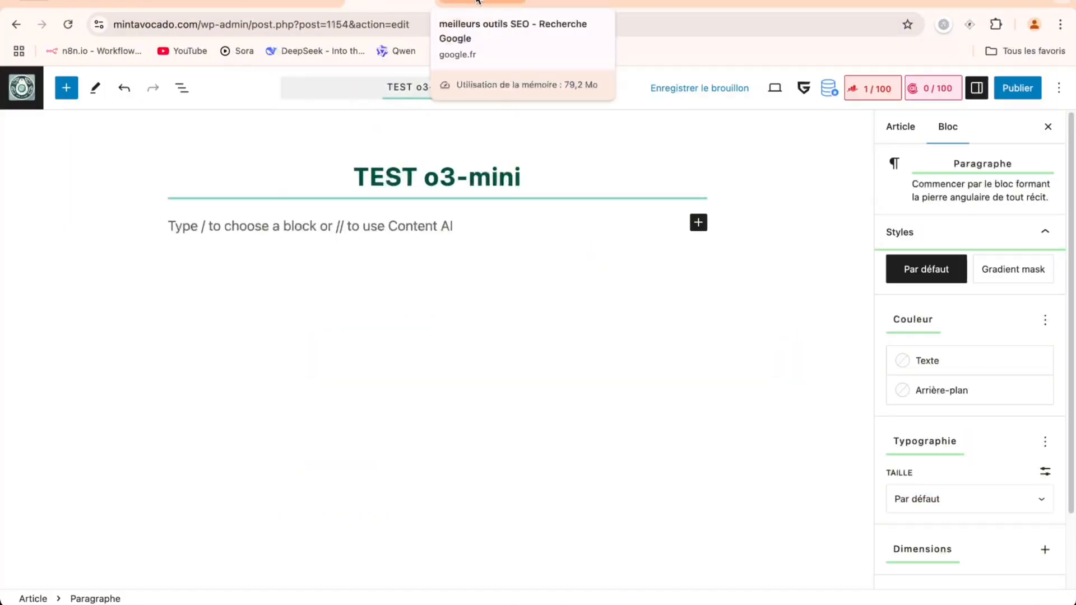
click(478, 2)
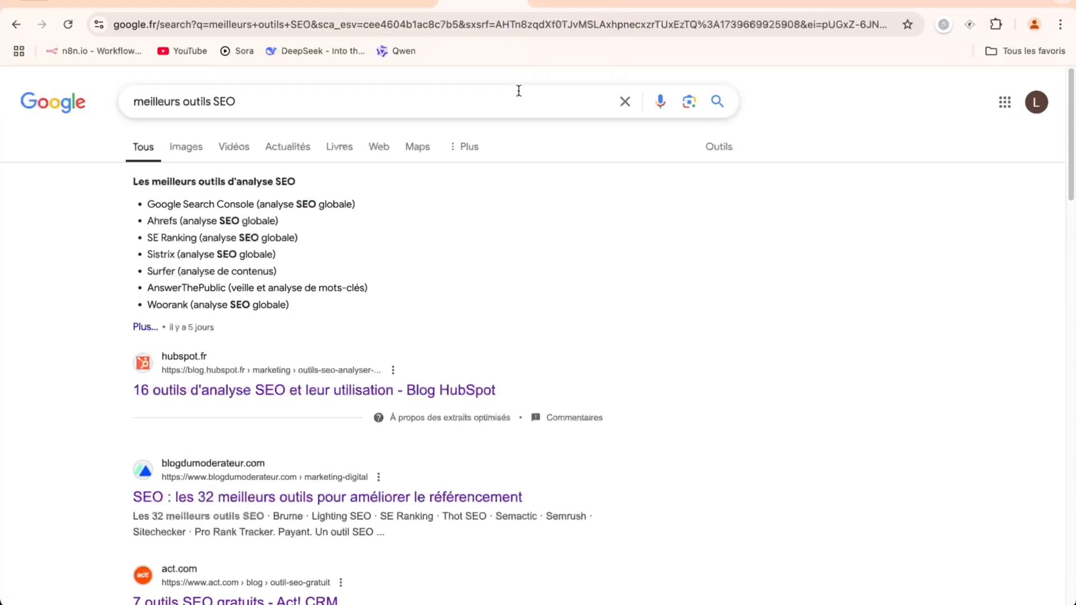
Review HubSpot's article on SEO analysis tools, from its introduction through the tool list and individual reviews.
click(572, 4)
scroll(500, 233, down, 10)
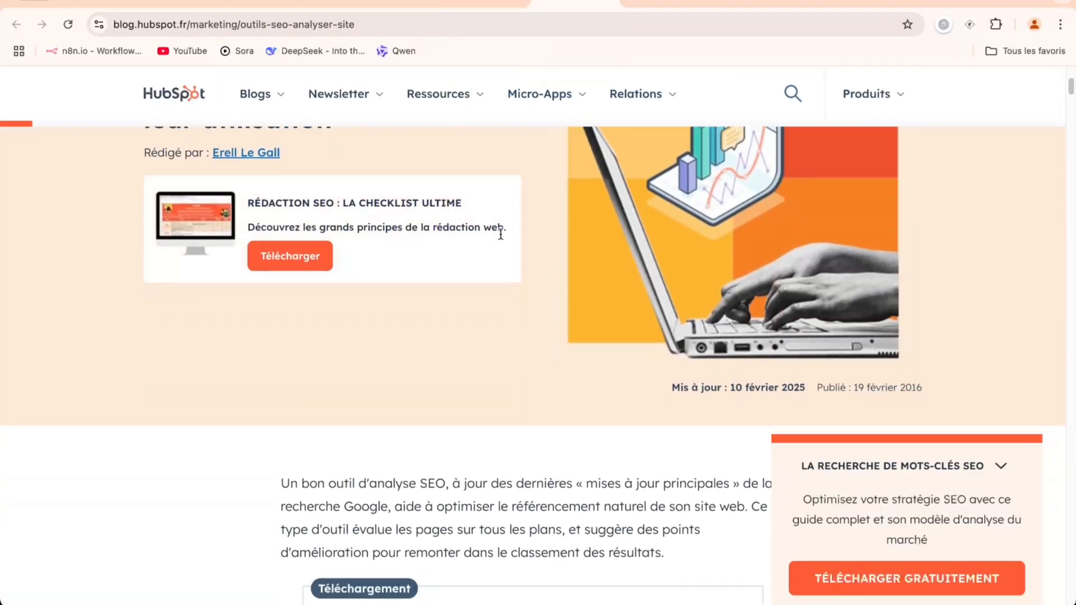
scroll(500, 233, down, 20)
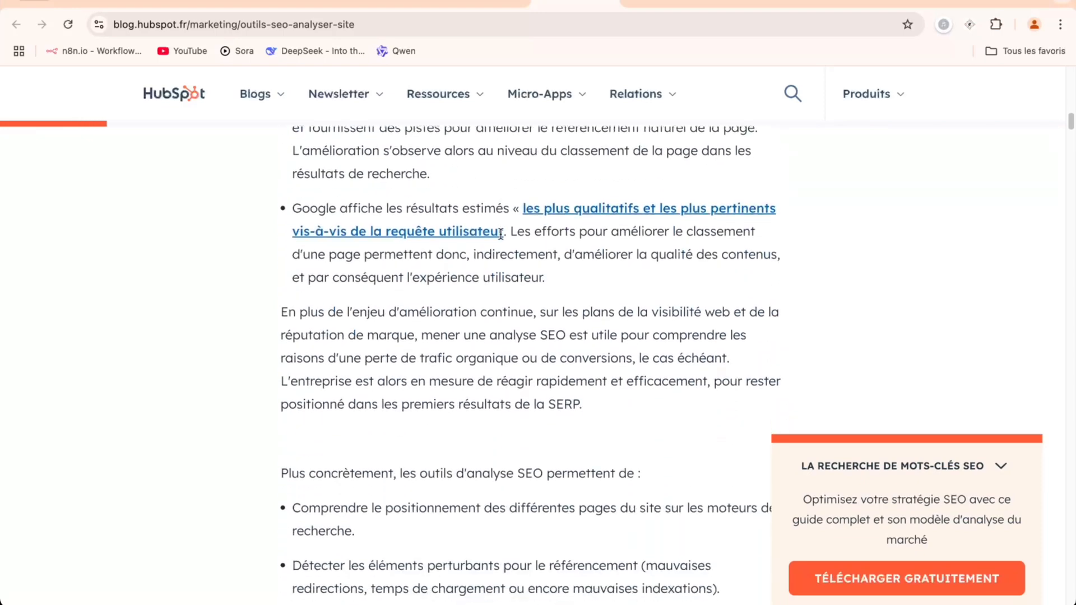
scroll(500, 234, down, 15)
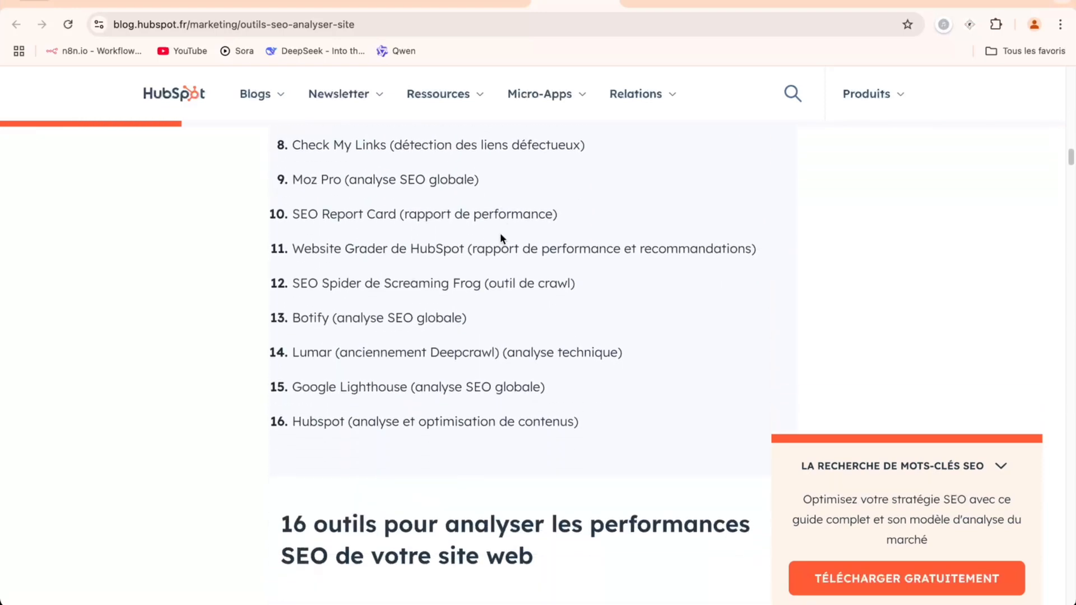
scroll(500, 234, down, 20)
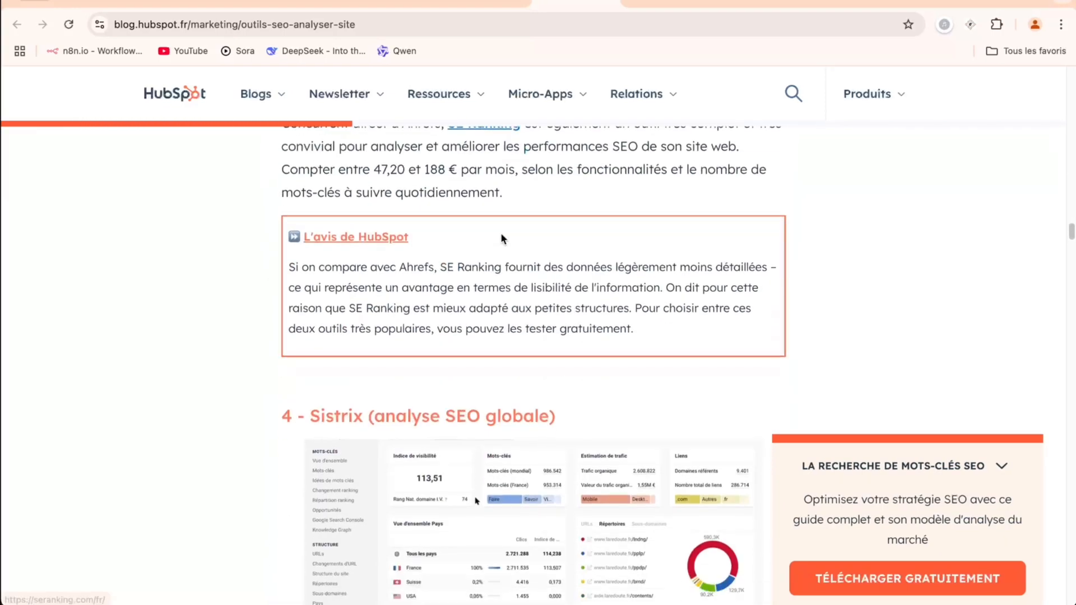
scroll(501, 196, down, 15)
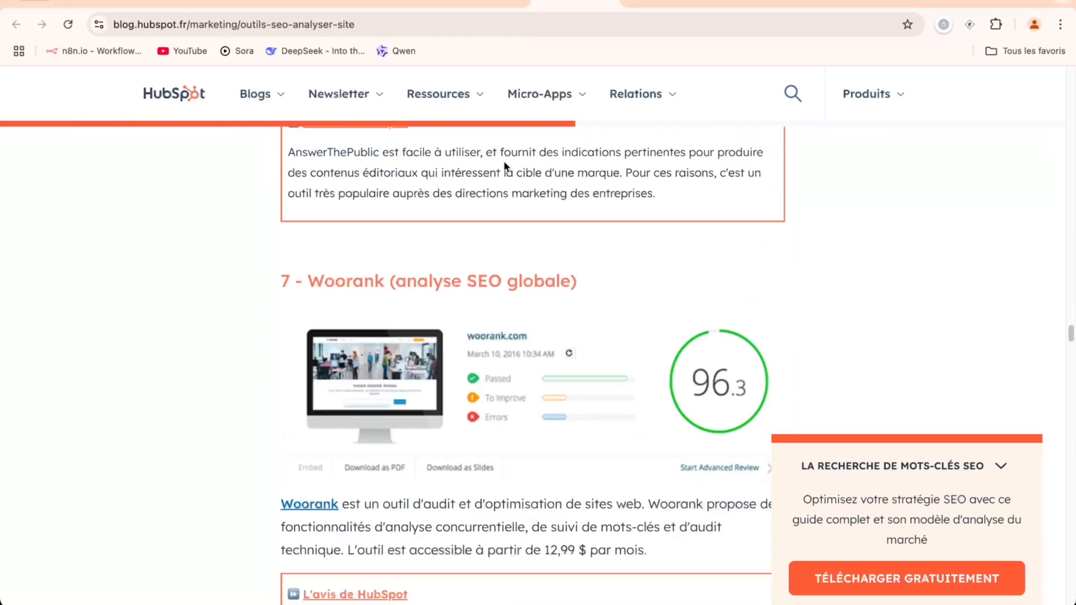
Review the BDM Tools SEO page, including its list of best tools and the complete guide, down to the footer.
click(650, 2)
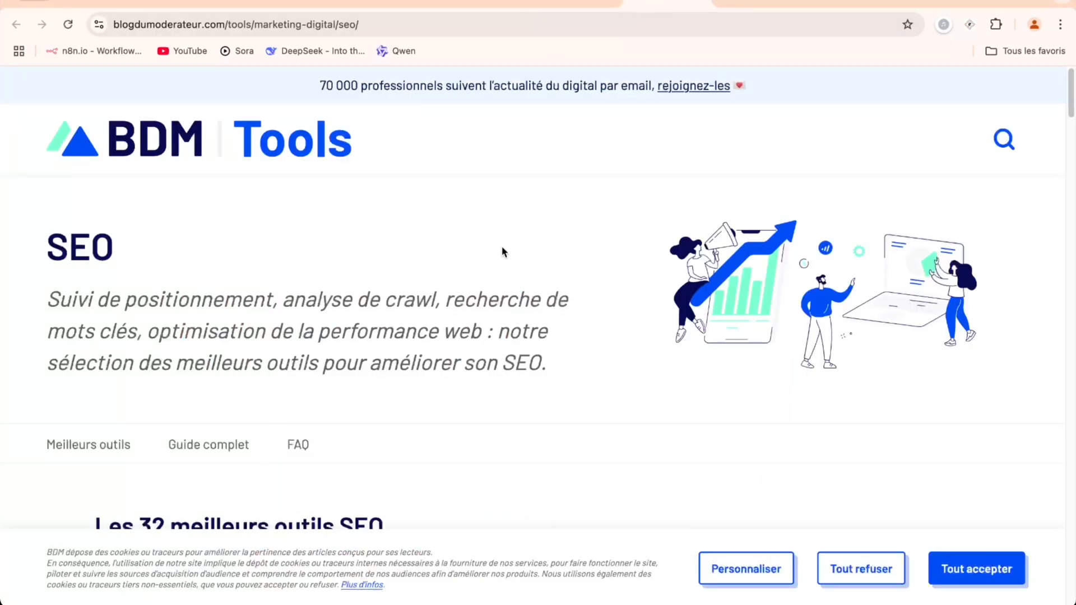
scroll(502, 248, down, 4)
scroll(503, 252, down, 6)
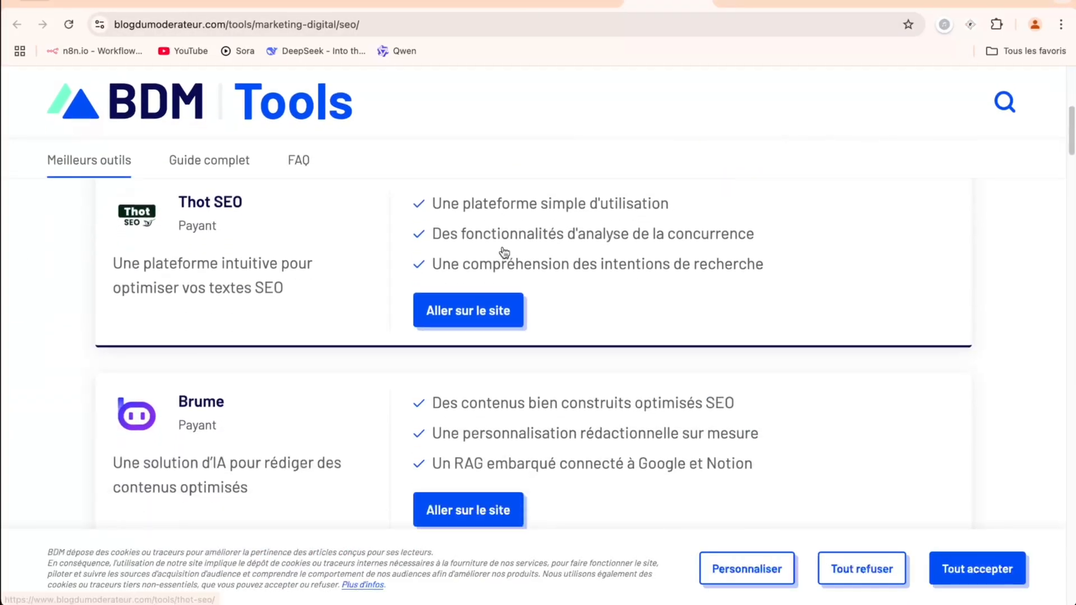
scroll(502, 252, up, 10)
scroll(502, 252, down, 20)
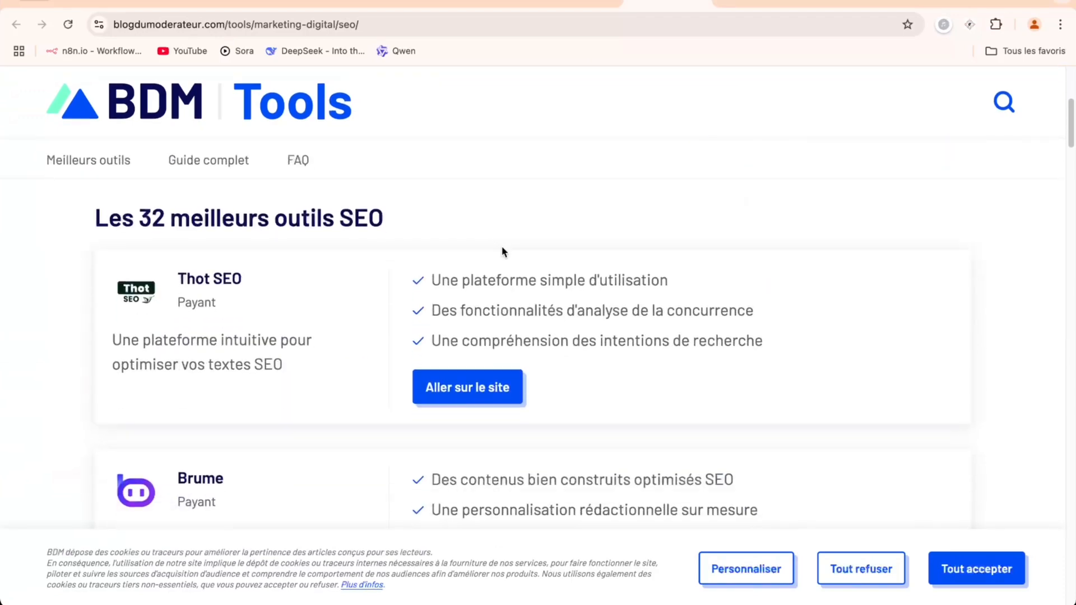
scroll(503, 246, down, 20)
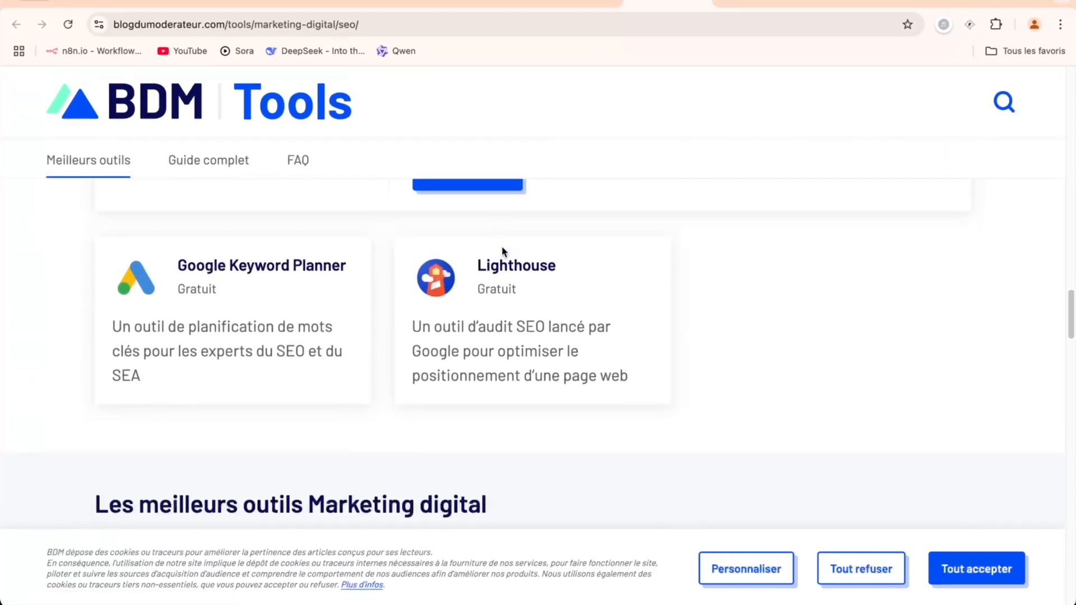
scroll(503, 252, down, 15)
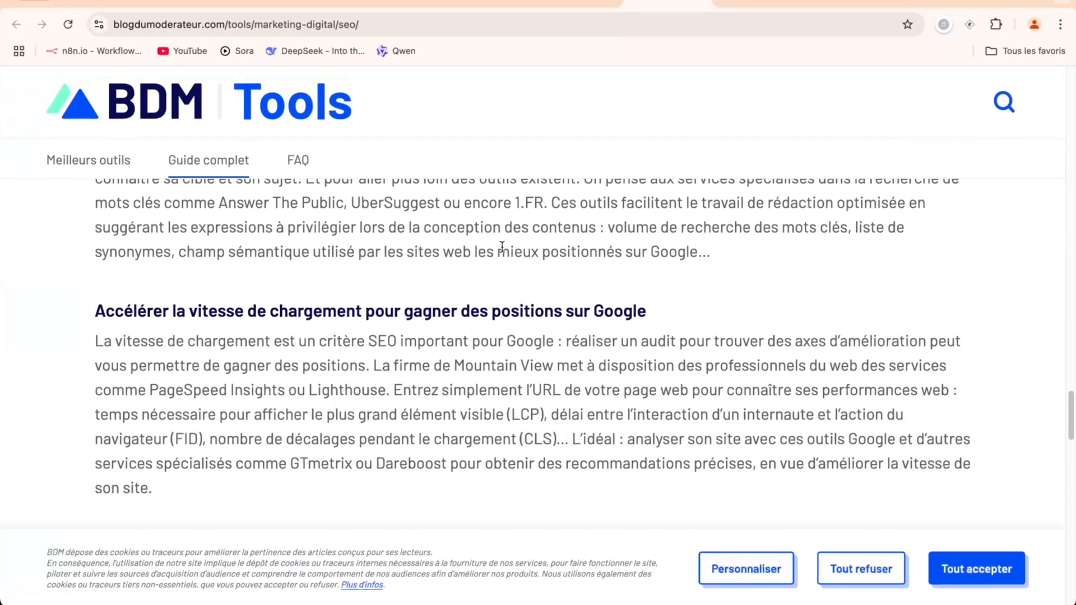
scroll(503, 251, down, 15)
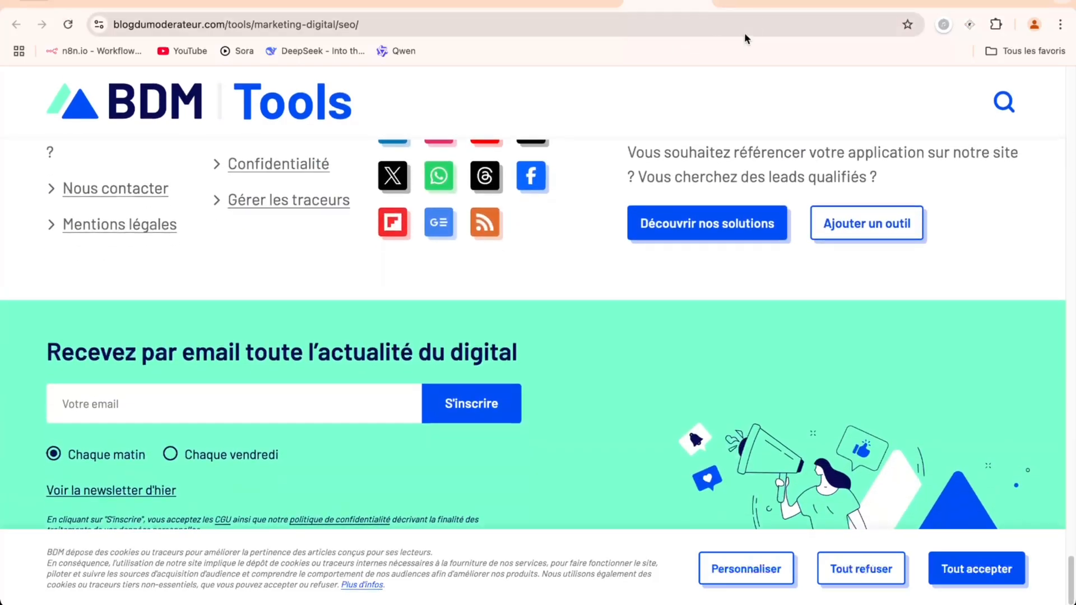
Skim the act.com article on free SEO tools, including the sections on Google Keyword Planner and Answer the public.
click(763, 5)
scroll(505, 319, down, 15)
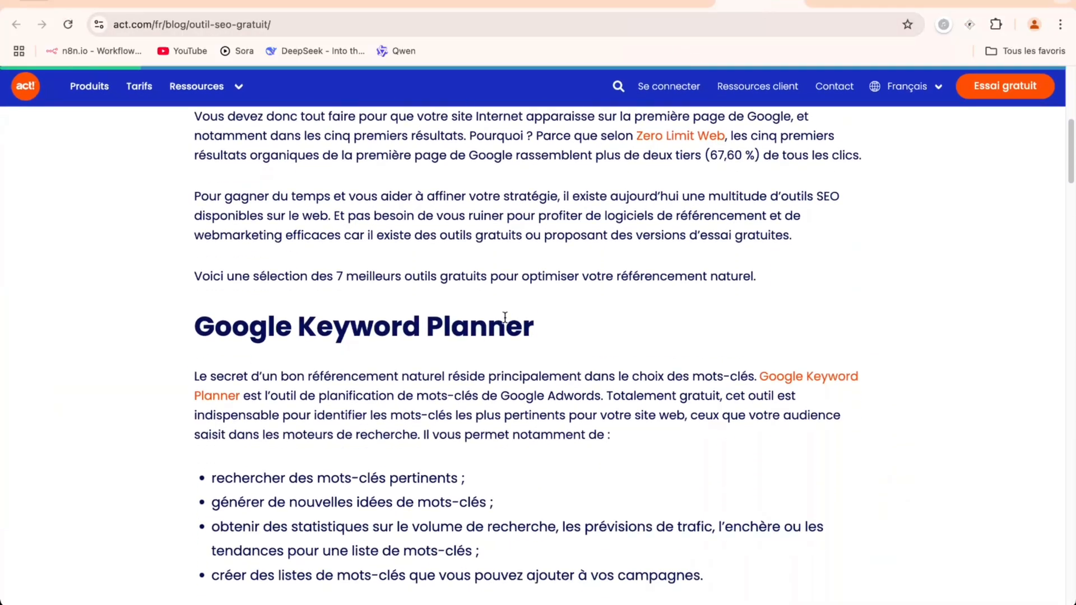
scroll(505, 318, down, 20)
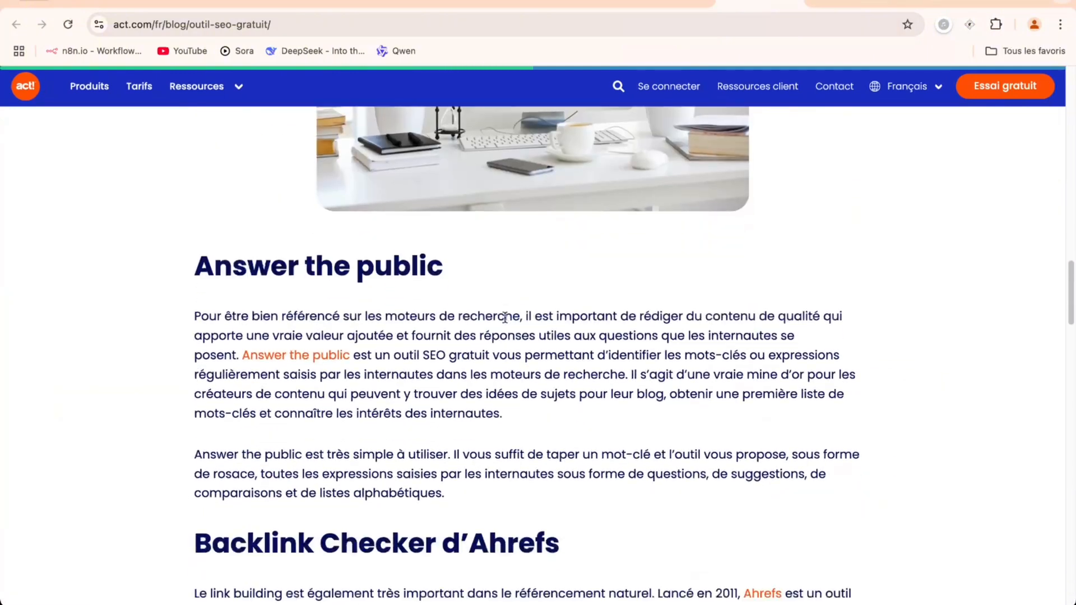
scroll(505, 317, down, 18)
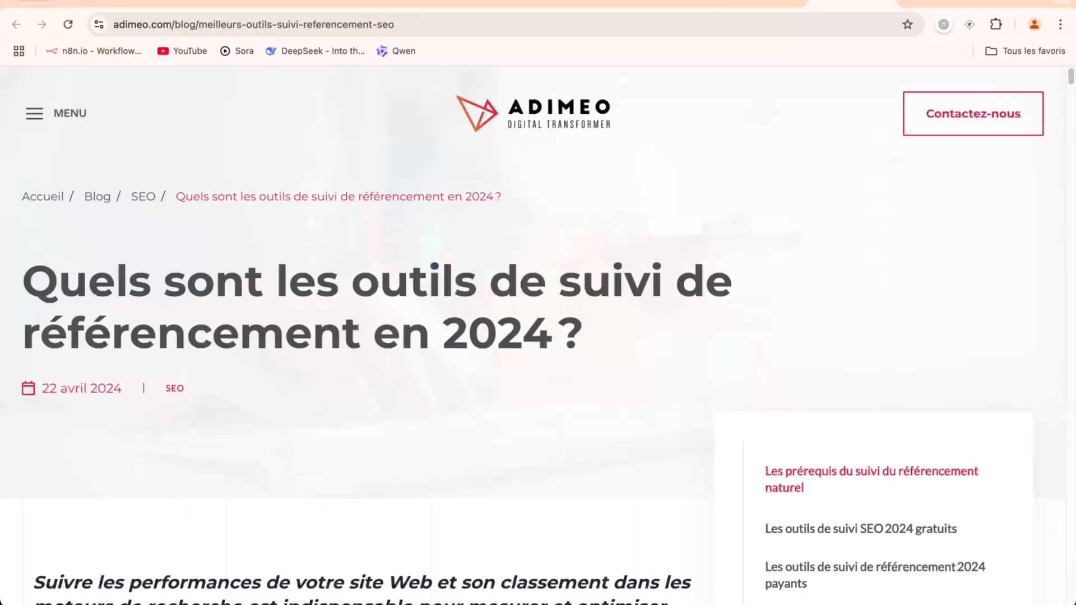
Examine the Adimeo article on SEO tracking tools, from the prerequisites to the section on SEO Hero Ninja.
scroll(465, 296, down, 8)
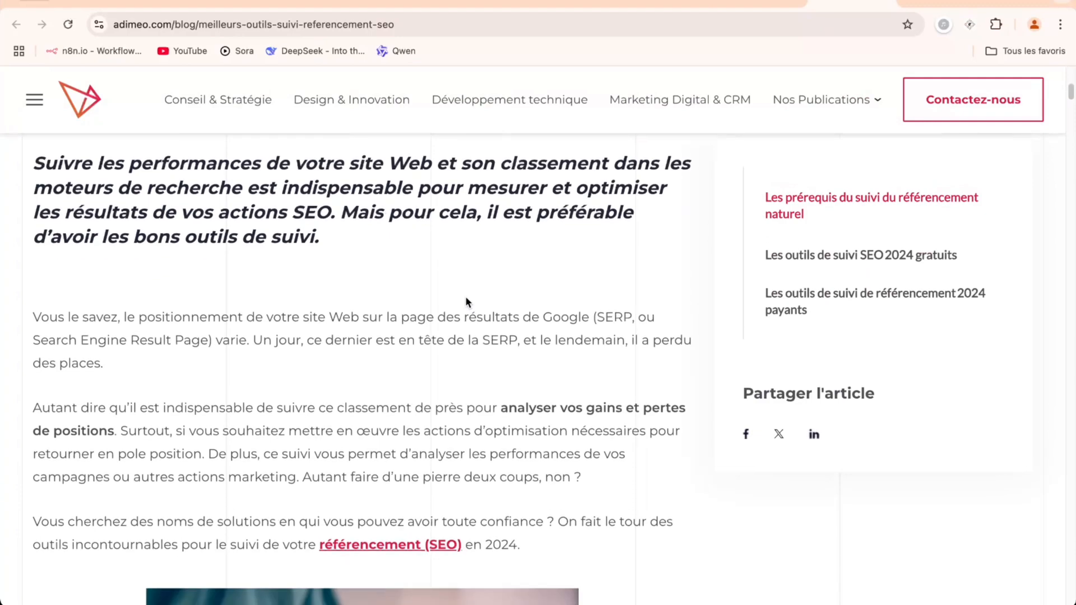
scroll(465, 300, down, 20)
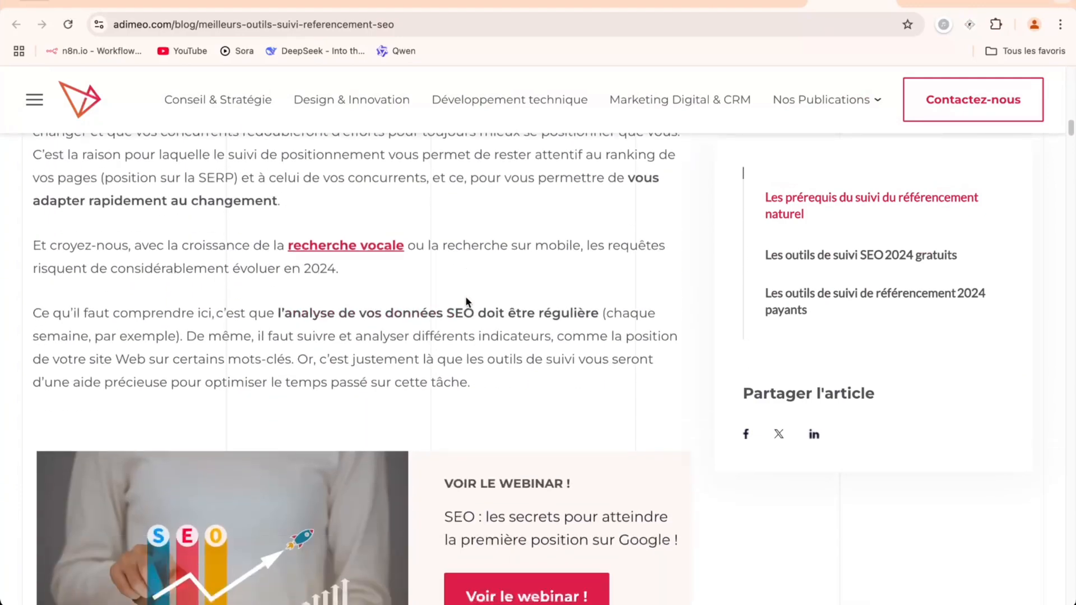
scroll(465, 301, down, 20)
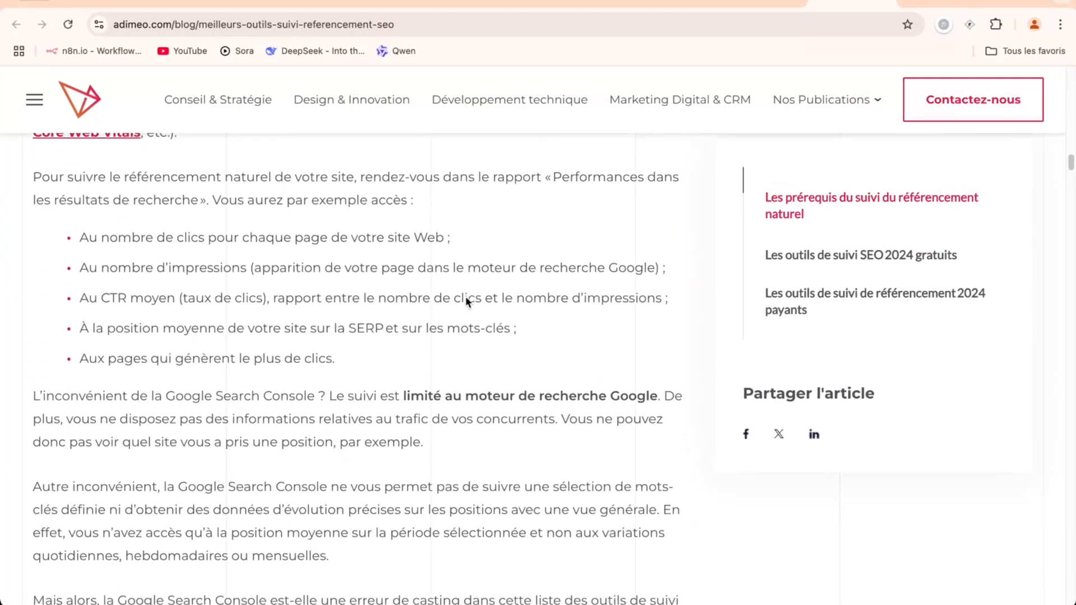
scroll(465, 301, down, 20)
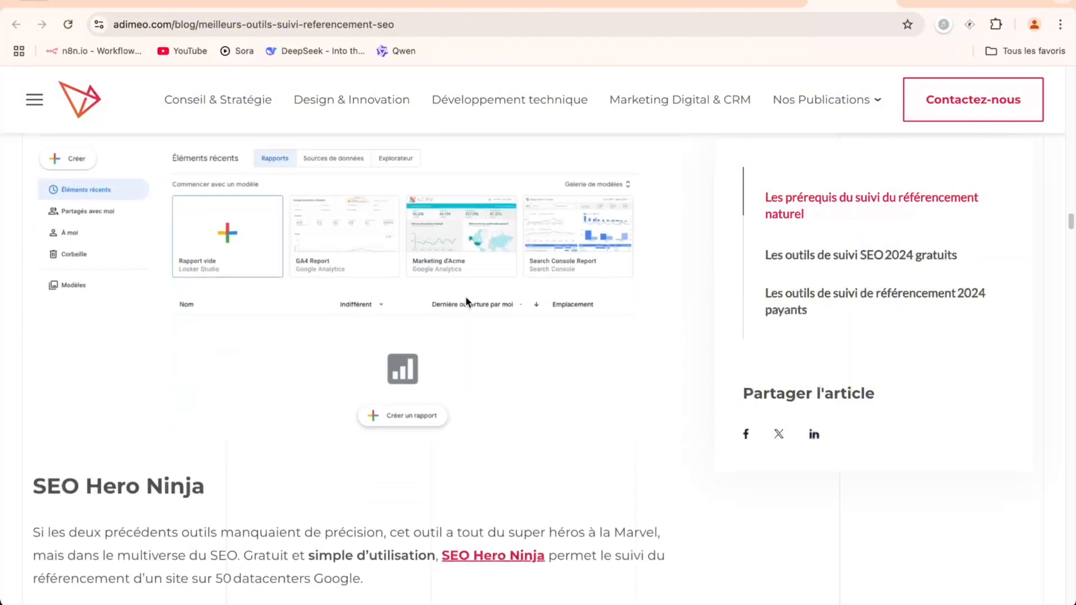
scroll(466, 299, down, 7)
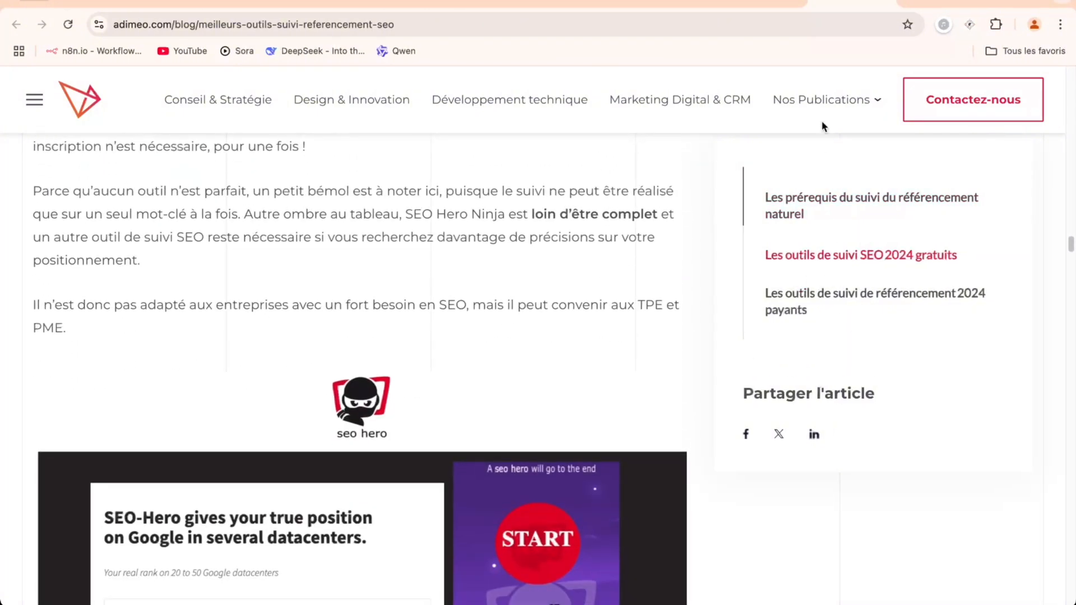
Open the semji guide to SEO tools and skim its introduction and the section on the five pillars of SEO.
click(928, 3)
scroll(497, 285, down, 15)
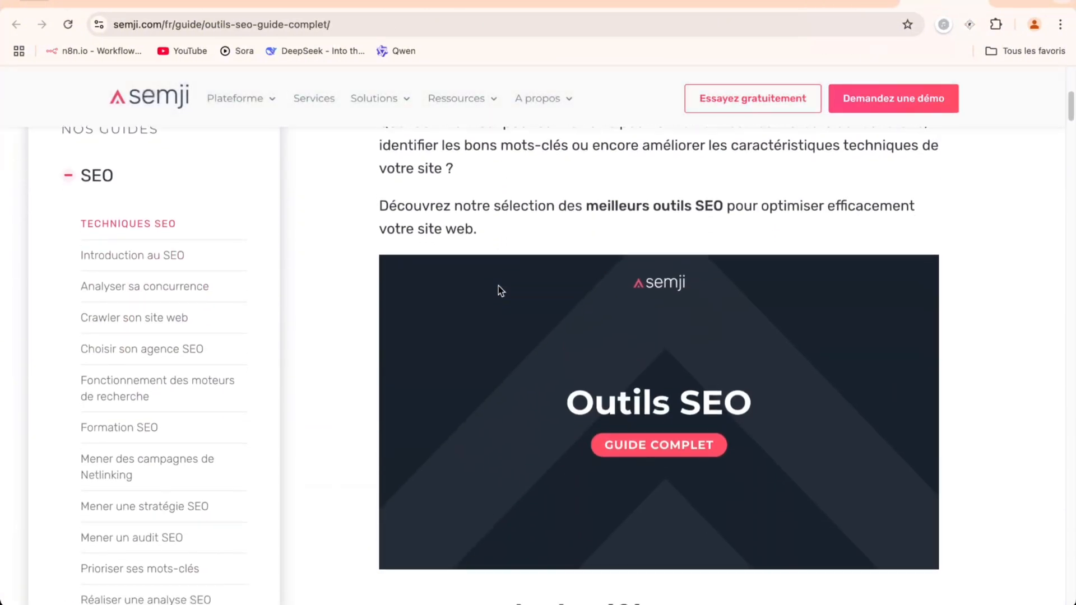
scroll(498, 285, down, 16)
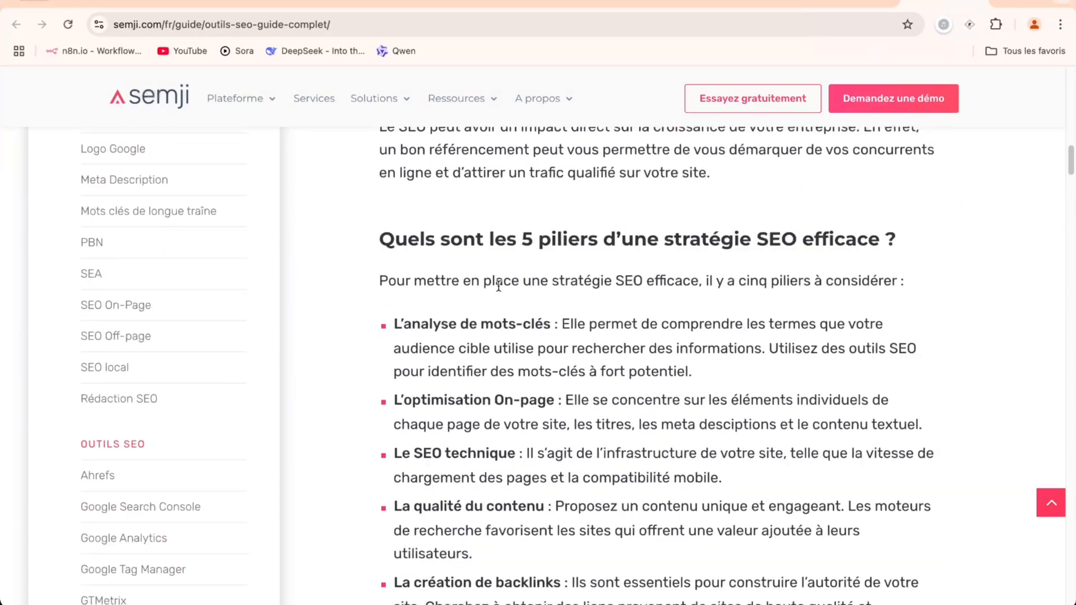
scroll(498, 285, down, 12)
key(Home)
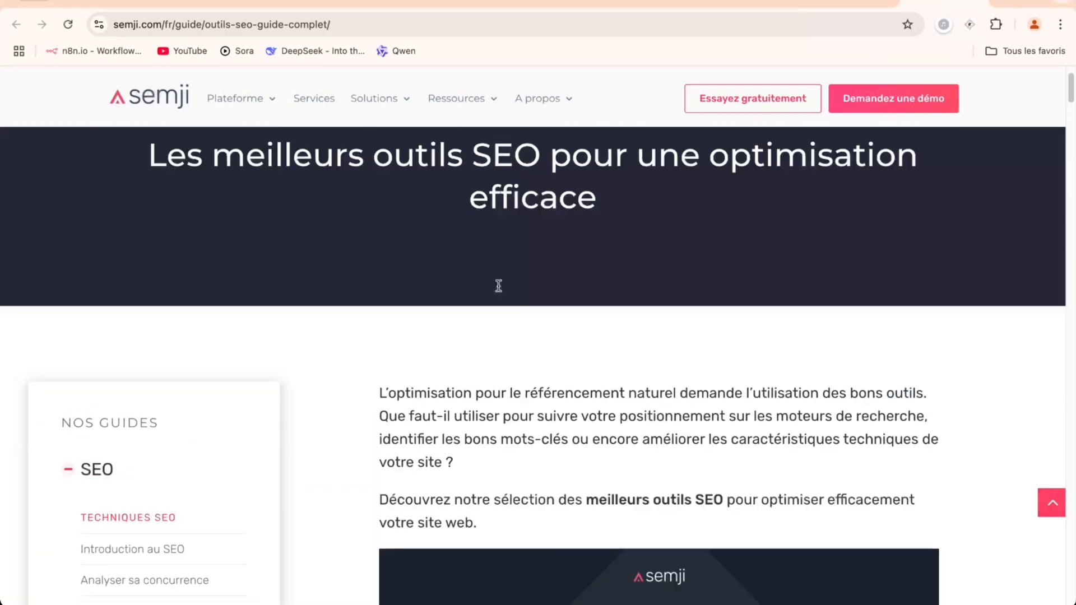
Examine the semji guide's index of SEO techniques, lexicon and tools alongside its advice on optimising a site's ranking.
scroll(241, 349, down, 9)
scroll(209, 280, up, 4)
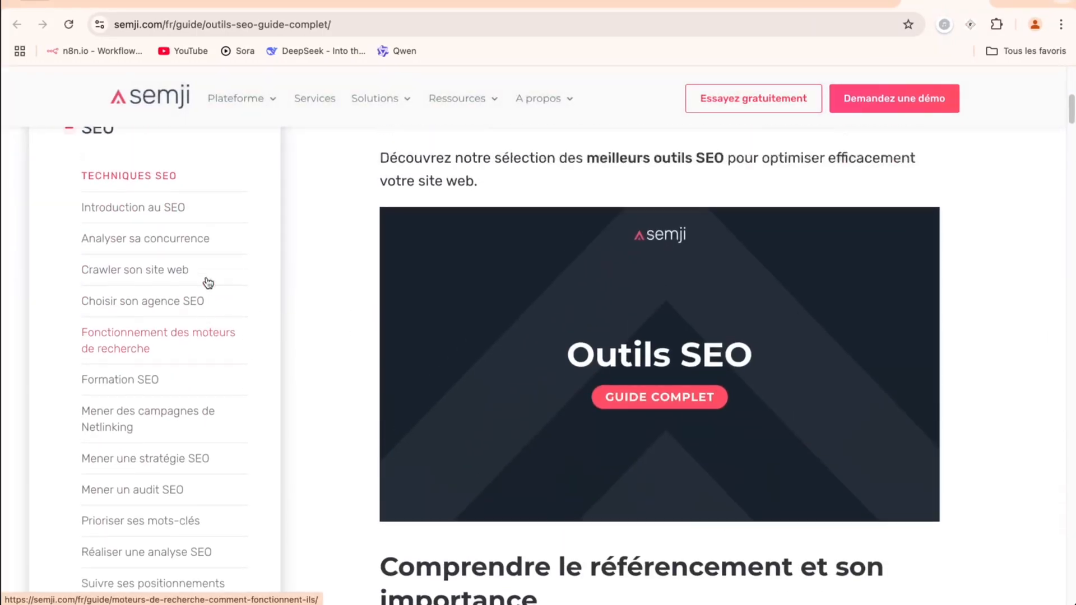
scroll(182, 391, down, 10)
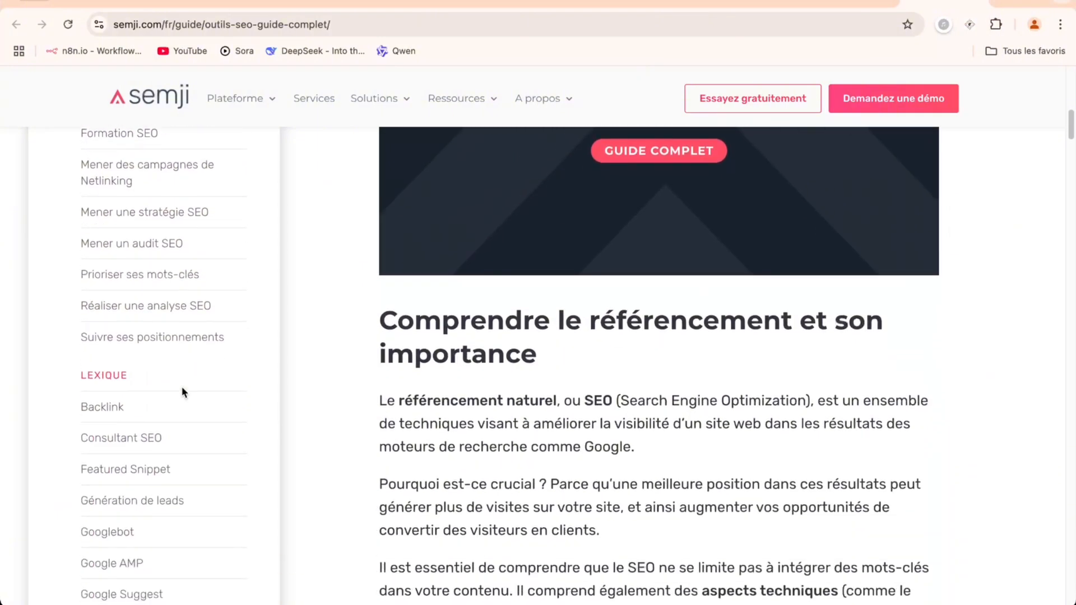
scroll(182, 391, down, 10)
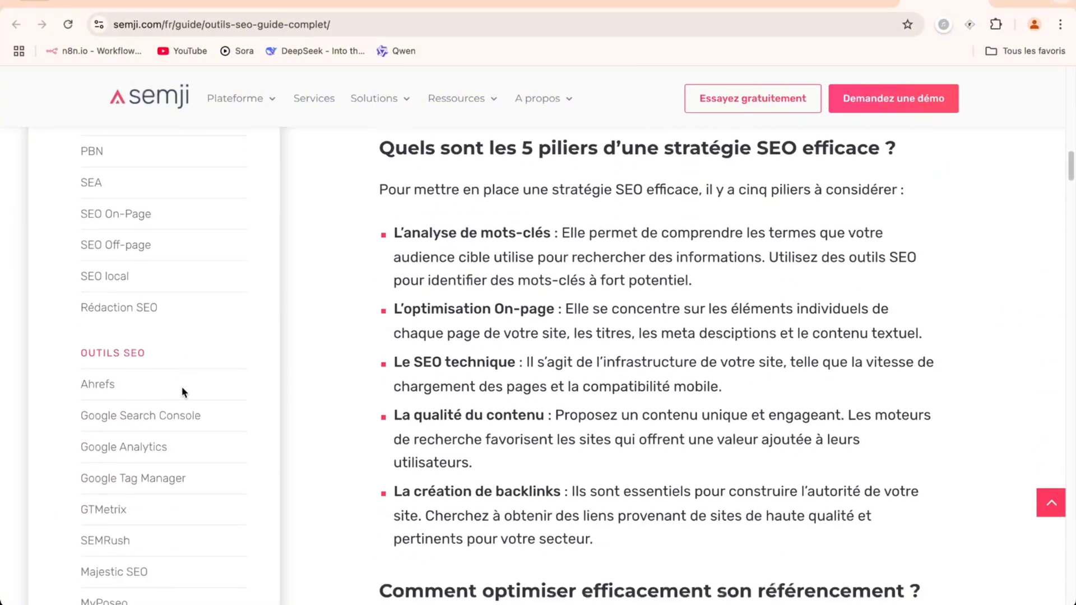
scroll(182, 391, up, 5)
scroll(182, 389, up, 6)
scroll(182, 390, down, 10)
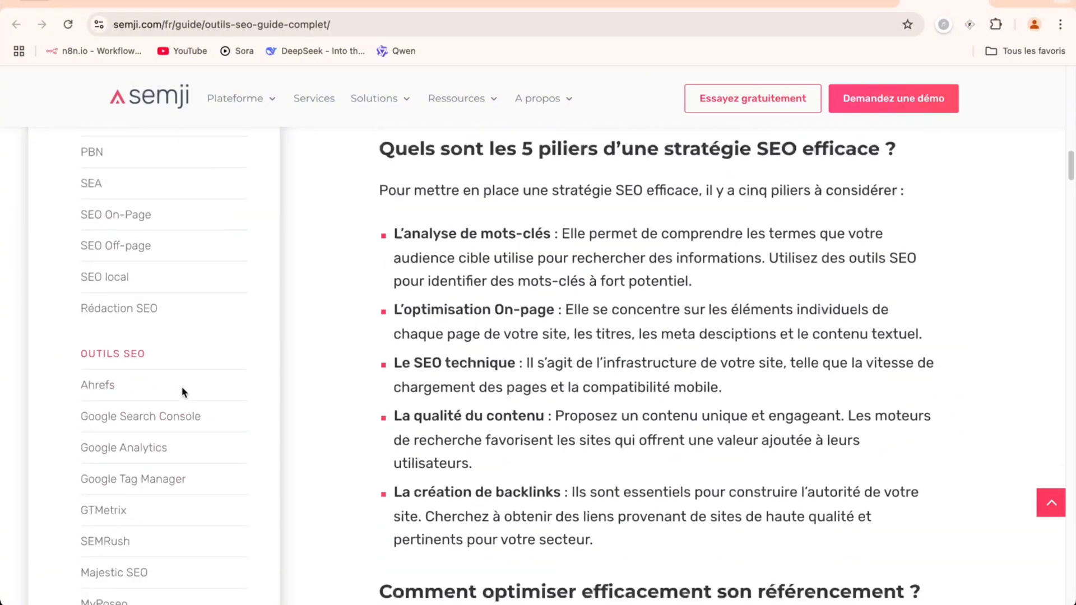
scroll(503, 370, down, 10)
scroll(503, 370, up, 20)
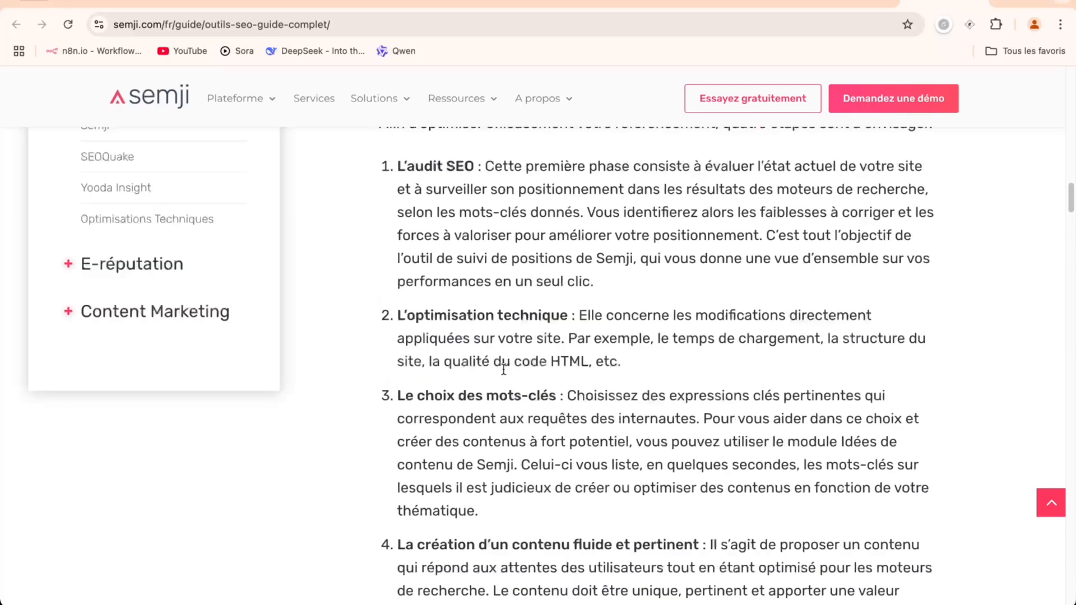
scroll(503, 370, up, 3)
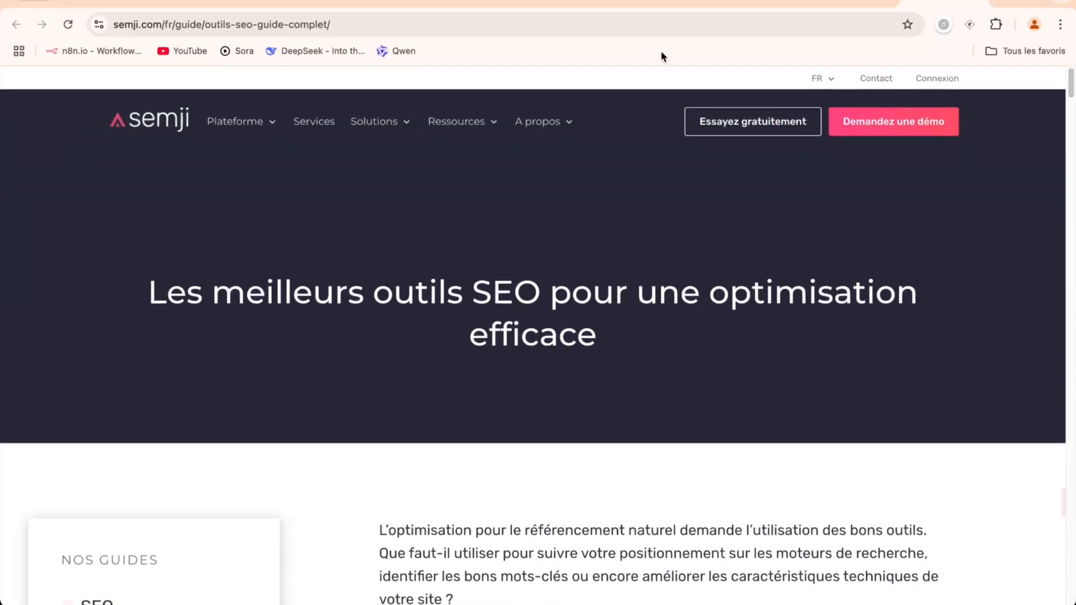
Return to the Magistral.ai dashboard and start a new article project with the AI mode set to Advanced.
click(501, 1)
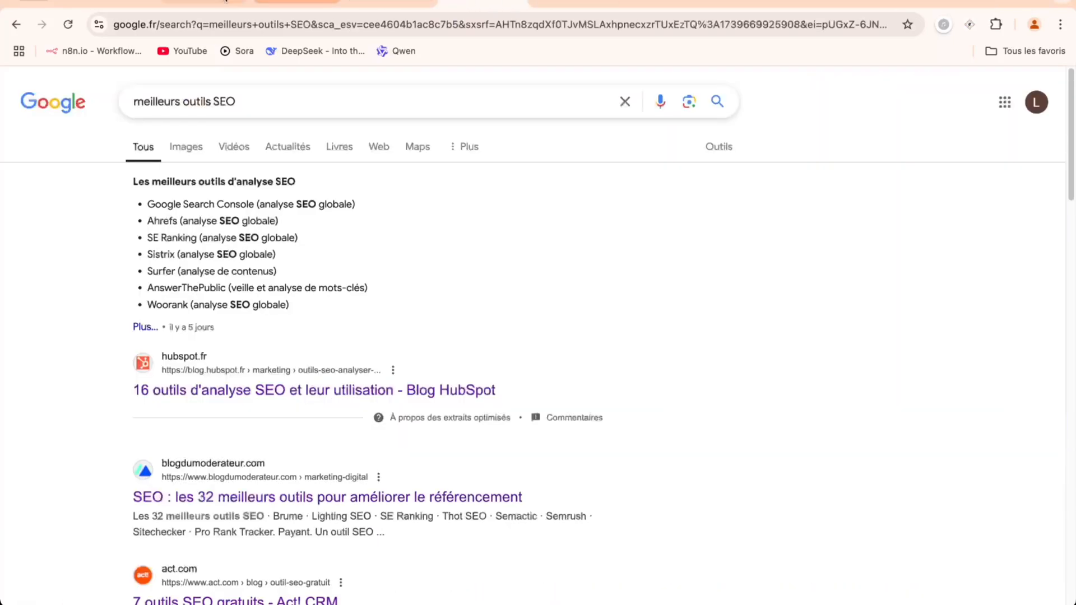
click(202, 1)
click(126, 2)
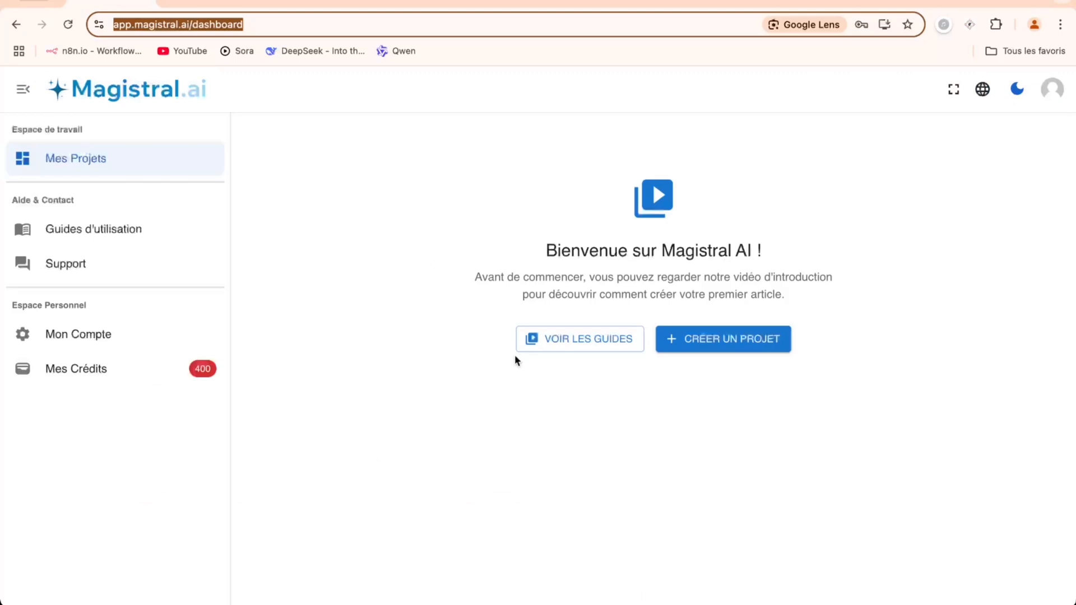
click(689, 337)
click(502, 241)
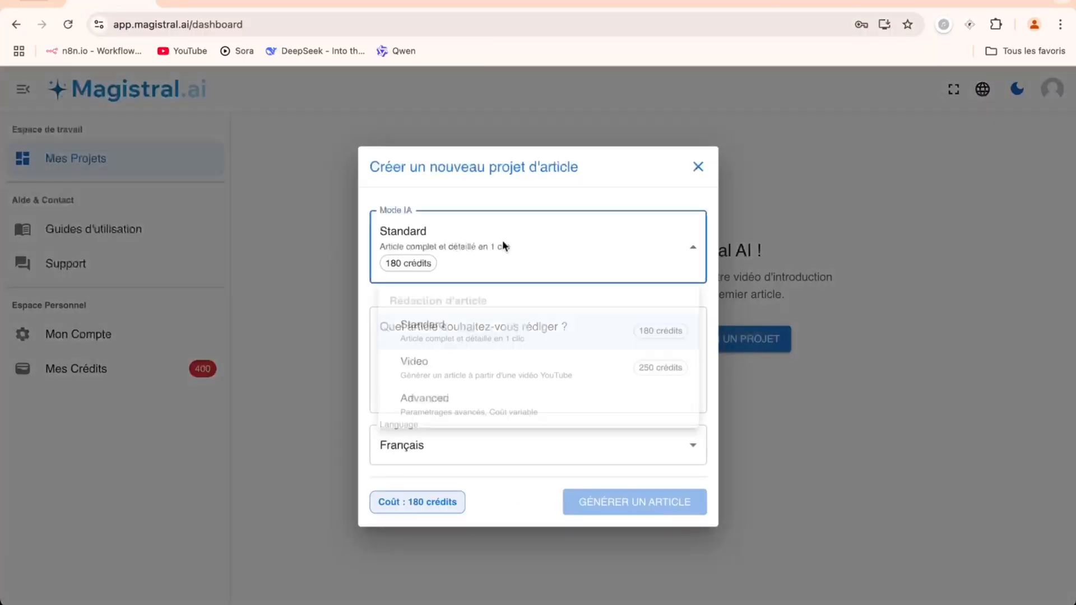
click(448, 410)
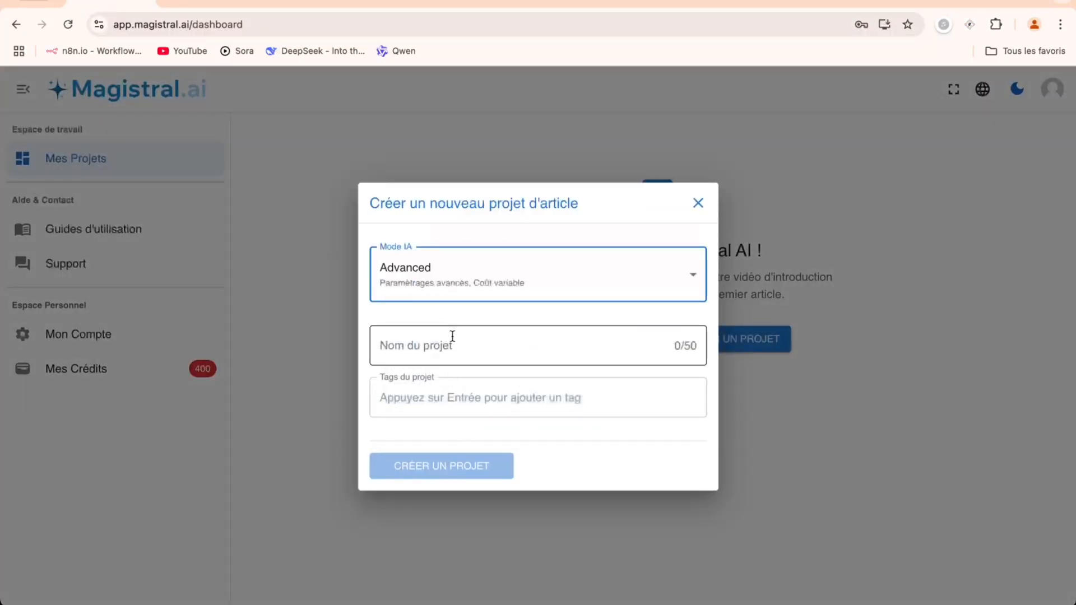
Name the new article project "outils SEO" and create it.
click(453, 339)
text(outils SEO)
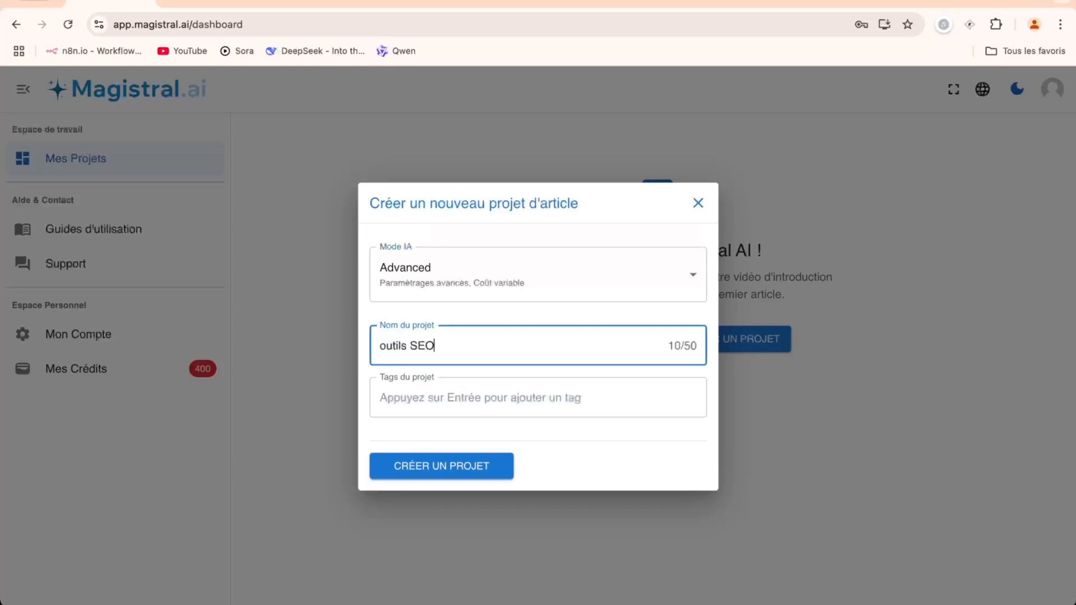
click(447, 471)
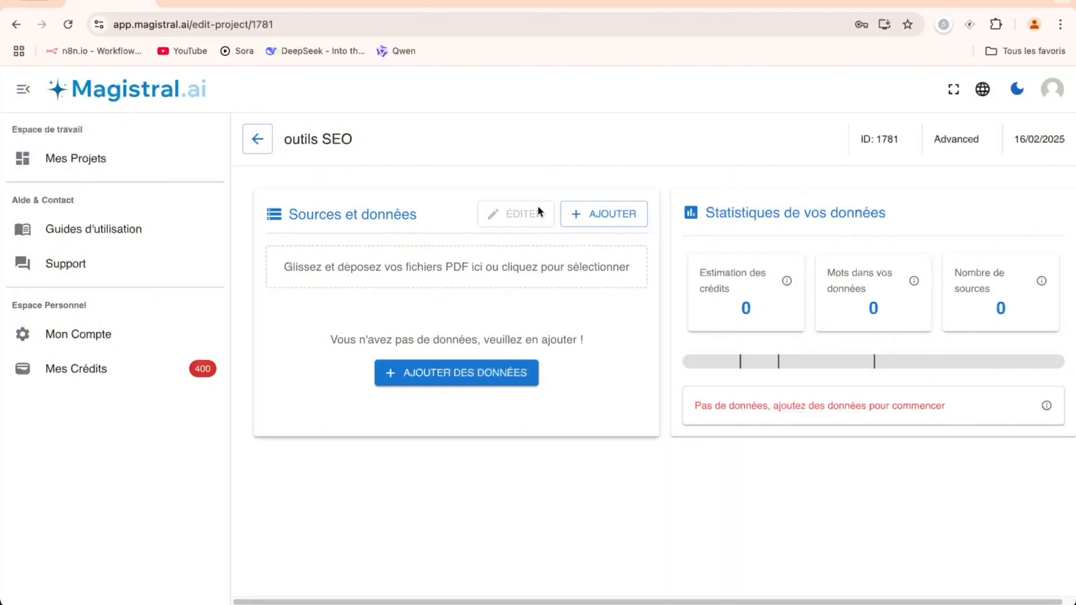
Add source data to the project by retrieving the content of 5 search results for "meilleurs outils SEO".
click(597, 217)
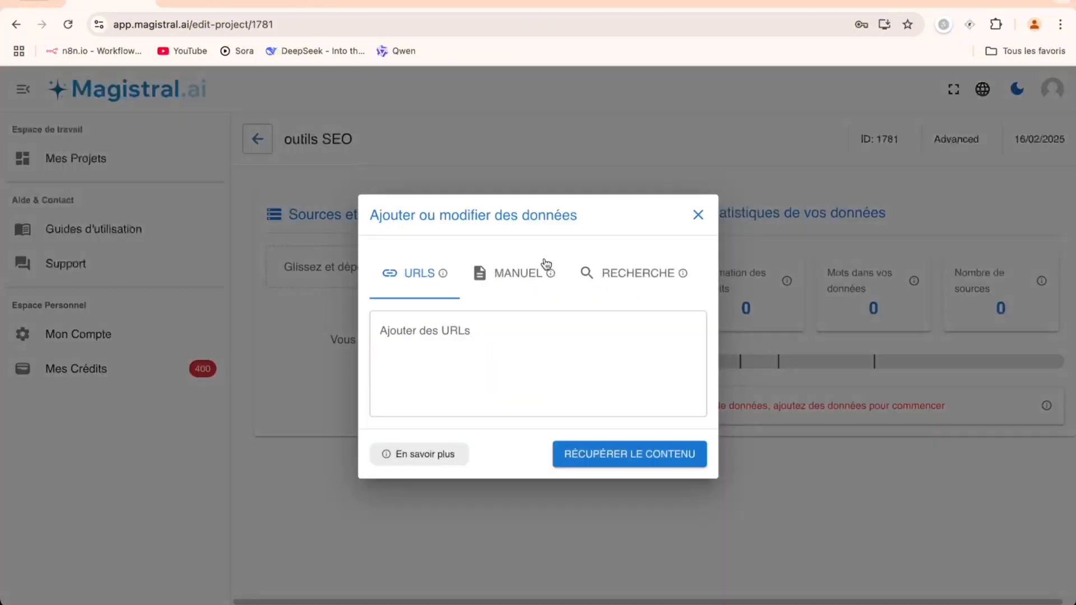
click(608, 279)
click(450, 344)
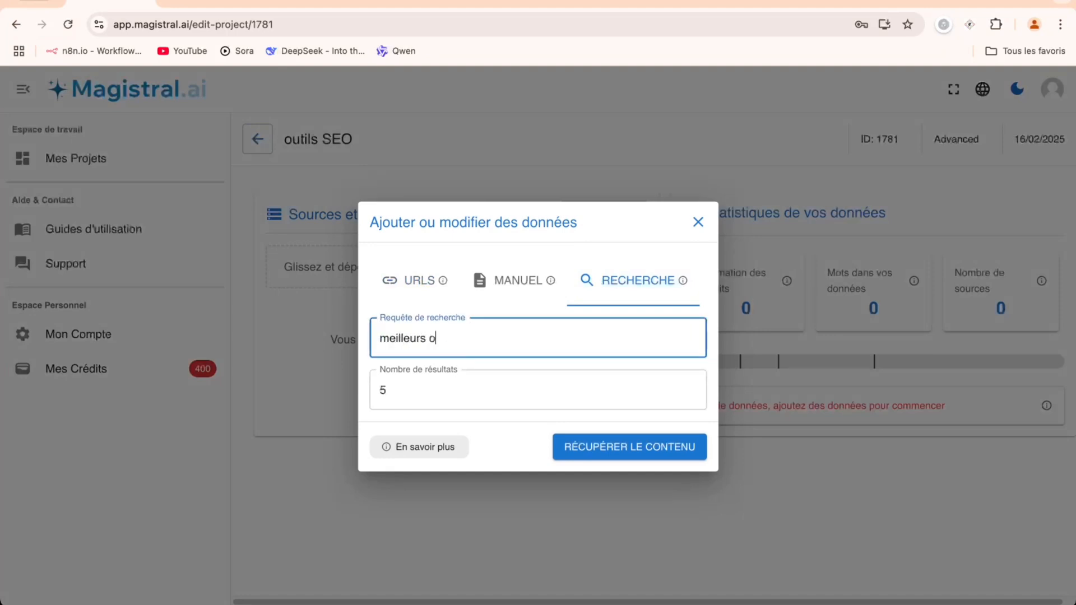
text(meilleurs outils SEO)
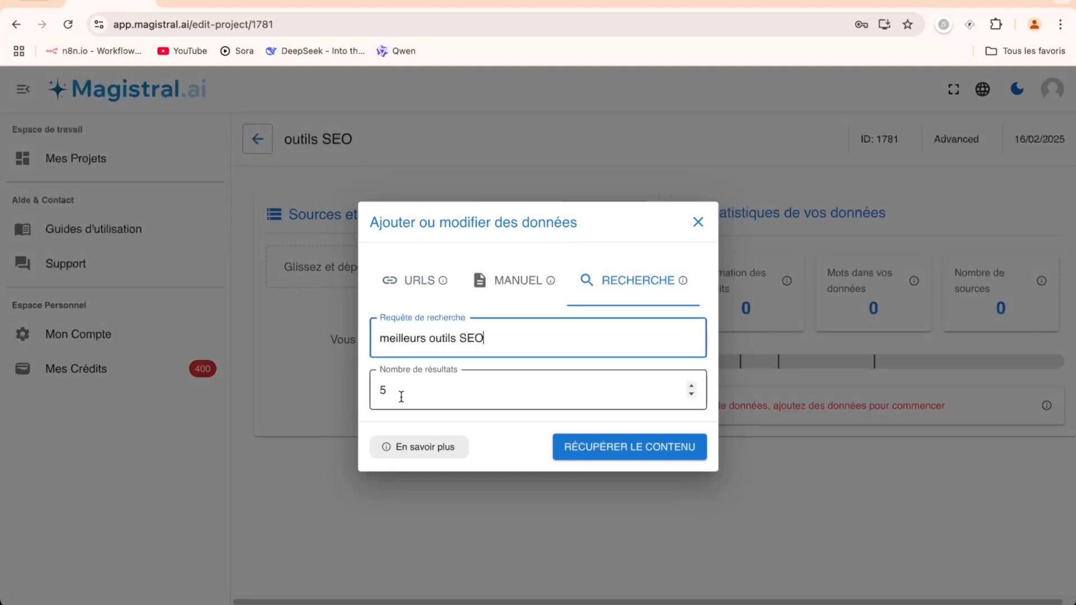
click(577, 447)
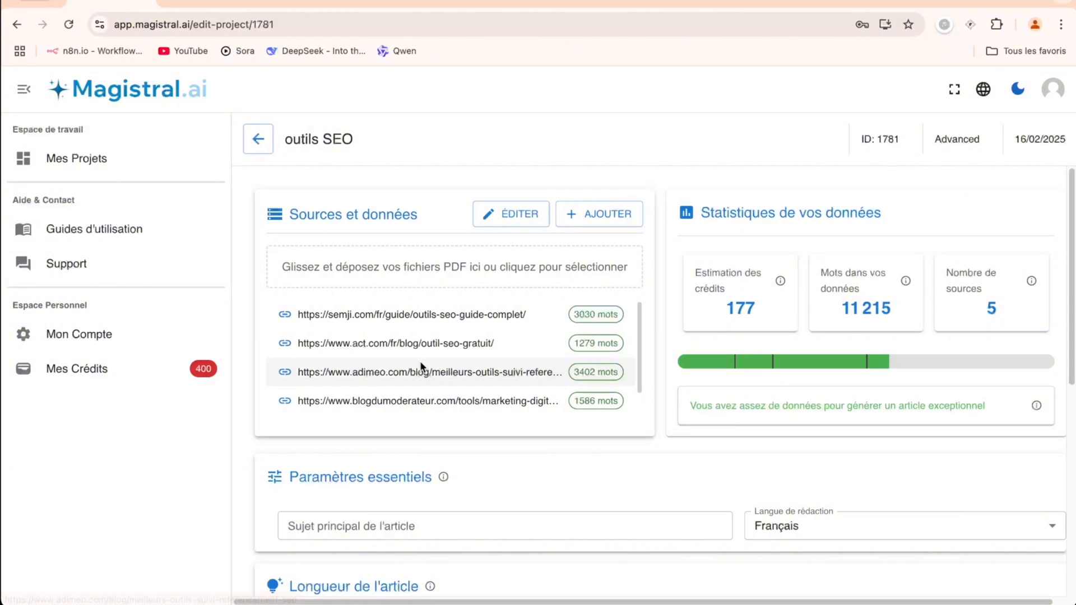
Set the article's main subject to "Meilleurs outils SEO 2025".
click(413, 531)
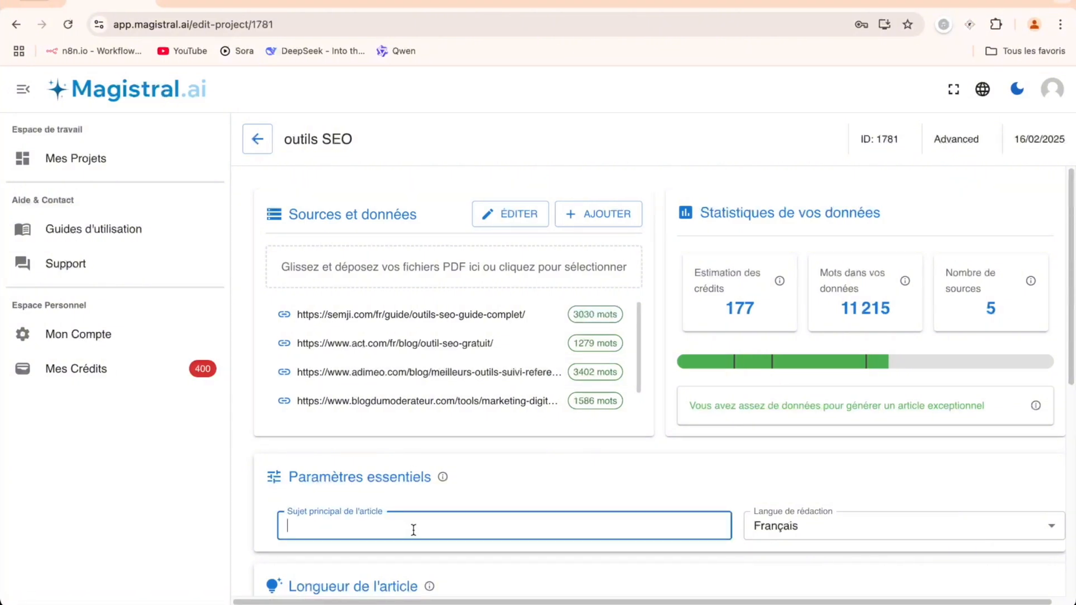
text(Meilleurs outils SEO 2025)
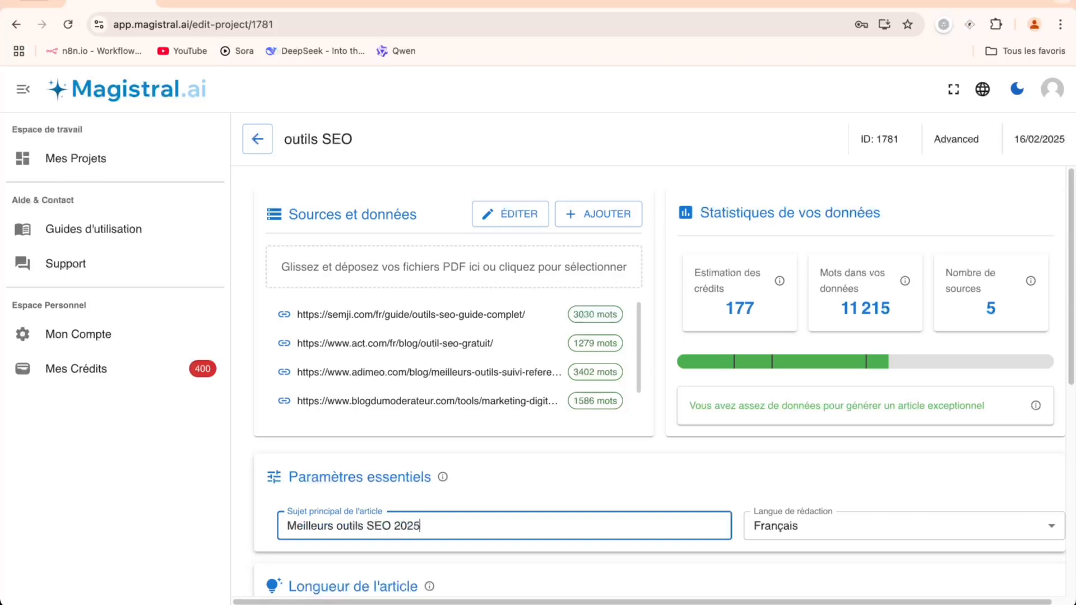
scroll(448, 359, down, 1)
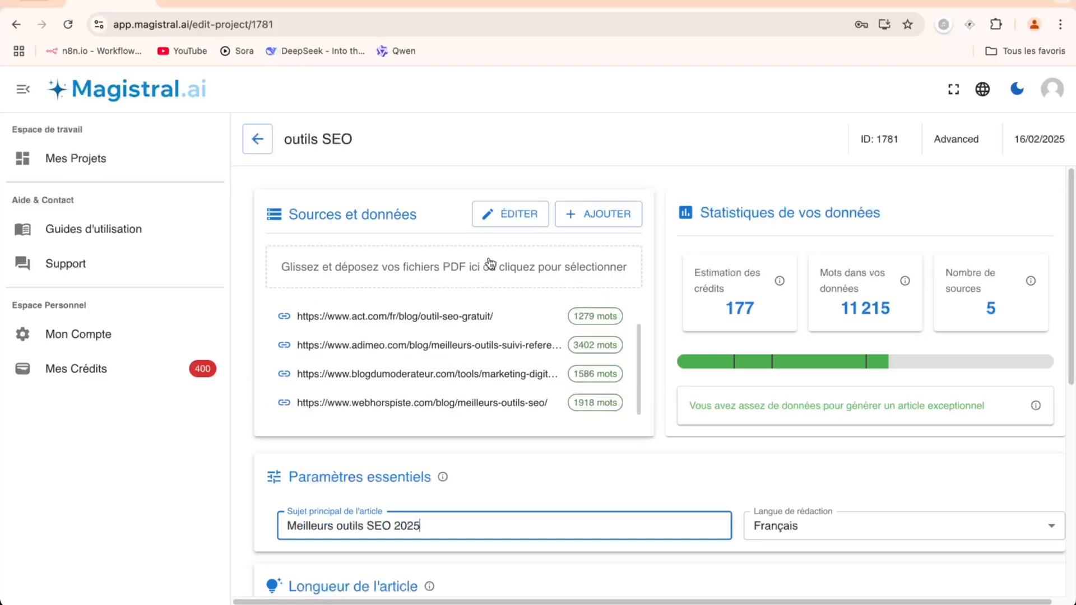
Enable complex-word definitions and the list of products in the article among the supplementary elements.
scroll(530, 193, down, 6)
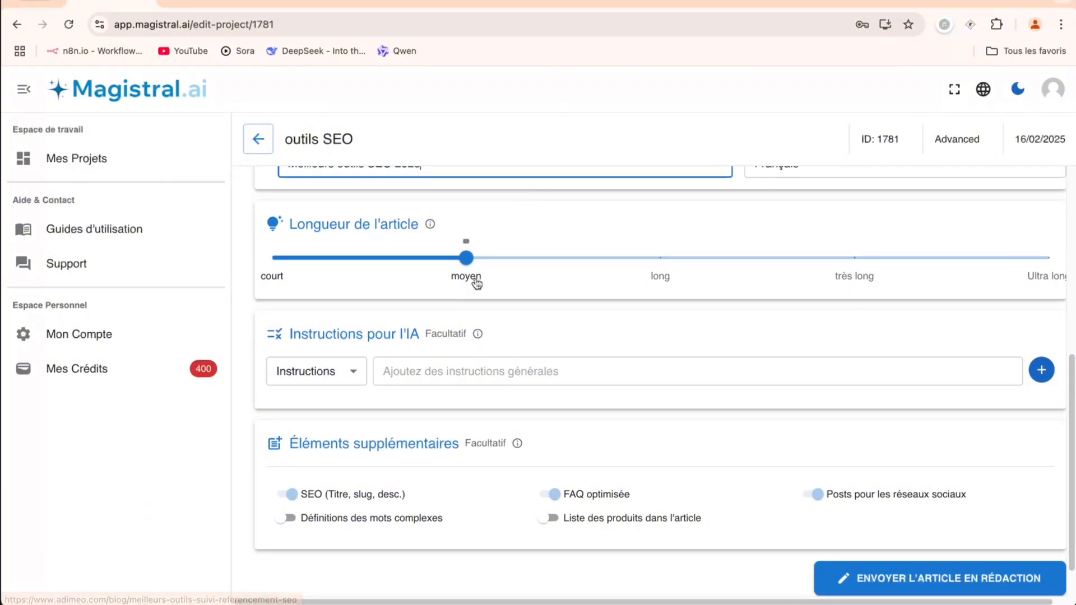
mouse_move(430, 227)
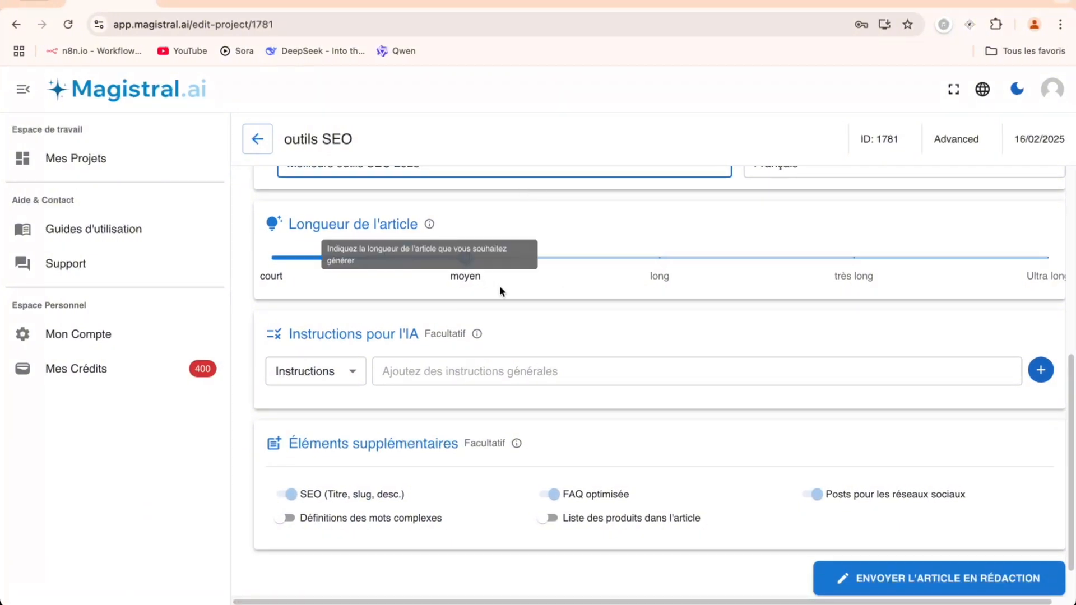
scroll(516, 301, down, 1)
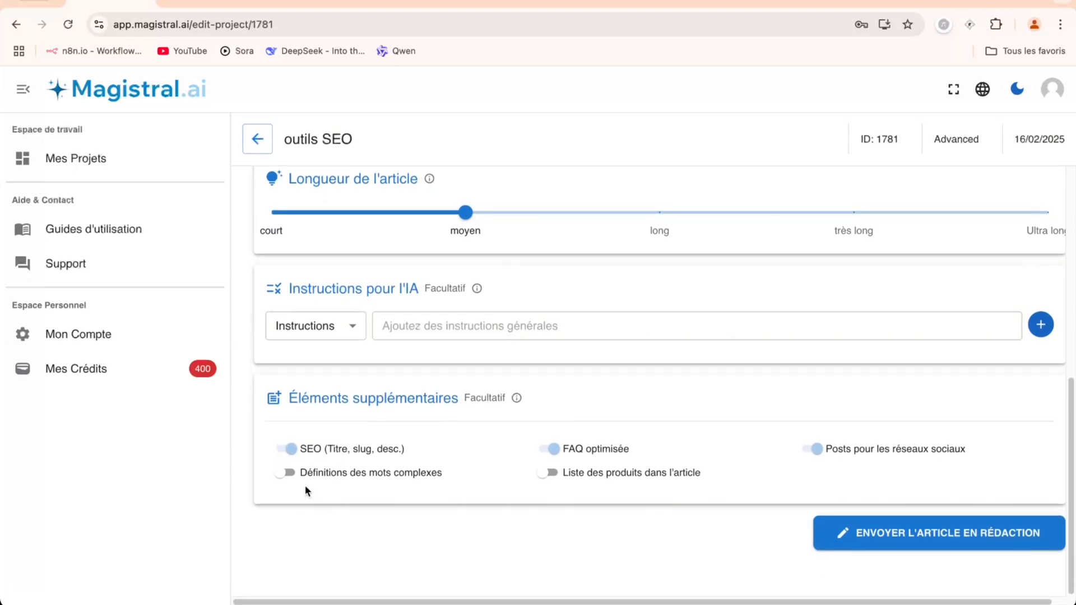
click(288, 473)
click(553, 477)
scroll(501, 350, down, 1)
scroll(501, 350, up, 1)
scroll(501, 352, up, 8)
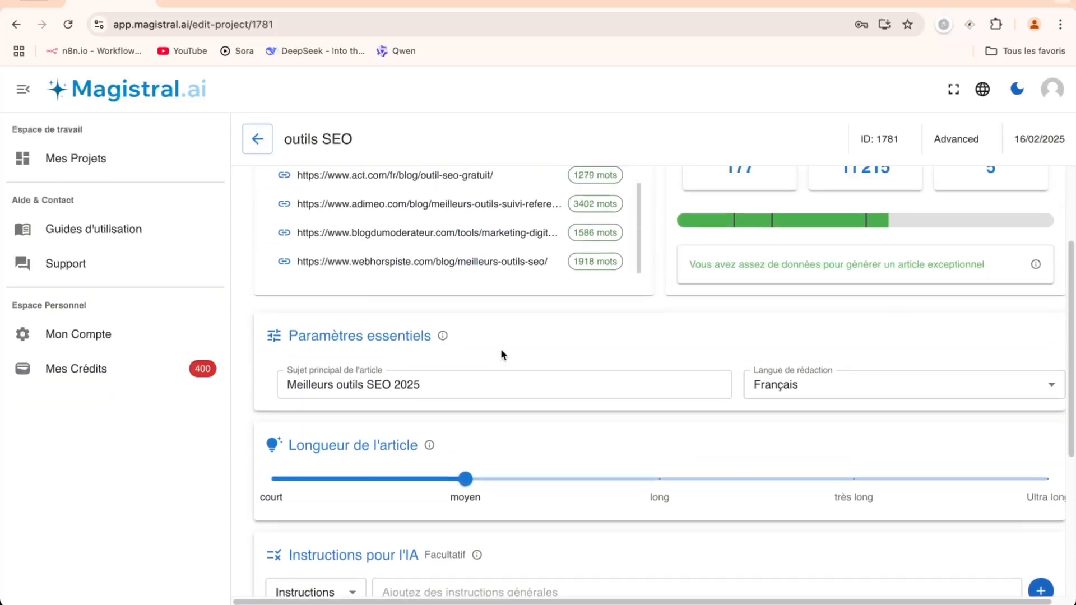
scroll(503, 355, down, 1)
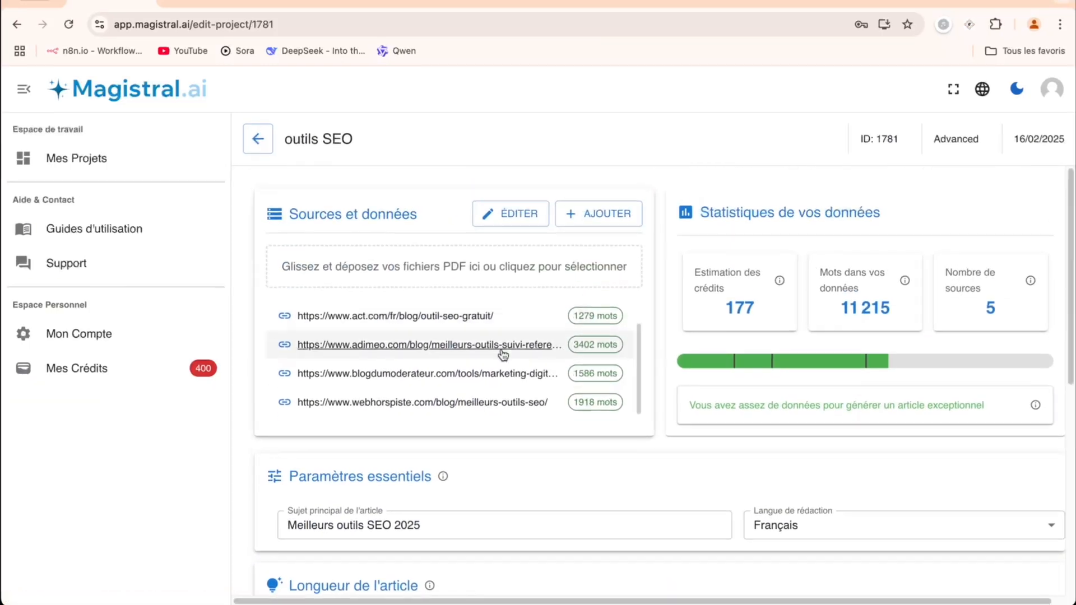
scroll(503, 353, up, 1)
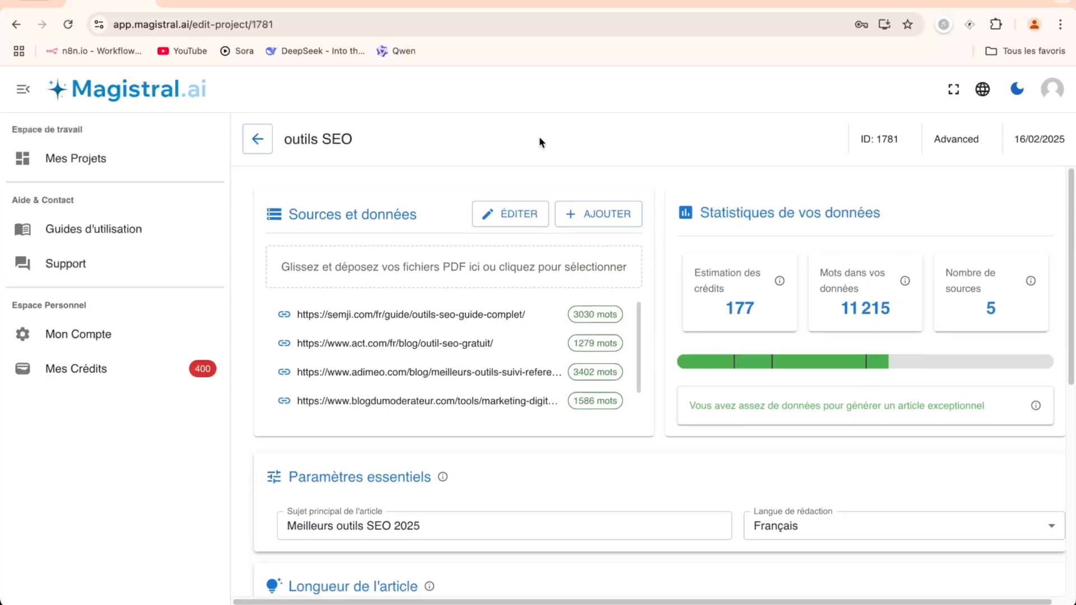
Look through the AI instruction types SEO, Outline and Rédaction, and return to the general Instructions type.
scroll(524, 474, down, 8)
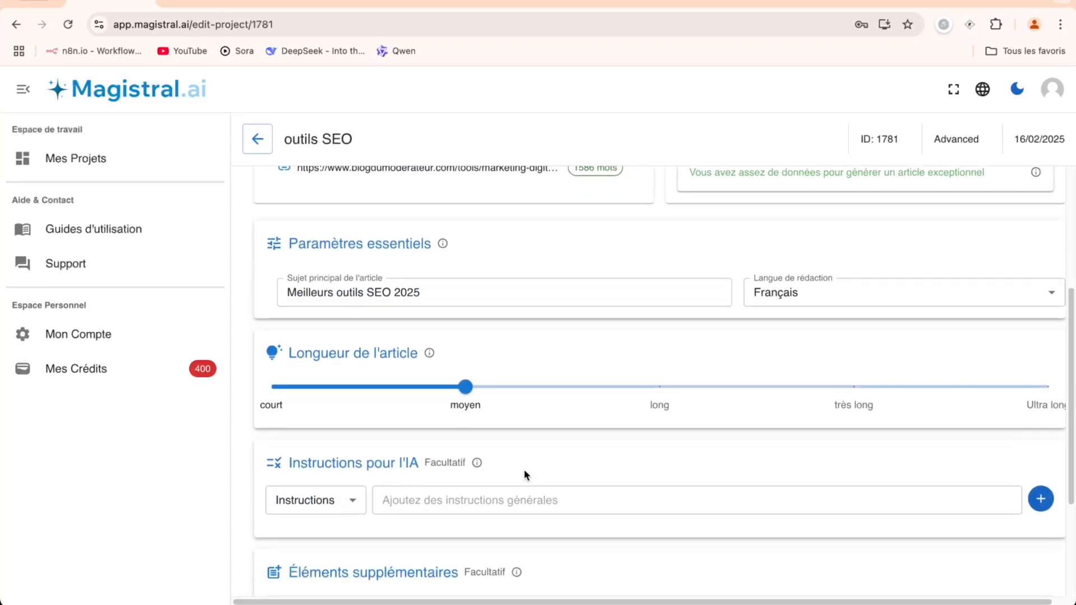
click(353, 327)
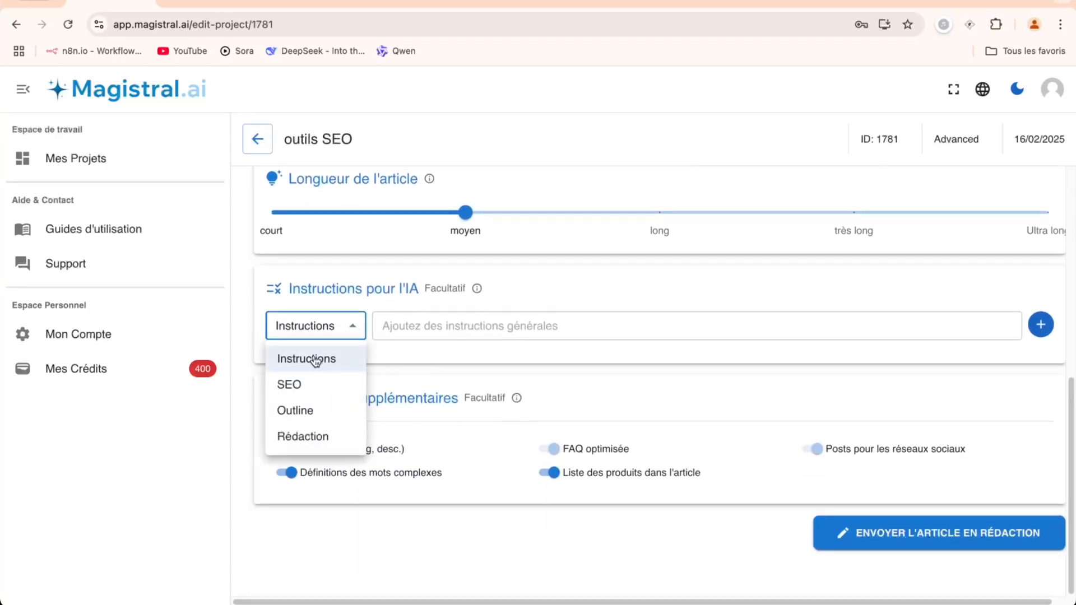
click(316, 394)
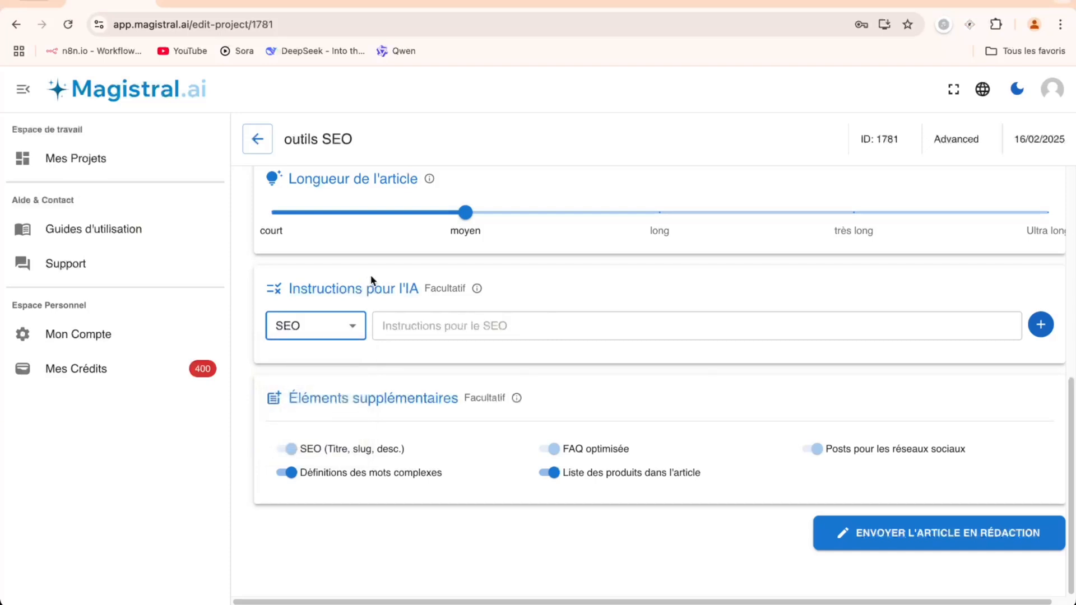
click(343, 330)
click(314, 411)
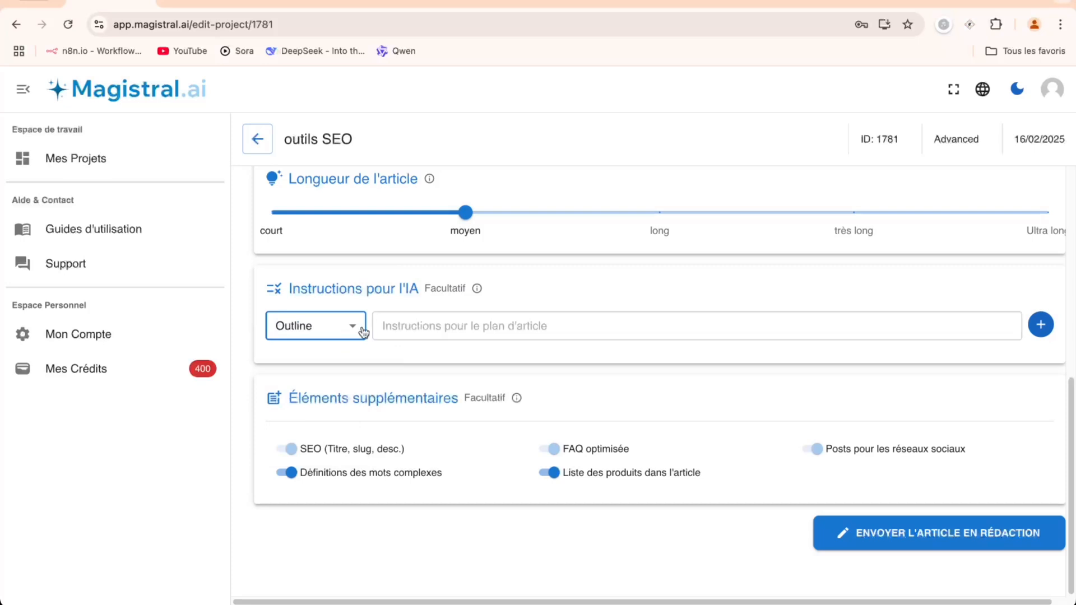
click(338, 331)
click(312, 436)
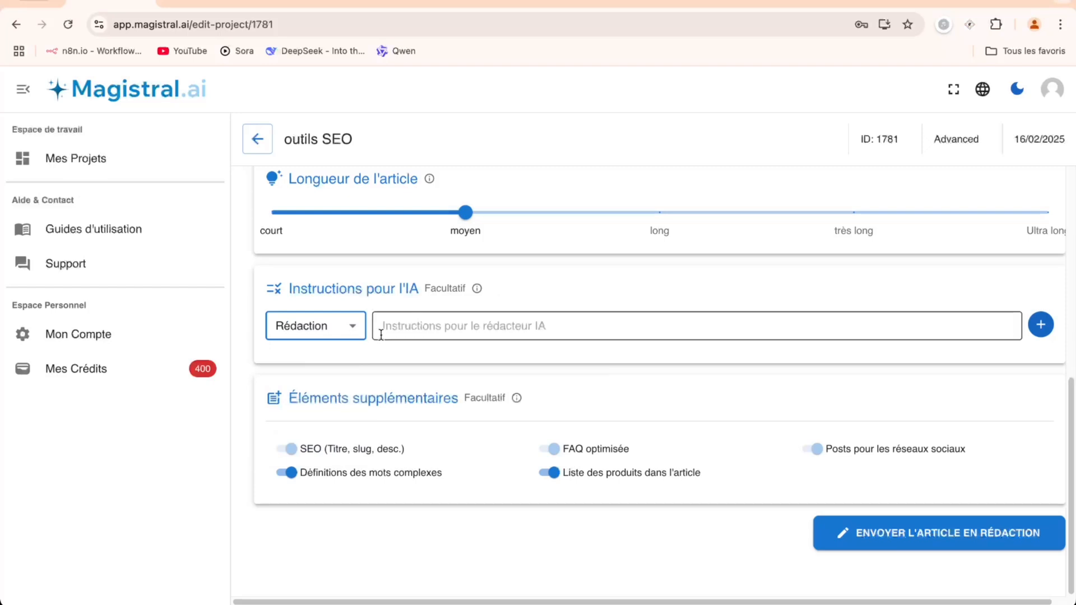
click(361, 334)
click(326, 359)
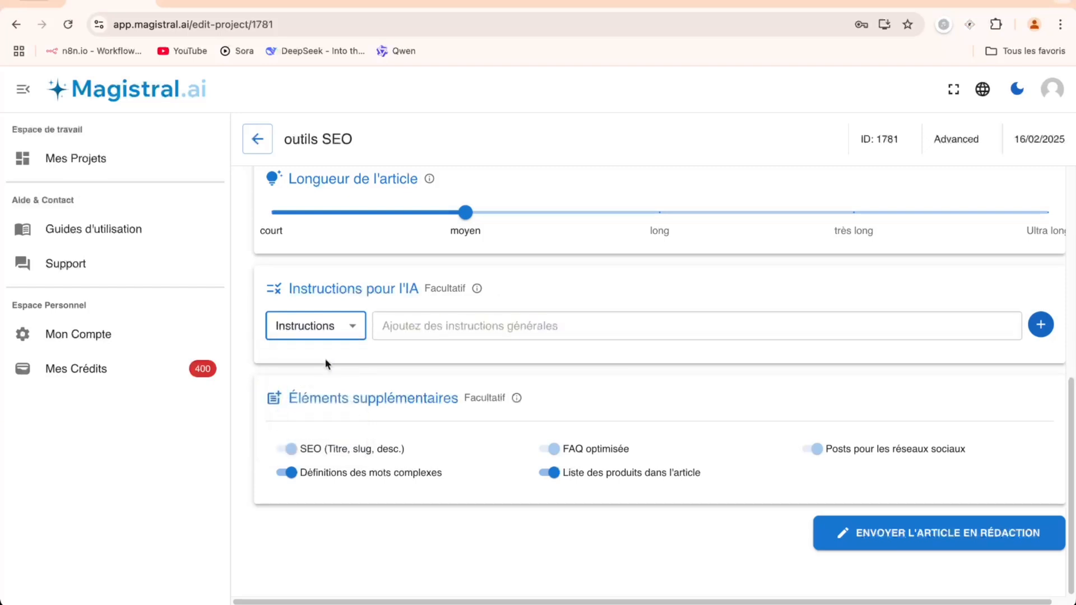
Switch to ChatGPT and, with web search on, send the prompt "Analyse les 5 premiers résultat de la SERP "meilleurs outils SEO"".
click(219, 2)
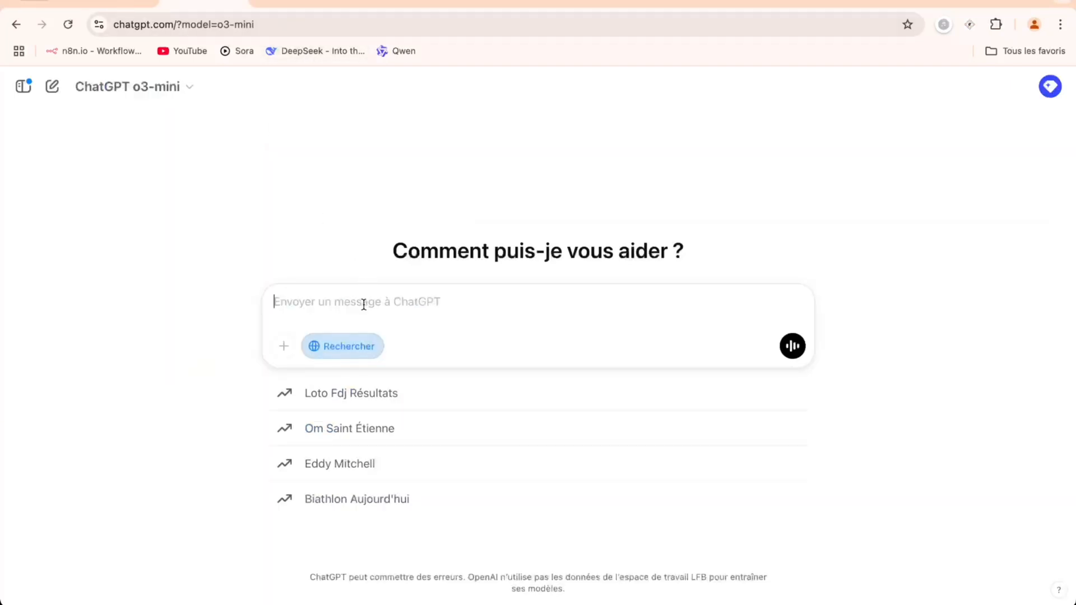
click(347, 353)
click(348, 352)
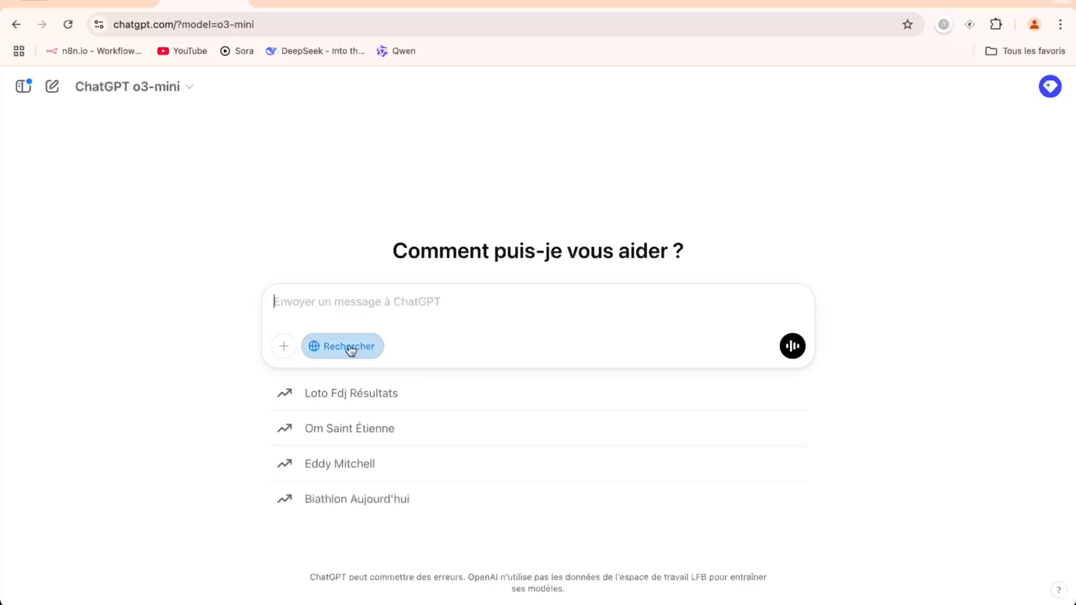
text(A)
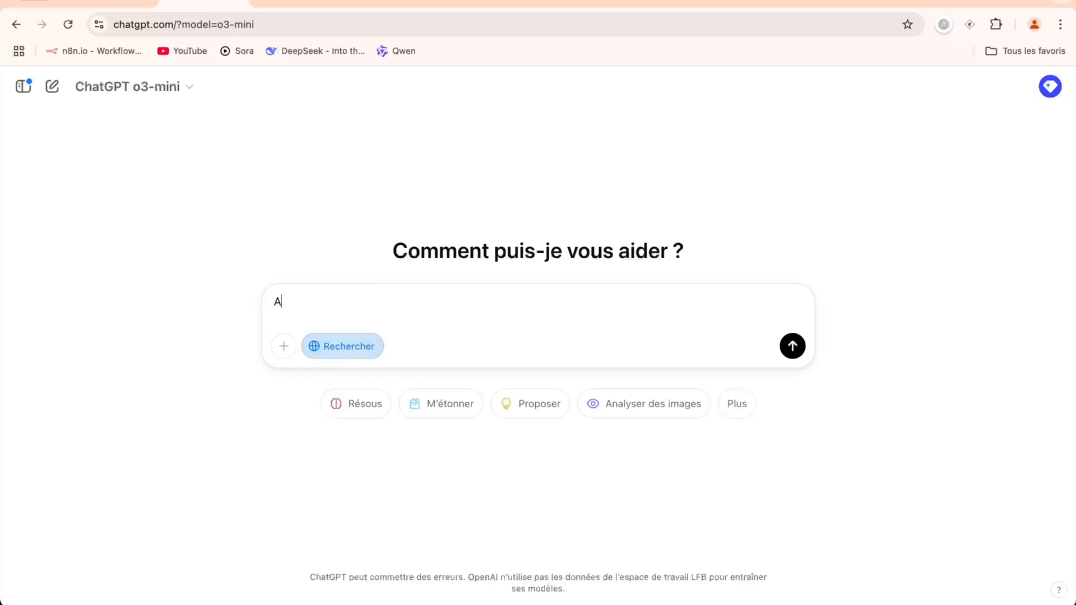
text(nal)
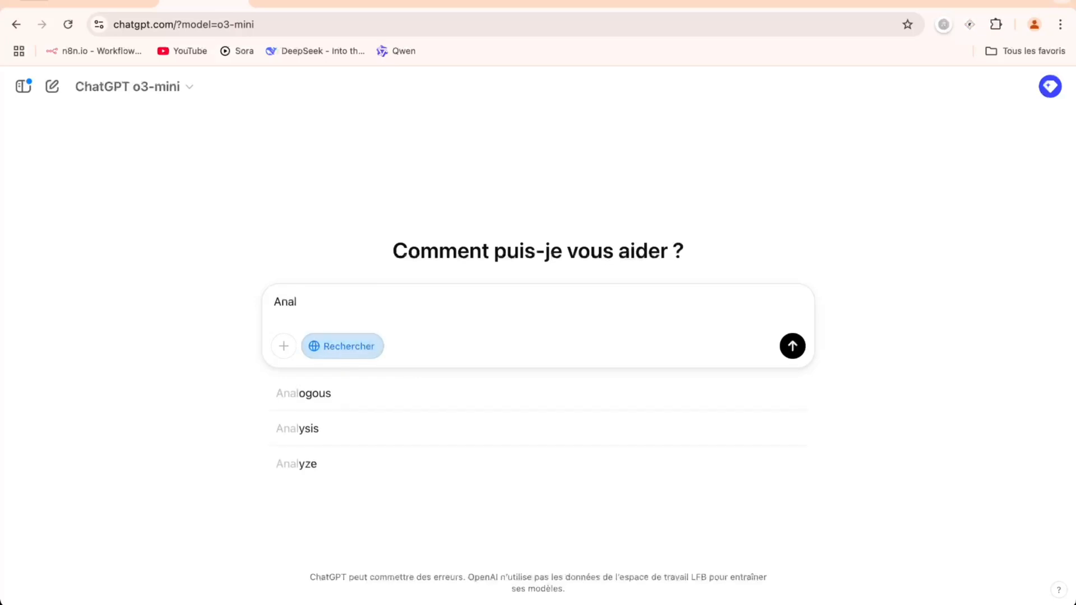
text(yse)
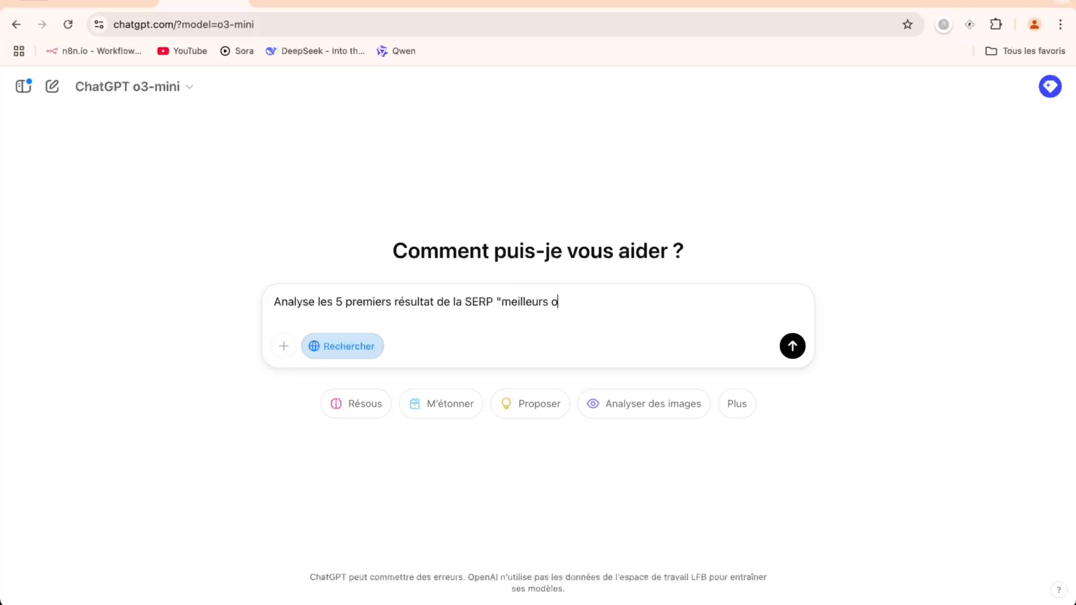
text(SEO)
key(Return)
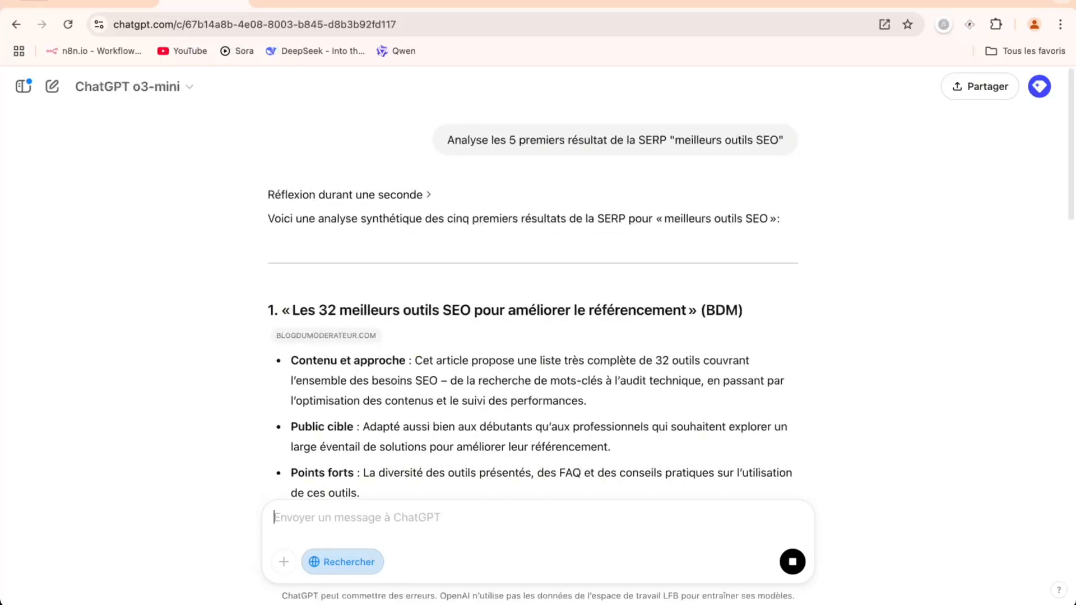
Read ChatGPT's analysis of the five search results through to the general synthesis.
scroll(486, 229, down, 4)
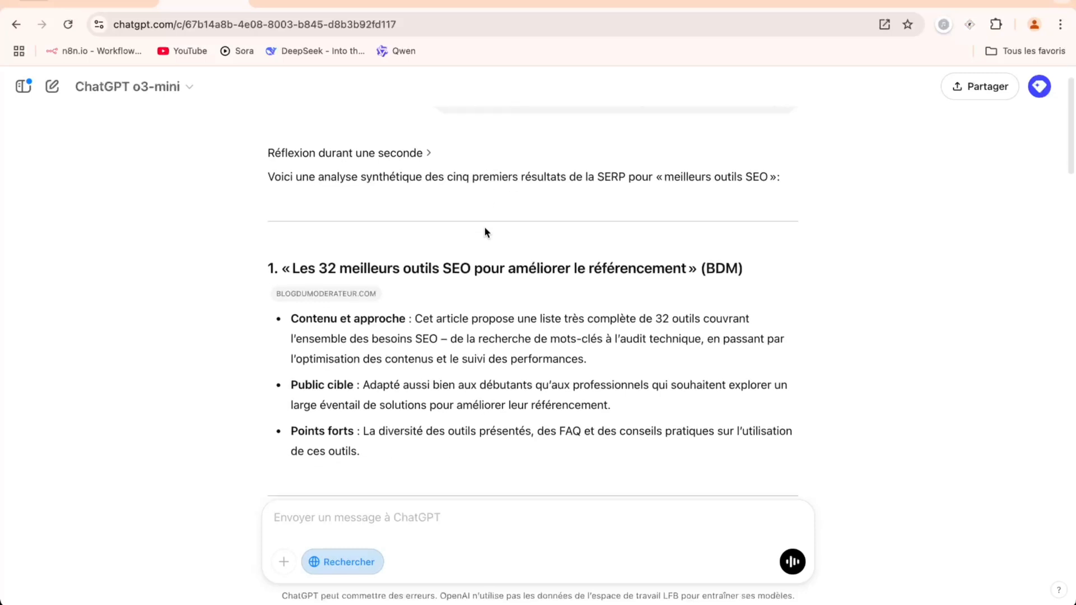
scroll(486, 229, down, 7)
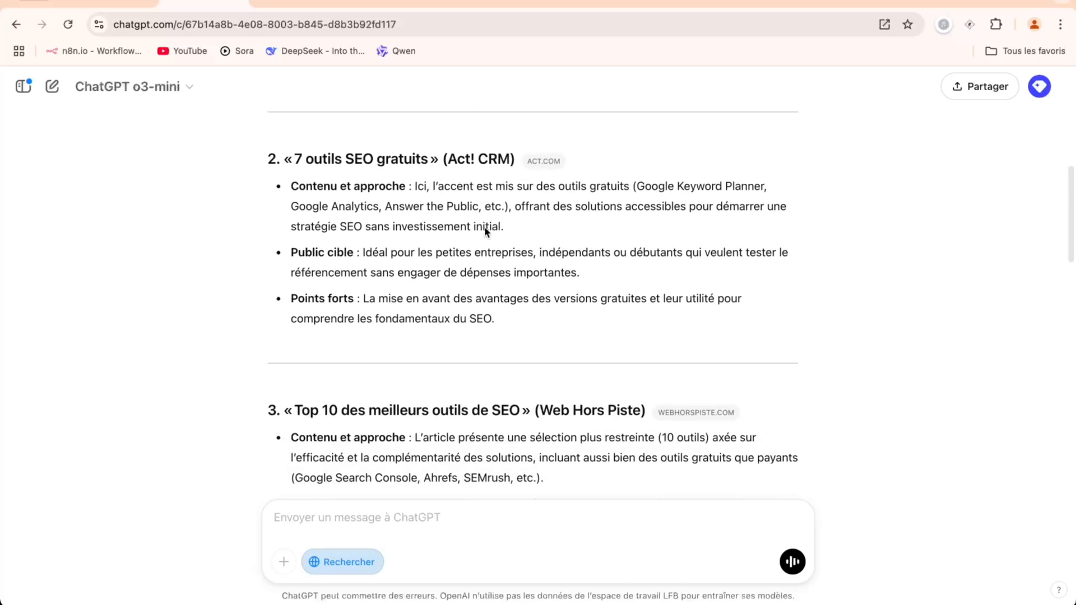
scroll(485, 227, down, 8)
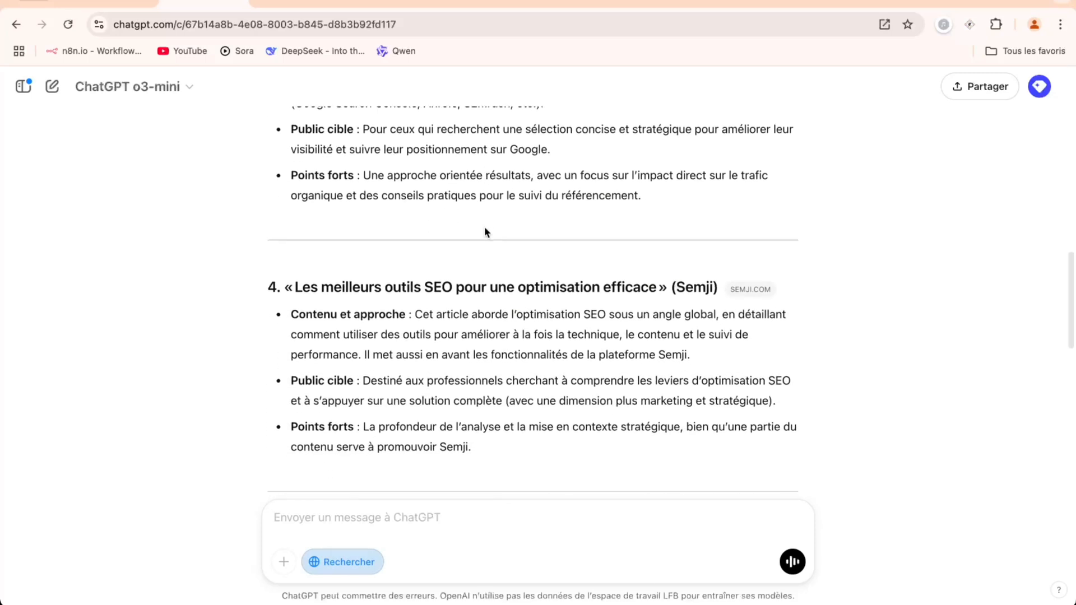
scroll(485, 227, down, 8)
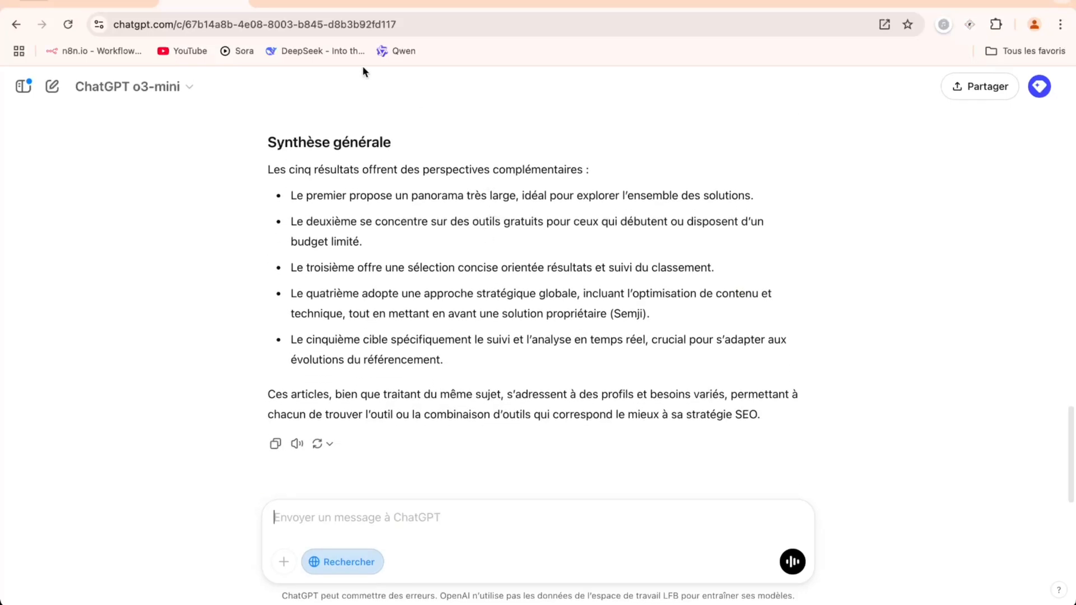
Switch to the Magistral.ai project and check its article settings and AI instructions section.
click(127, 5)
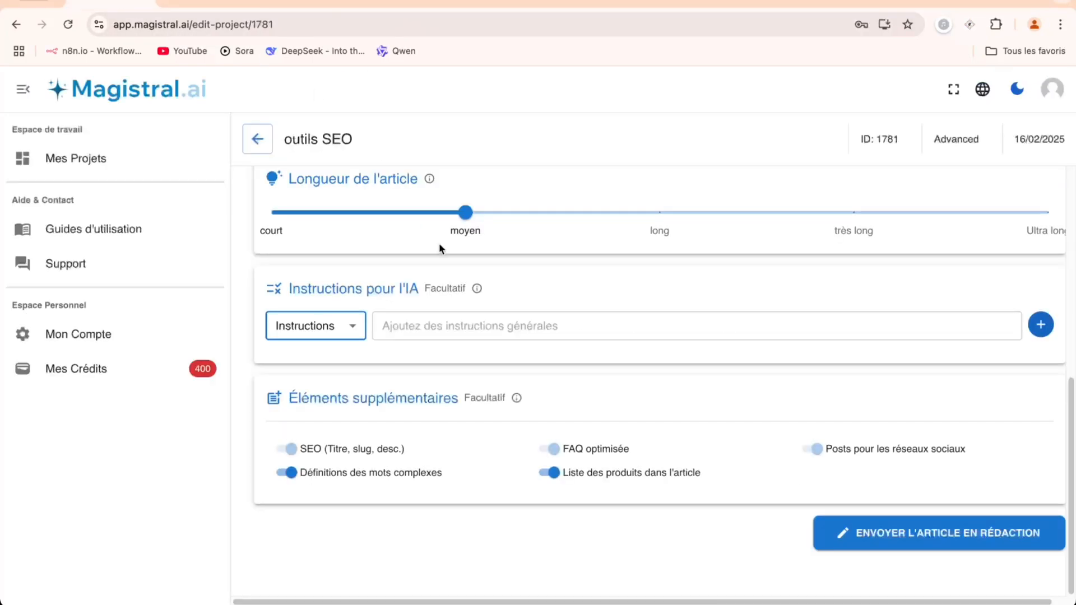
scroll(514, 254, up, 6)
scroll(516, 256, down, 5)
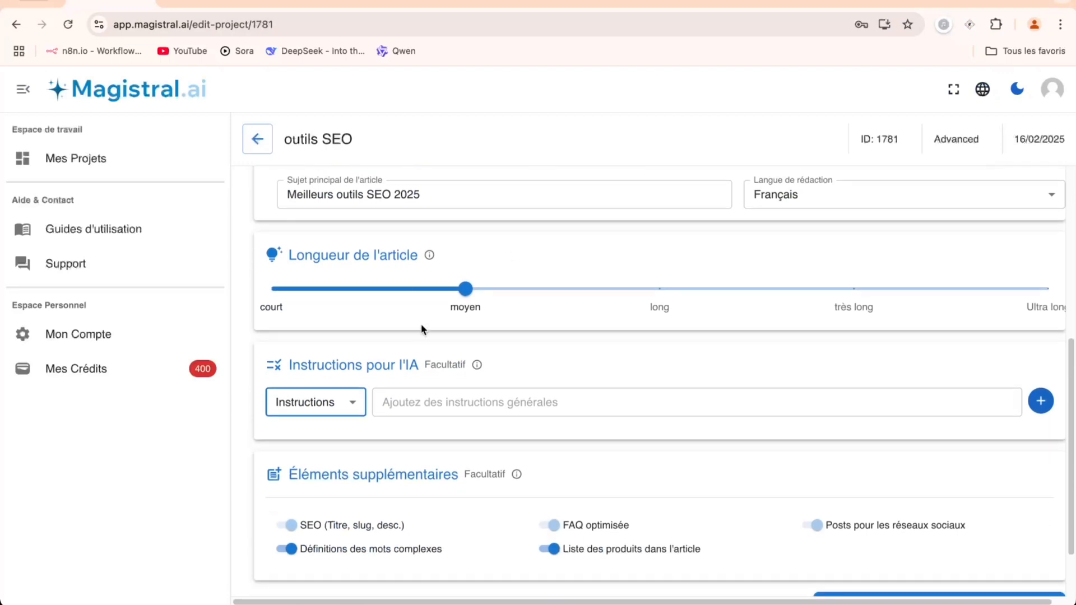
Switch to ChatGPT and write the prompt "Tu es un expert SEO et tu vas rédiger un article pour ranker premier sur la SERP "meilleurs outils SEO"".
click(204, 6)
click(385, 519)
text(T)
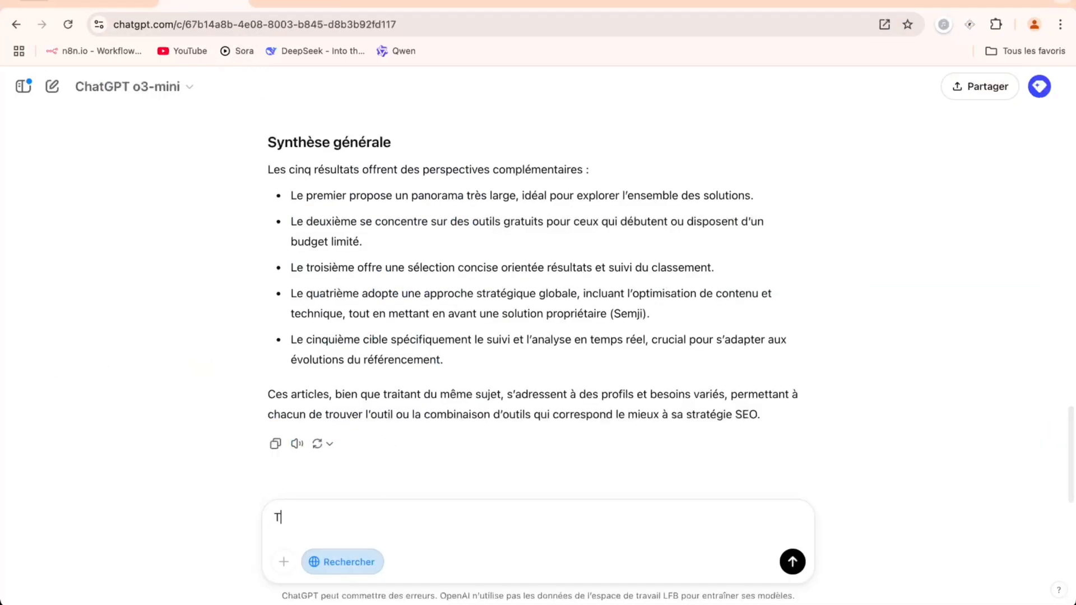
text(u es un expert SEO et nous all)
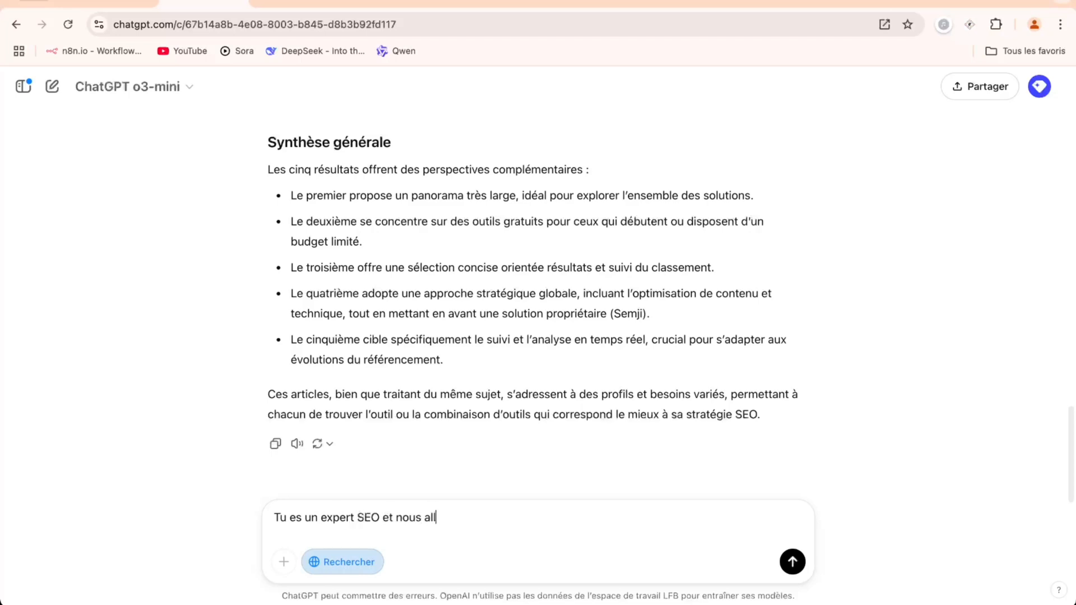
text(ons)
key(BackSpace)
key(BackSpace)
key(BackSpace)
key(BackSpace)
key(BackSpace)
key(BackSpace)
key(BackSpace)
text(tu vas rédiger un article pou)
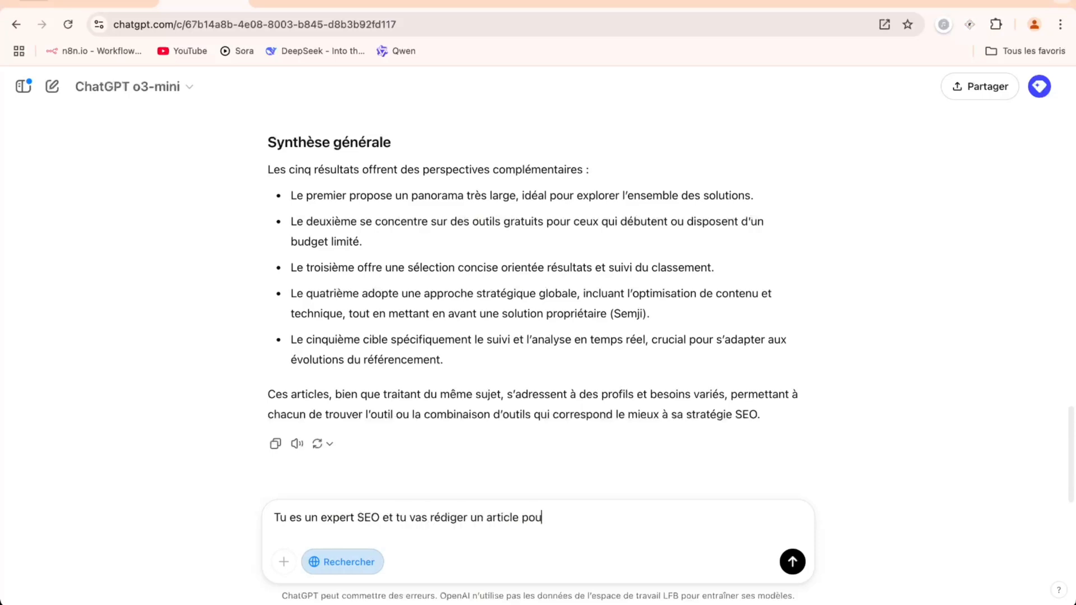
text(r ranker premier sur la)
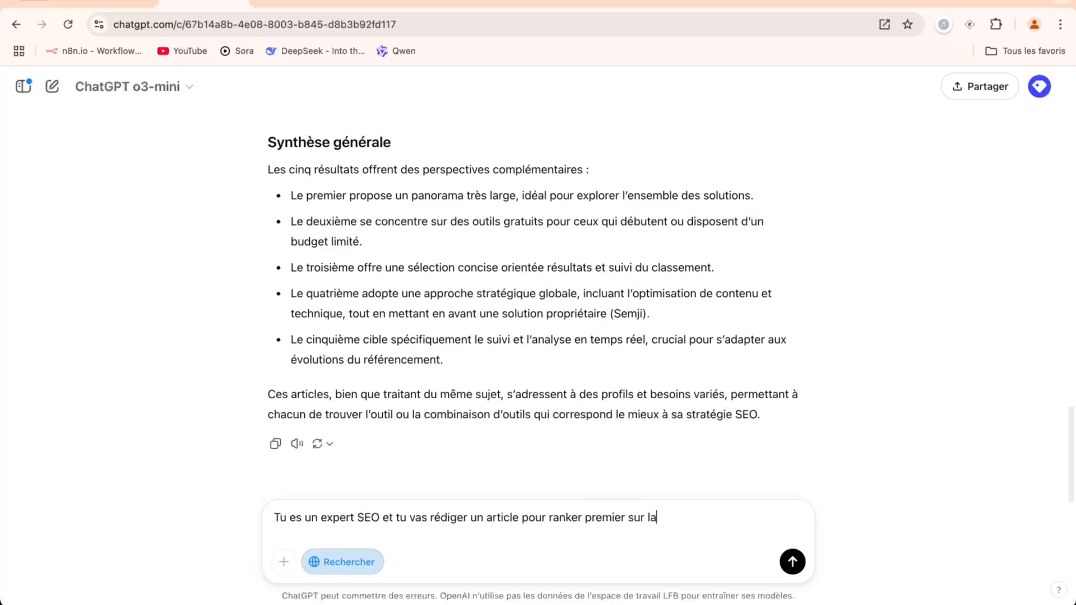
text( SERP "meilleurs outils SEO)
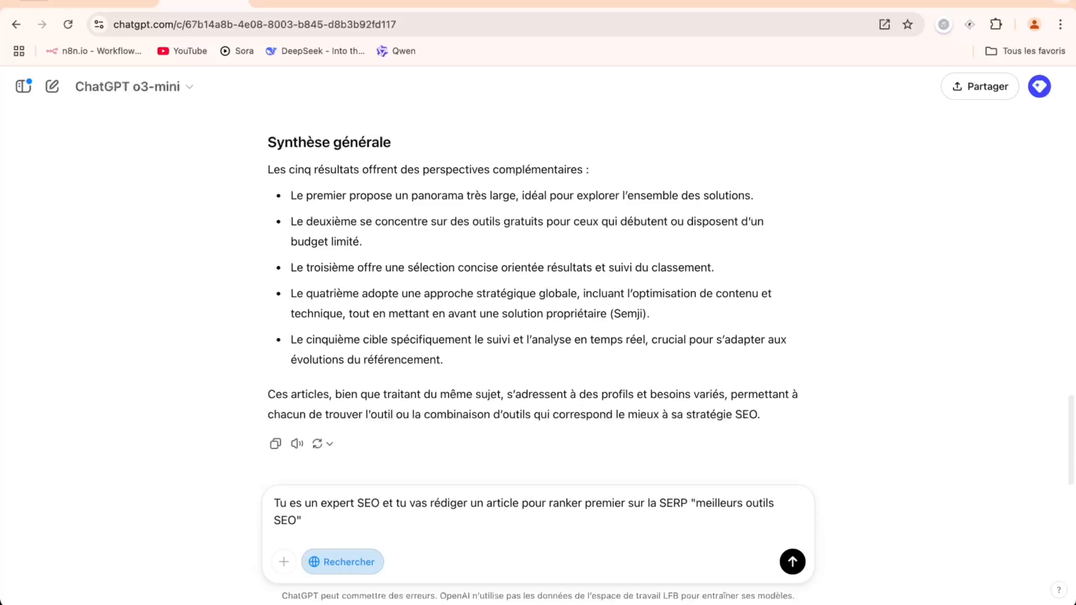
Copy the whole SEO expert prompt and send it to ChatGPT.
drag(314, 517, 262, 499)
key(ctrl+c)
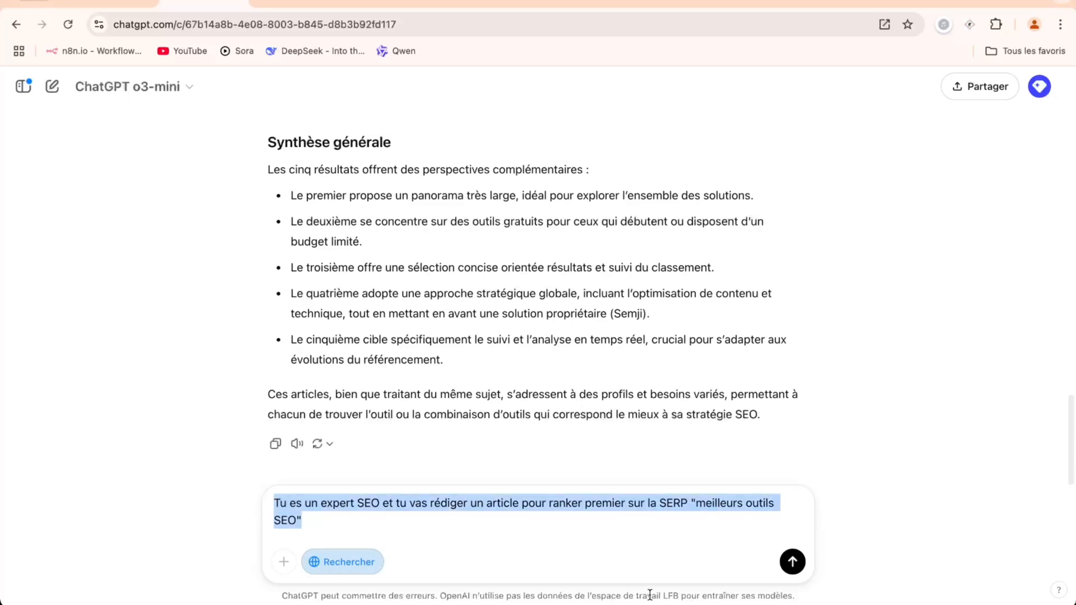
click(792, 561)
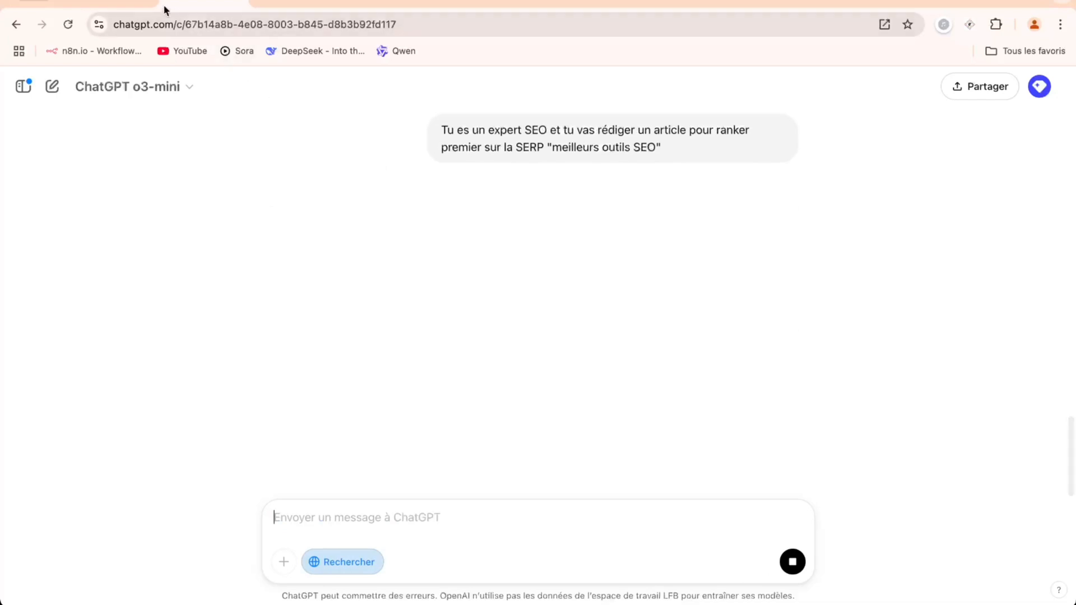
Switch to the Magistral.ai project and add the copied SEO expert prompt as an AI instruction of the general Instructions type.
click(124, 5)
click(342, 410)
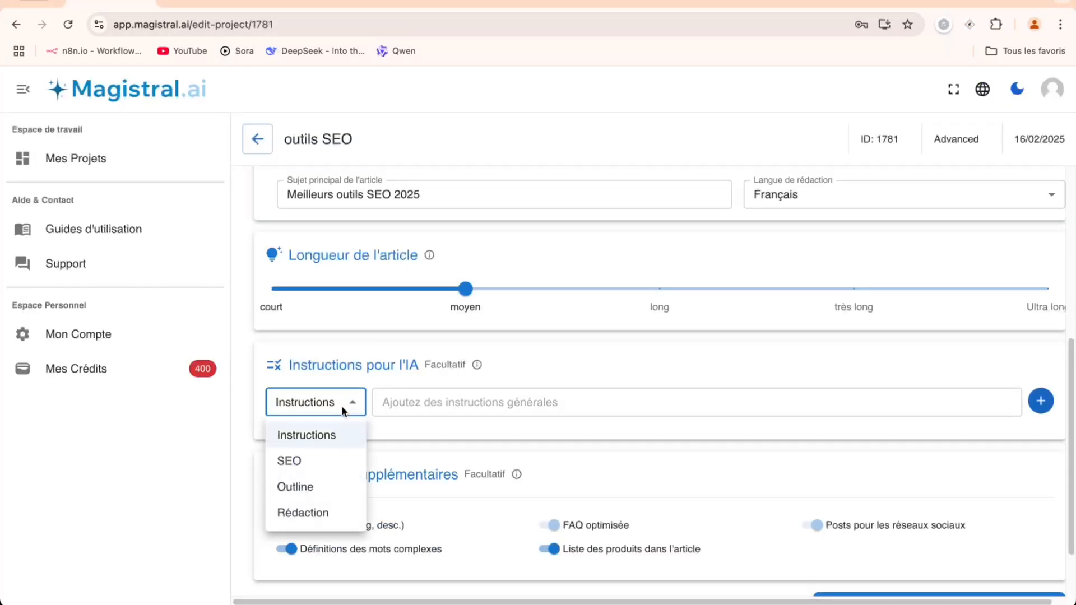
click(327, 437)
click(411, 409)
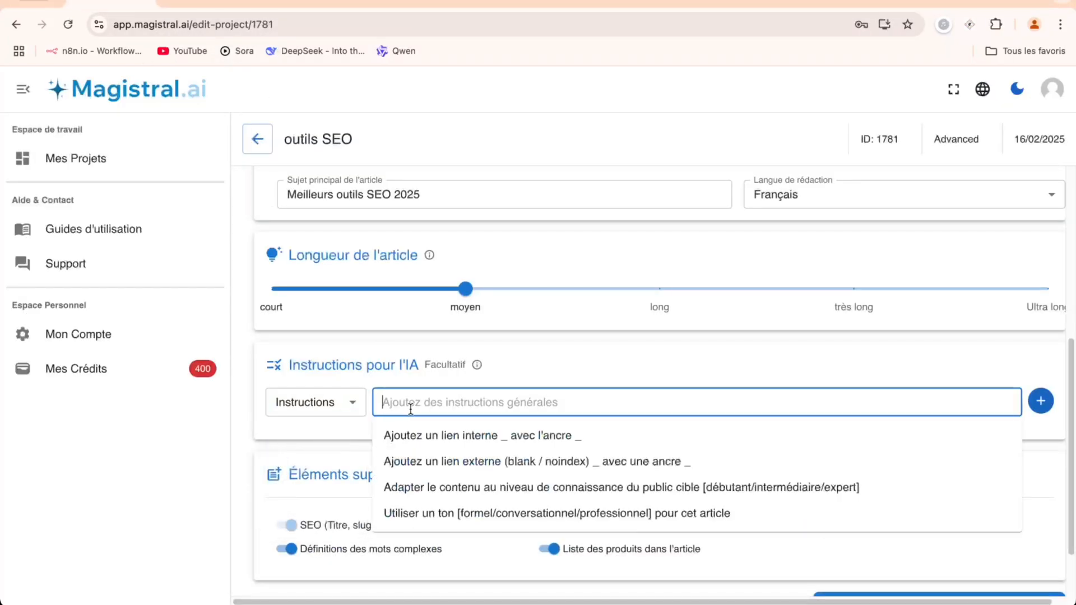
key(ctrl+v)
click(1041, 401)
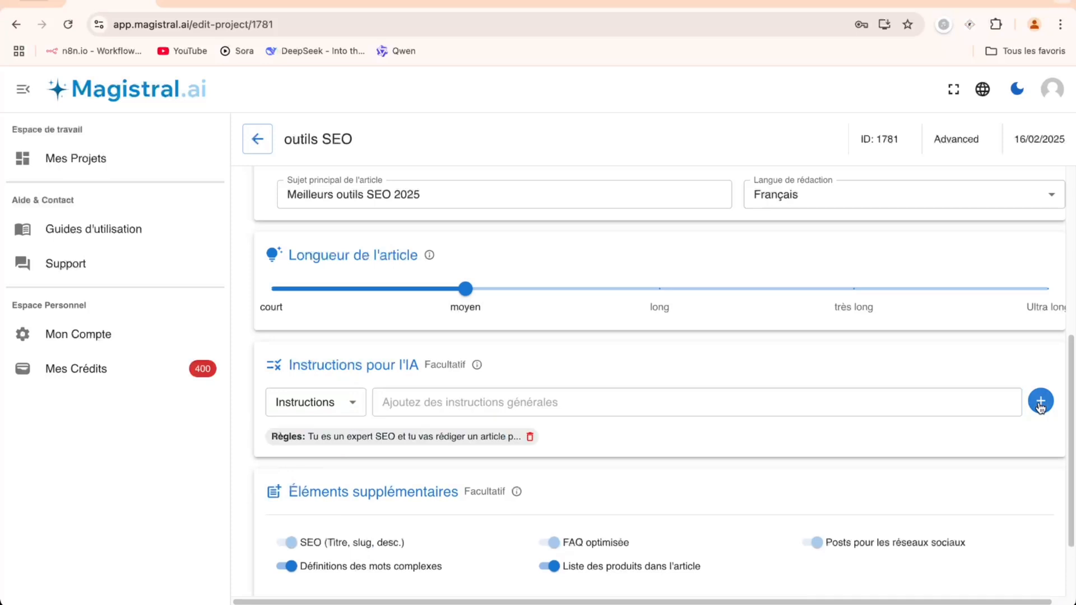
Switch to ChatGPT and read its article on the best SEO tools through to the conclusion and sources.
click(200, 8)
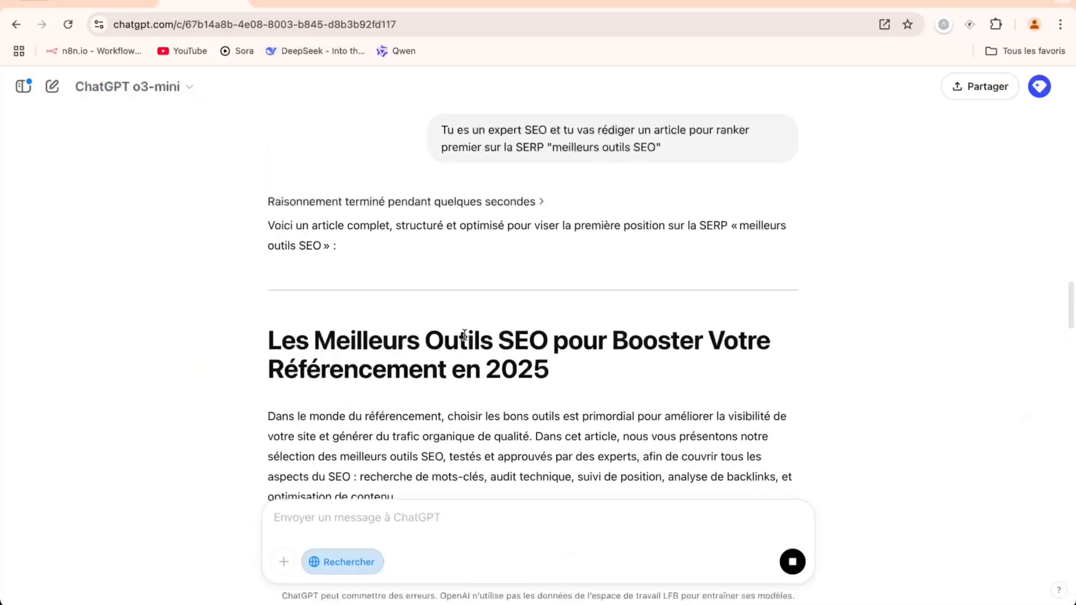
scroll(464, 335, down, 8)
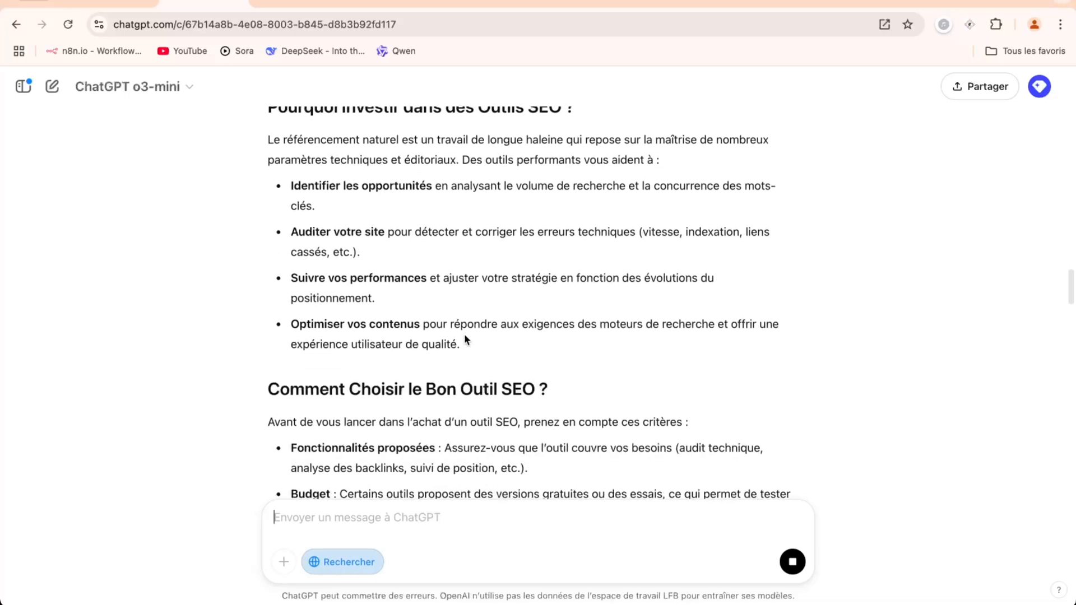
scroll(465, 338, down, 15)
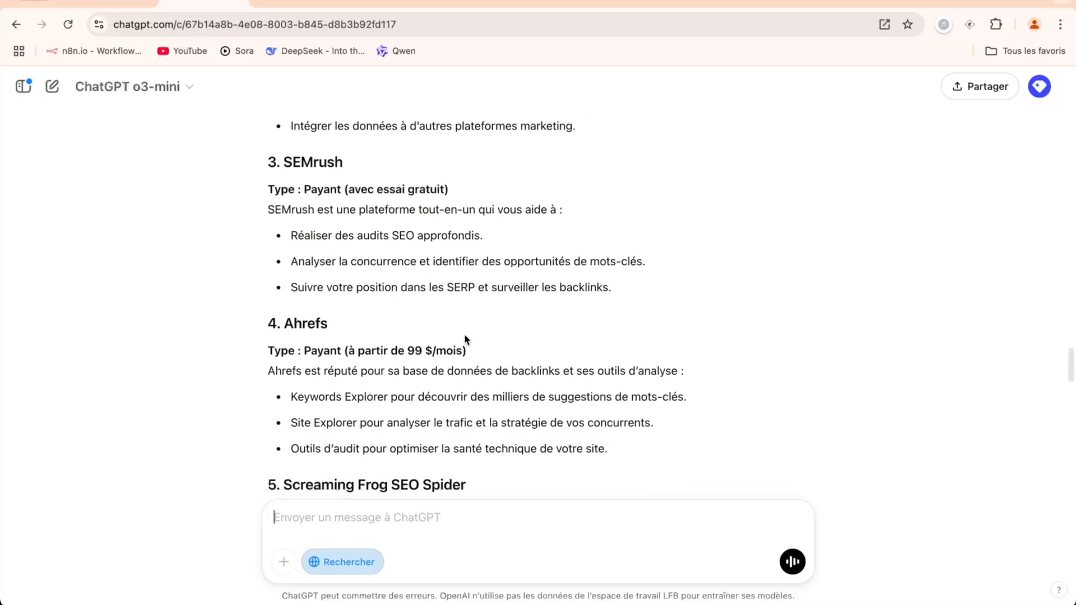
scroll(465, 339, down, 18)
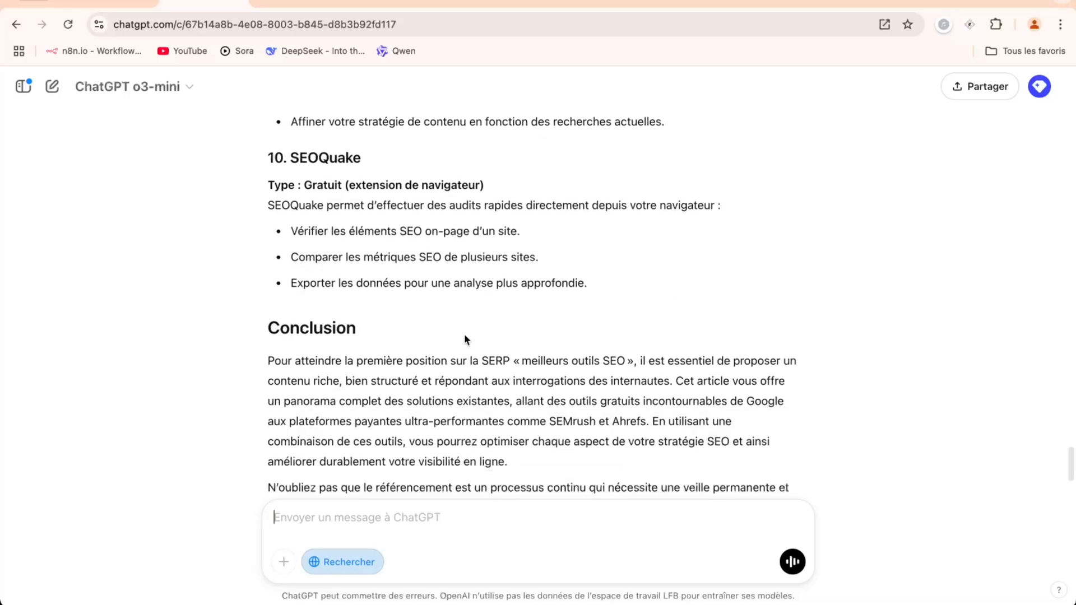
scroll(465, 339, down, 5)
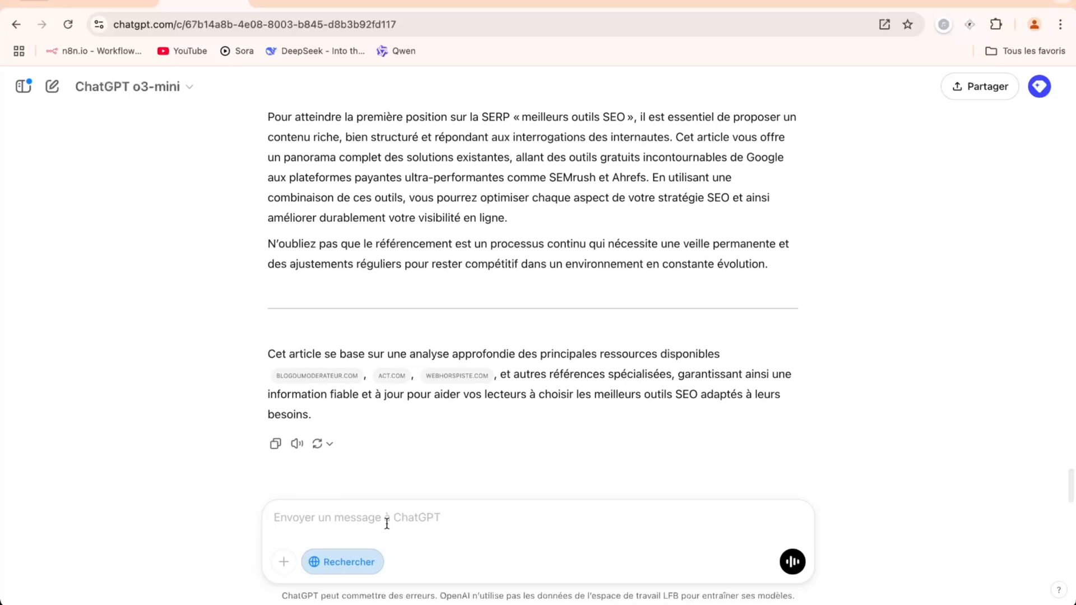
Send the prompt "Analyse les 5 premiers resultats de la SERP et cree une structure HN à vertu à la fois UX et SEO.".
text(Analys)
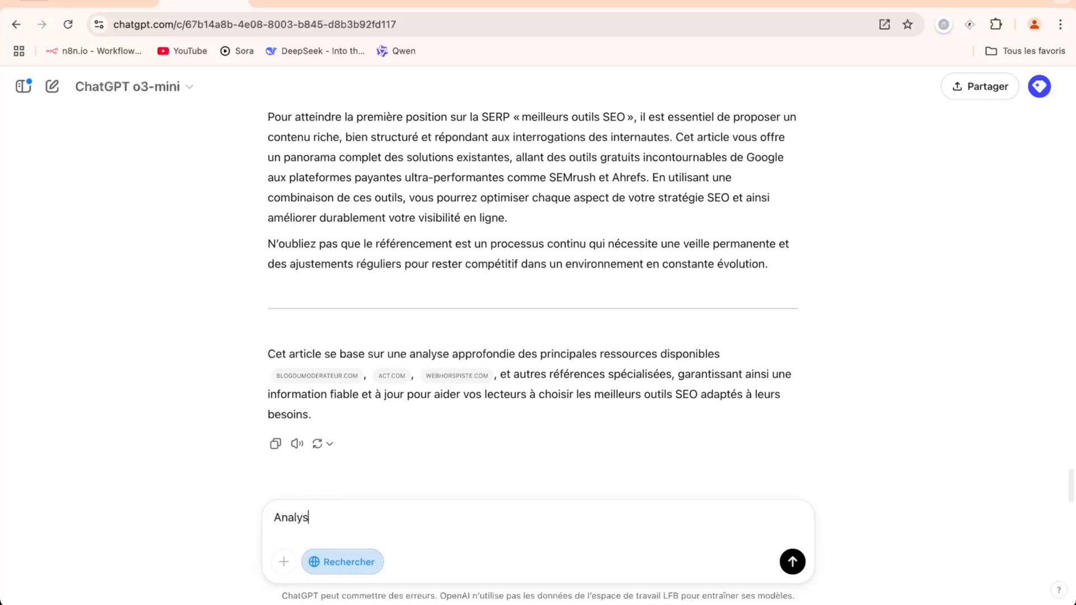
text(e les 5 premiers resul)
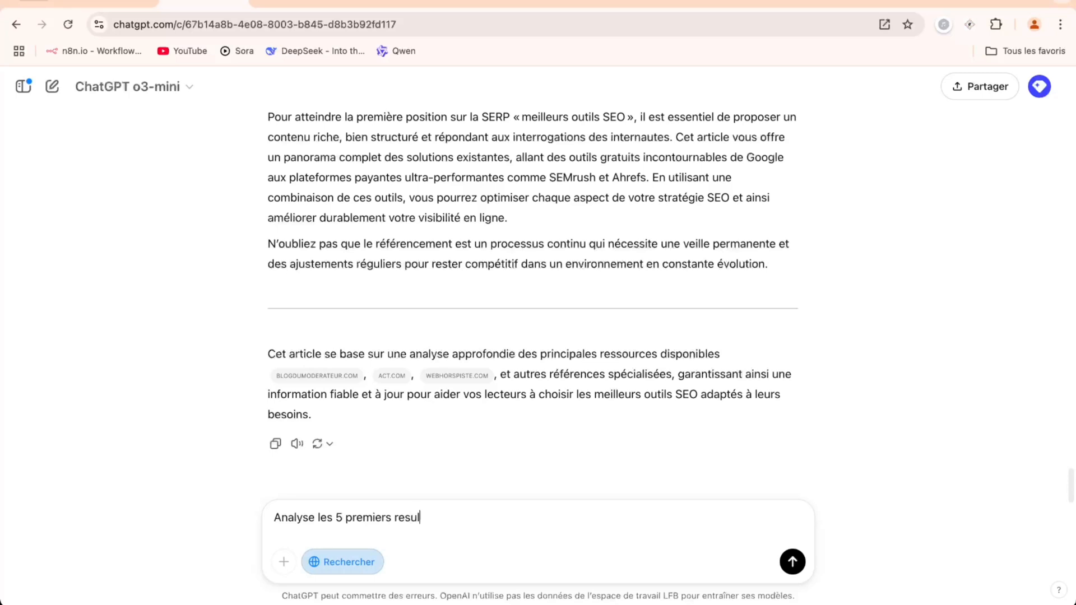
text(tass de la SERP et cre)
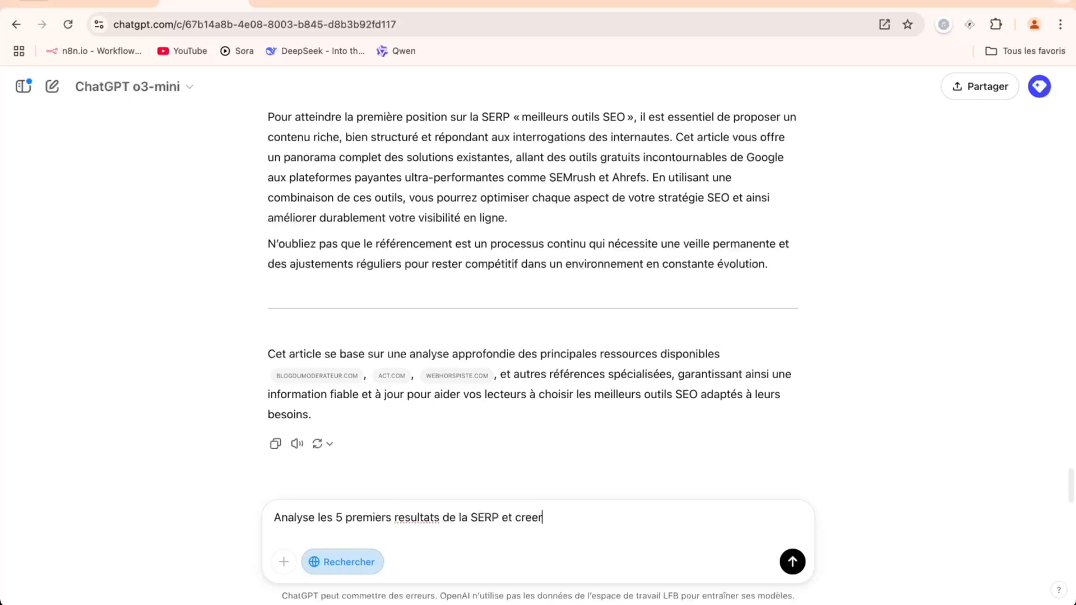
text(e une sutructure HN à vertu à la fois)
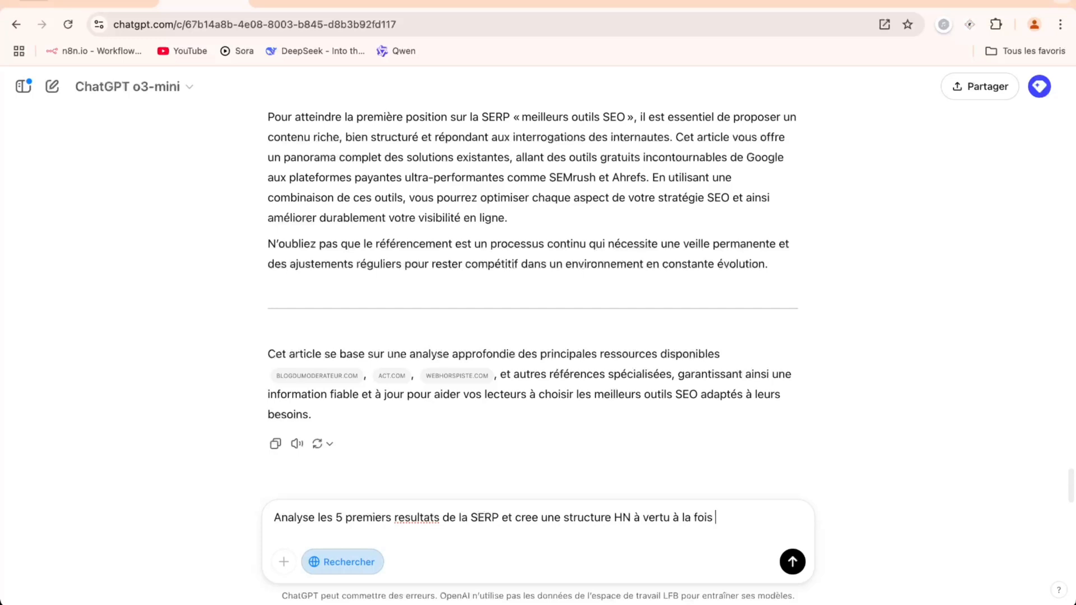
text( UX et SEO.)
key(Return)
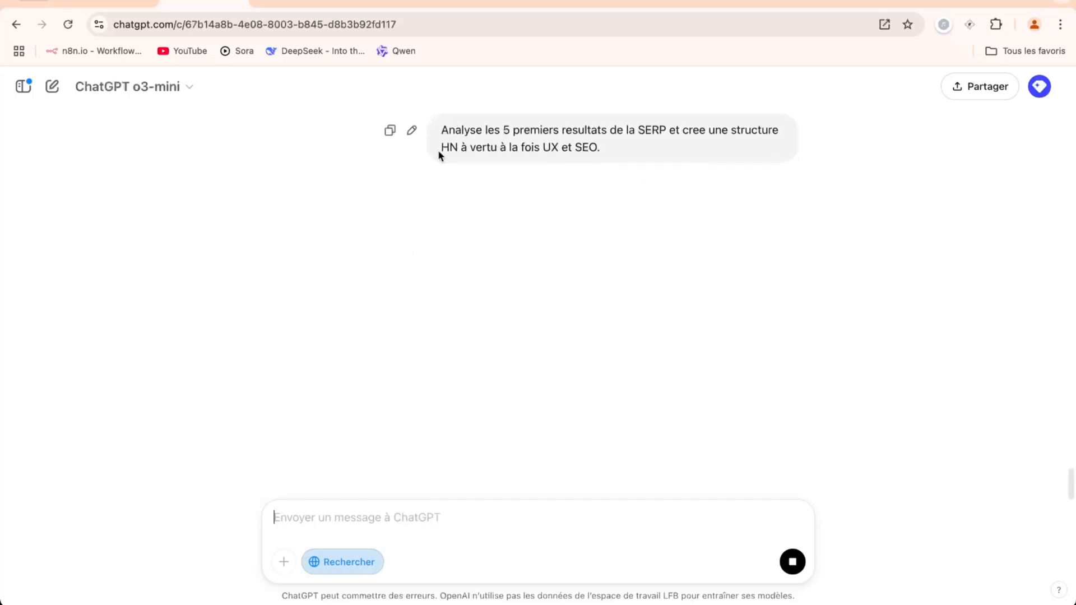
Copy the sent HN structure prompt, switch to the Magistral.ai project and add it as an AI instruction of the SEO type.
drag(442, 132, 613, 164)
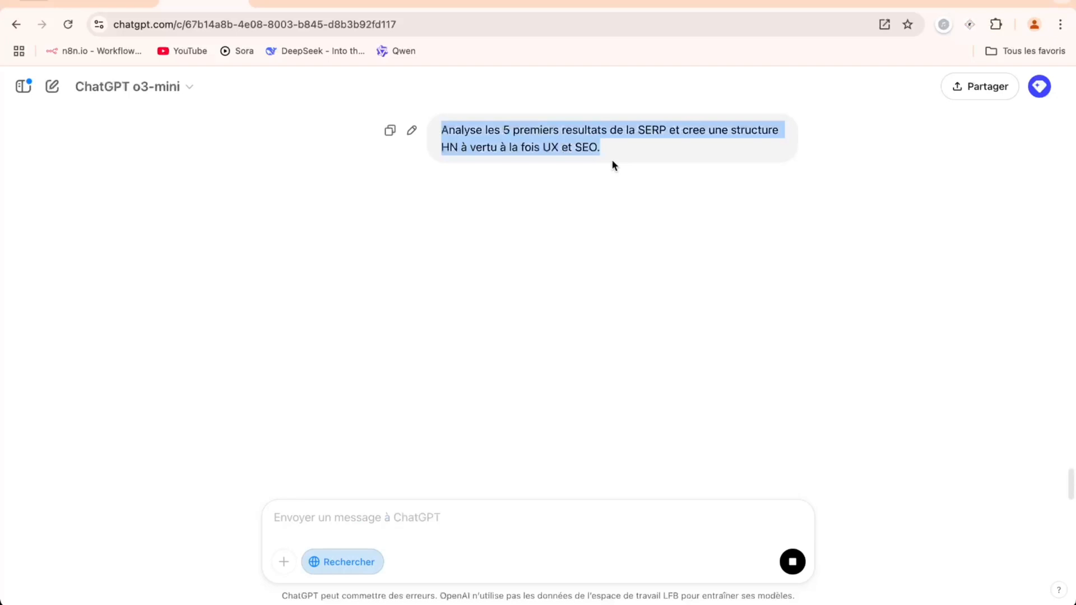
click(137, 5)
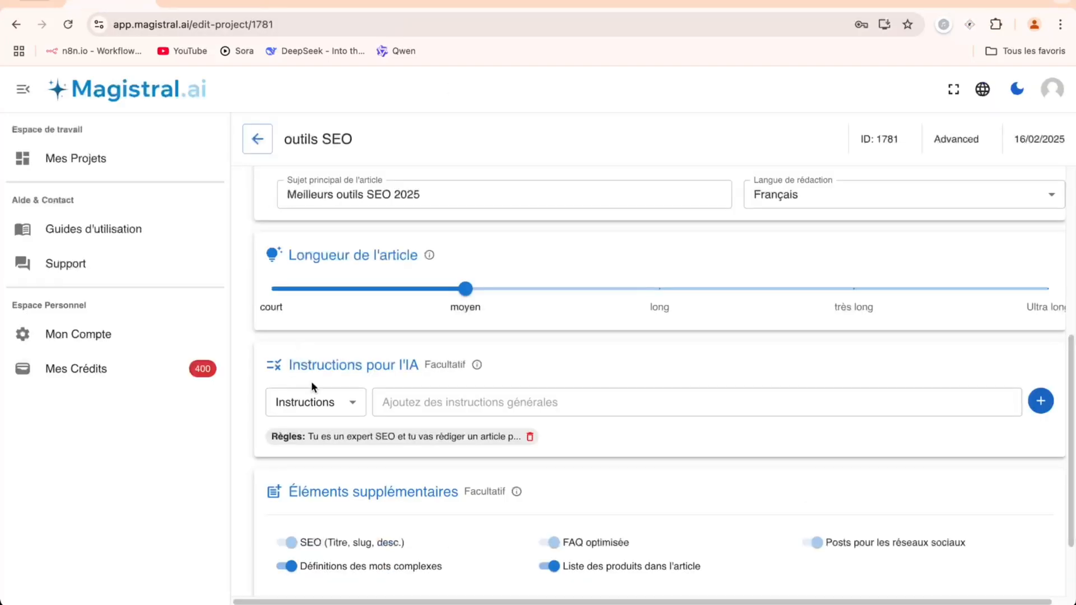
click(317, 401)
click(288, 457)
click(416, 403)
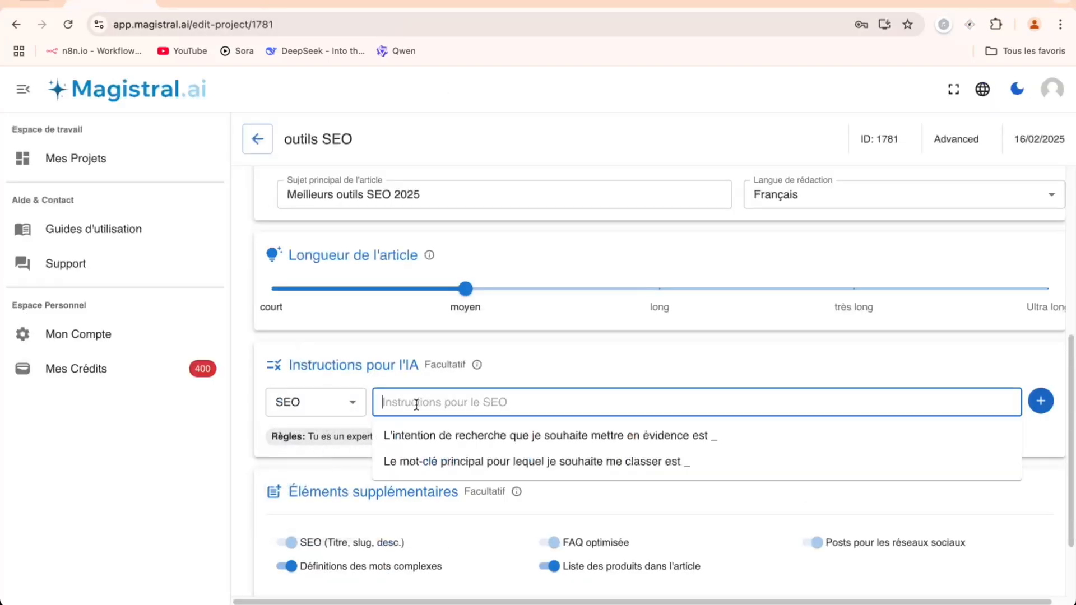
text(Analyse les 5 premiers resultats de la SERP et cree une structure HN a vertu a la fois UX et SEO)
click(1040, 402)
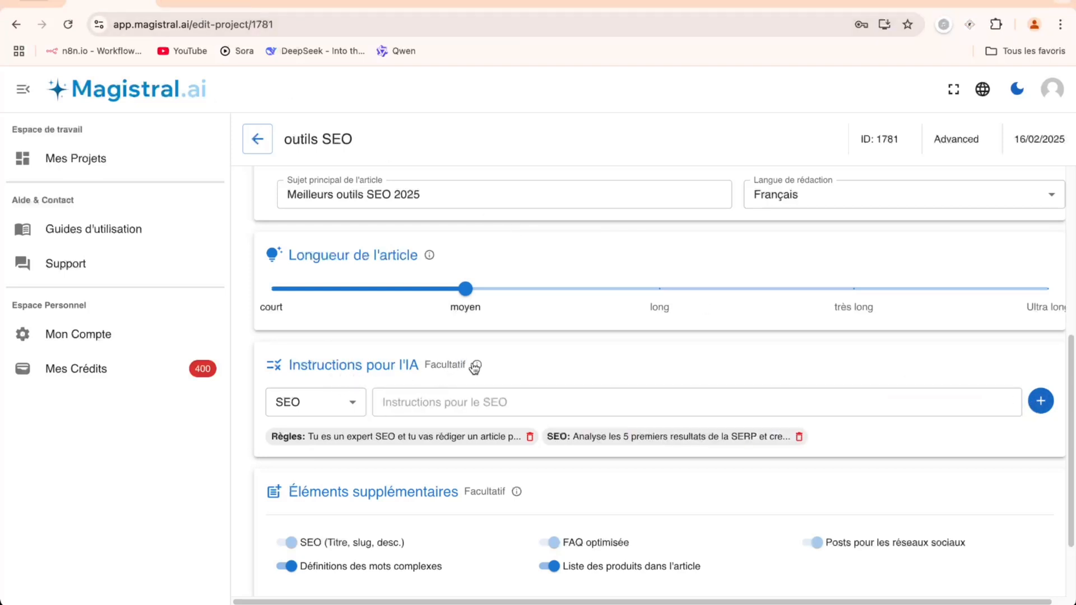
Check the help note and types of the AI instructions, and delete the SEO instruction holding the HN structure prompt.
mouse_move(476, 366)
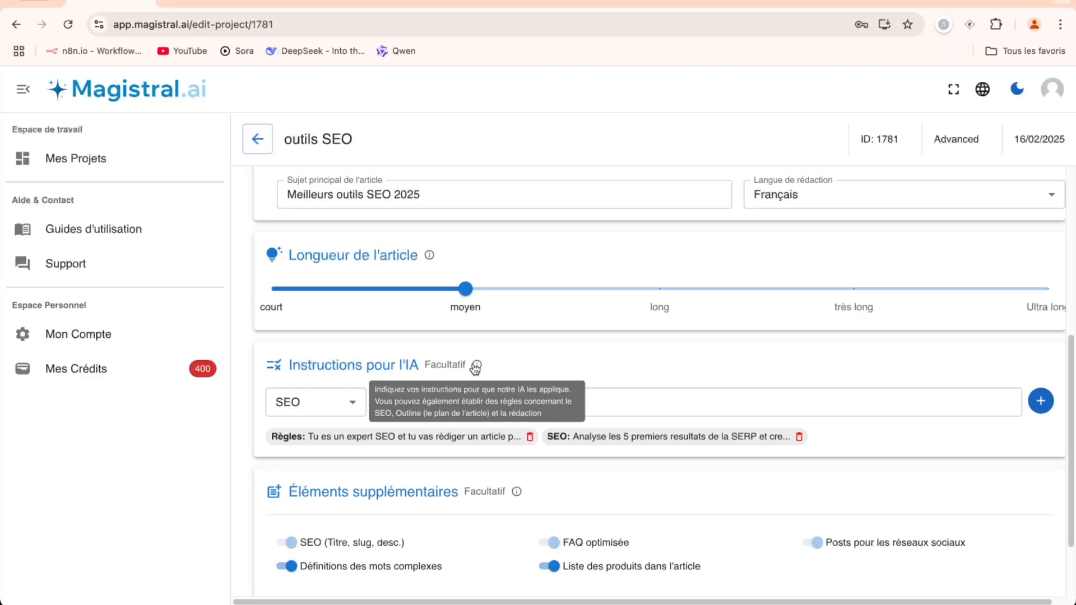
click(314, 402)
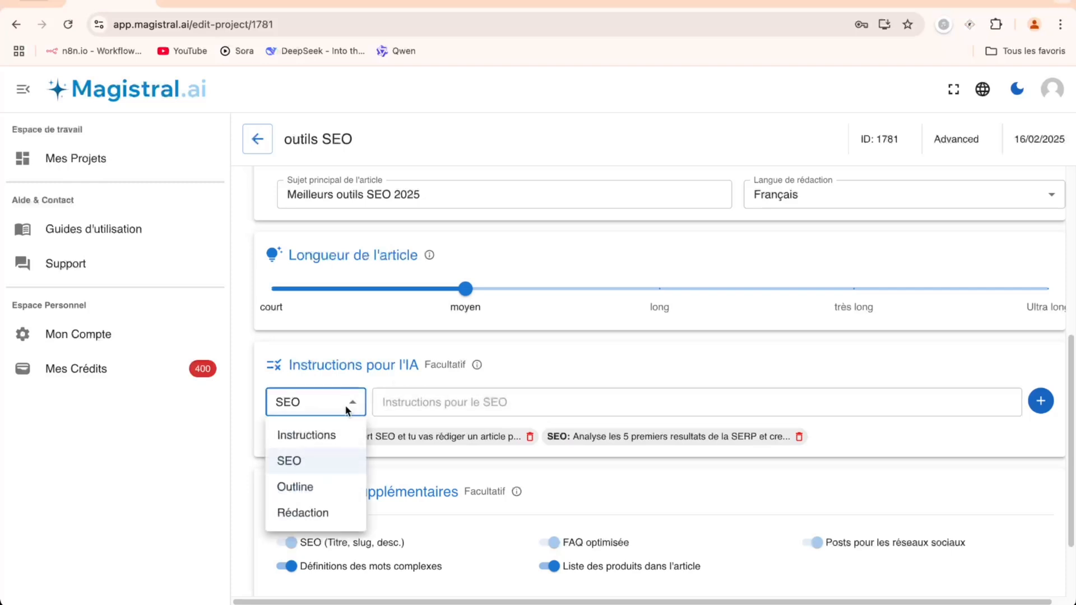
click(802, 441)
click(801, 440)
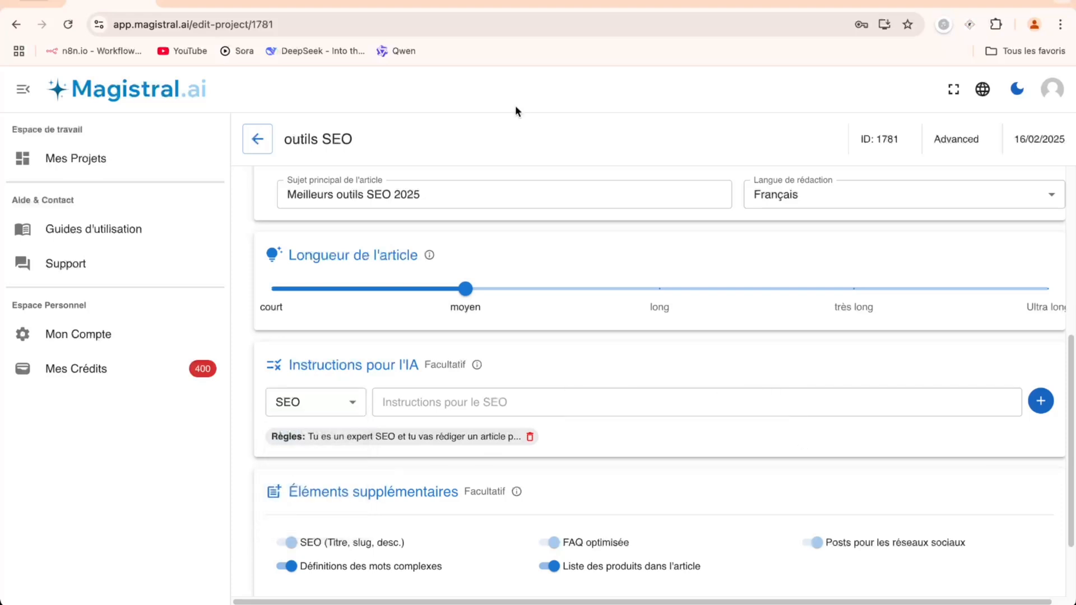
Copy the HN structure prompt again from ChatGPT and add it to the Magistral.ai project as an AI instruction of the Outline type.
click(195, 2)
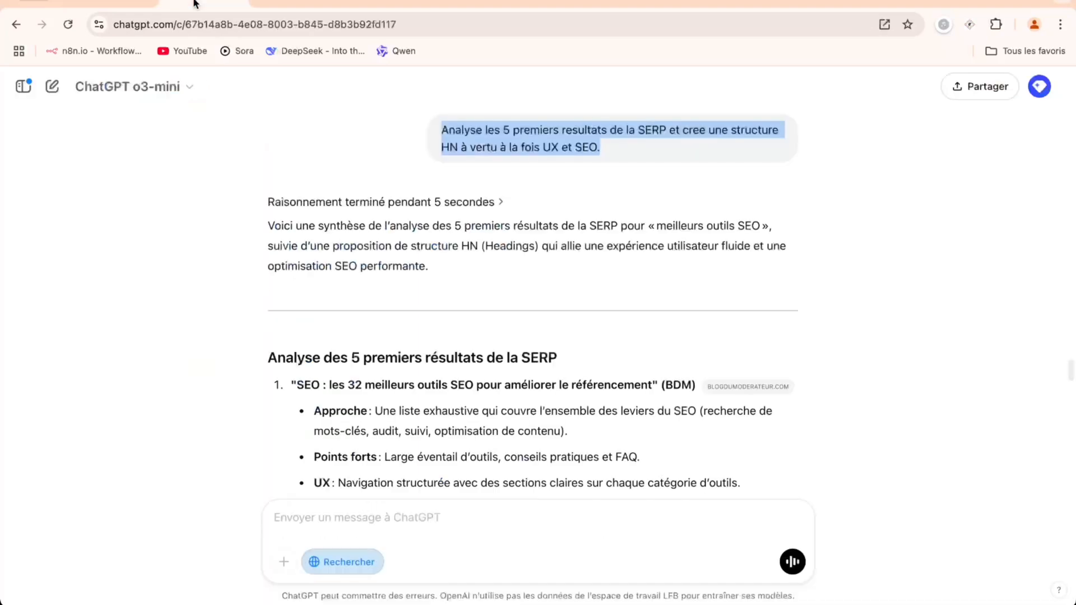
click(460, 127)
drag(442, 128, 644, 149)
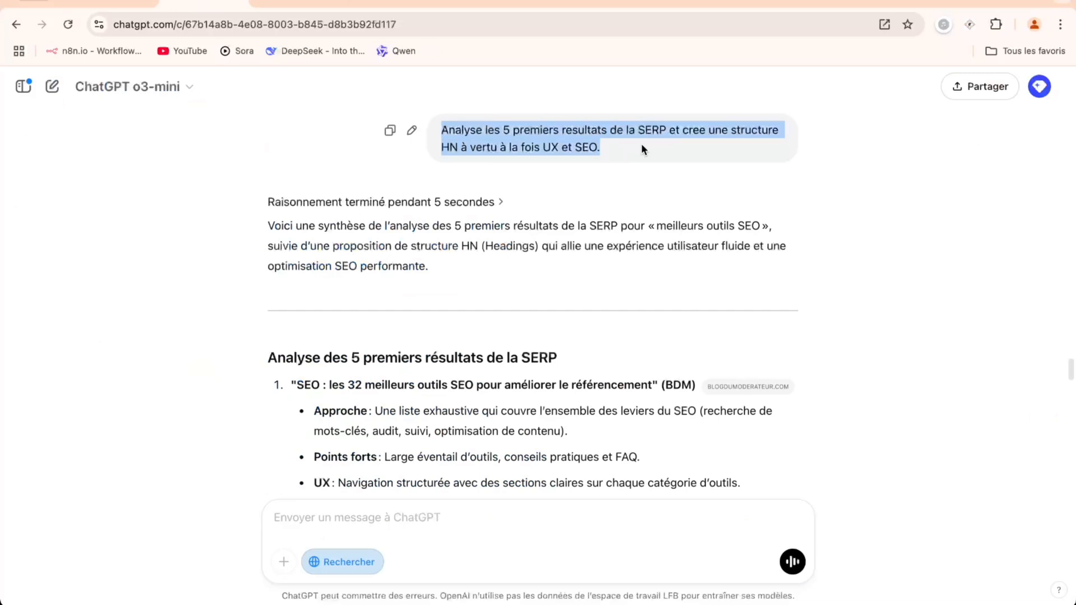
click(112, 2)
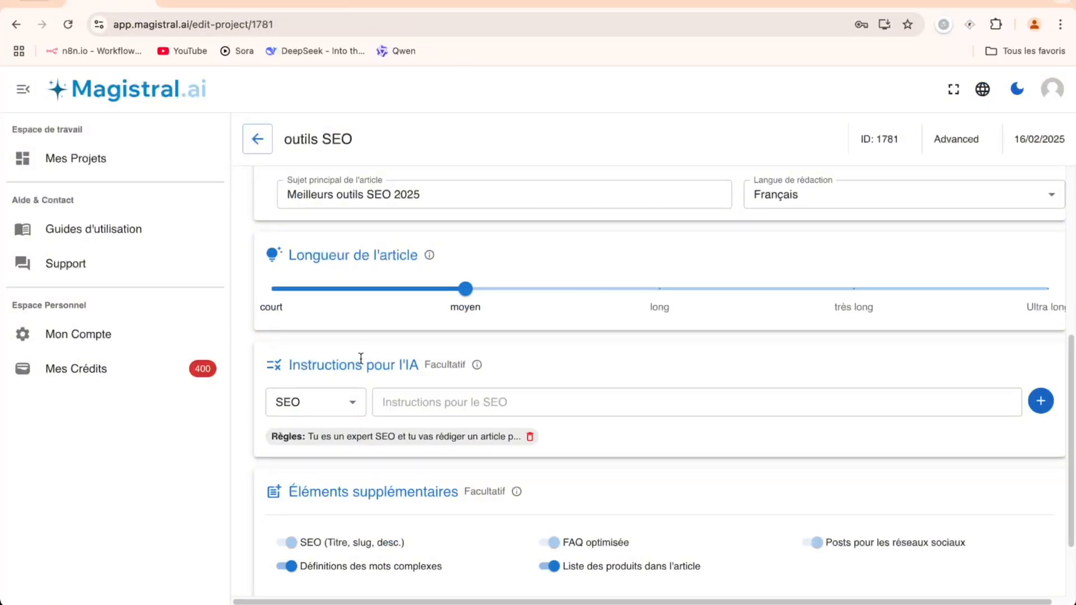
click(339, 404)
click(303, 486)
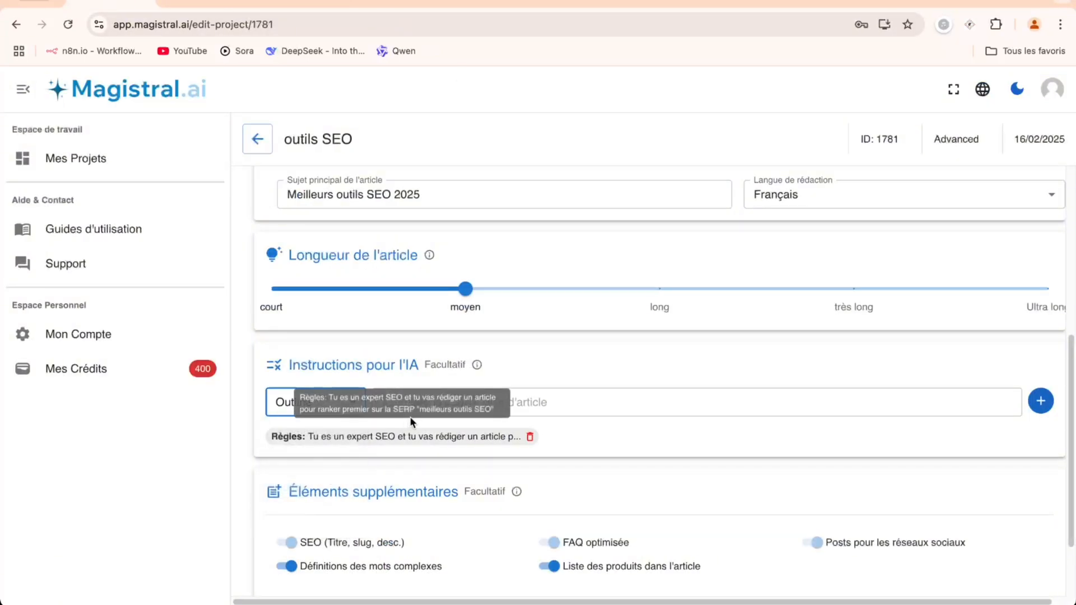
click(521, 402)
text(Analyse les 5 premiers resultats de la SERP et cree une structure HN a vertu a la fois UX et SEO)
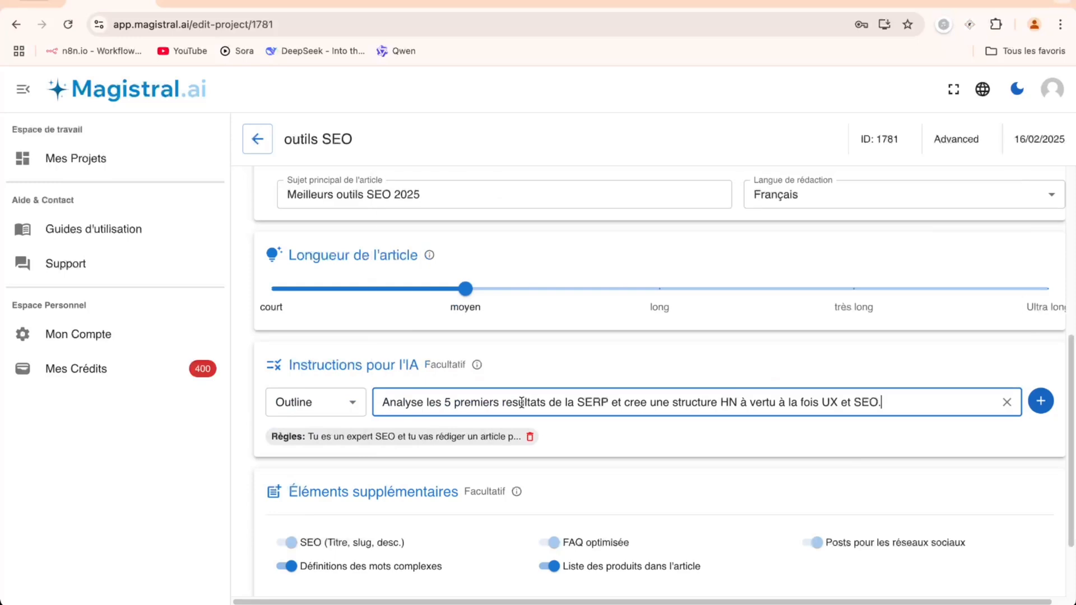
click(1041, 401)
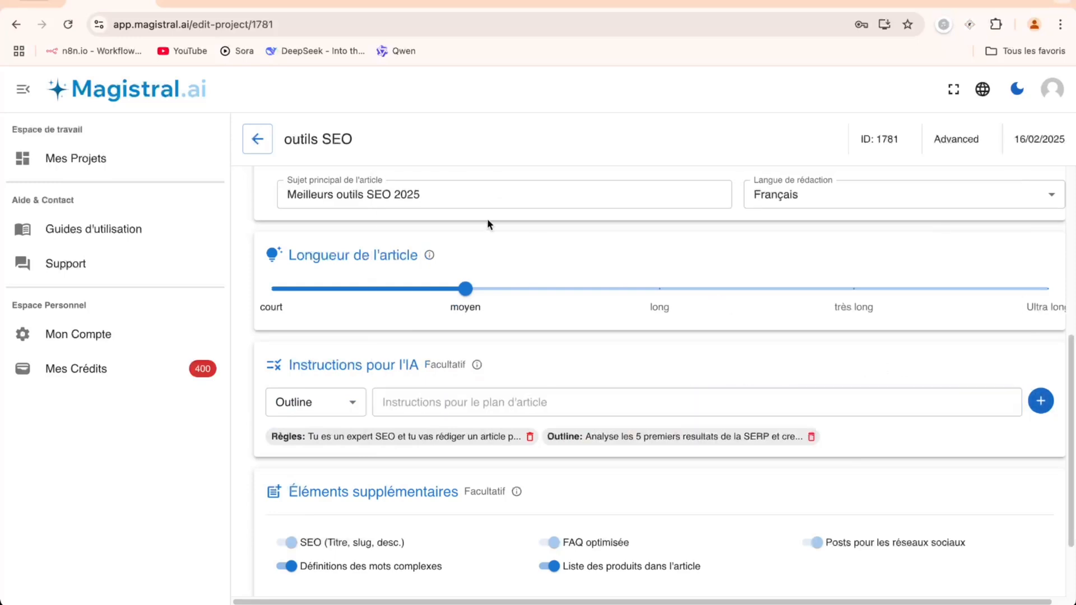
Switch to ChatGPT and read through the proposed HN structure, from the H1 to the 2025 conclusion section.
key(ctrl+Tab)
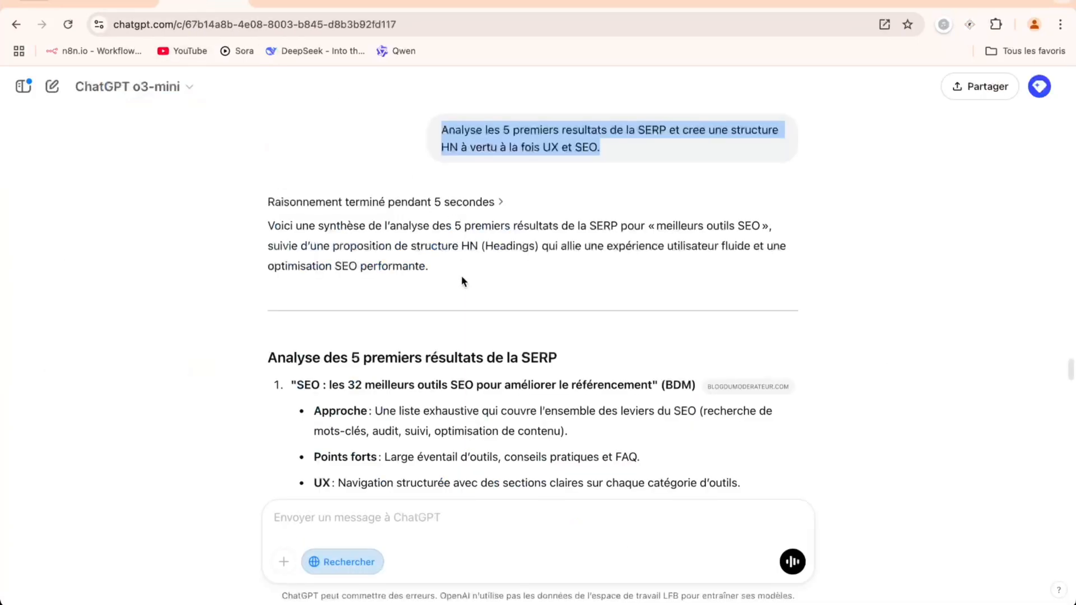
scroll(462, 280, down, 15)
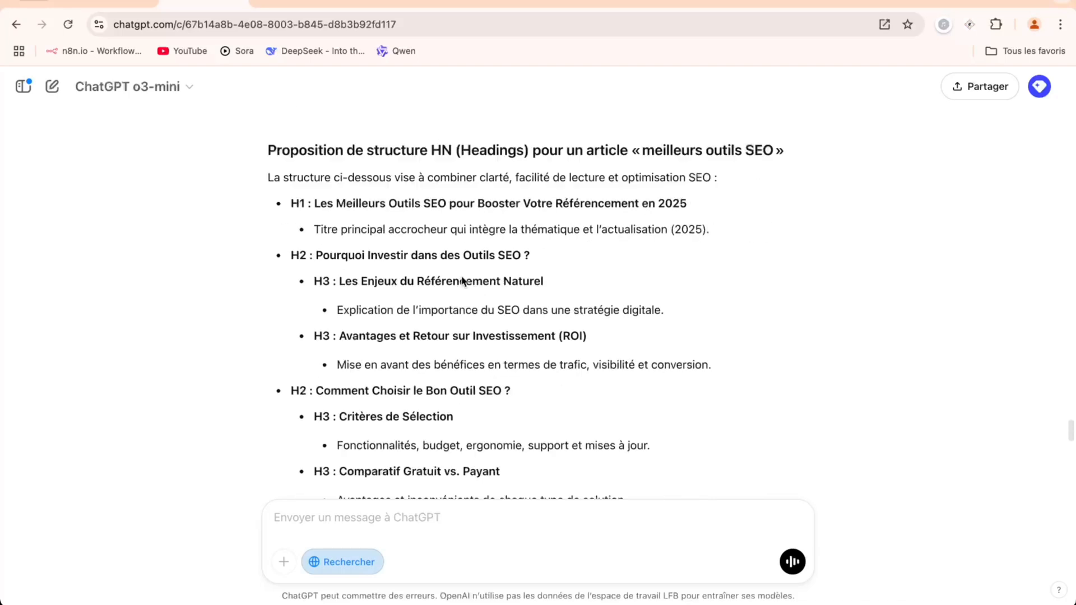
scroll(462, 280, down, 15)
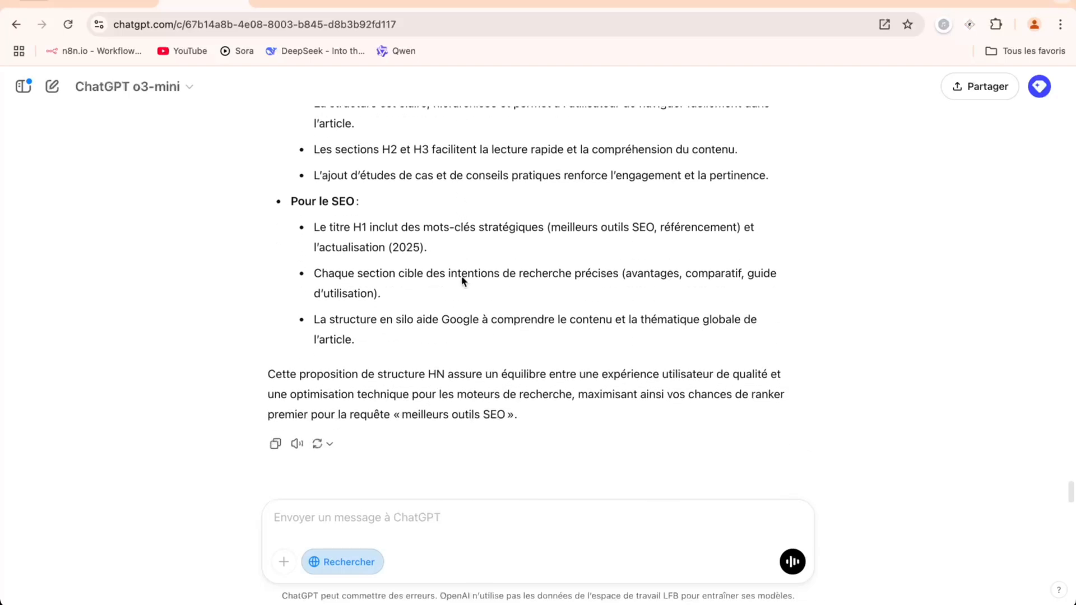
scroll(462, 279, up, 10)
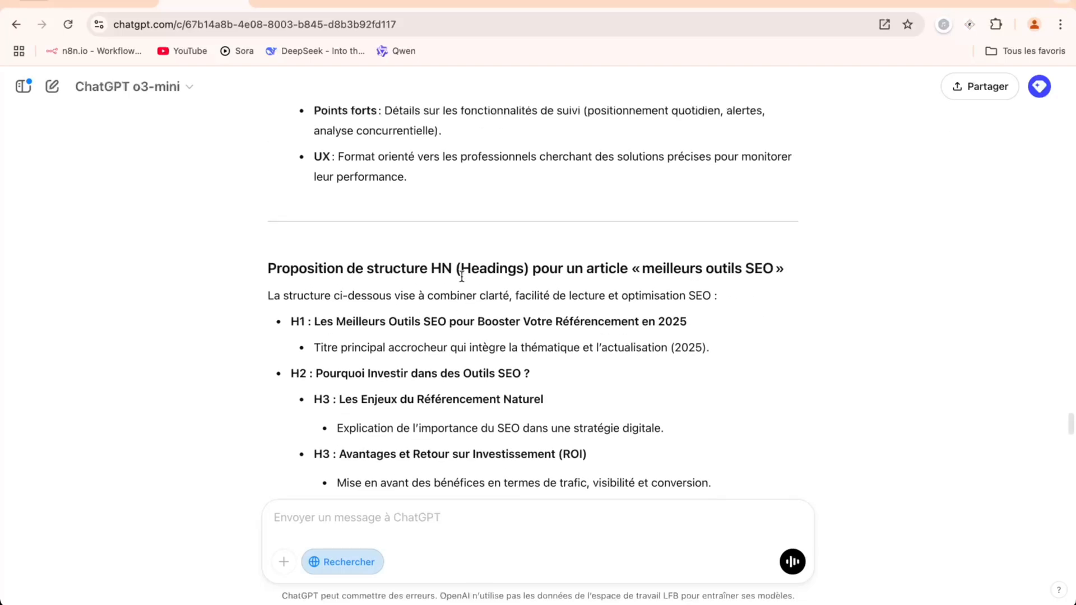
scroll(462, 281, down, 4)
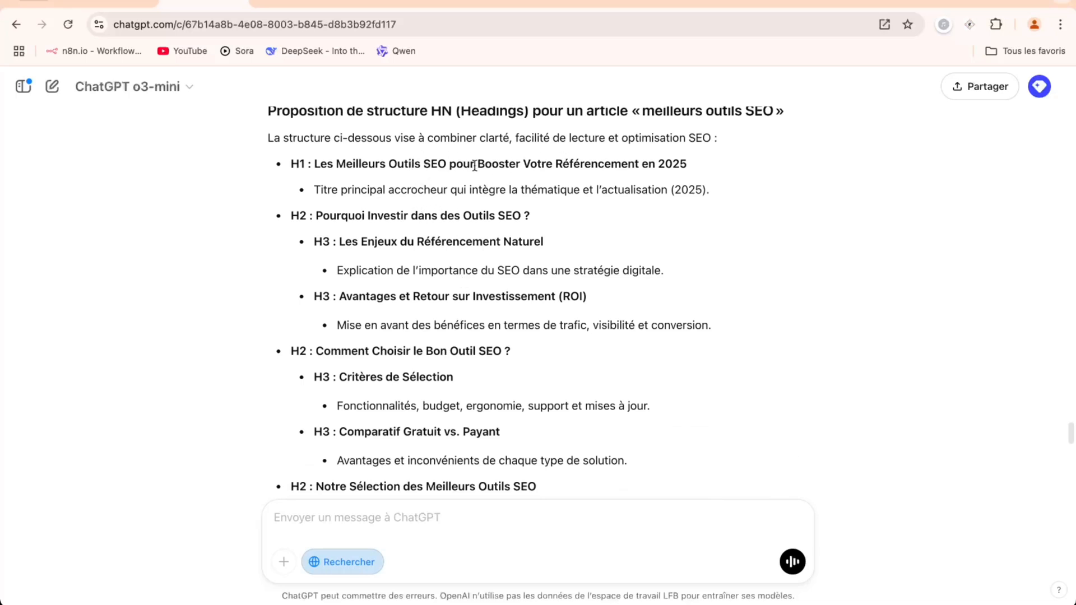
scroll(418, 272, down, 2)
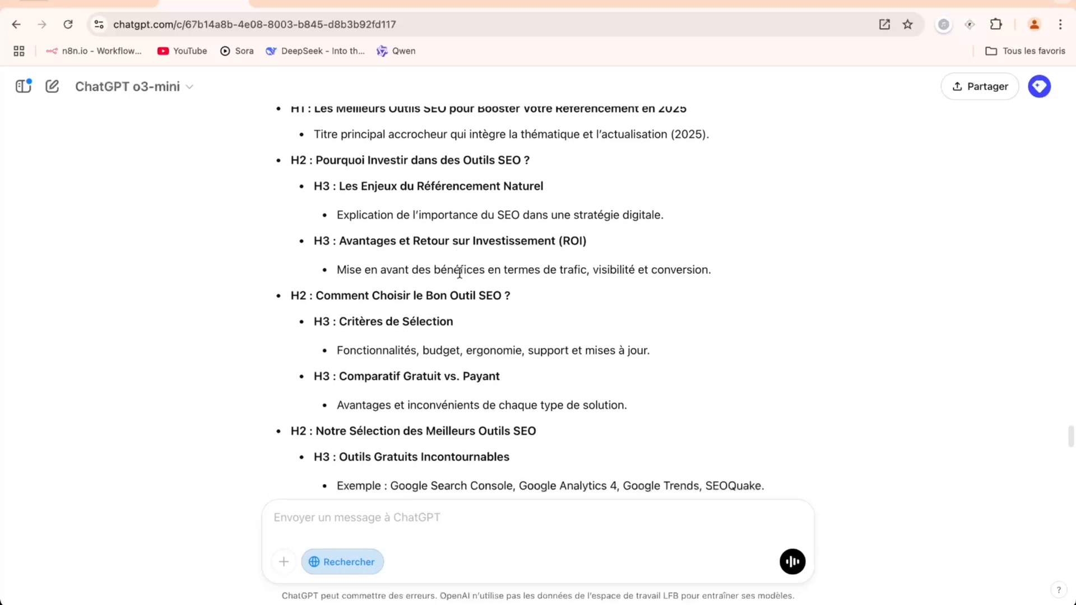
scroll(465, 263, down, 2)
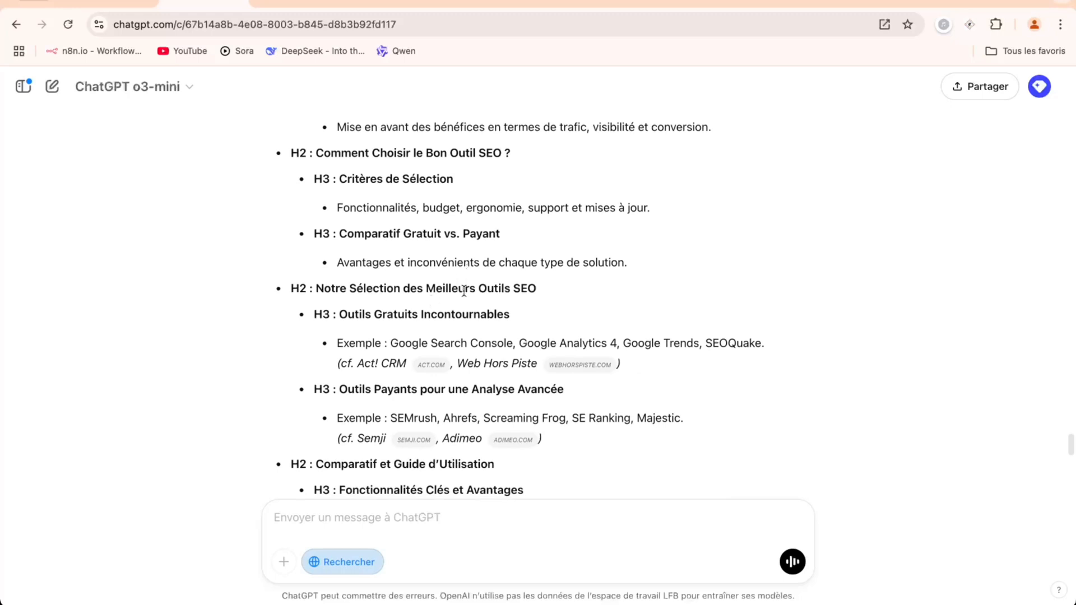
scroll(482, 294, down, 5)
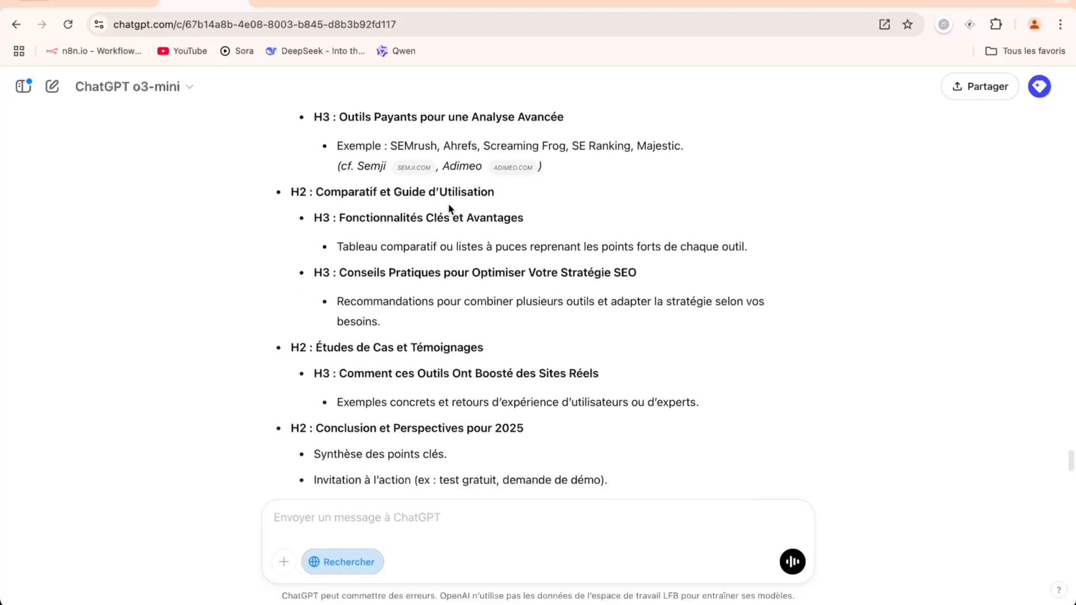
scroll(449, 208, down, 3)
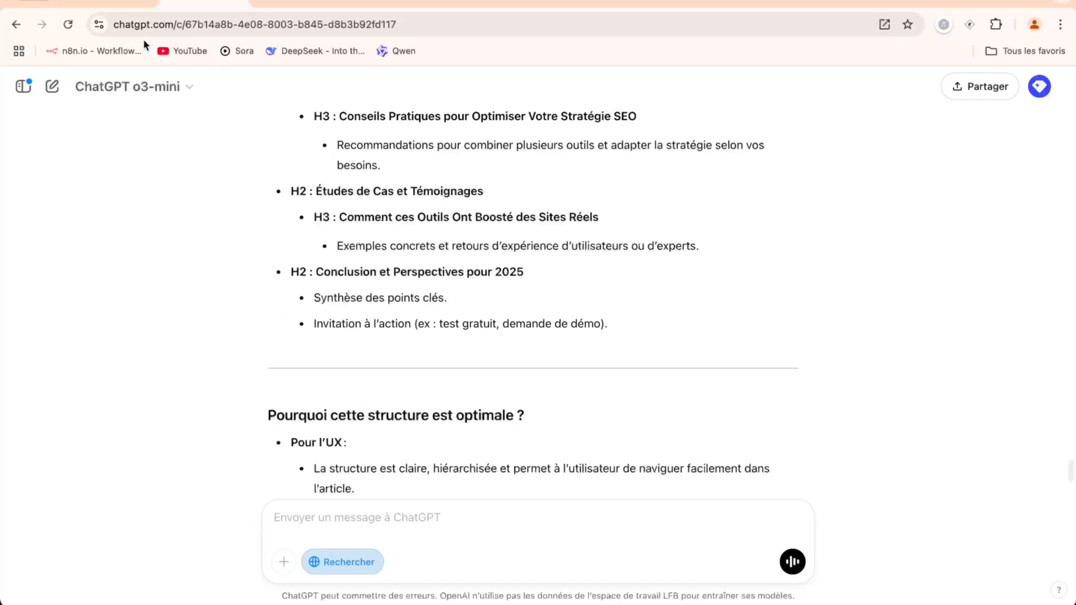
Switch back to the Magistral.ai project and set the type of the new AI instruction to SEO.
click(116, 2)
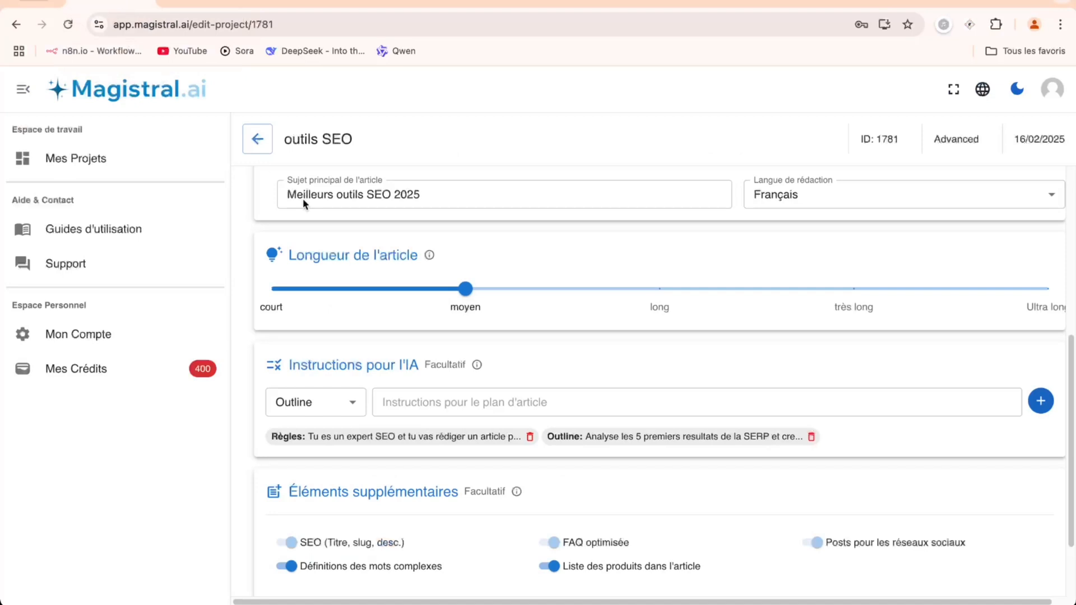
click(340, 411)
click(315, 463)
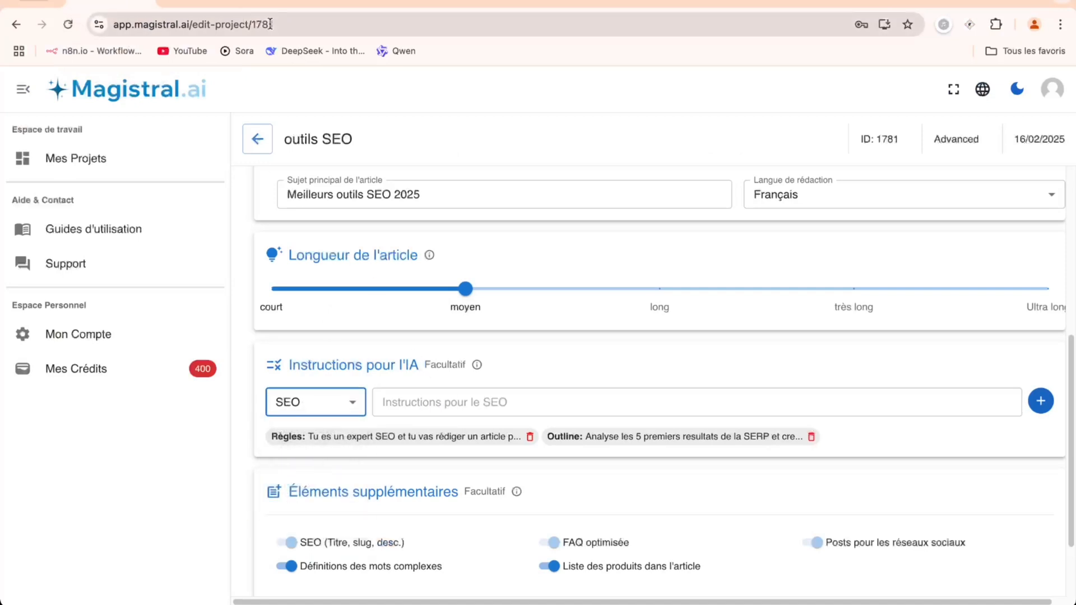
Send ChatGPT the prompt "Fais une analyse des KW des 5 premiers resultats de la SERP, cree des clusters que tu pourras utiliser dans l'article.".
click(213, 2)
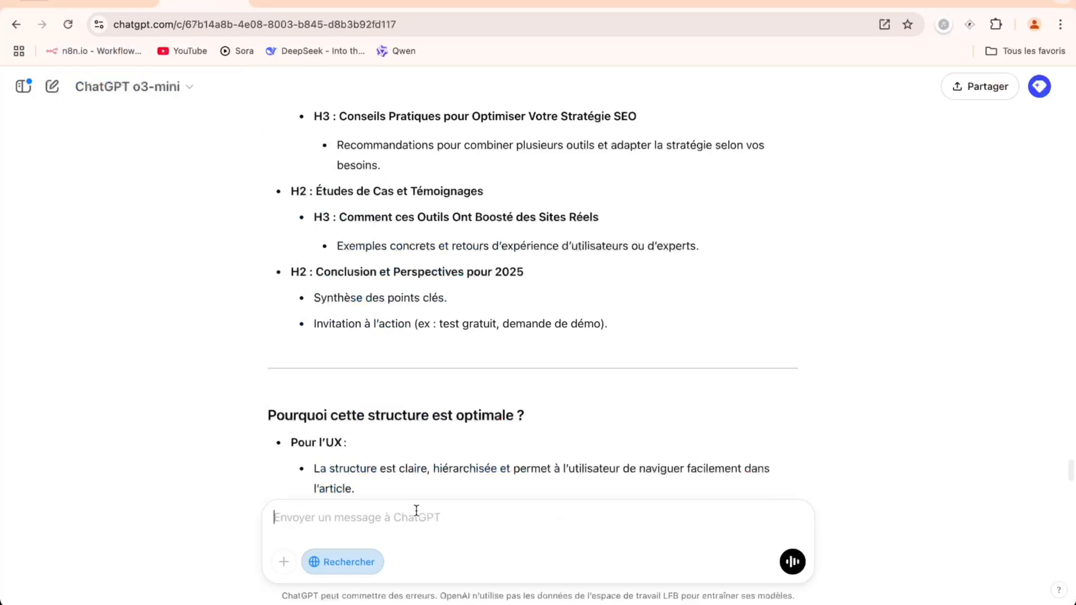
text(Fais une ana)
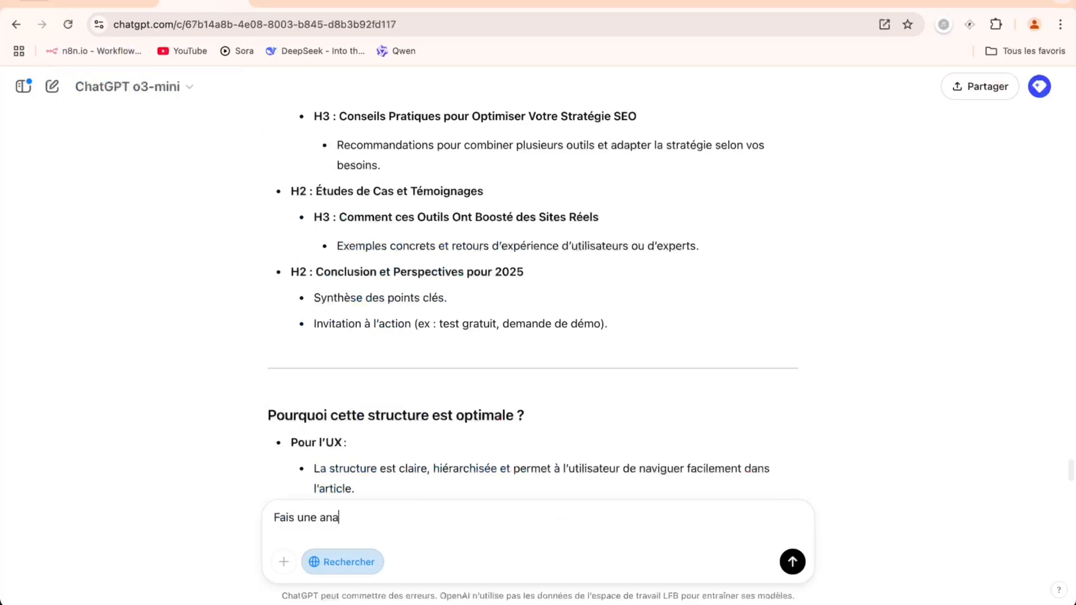
text(nlyse des KW d)
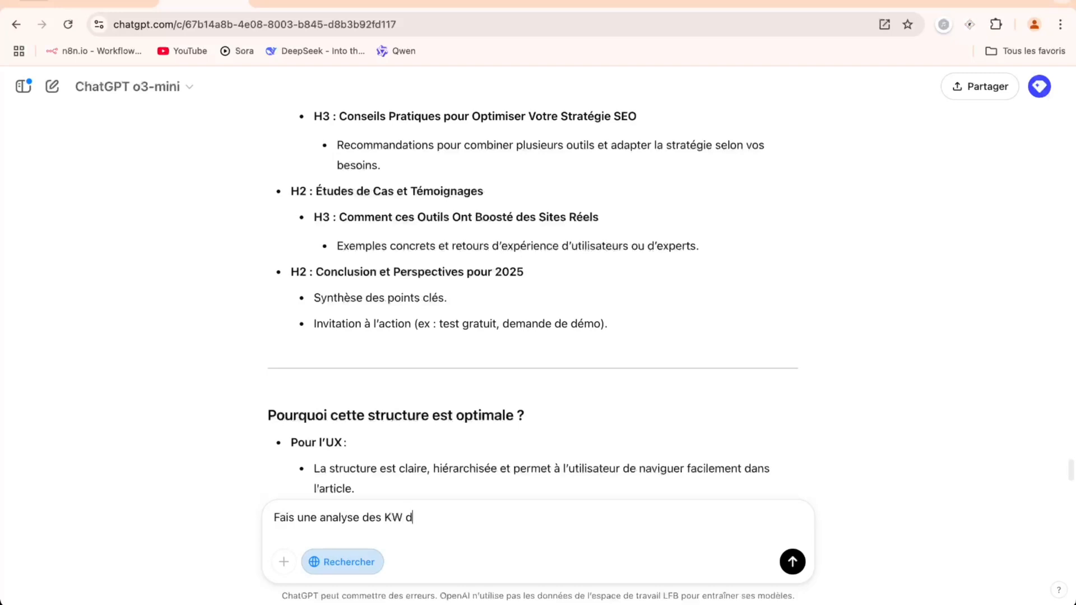
text(es 5 premiers resultats)
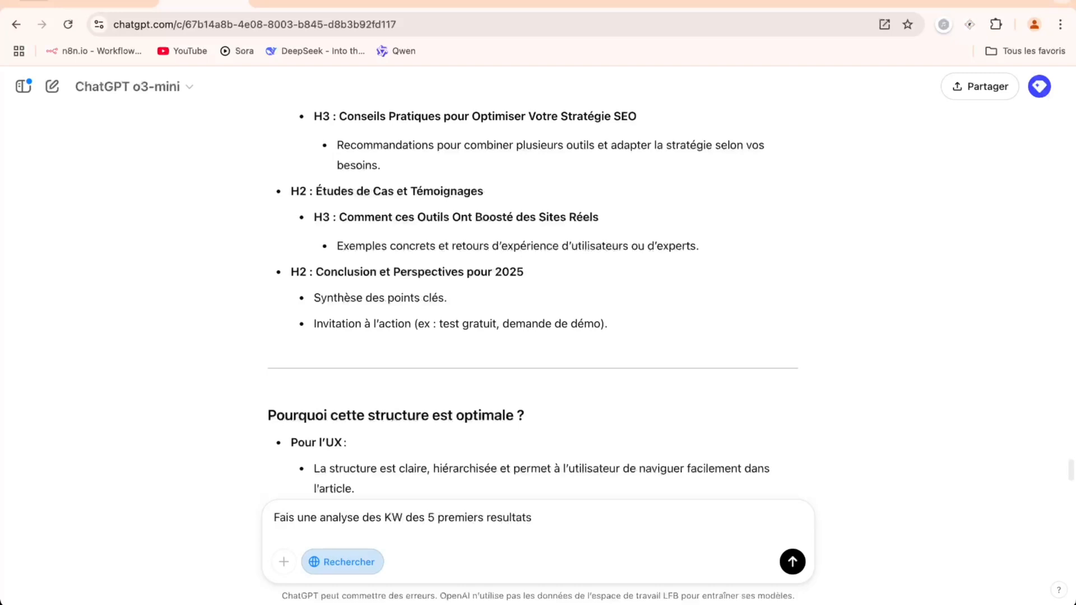
text( de la SERP, cree des clusters)
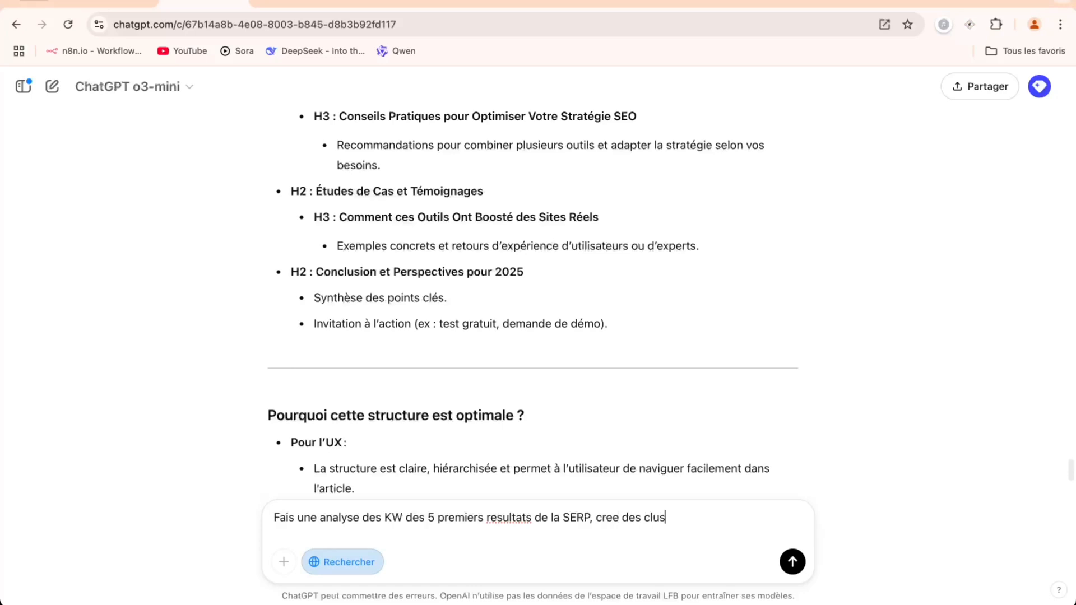
text(tu pourras utilise)
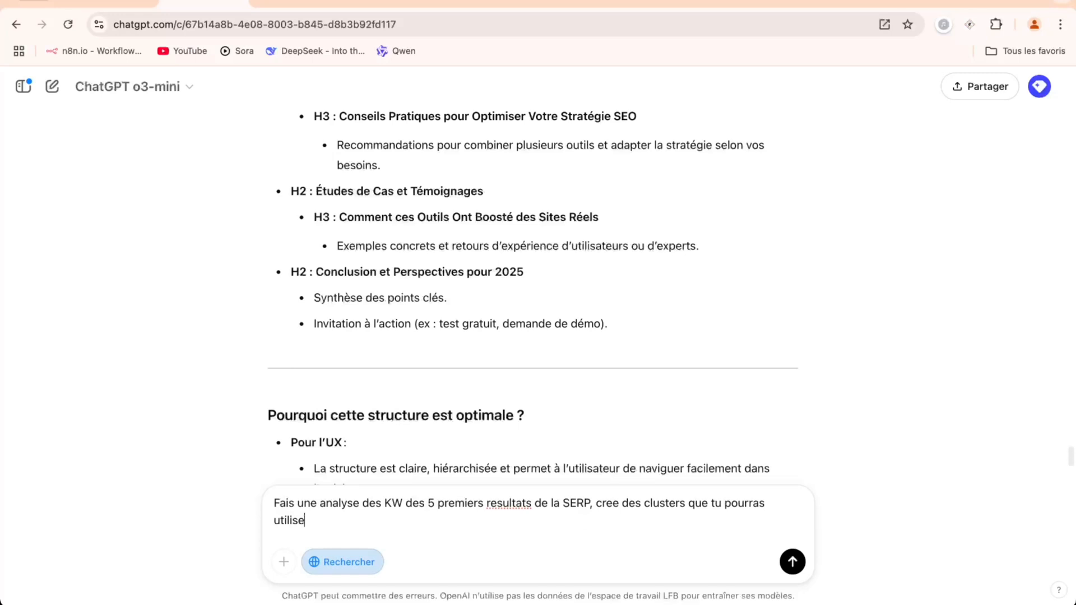
text(r dans l'article.)
key(Return)
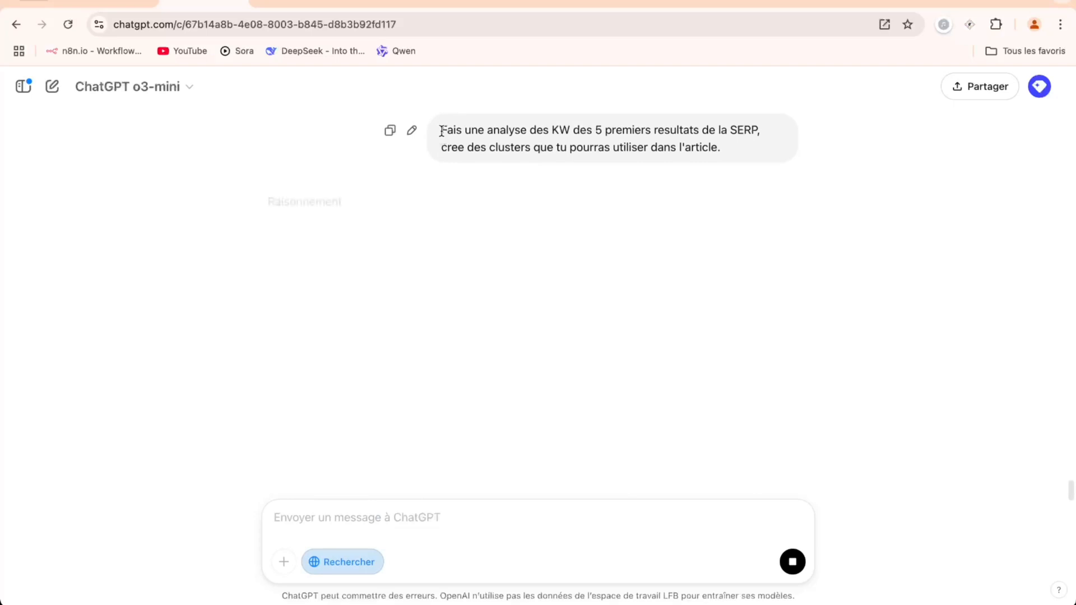
Copy the sent keyword cluster prompt and add it to the Magistral.ai project as an AI instruction of the SEO type.
drag(440, 134, 722, 149)
key(ctrl+c)
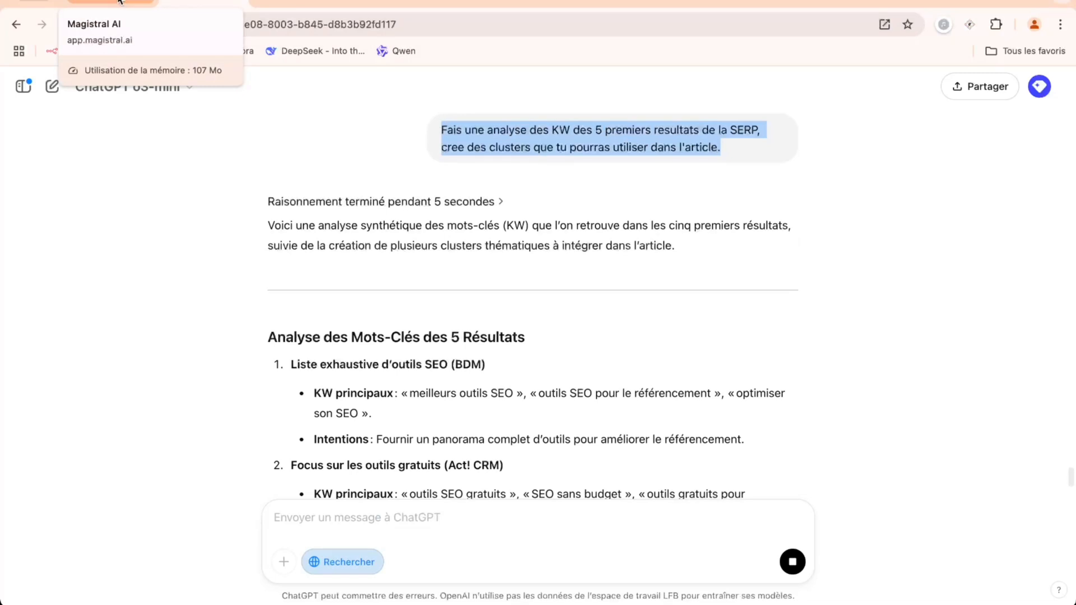
click(120, 3)
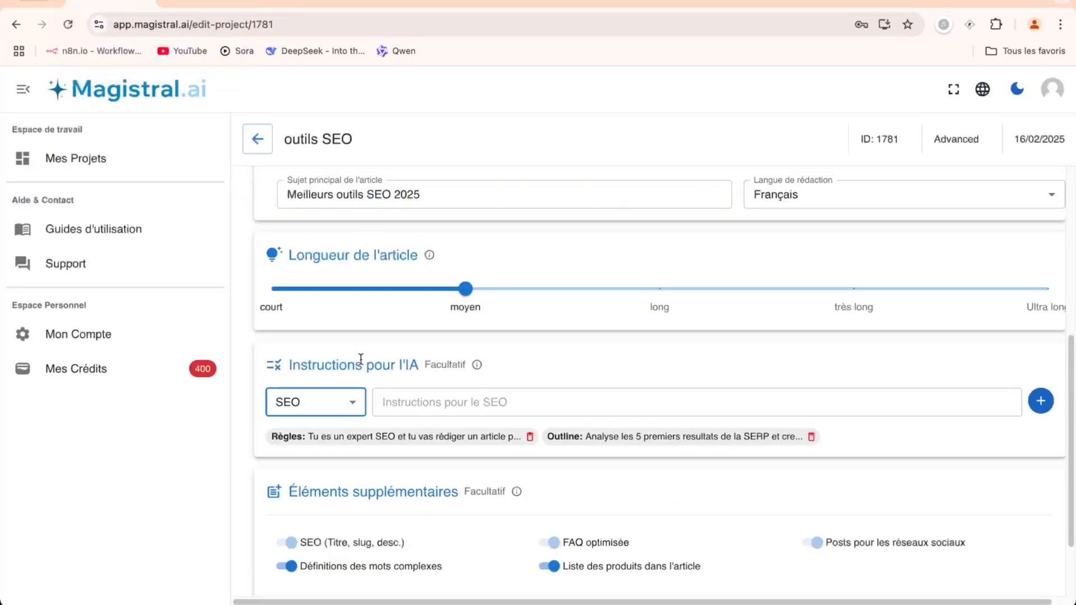
click(353, 401)
click(321, 459)
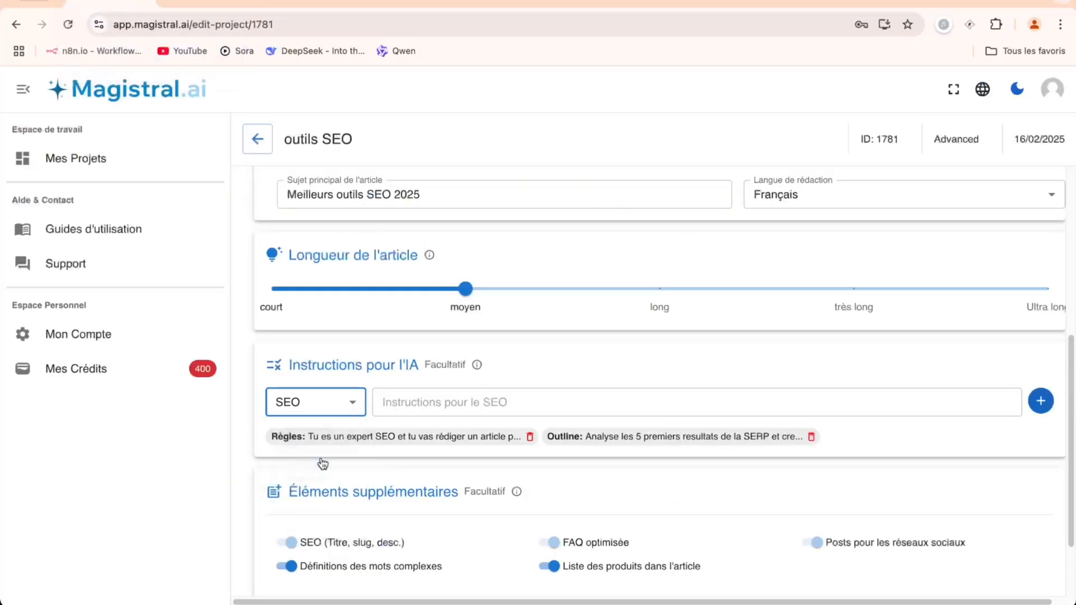
click(440, 404)
key(ctrl+v)
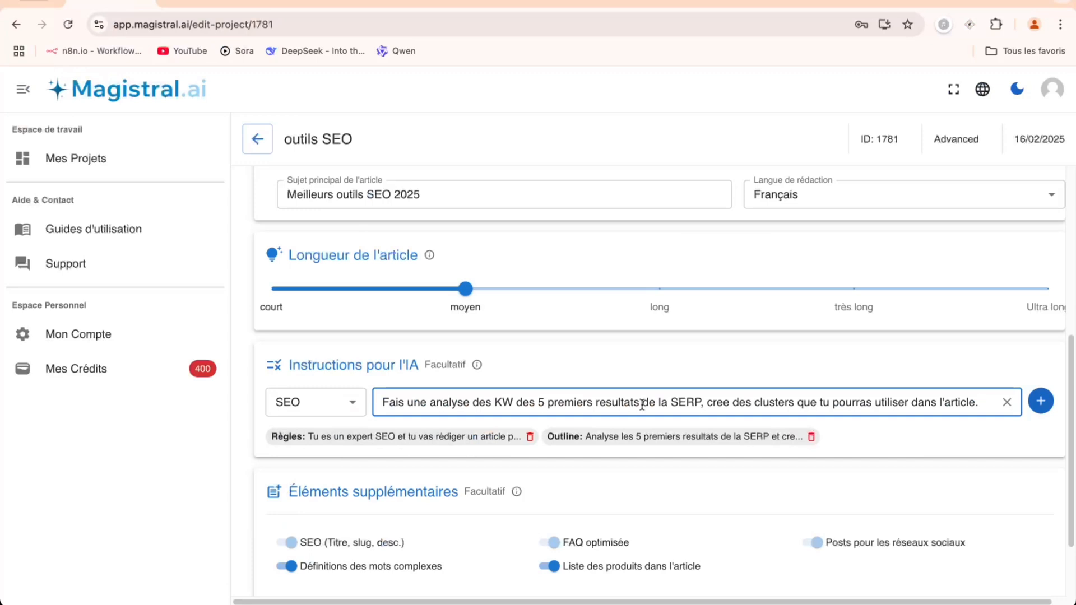
click(1037, 402)
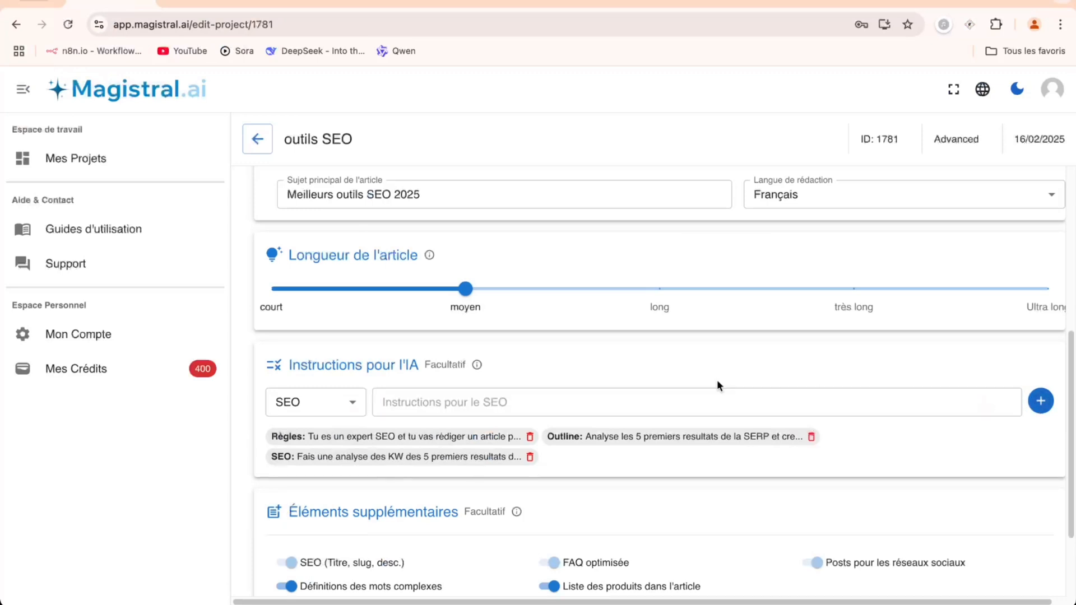
Set the new AI instruction's type to Rédaction, and switch to ChatGPT to review the keyword clusters in the answer.
click(314, 401)
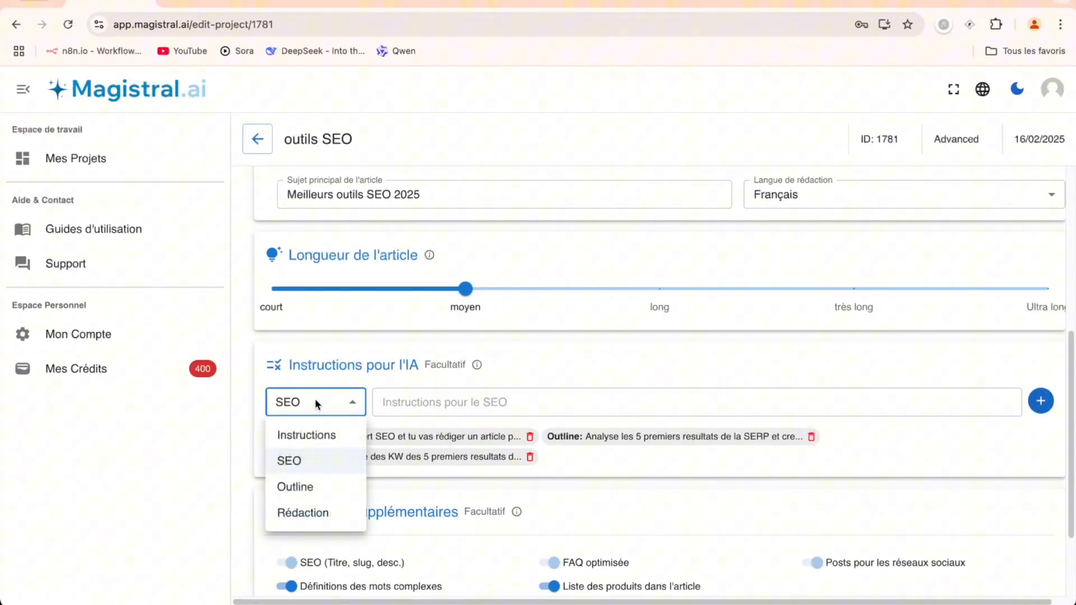
click(292, 519)
click(216, 8)
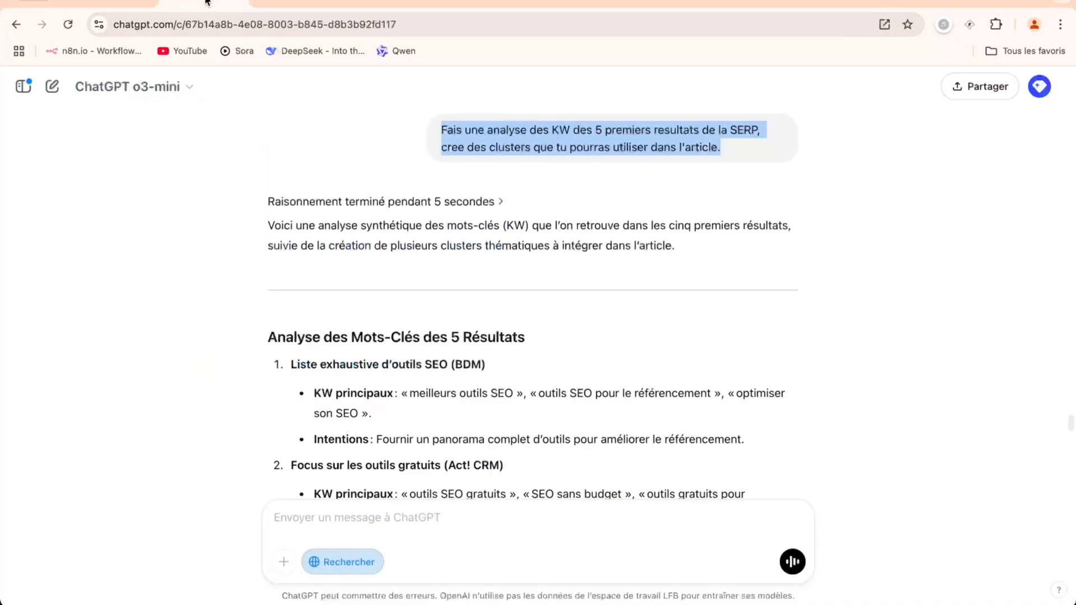
scroll(448, 429, down, 8)
scroll(448, 429, down, 15)
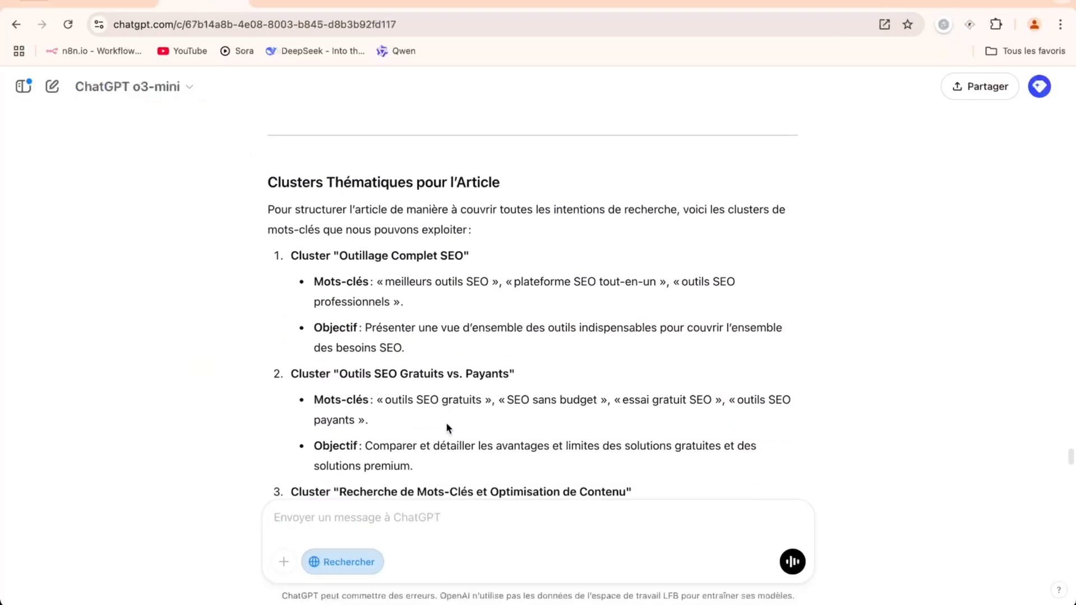
scroll(448, 426, down, 3)
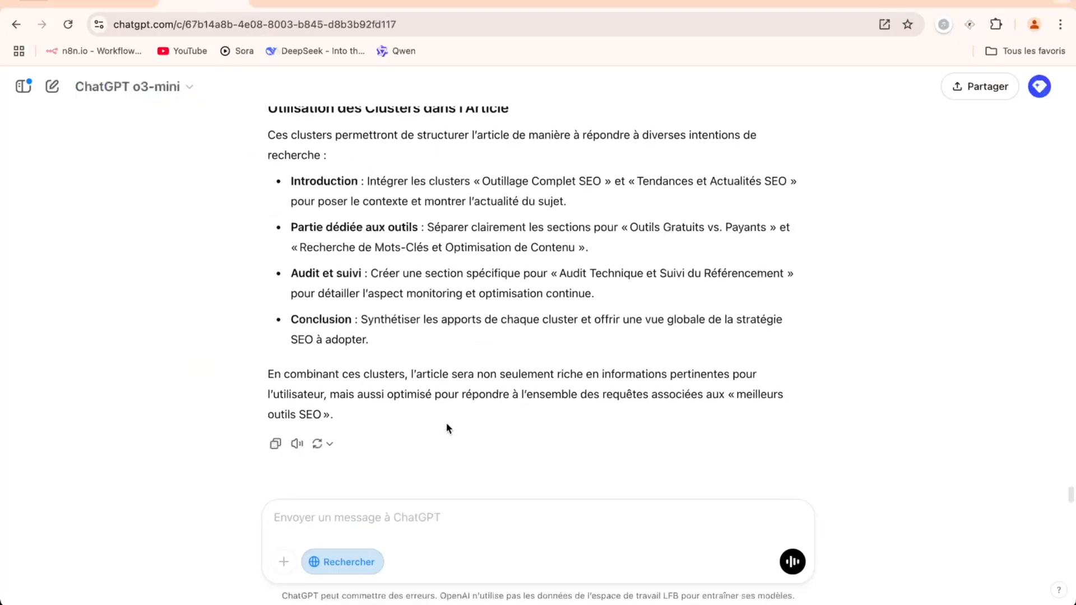
Begin a new ChatGPT prompt with "Analyse le ton, le persona et le style rédactionnel des 5 premiers resultats de la SERP et".
click(397, 515)
text(Anal)
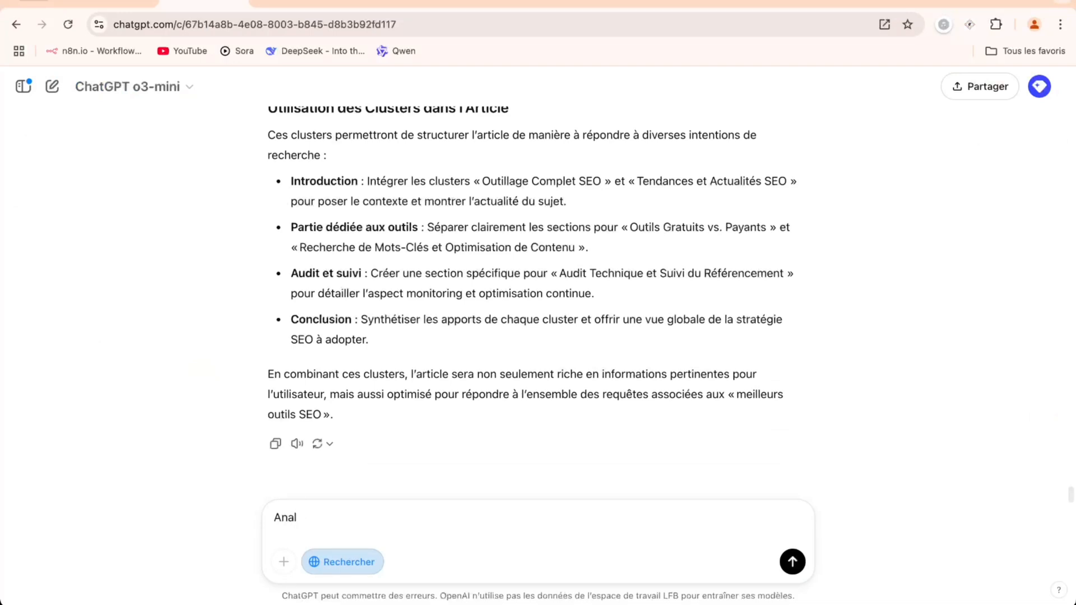
text(ayse le ton, le persona et le )
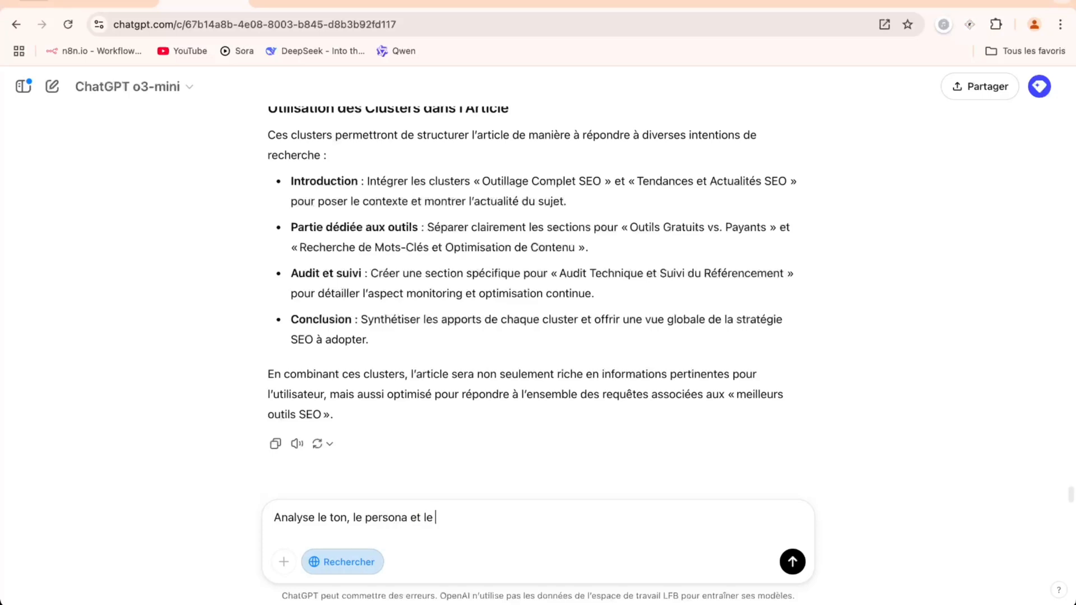
text(style rédactionnel des )
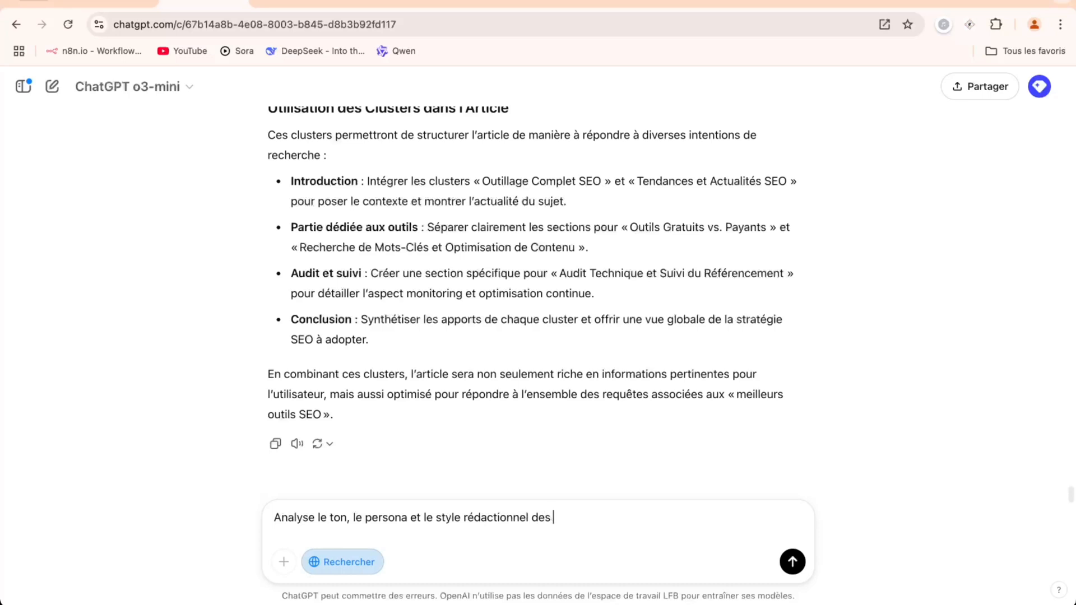
text(5 premiers resultats de la SERP et)
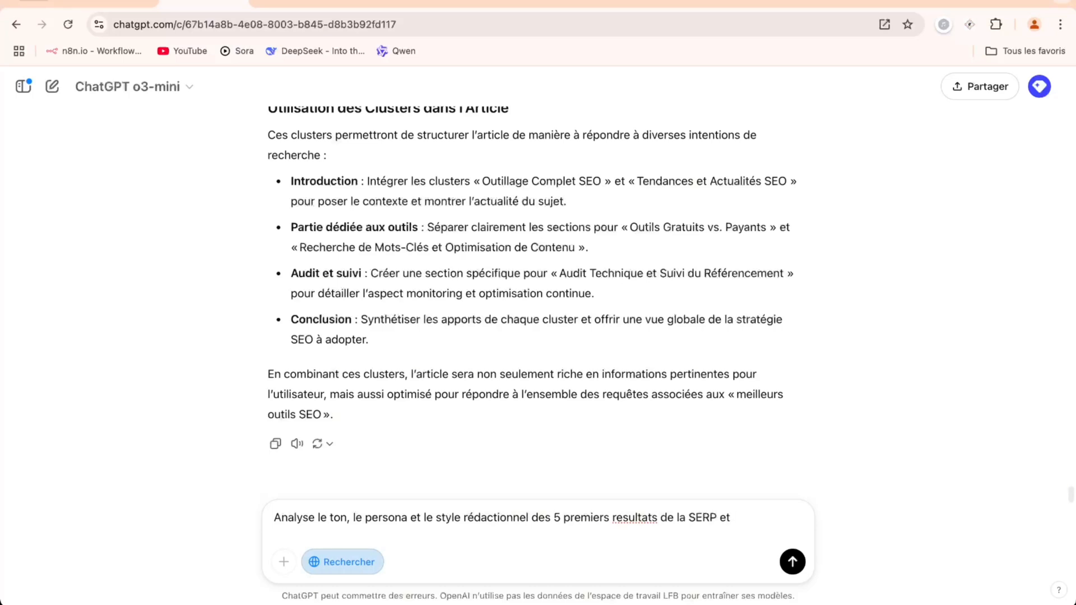
Complete the prompt with "inspire toi de ses resultats pour cree un persona et un style de redaction pour notre article.", copy it and send it.
text(inspire toi de ses)
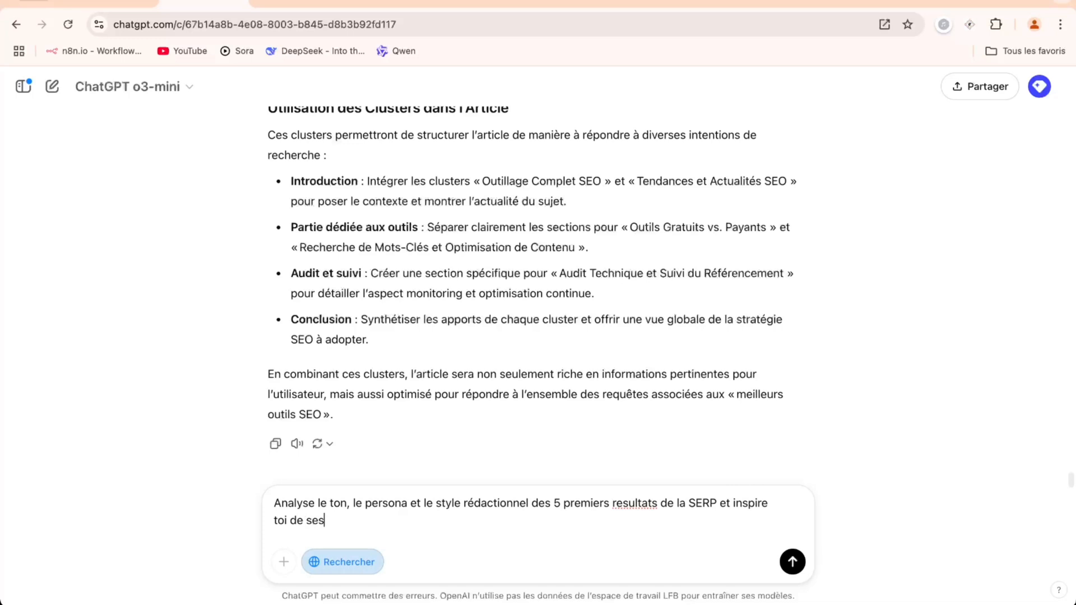
text( resultats pour cree)
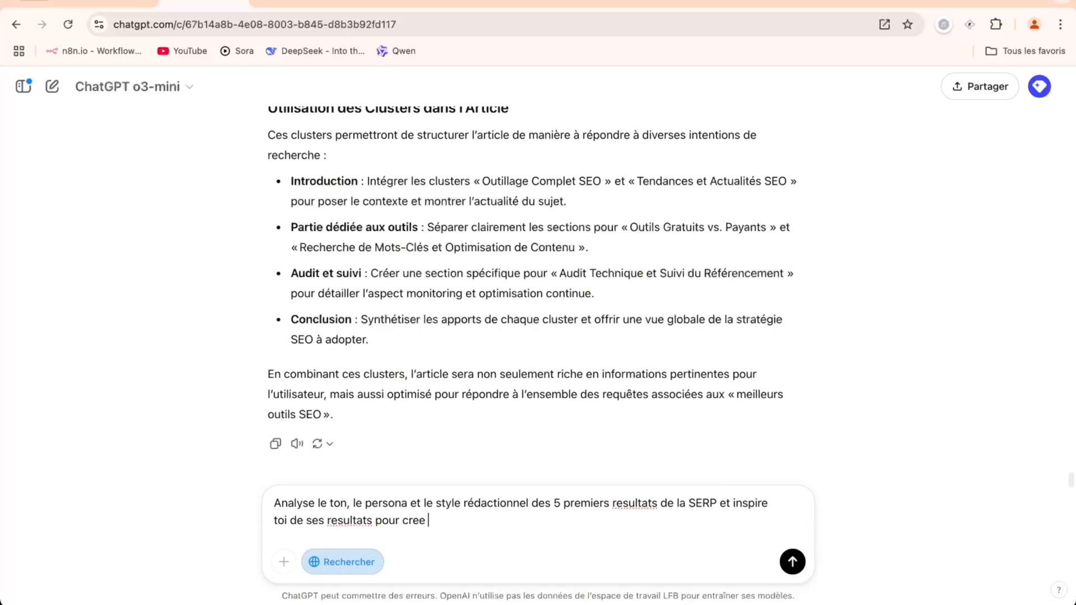
text( un persona et un style de )
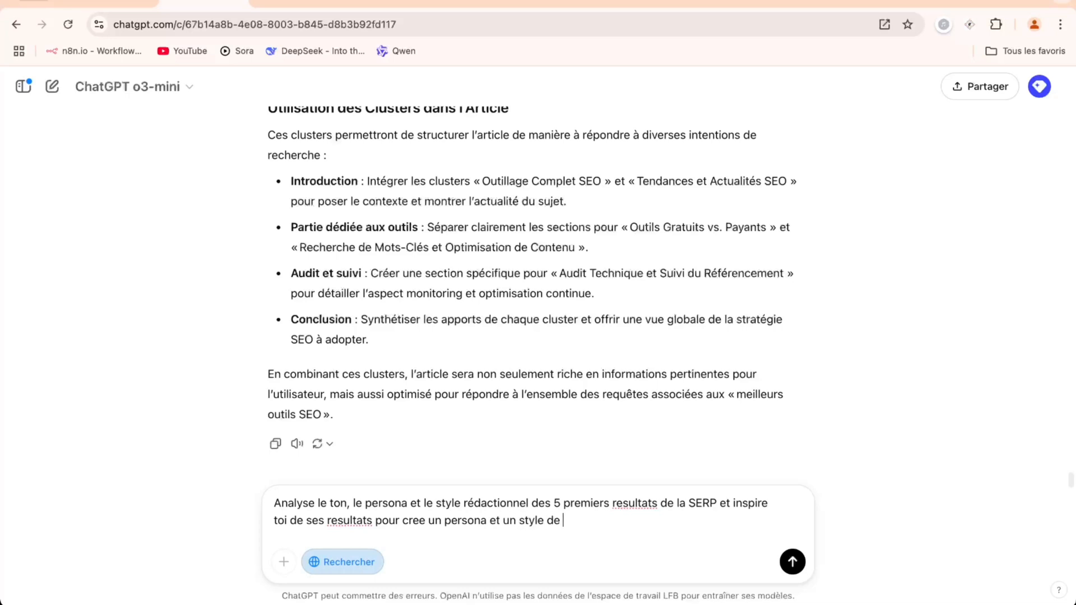
text(redaction pour notre article.)
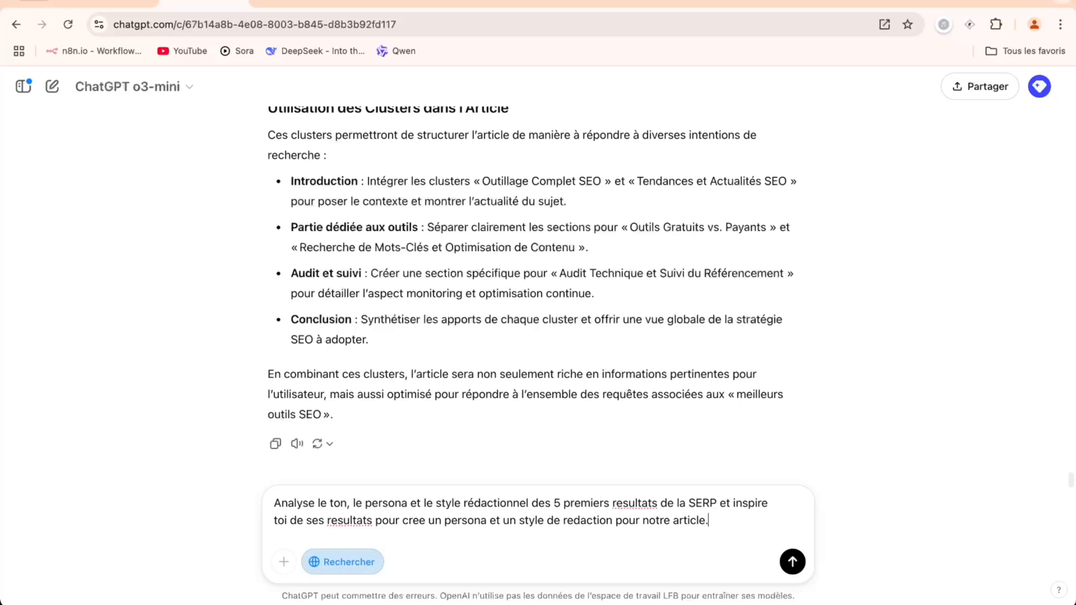
drag(716, 522, 222, 466)
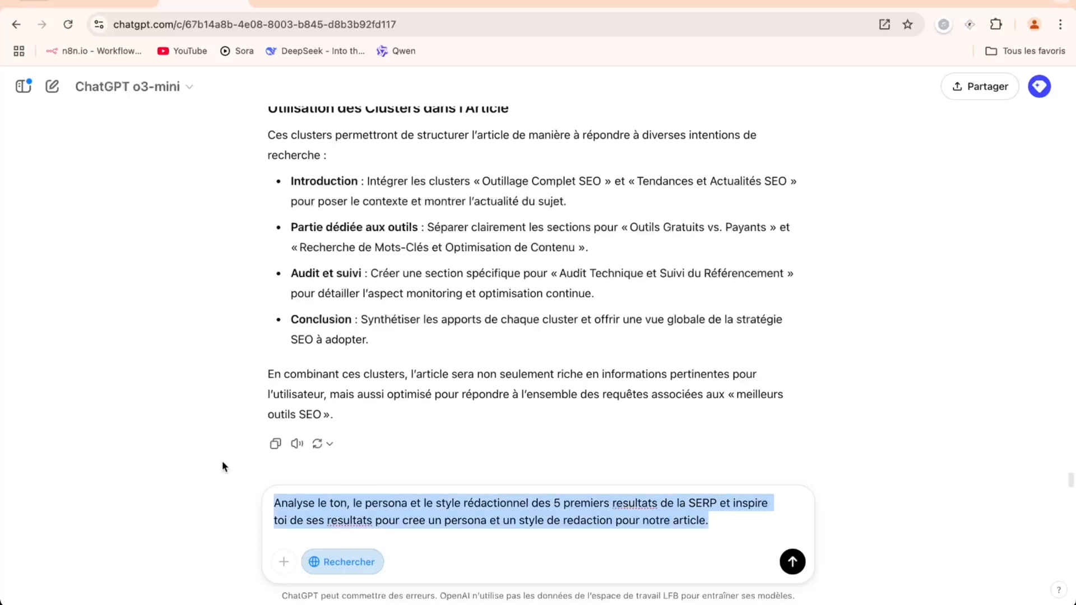
click(792, 561)
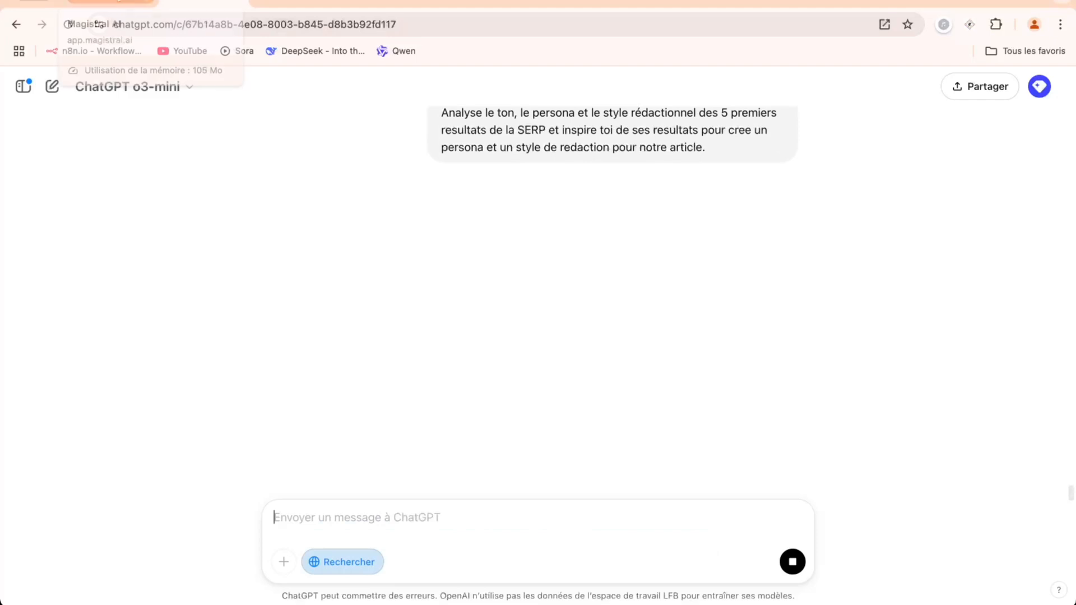
Switch to the Magistral.ai project and add the copied tone, persona and style prompt as an AI instruction of the Rédaction type.
click(112, 3)
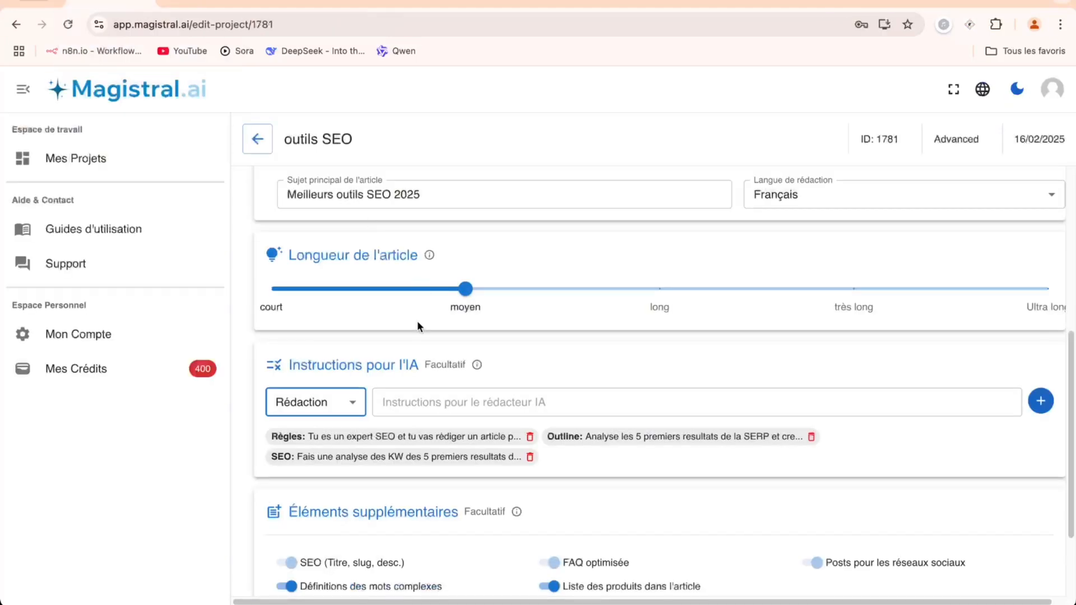
click(402, 404)
key(ctrl+v)
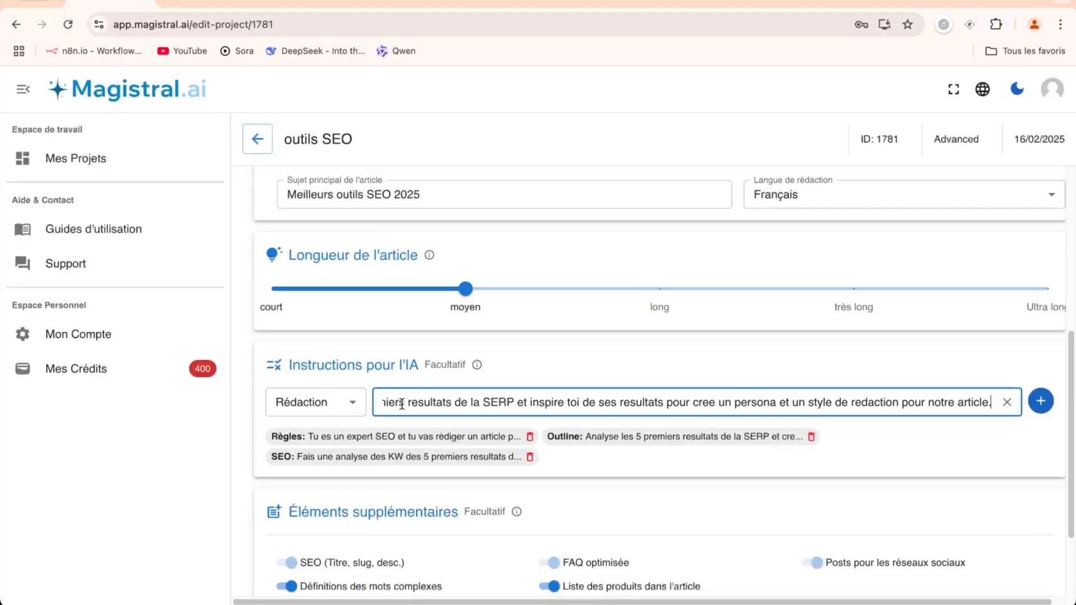
click(1039, 402)
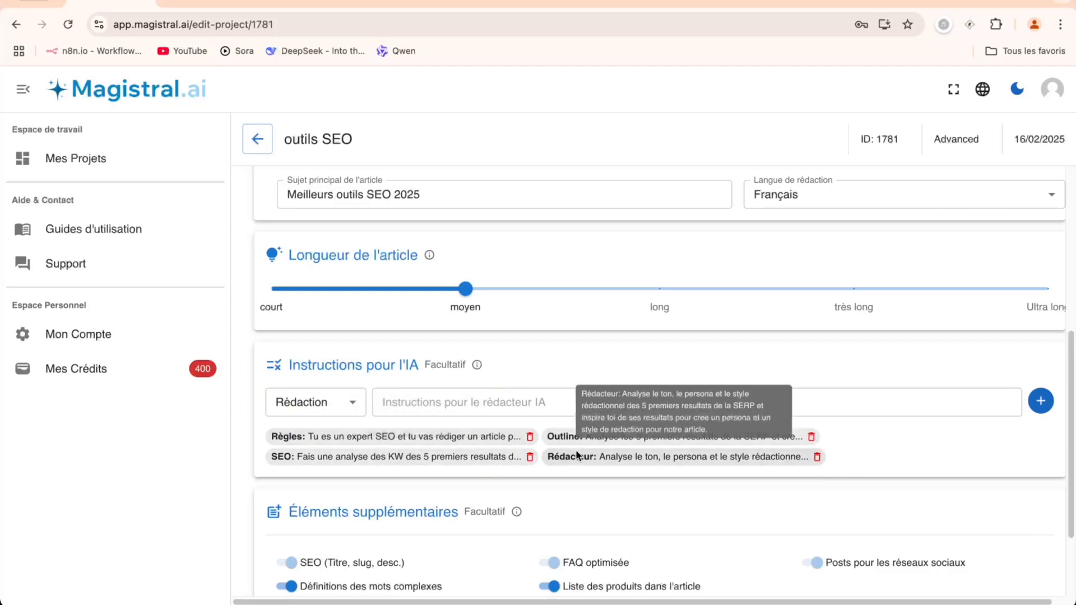
scroll(519, 331, down, 2)
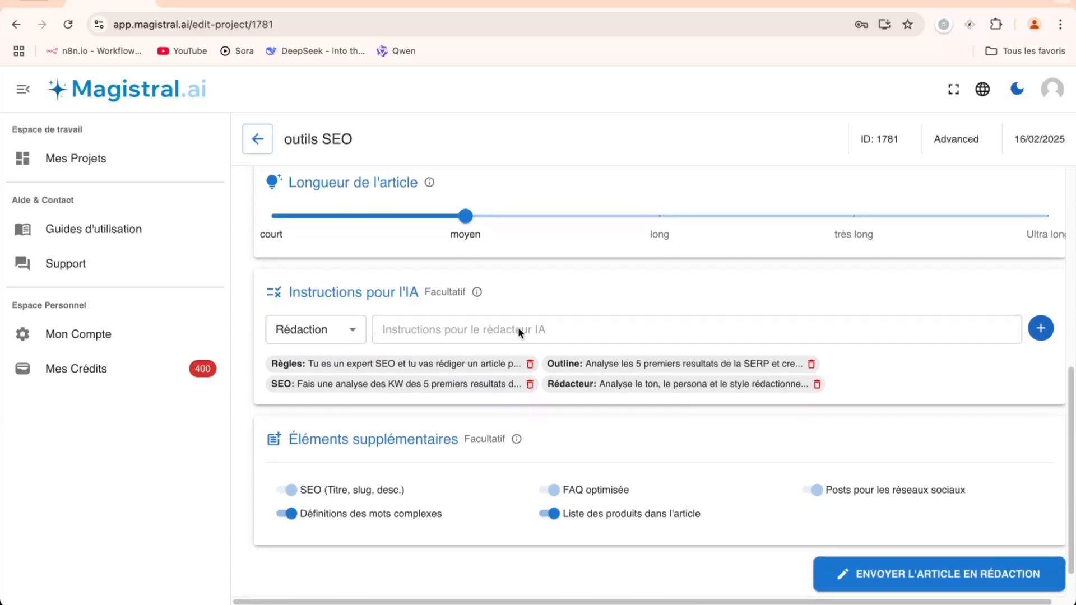
scroll(518, 332, up, 6)
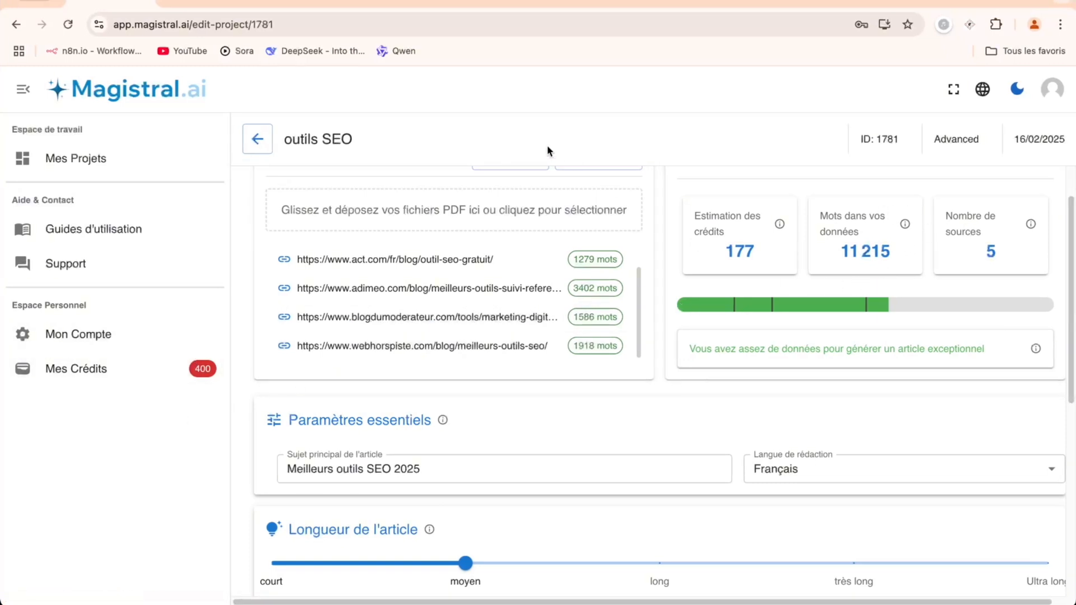
scroll(535, 236, down, 2)
scroll(537, 287, down, 5)
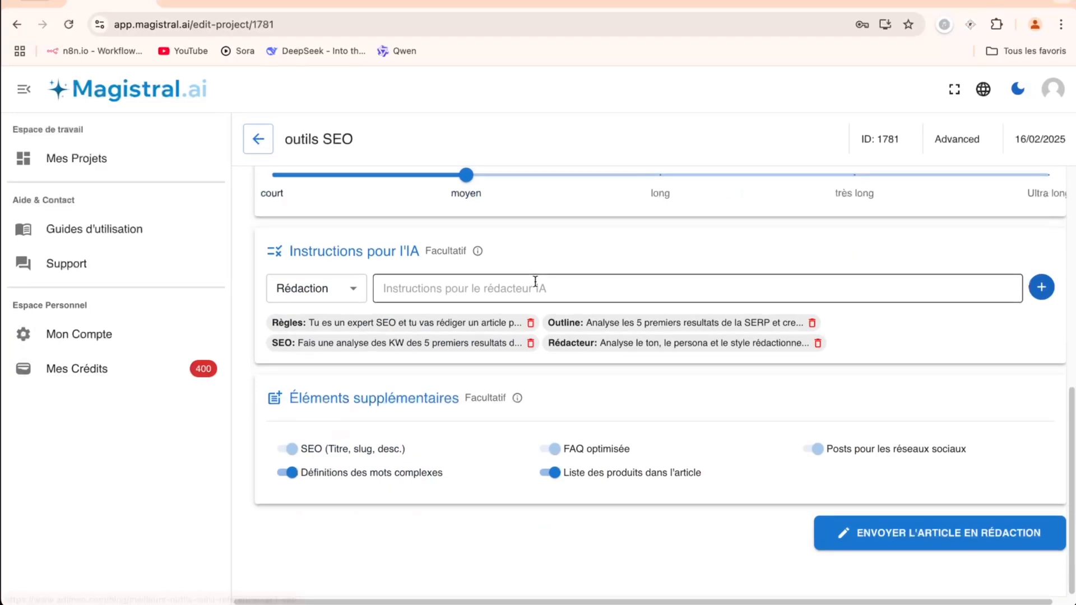
Switch to ChatGPT and examine its analysis of the five results' tone, persona and style, plus the proposed persona and writing style.
click(204, 3)
scroll(469, 349, down, 15)
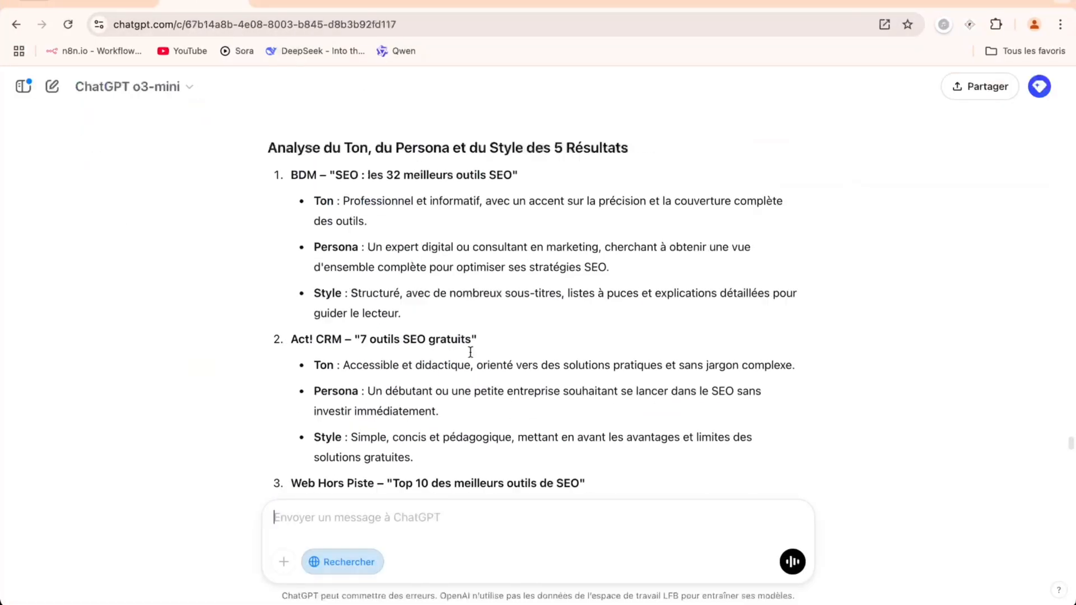
scroll(469, 351, down, 10)
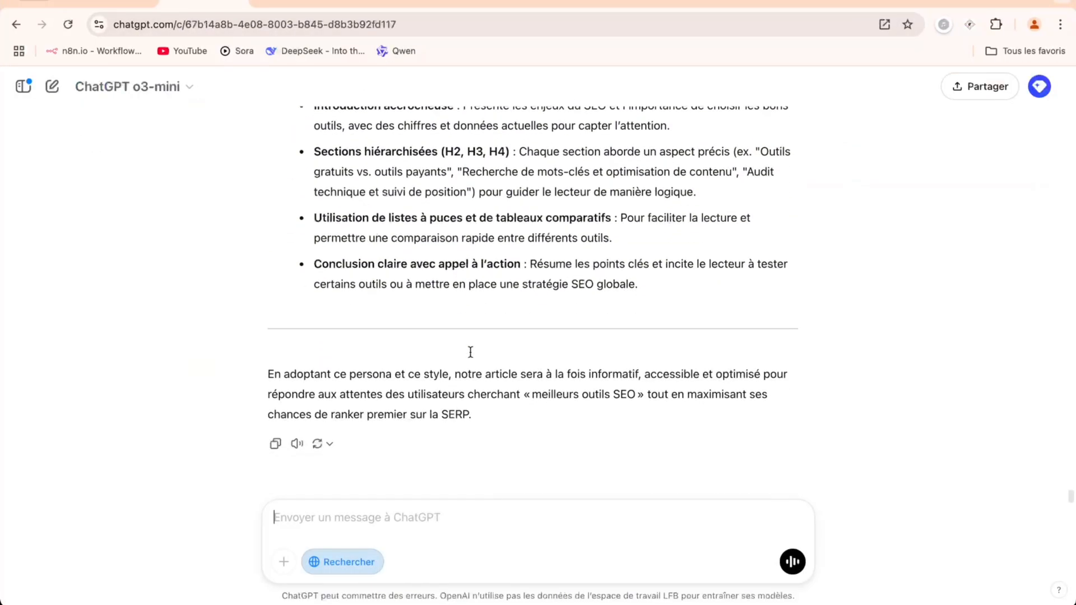
scroll(469, 351, up, 20)
scroll(470, 350, up, 10)
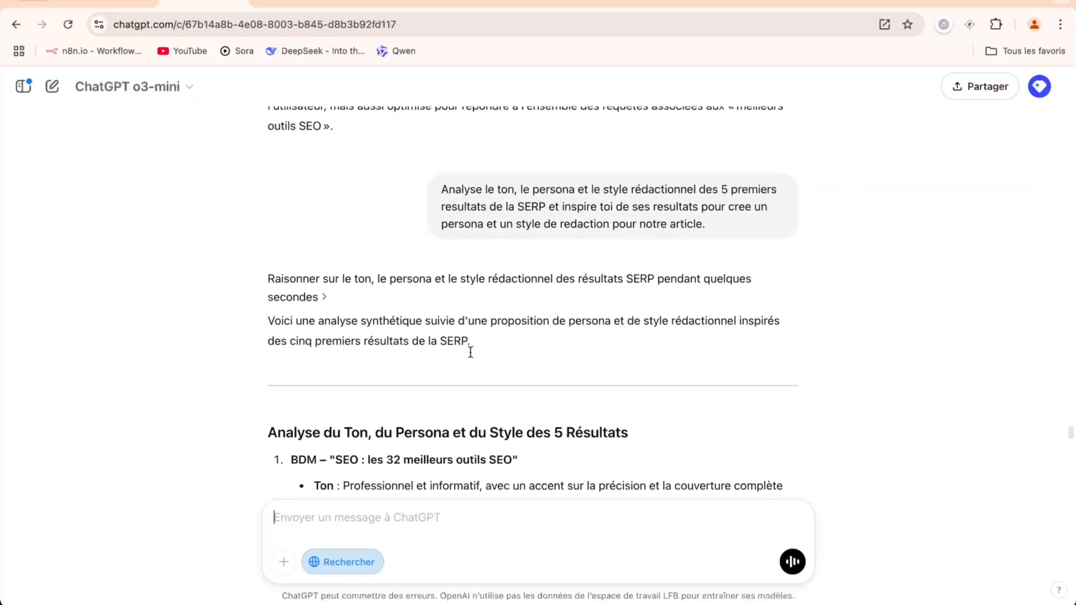
scroll(470, 350, down, 4)
scroll(470, 353, down, 3)
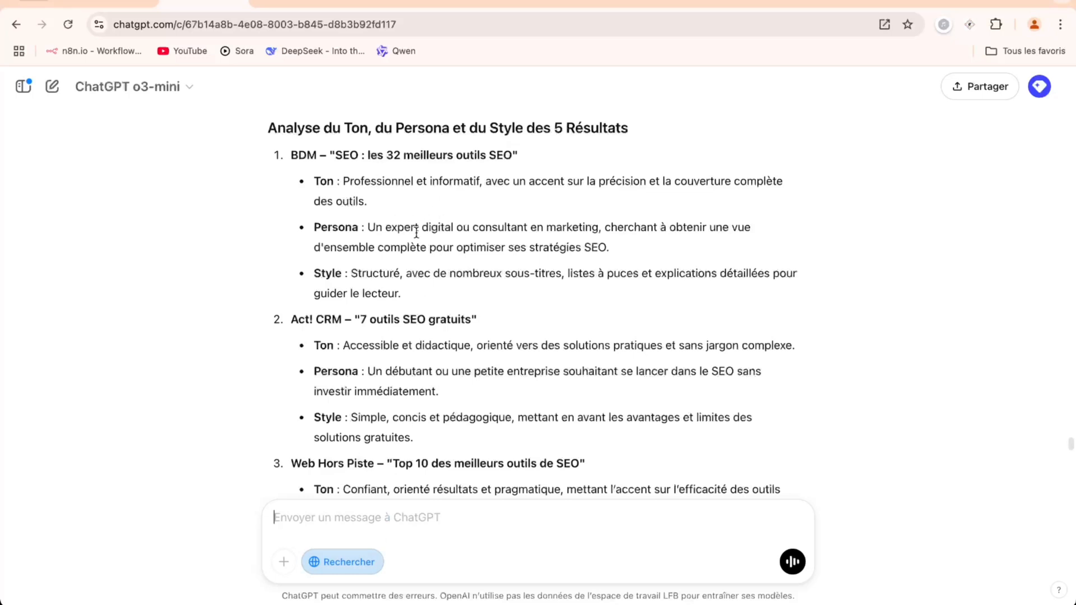
scroll(437, 234, down, 5)
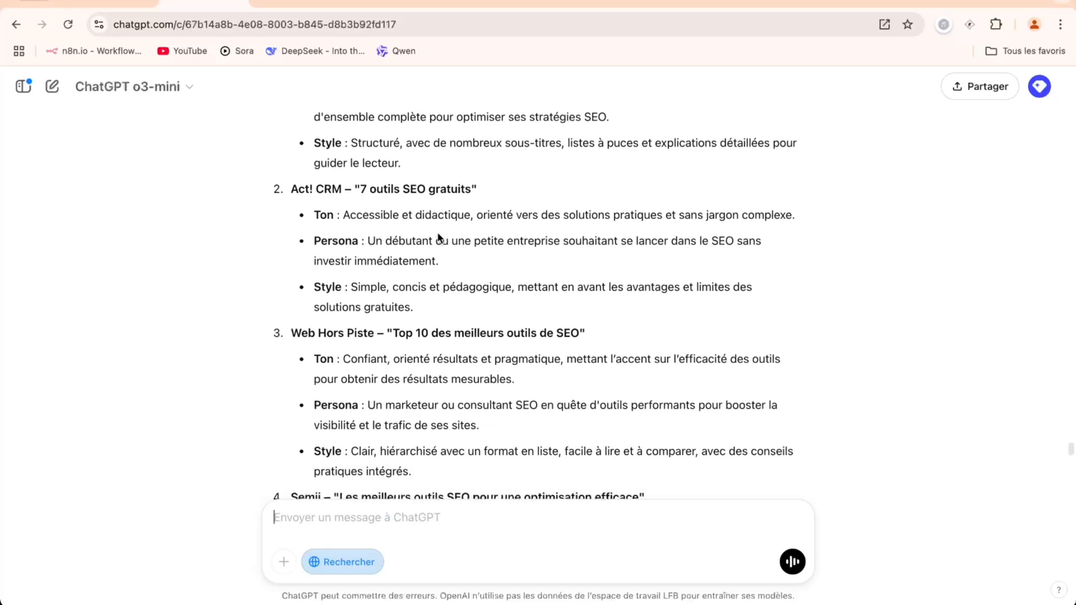
scroll(386, 213, down, 5)
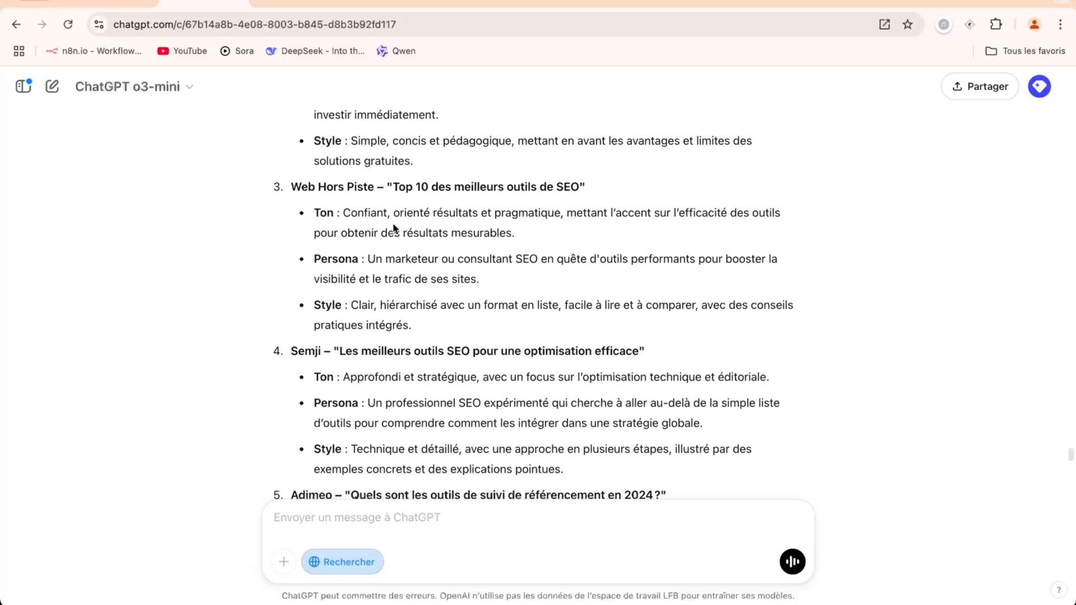
scroll(392, 227, down, 5)
scroll(394, 227, down, 10)
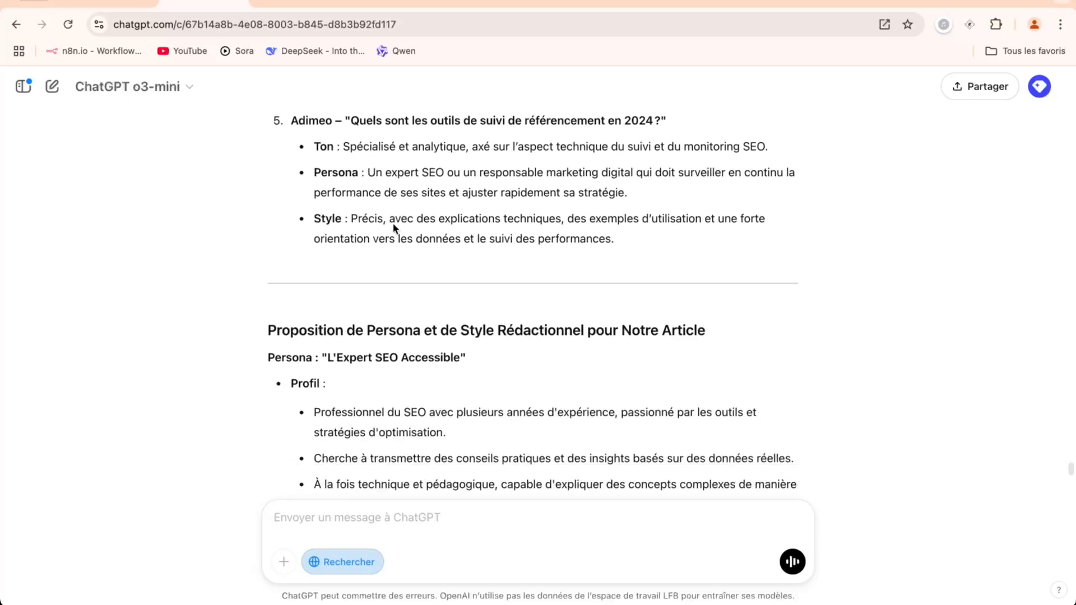
scroll(395, 229, down, 4)
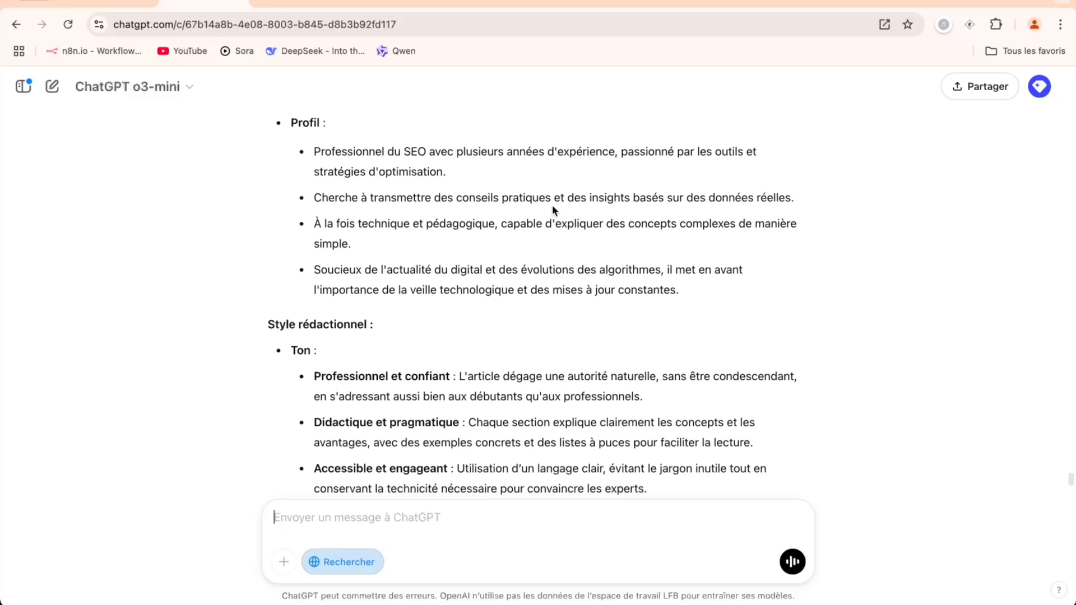
scroll(413, 245, down, 5)
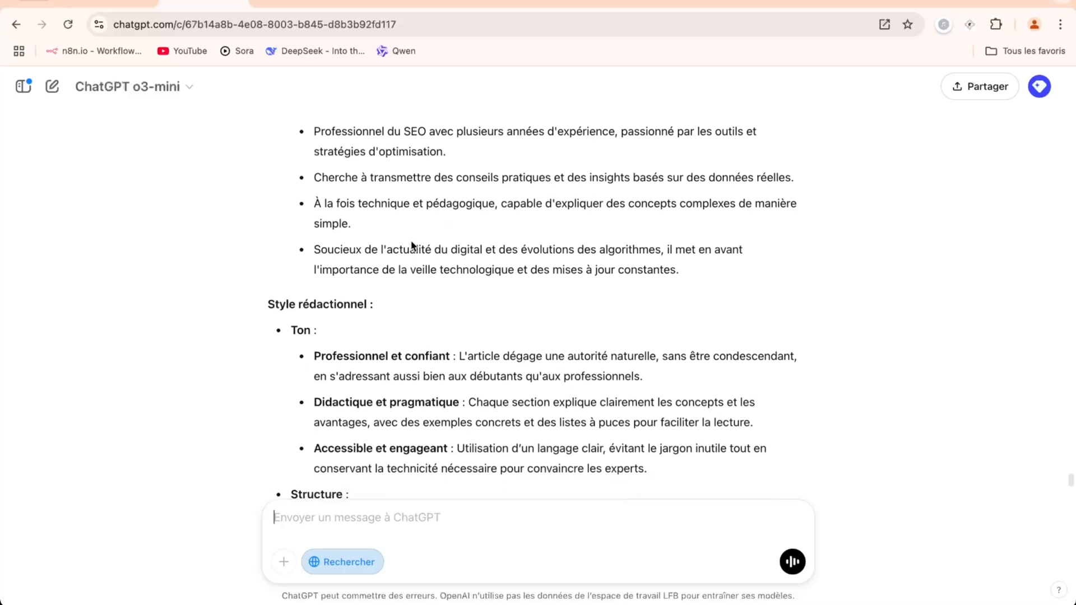
scroll(412, 245, down, 7)
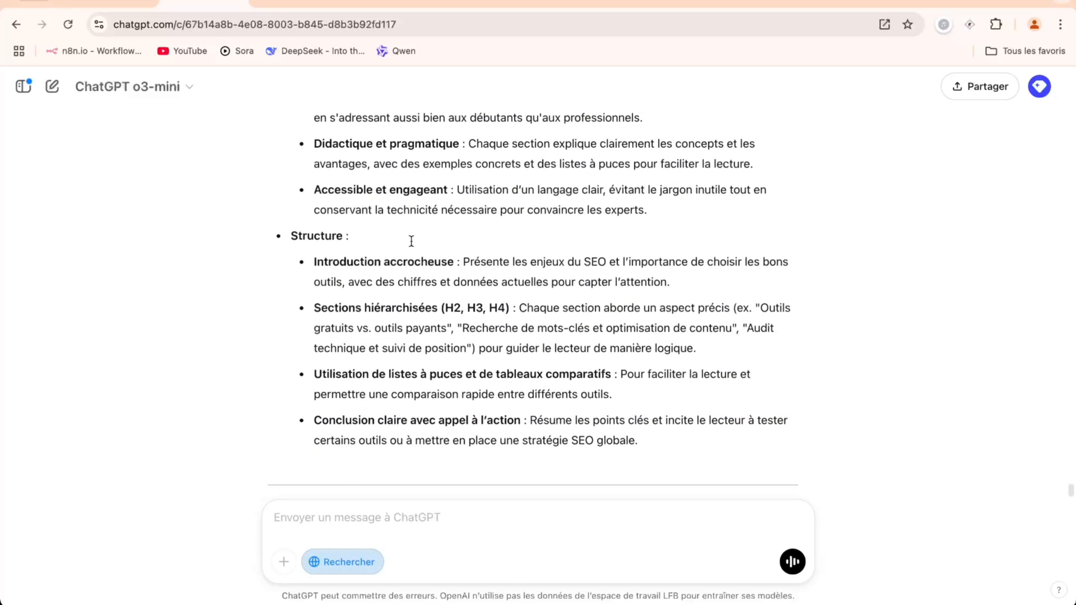
scroll(412, 245, down, 6)
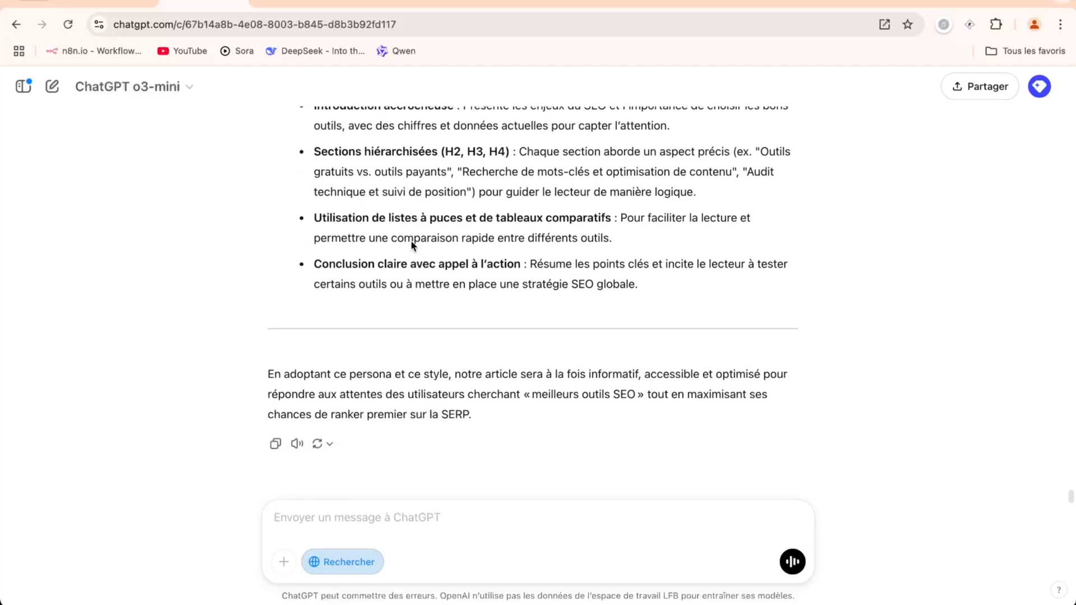
Return to the Magistral.ai project, check its settings and submit the article for writing.
click(113, 3)
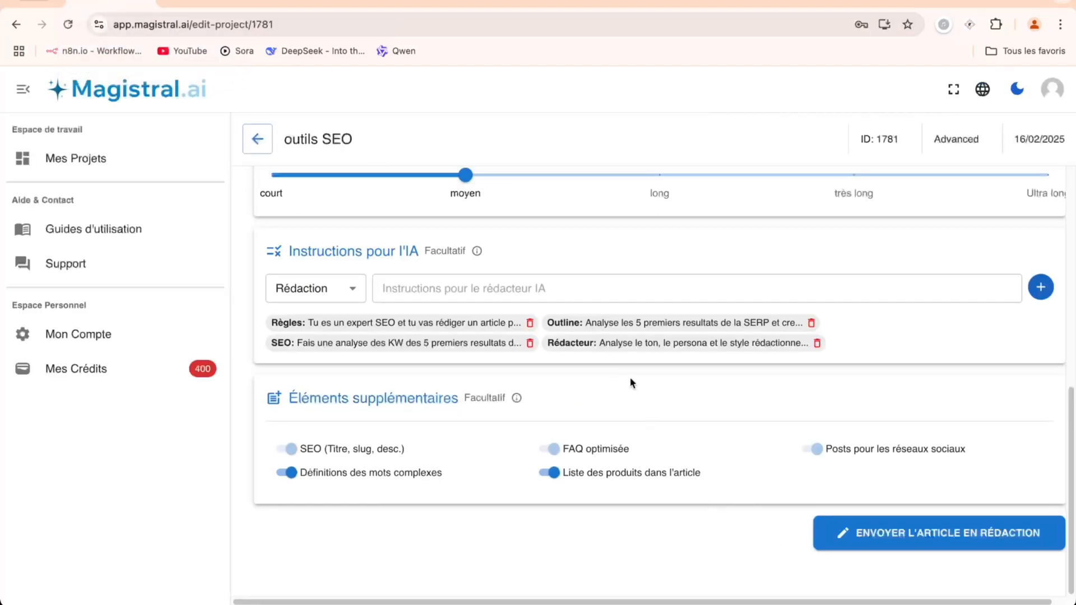
scroll(630, 383, up, 10)
scroll(630, 376, down, 10)
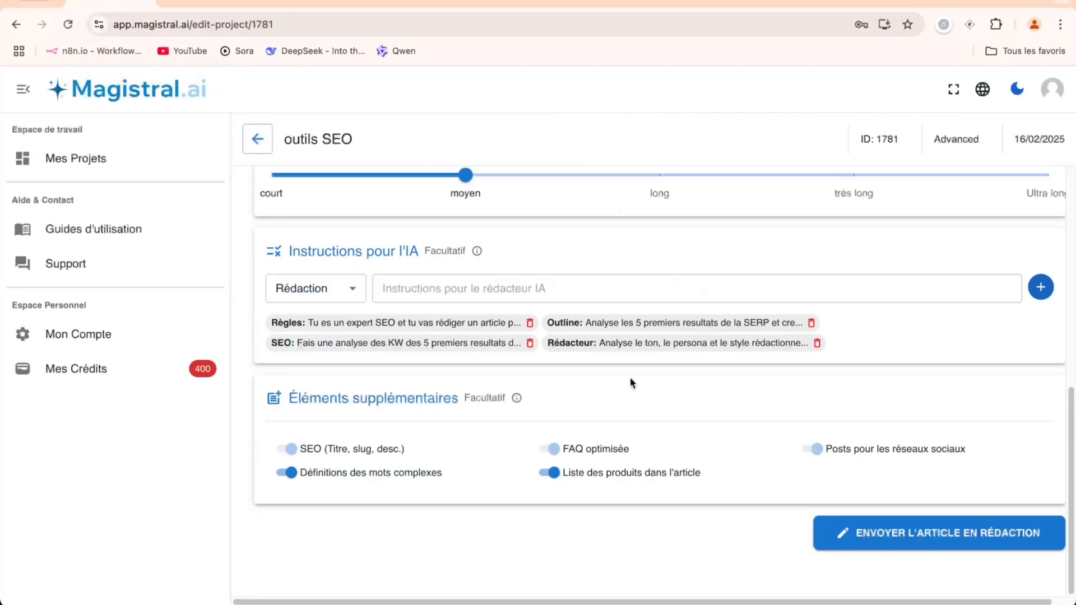
click(879, 535)
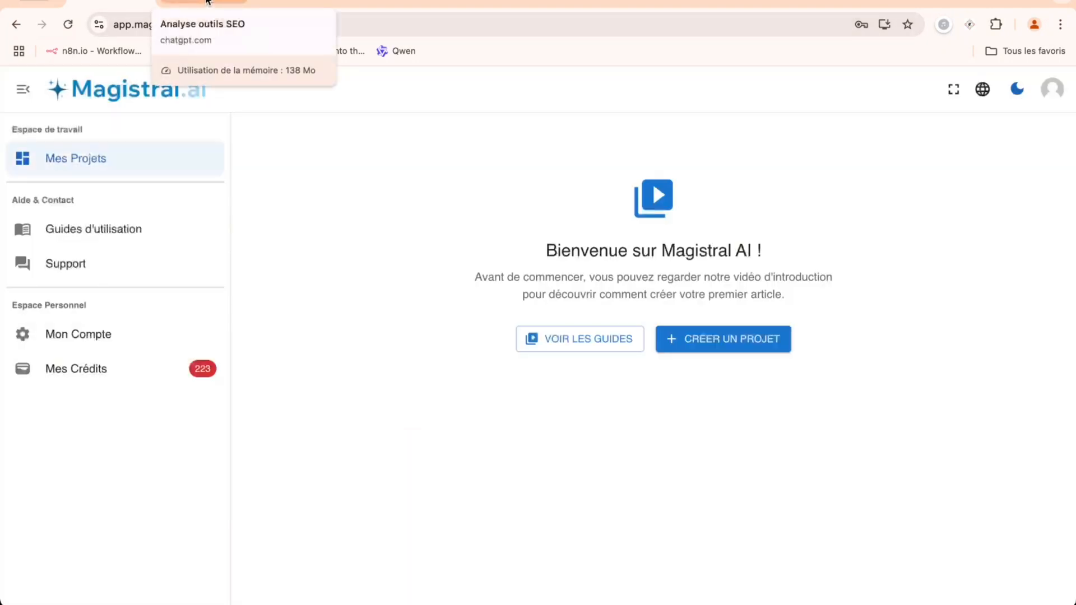
In ChatGPT, enter the prompt "Rédige l'article en respectant la structure HN créée, le persona, le ton et le style rédactionnel créés, et les KW déterminés.".
click(211, 1)
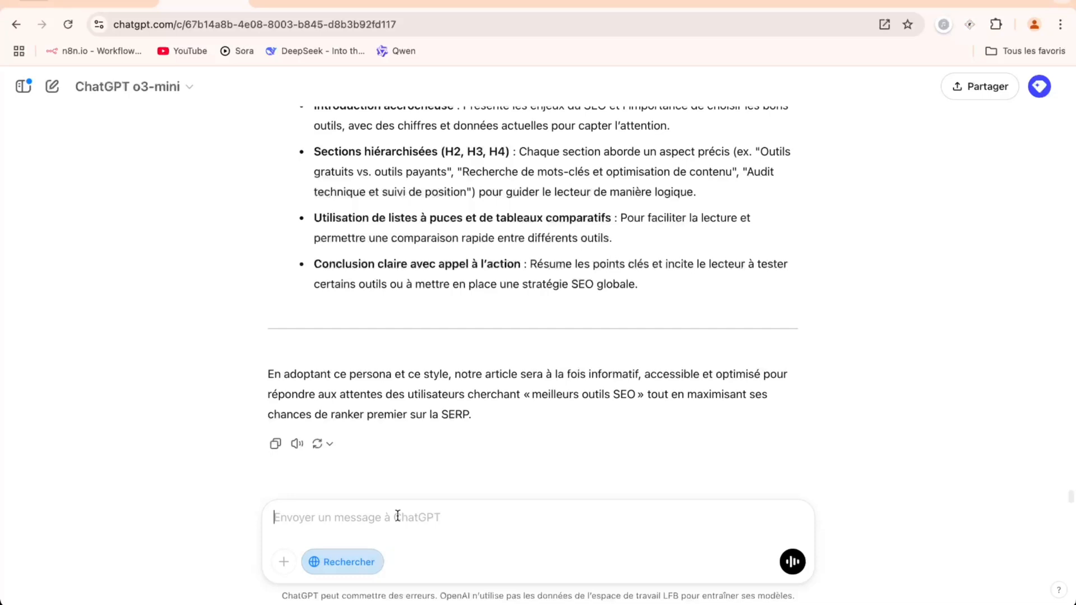
text(Rédige)
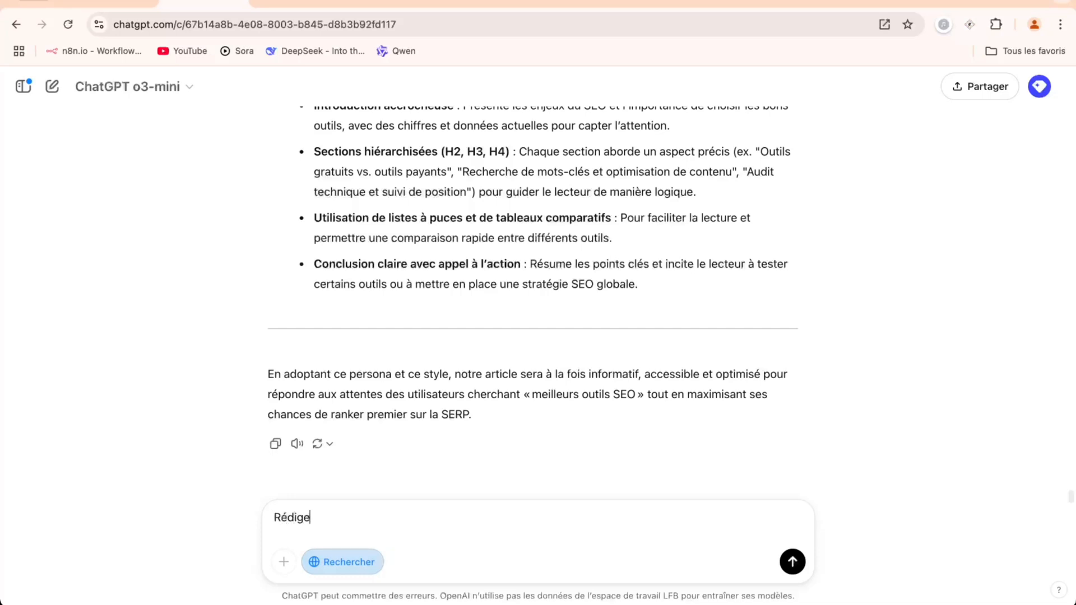
text( l'article en respectant)
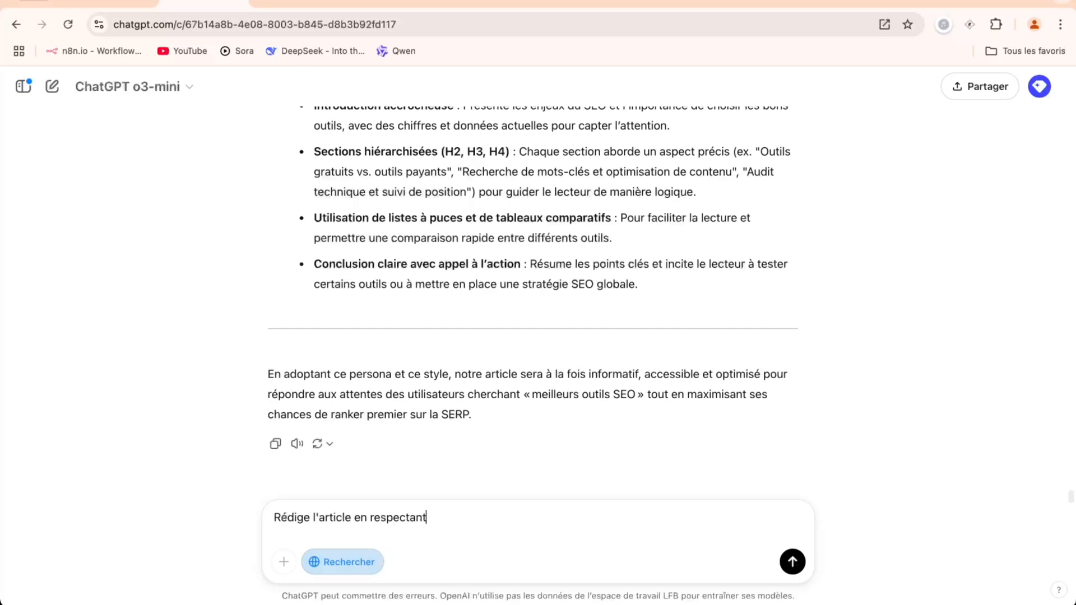
text( la structure HN crée)
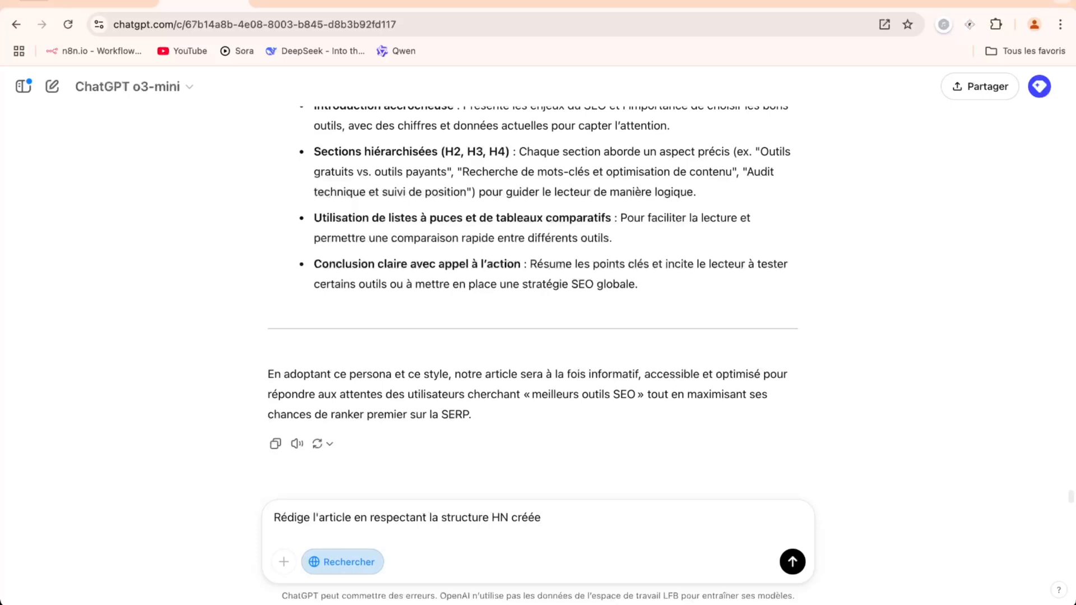
text(, le persona )
text( le ton et le s)
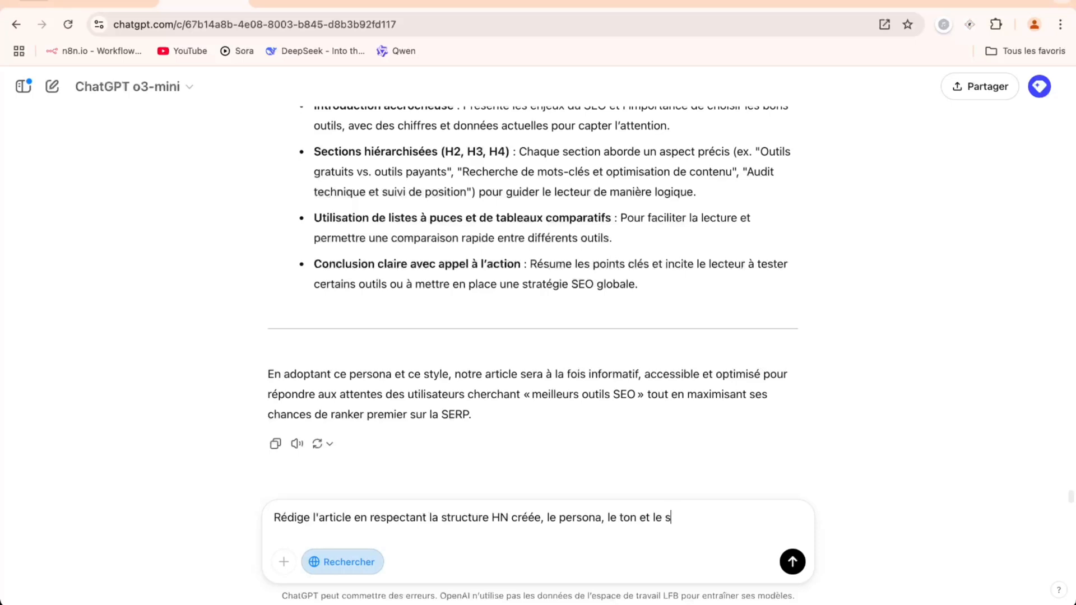
text(tyle rédactionne)
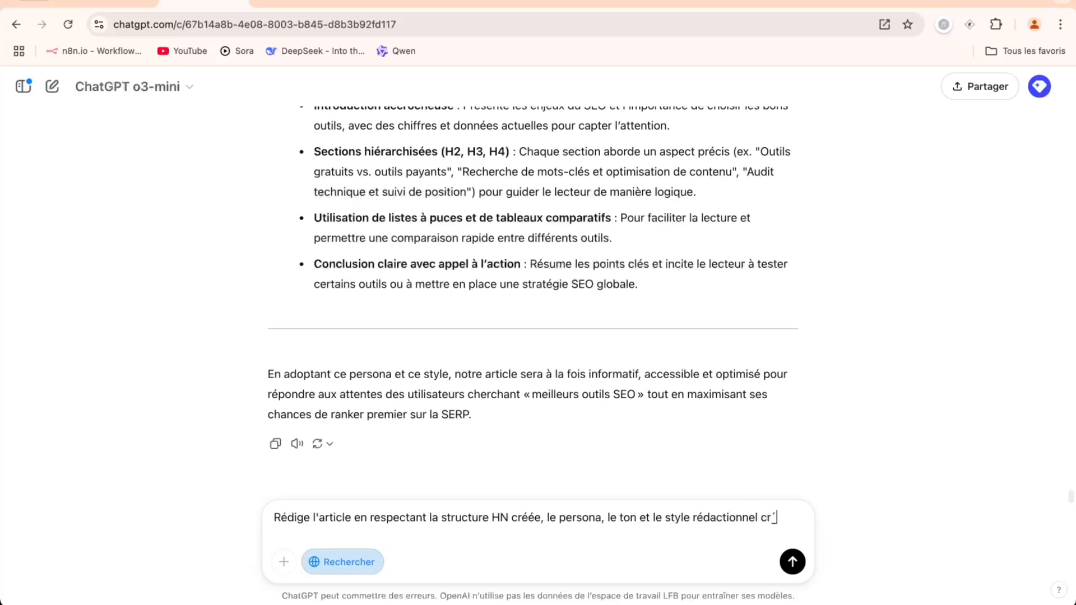
text(l créés)
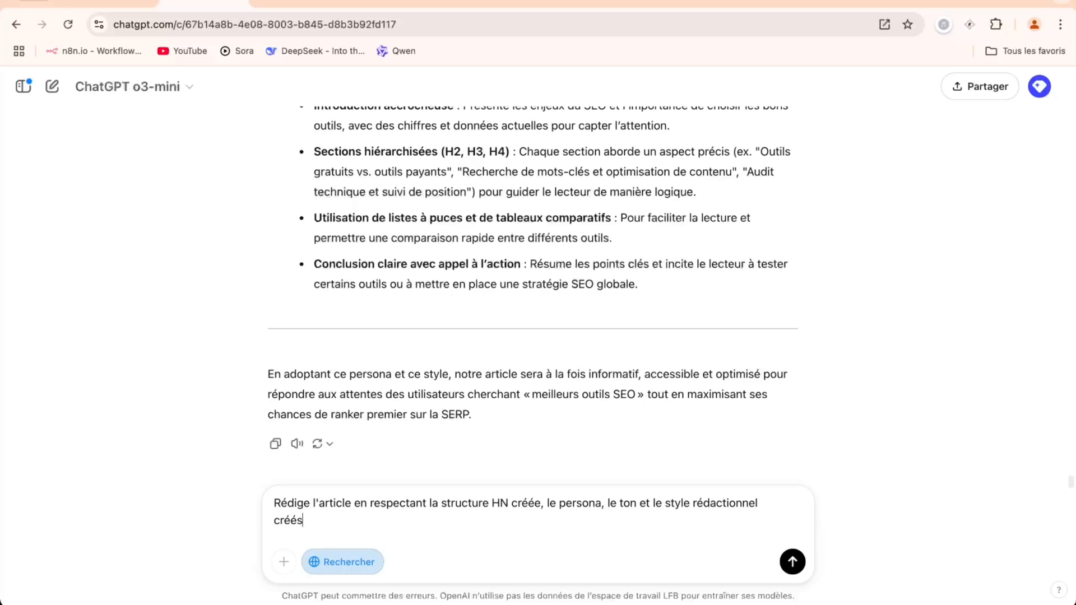
text(, et les KW déterm)
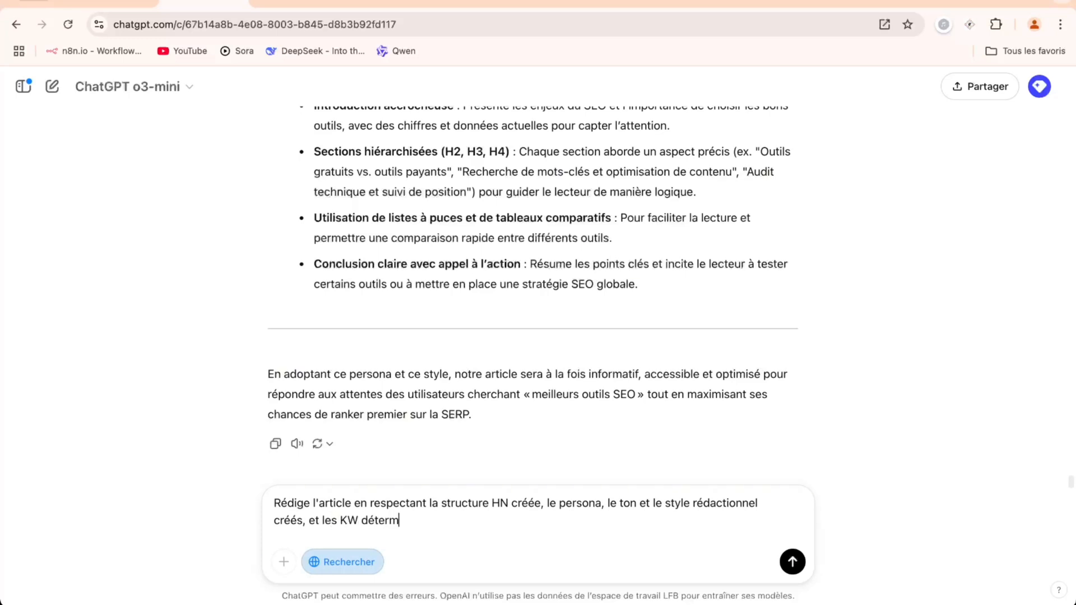
text(inés.)
scroll(391, 215, up, 10)
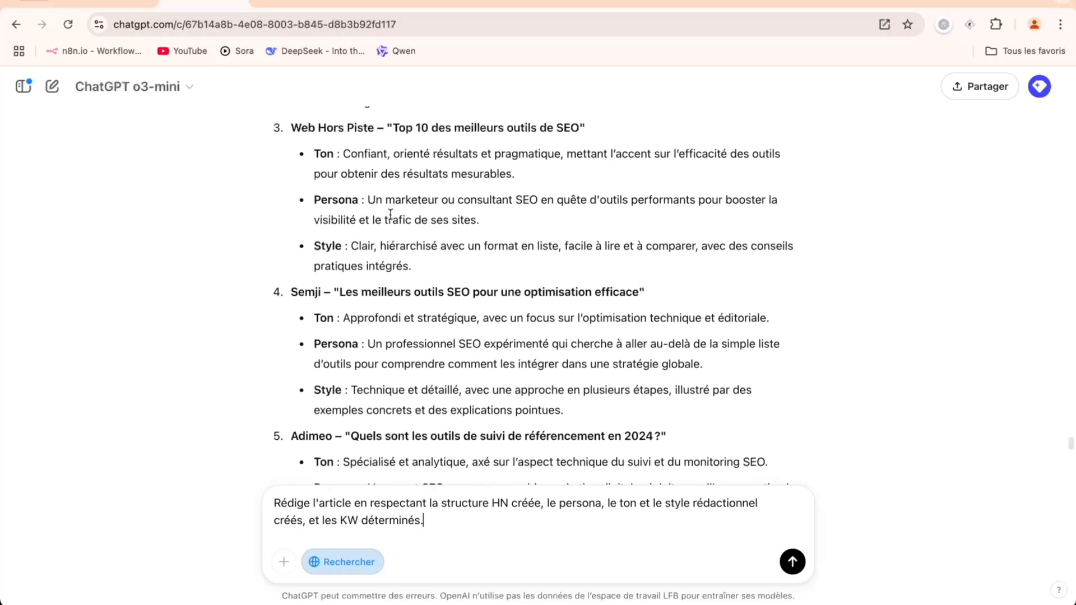
Review the conversation's persona analysis, keyword clusters and proposed HN structure, and submit the article-writing prompt.
scroll(391, 215, up, 10)
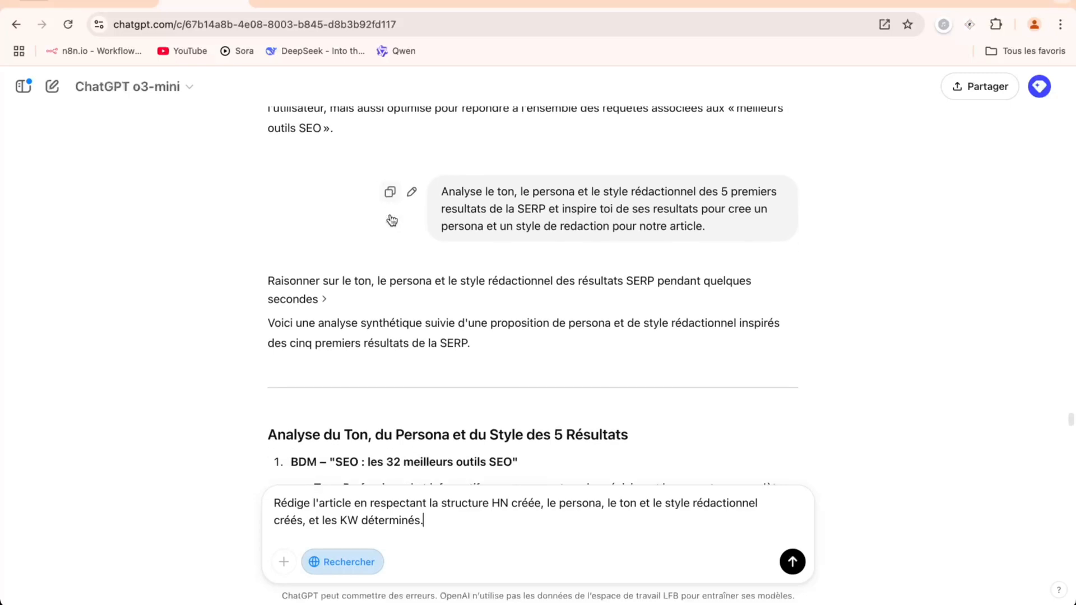
scroll(392, 219, up, 10)
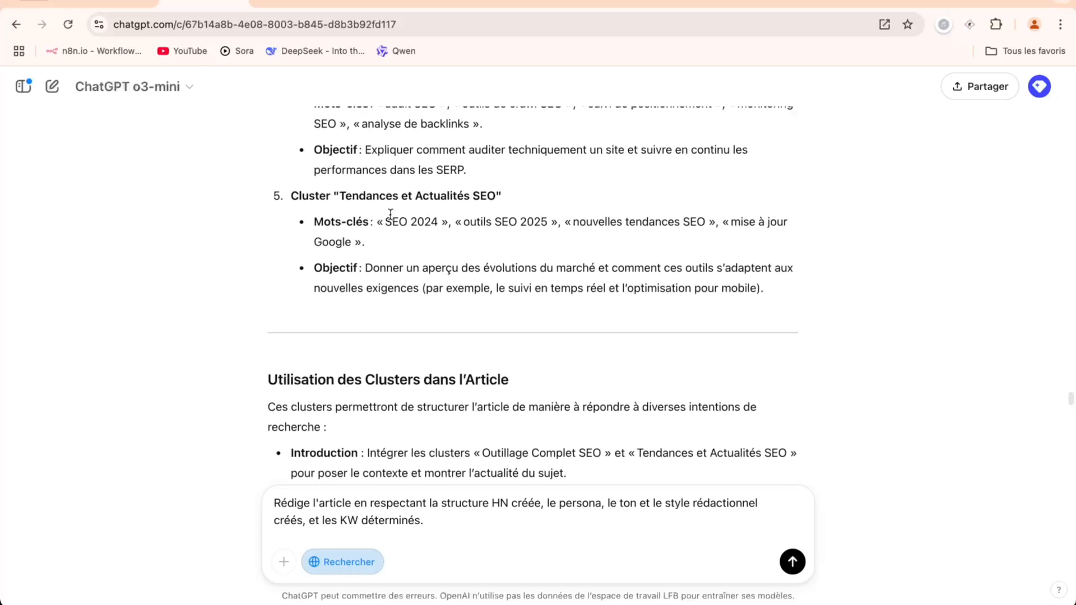
scroll(391, 216, up, 15)
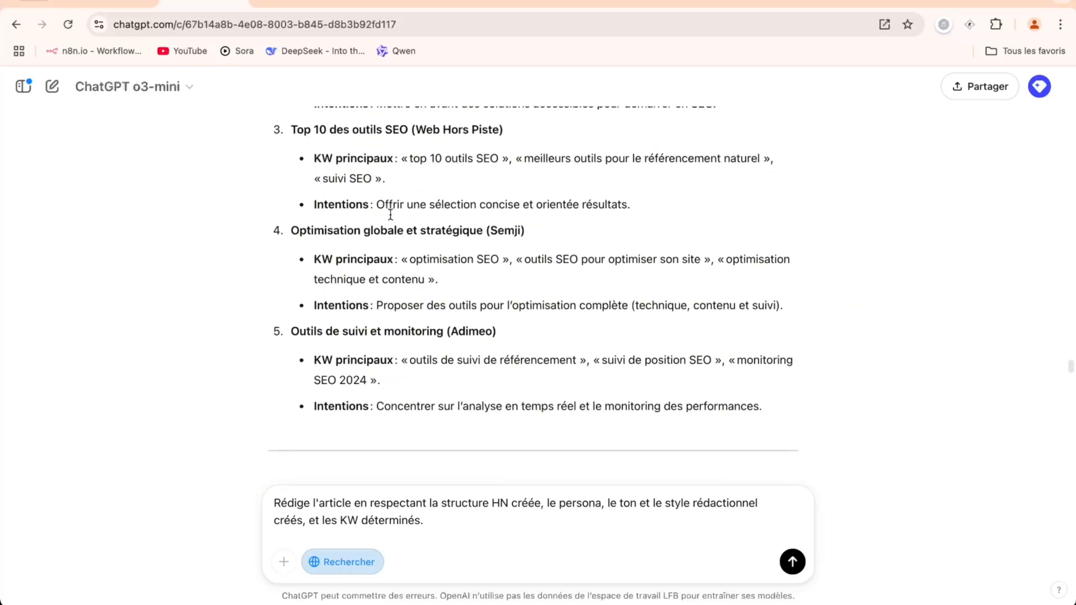
scroll(391, 215, up, 10)
scroll(390, 215, down, 4)
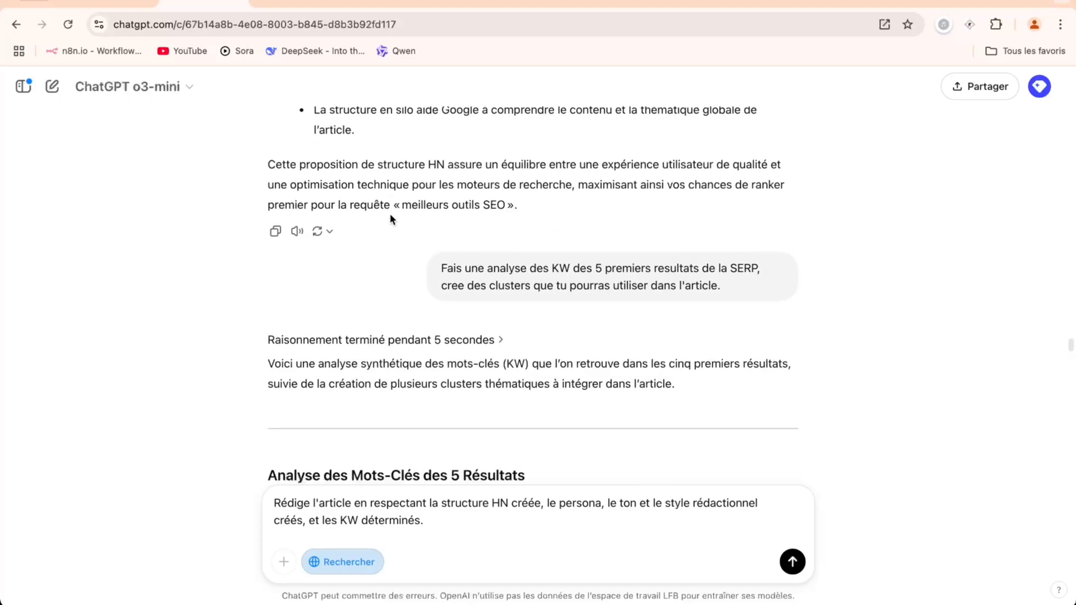
scroll(390, 218, up, 15)
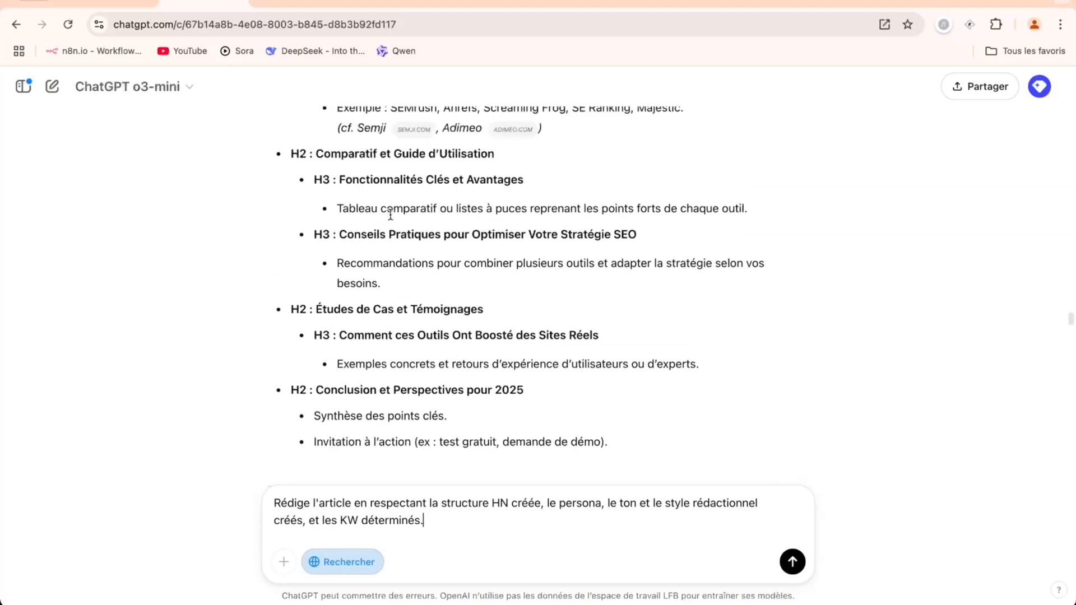
scroll(391, 215, up, 15)
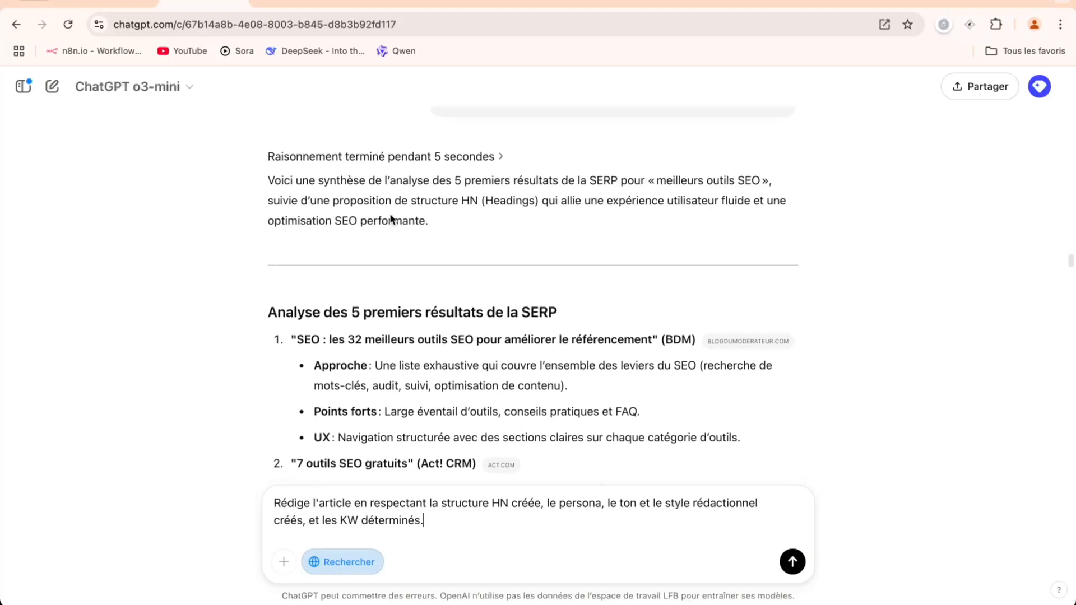
scroll(391, 219, up, 2)
scroll(392, 219, down, 20)
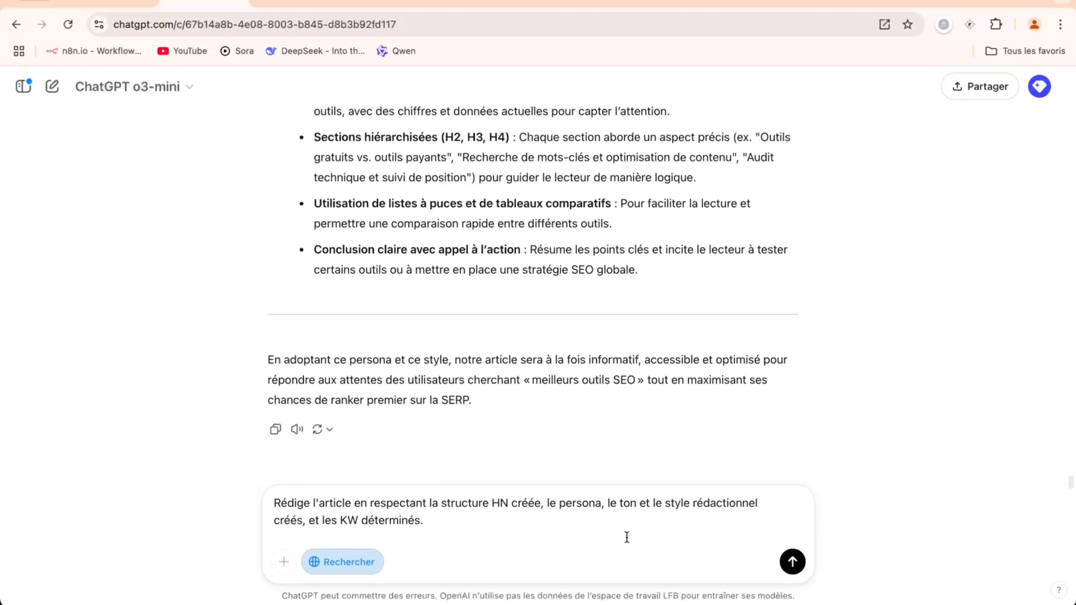
click(792, 561)
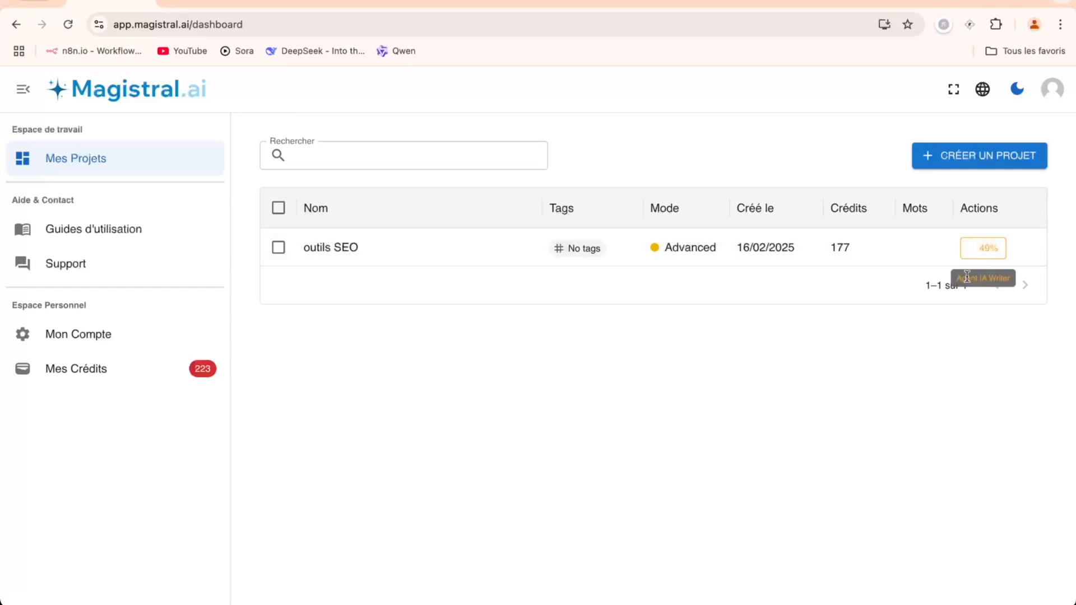
Switch to ChatGPT and read the generated article's introduction and its sections on investing in and choosing SEO tools.
click(205, 3)
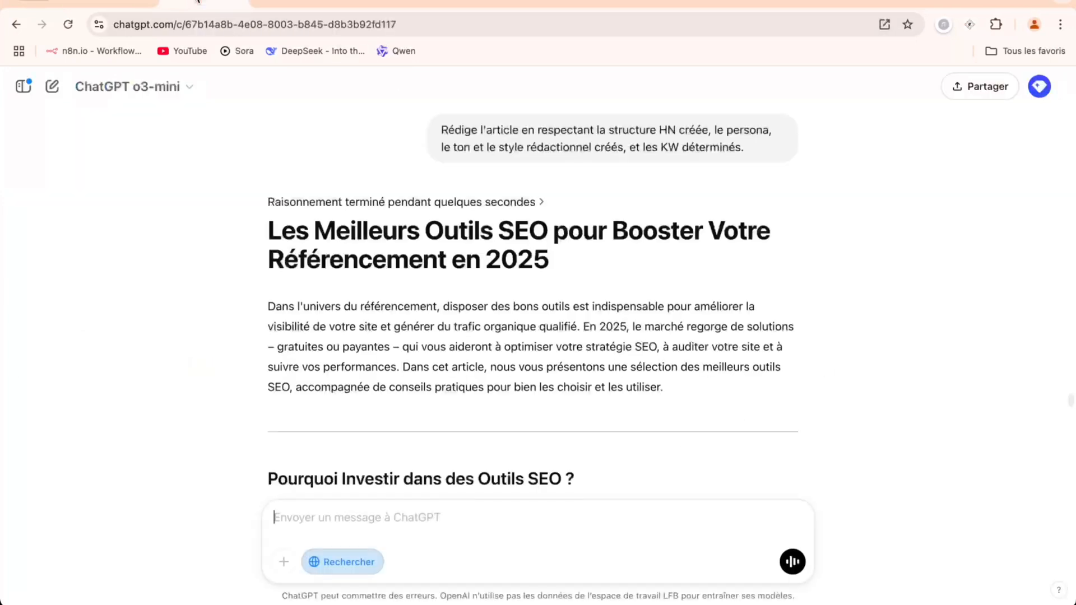
scroll(530, 205, up, 3)
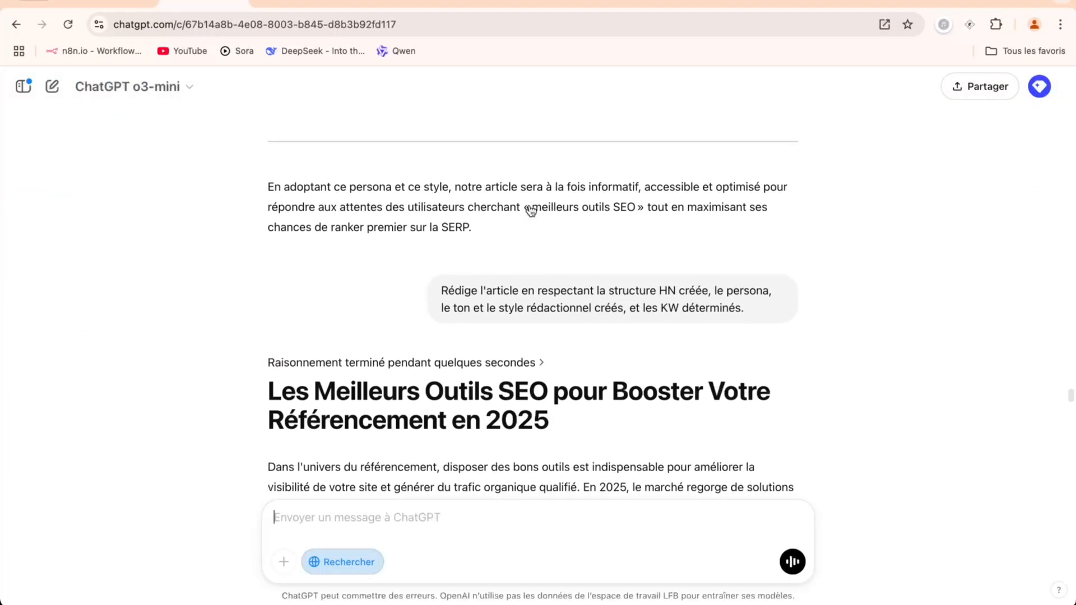
scroll(529, 206, down, 2)
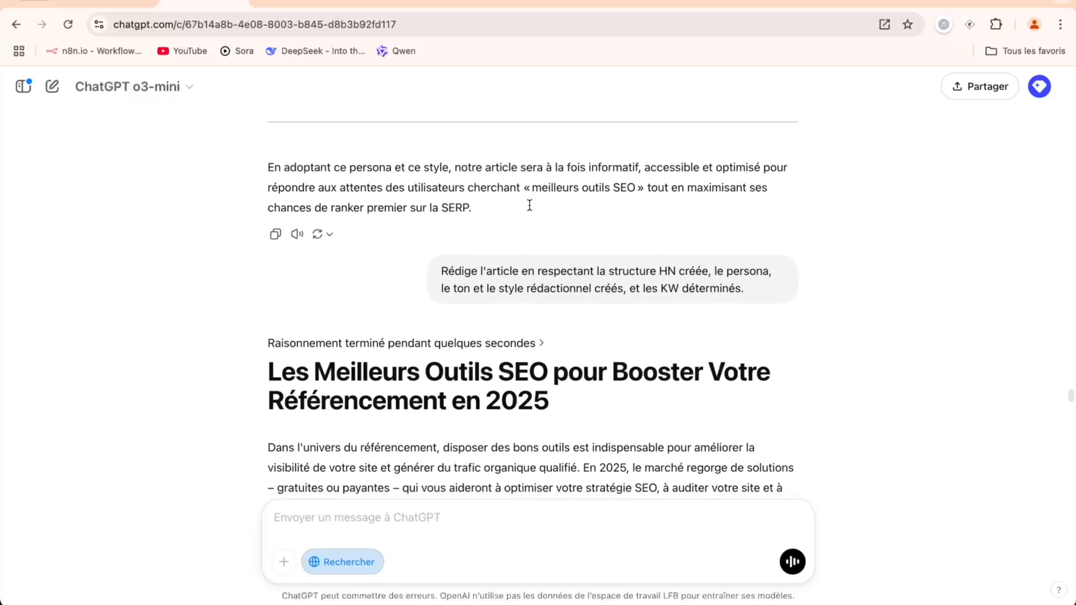
scroll(529, 205, down, 3)
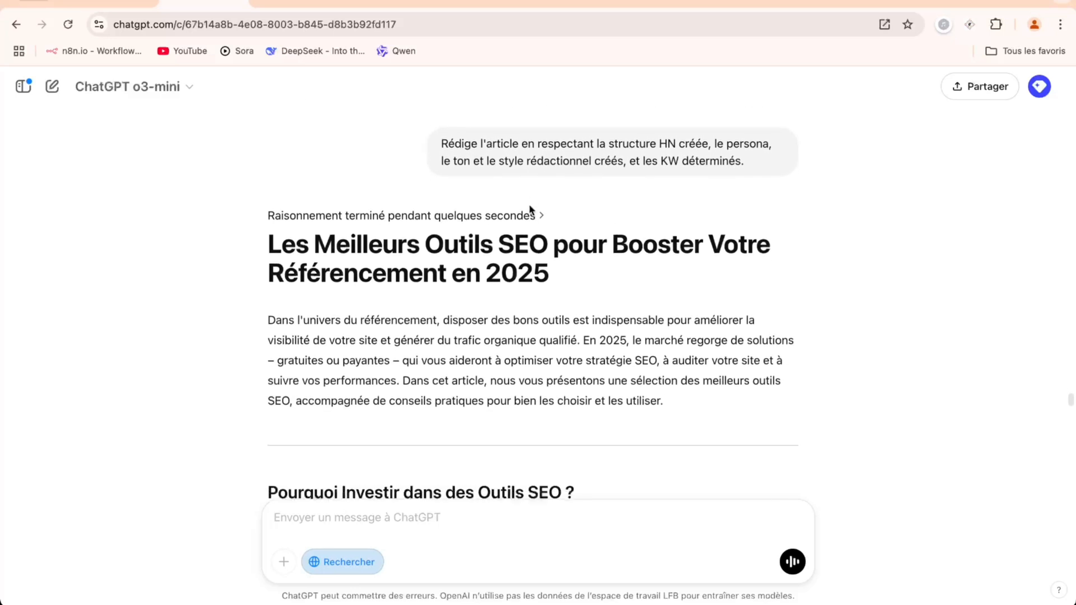
scroll(530, 210, down, 2)
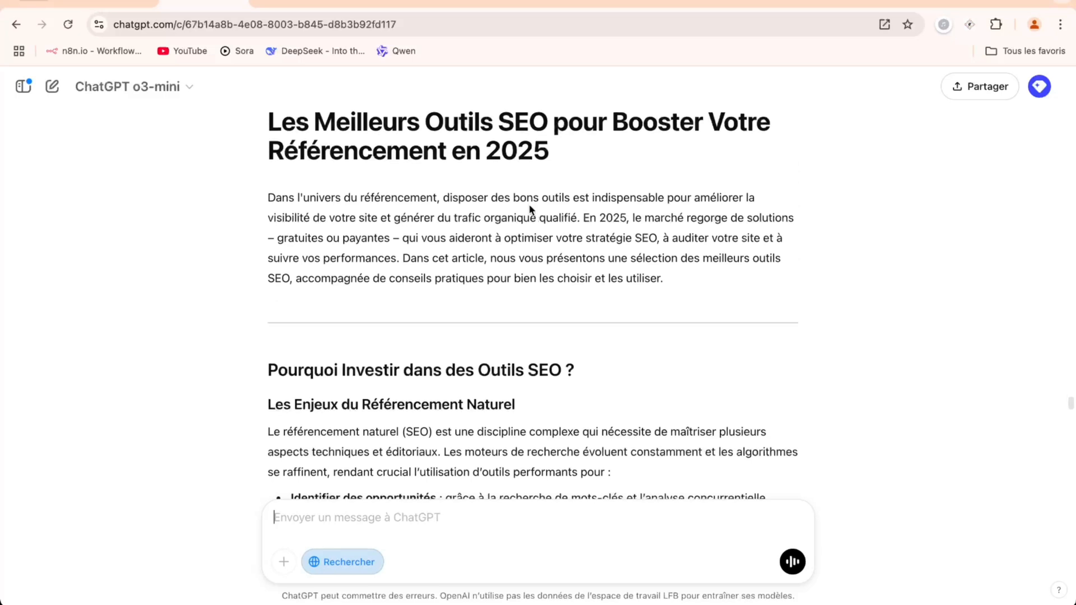
scroll(530, 210, down, 1)
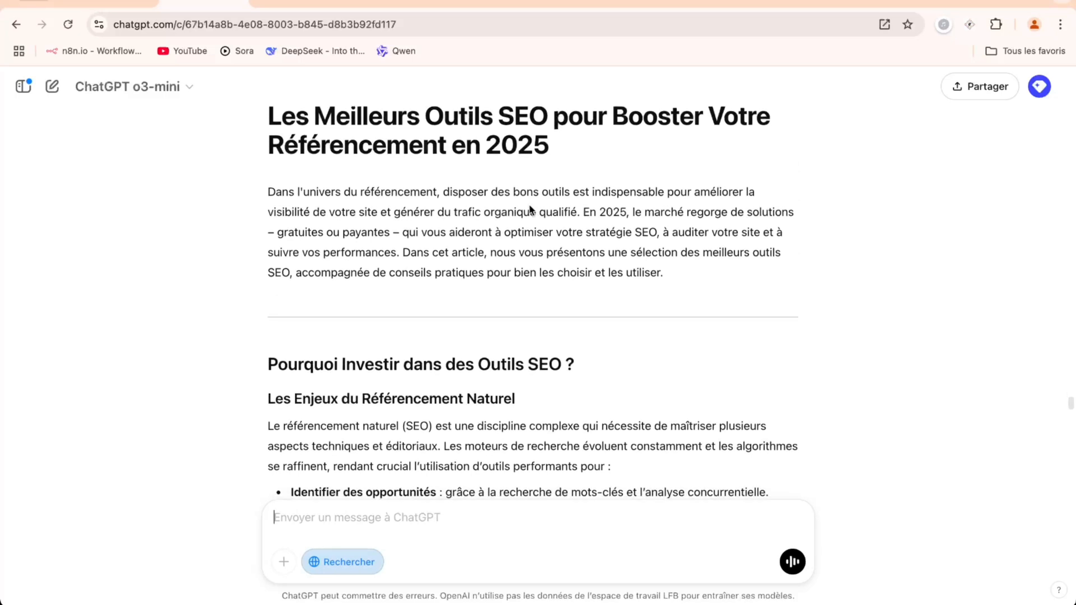
scroll(530, 210, down, 4)
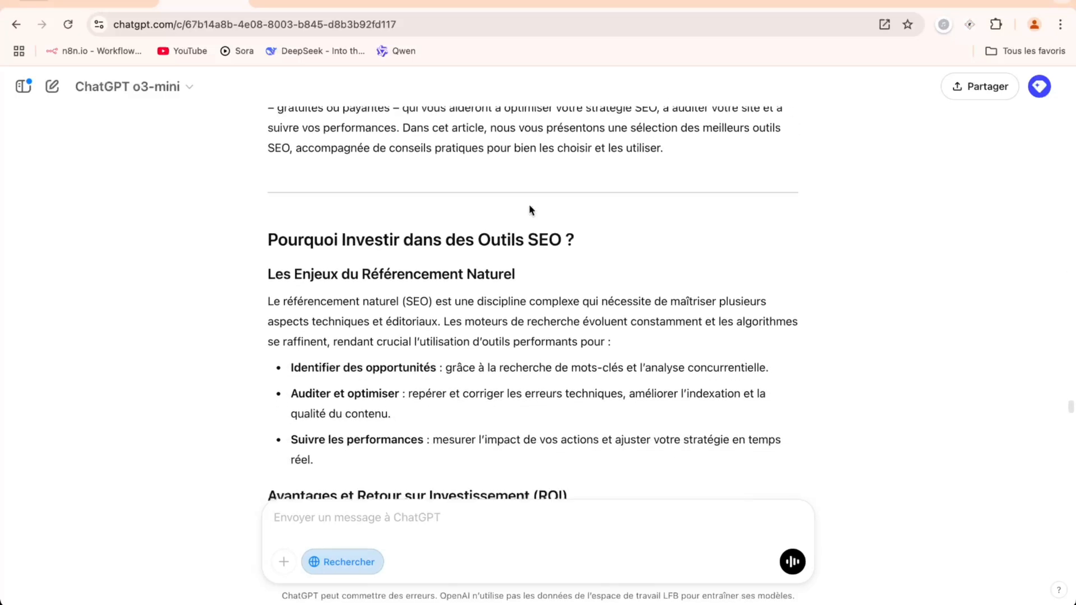
scroll(530, 210, down, 7)
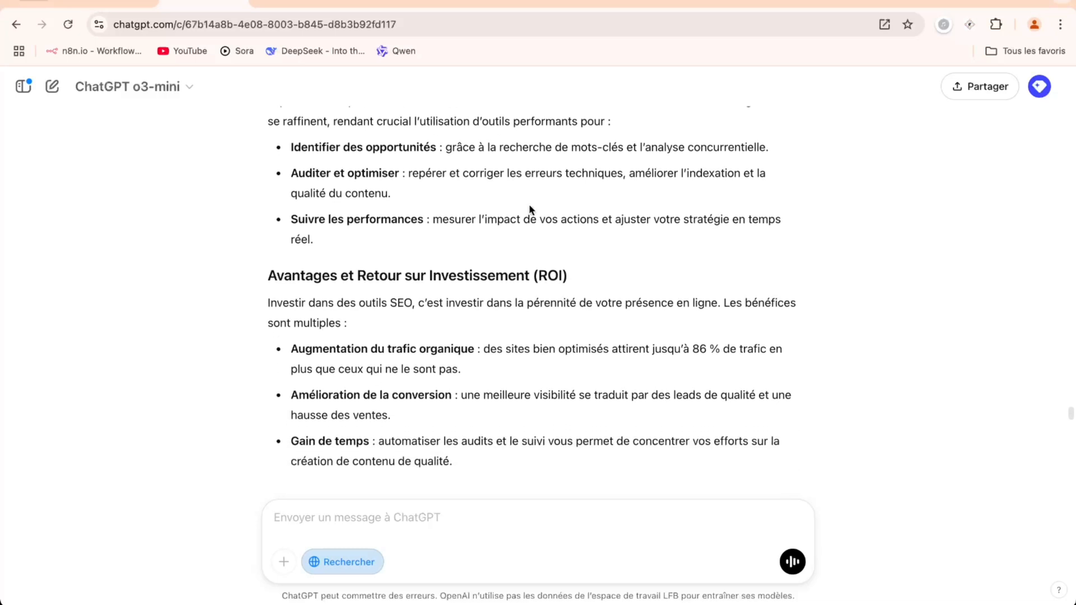
scroll(530, 210, down, 10)
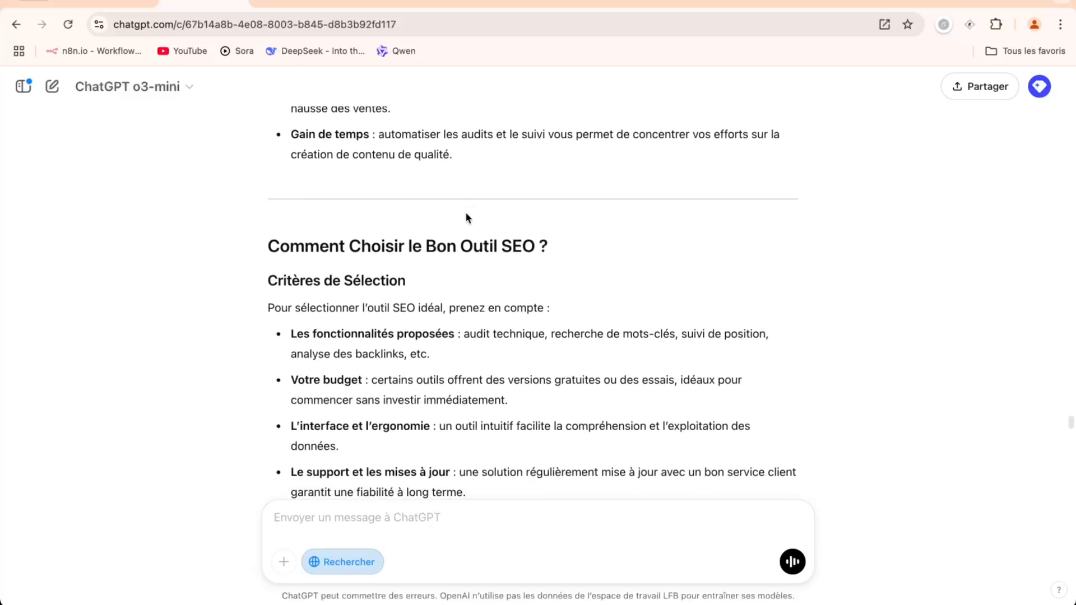
scroll(465, 214, down, 10)
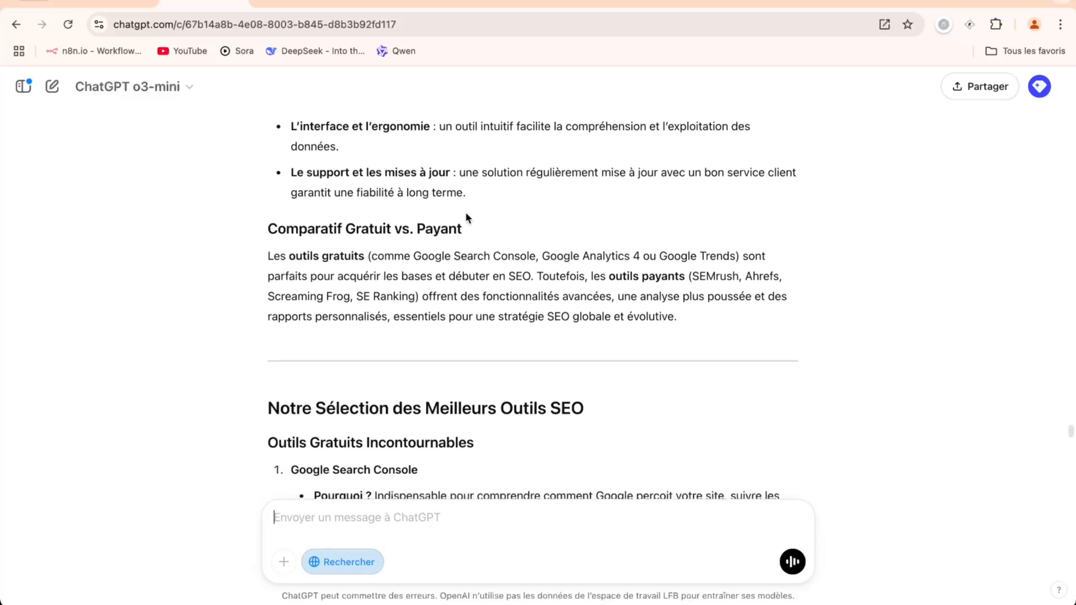
Examine the article's selection of free and paid SEO tools and its "Comparatif et Guide d'Utilisation" section.
scroll(466, 216, down, 8)
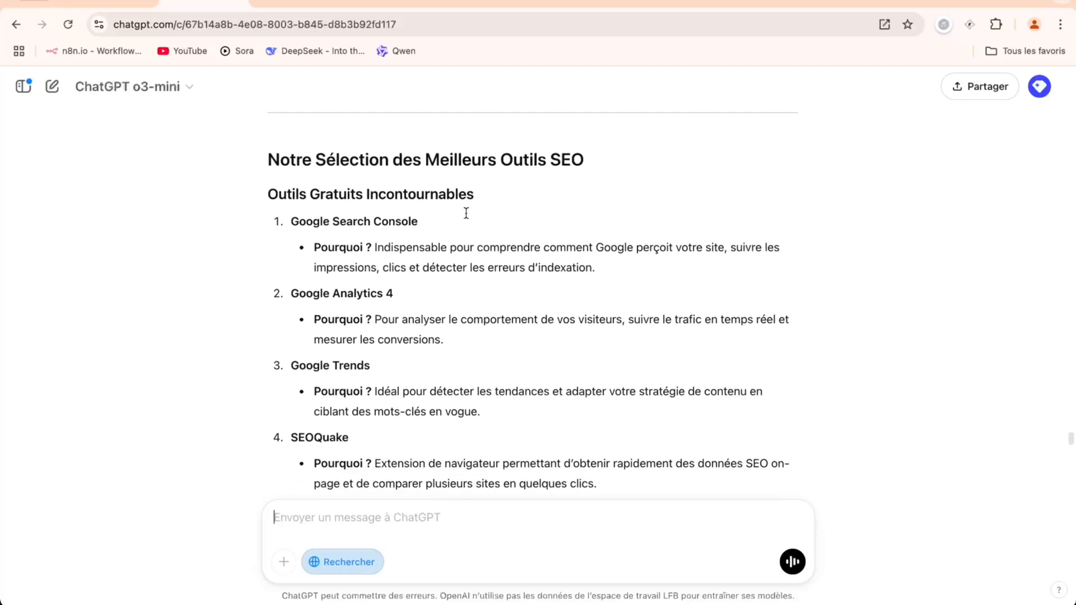
scroll(466, 213, down, 9)
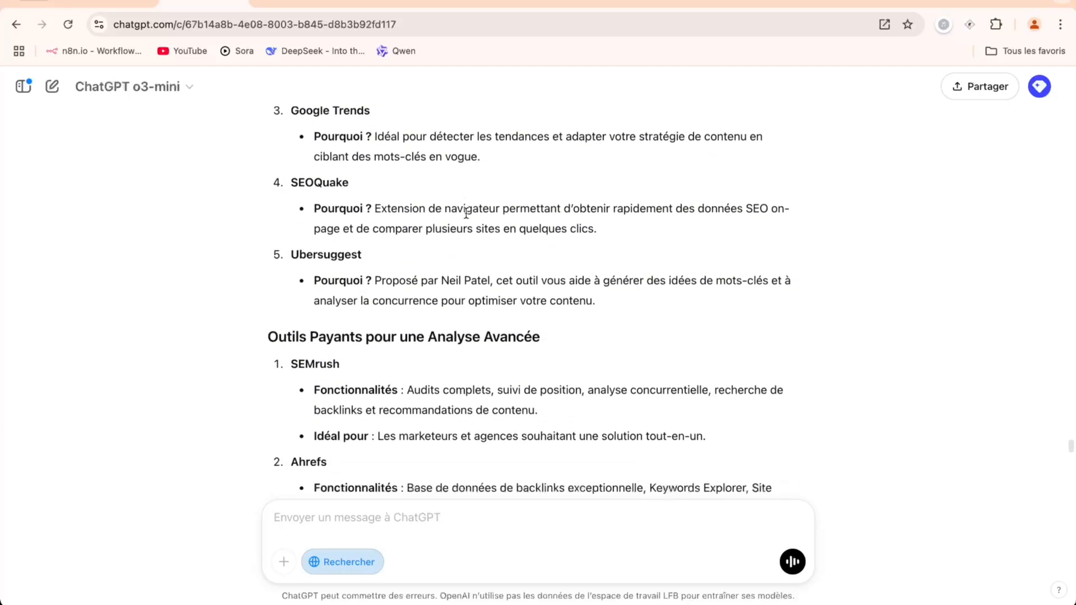
scroll(465, 213, down, 3)
scroll(466, 213, up, 13)
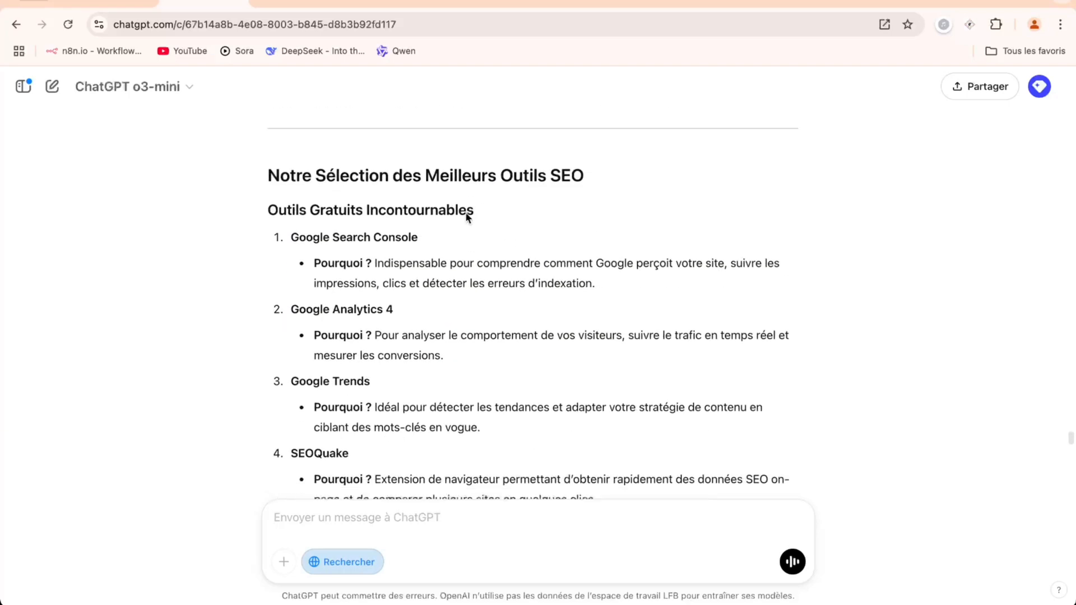
scroll(466, 216, down, 20)
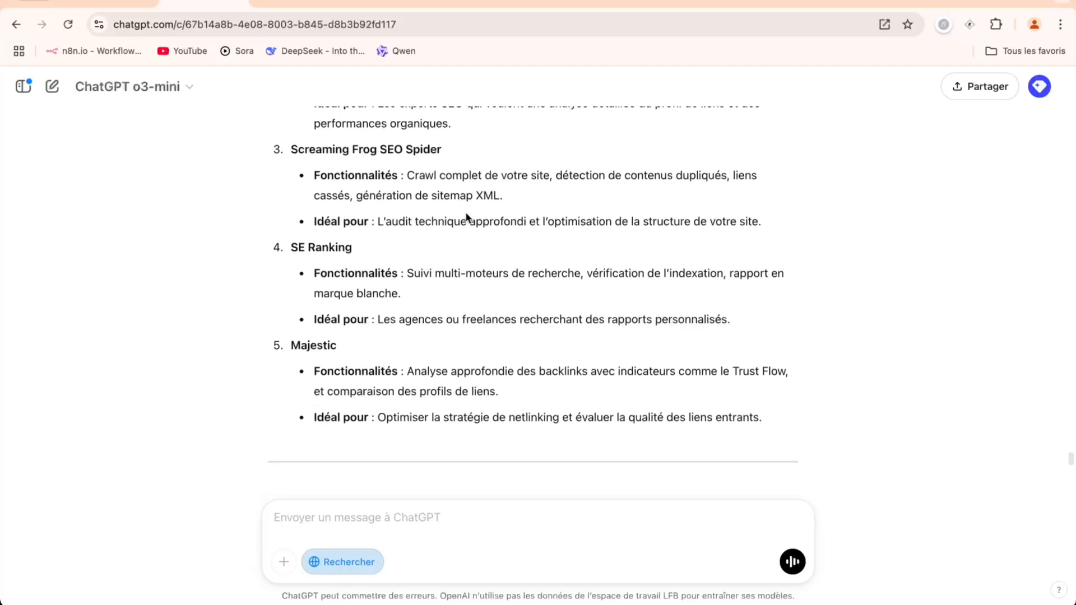
scroll(466, 216, down, 10)
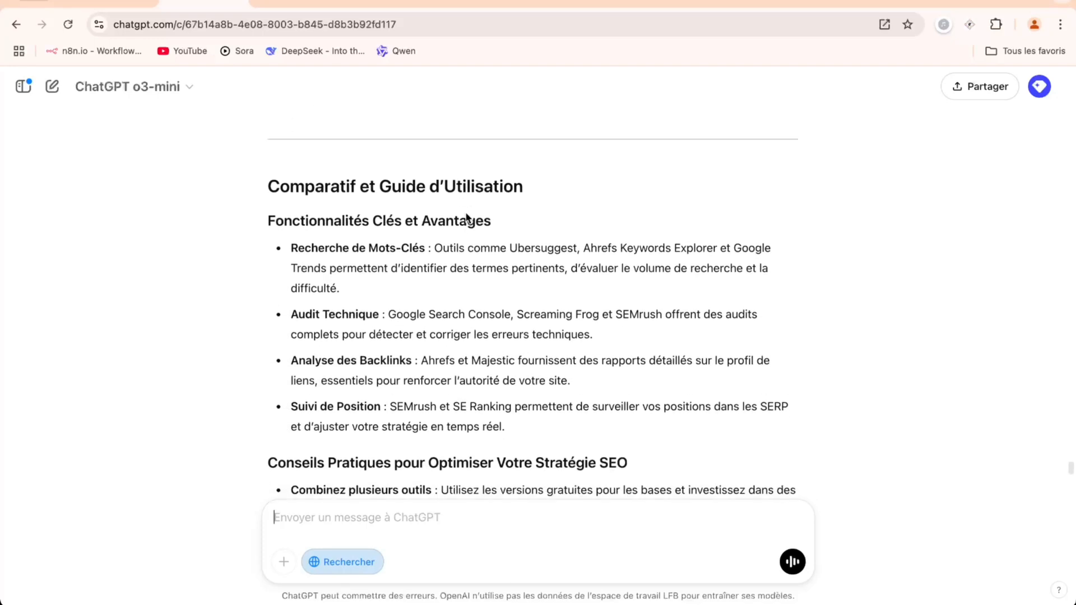
scroll(466, 216, down, 8)
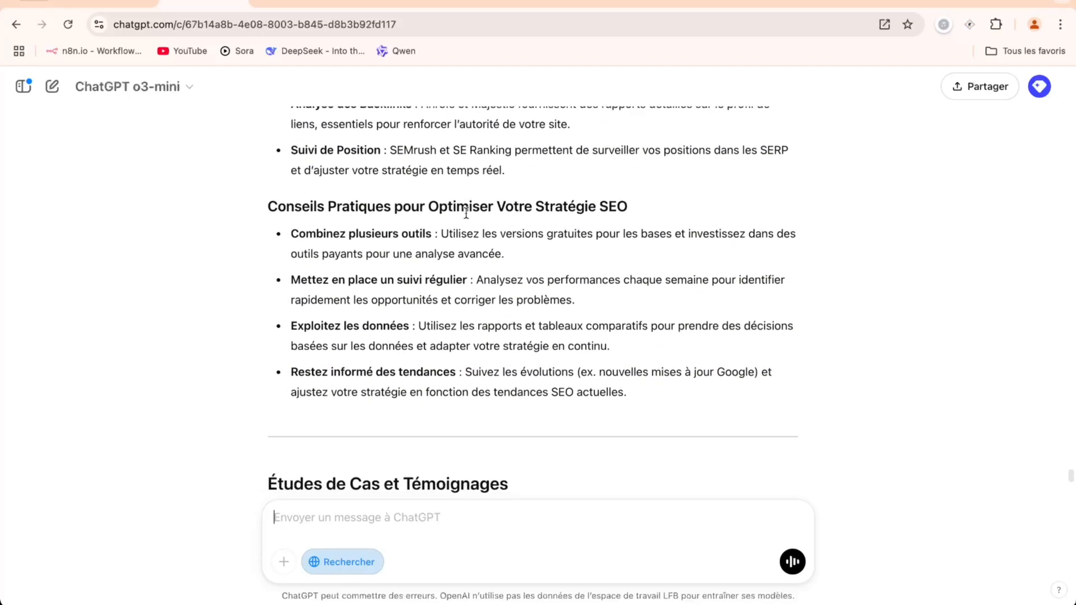
scroll(466, 213, down, 1)
scroll(466, 212, up, 9)
scroll(466, 213, down, 8)
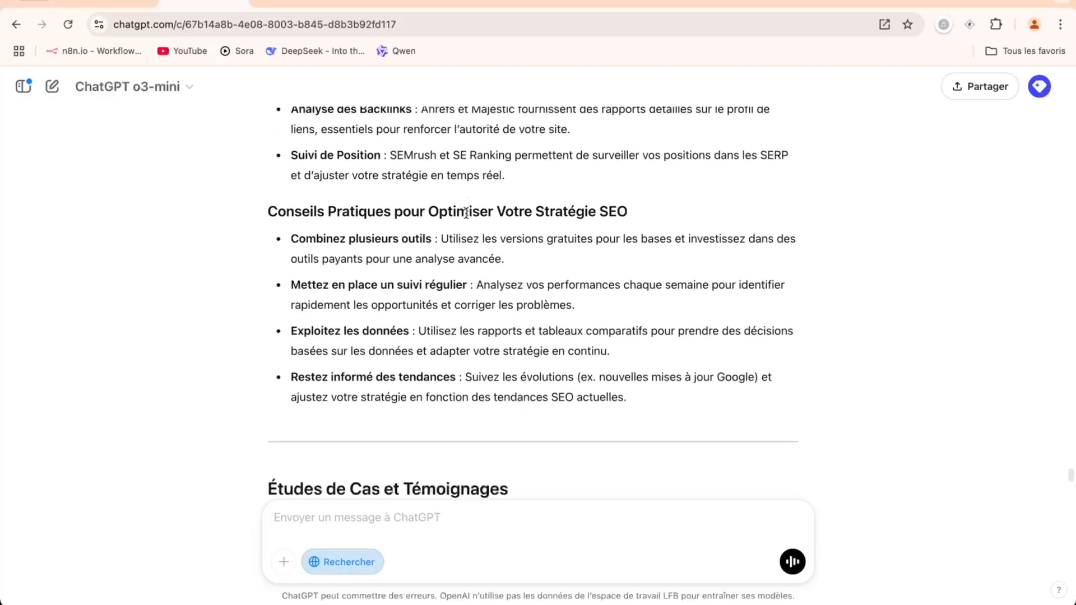
Read the article's "Études de Cas et Témoignages" section, its conclusion for 2025 and the closing note.
scroll(465, 213, down, 10)
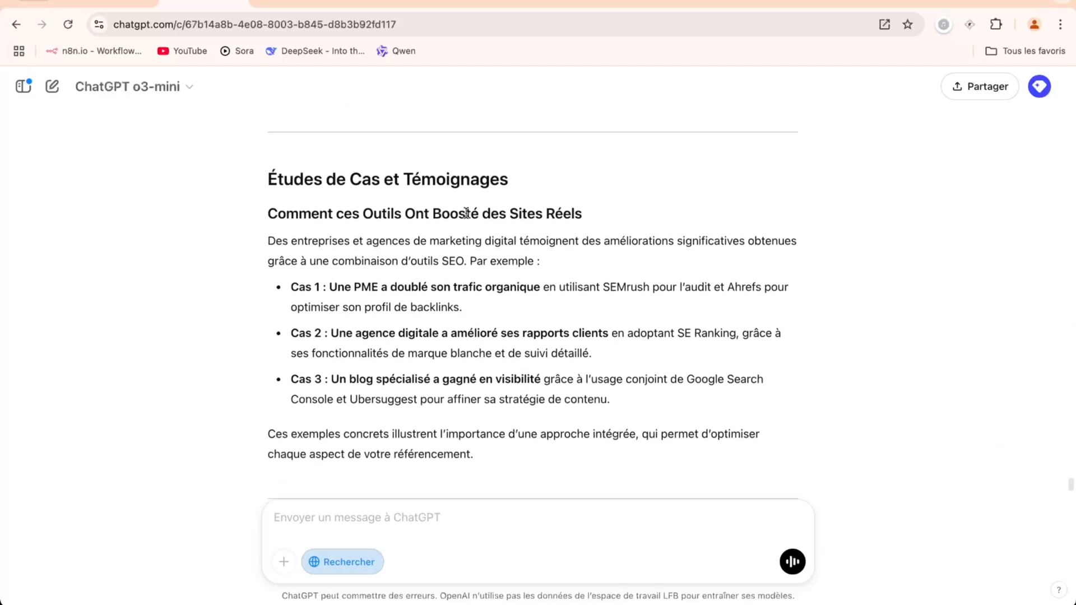
scroll(465, 213, down, 9)
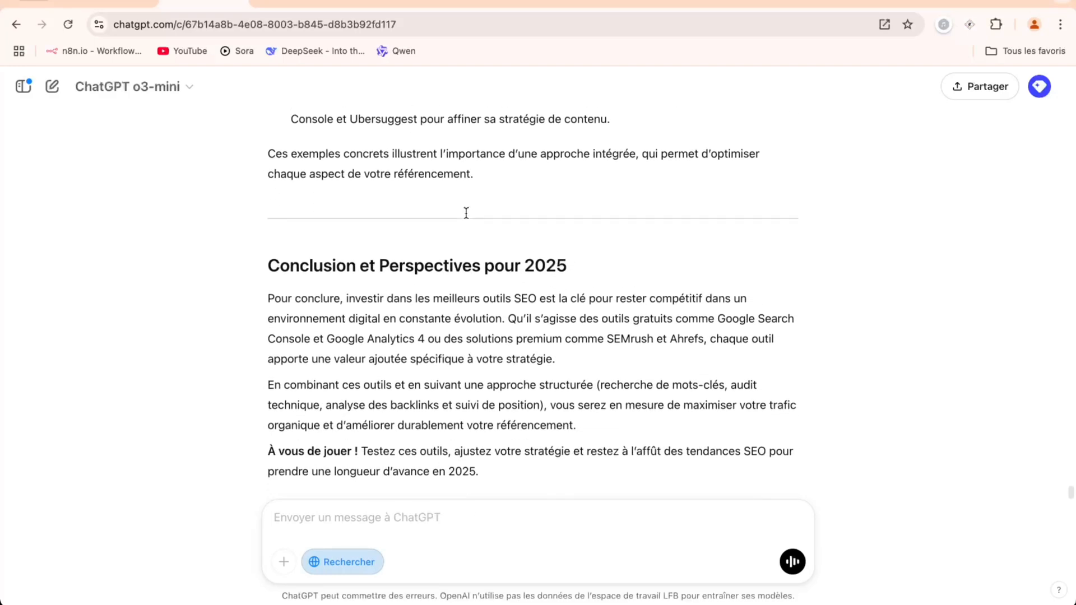
scroll(465, 213, down, 6)
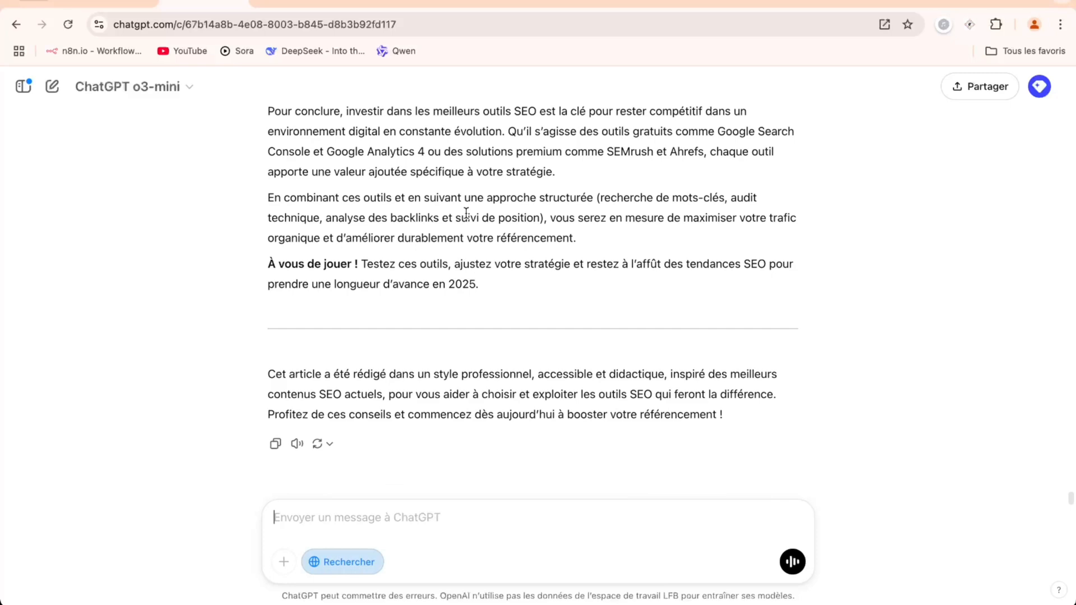
scroll(516, 212, up, 10)
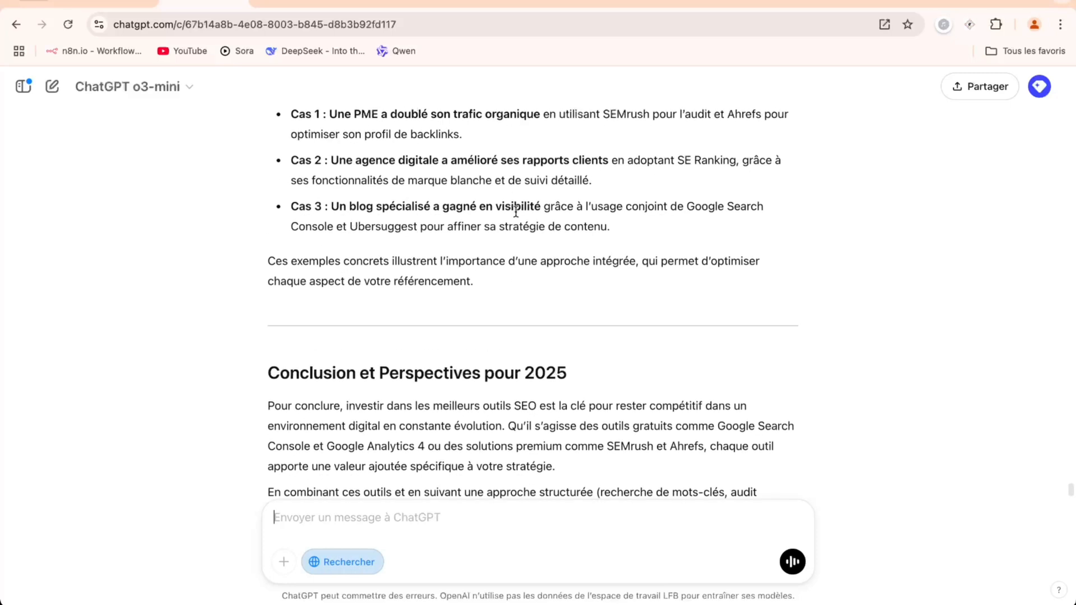
scroll(516, 210, down, 6)
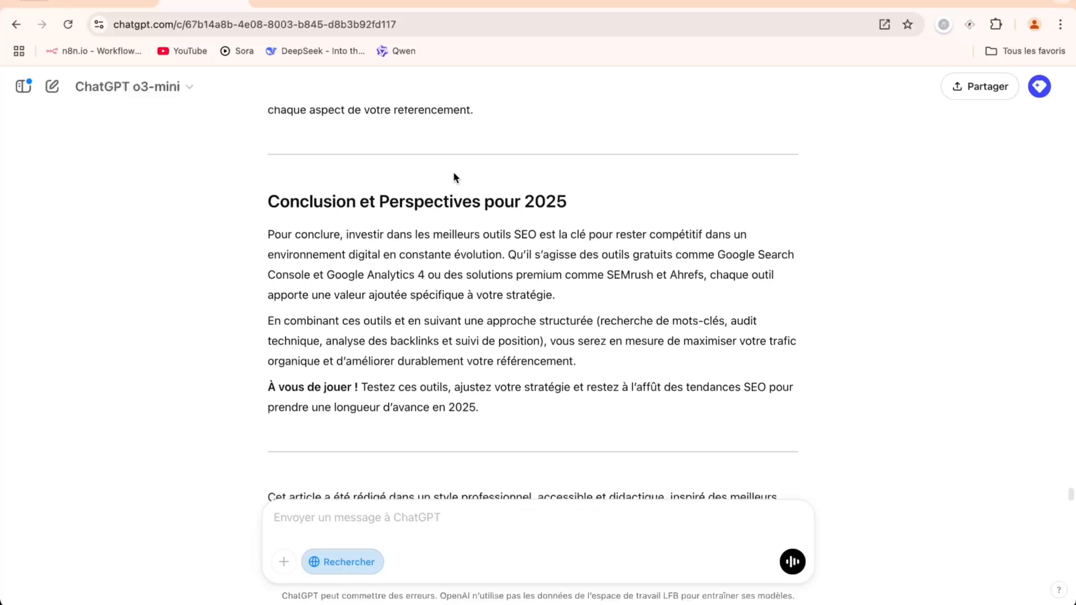
scroll(455, 178, down, 4)
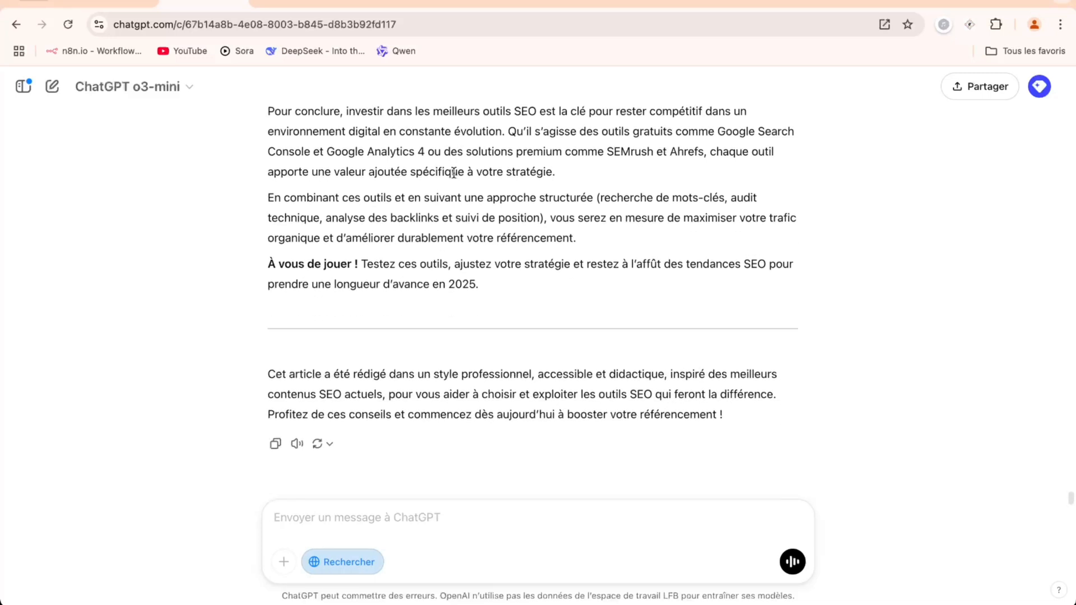
scroll(454, 177, up, 6)
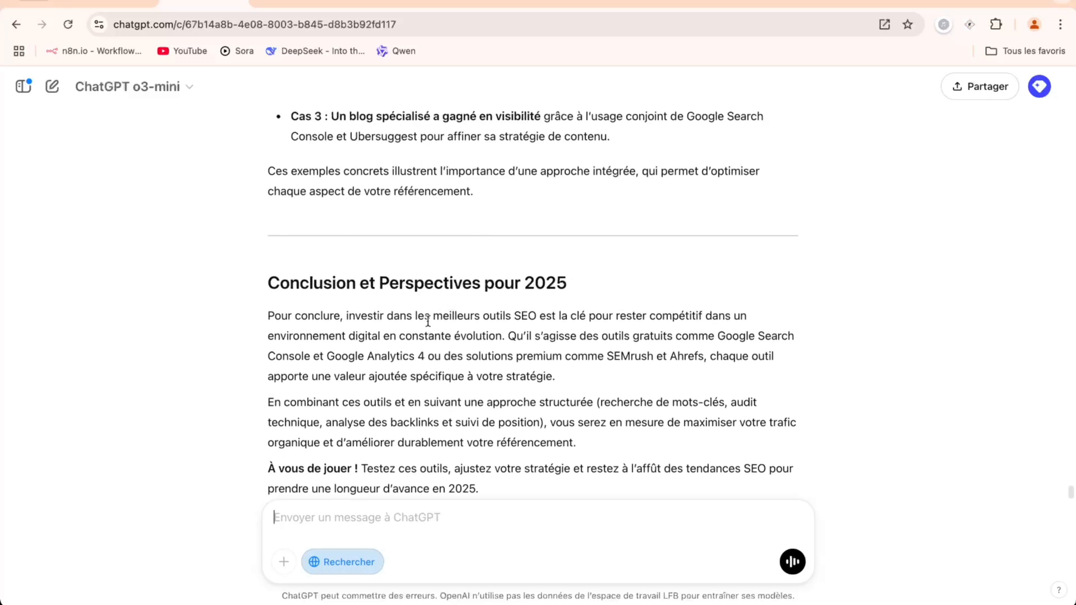
scroll(424, 314, down, 4)
scroll(427, 321, down, 1)
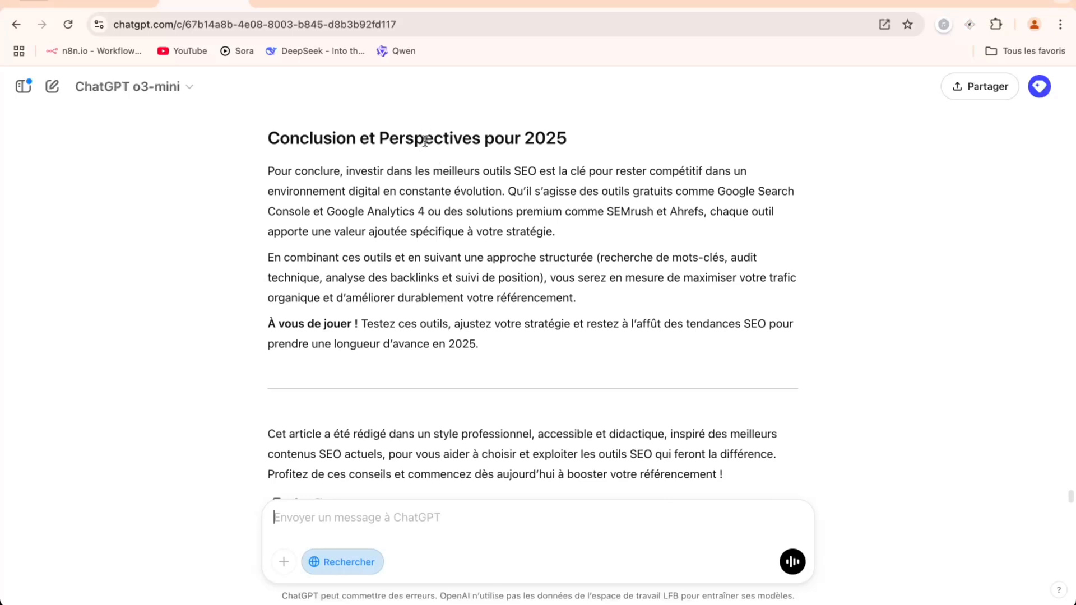
scroll(424, 257, down, 2)
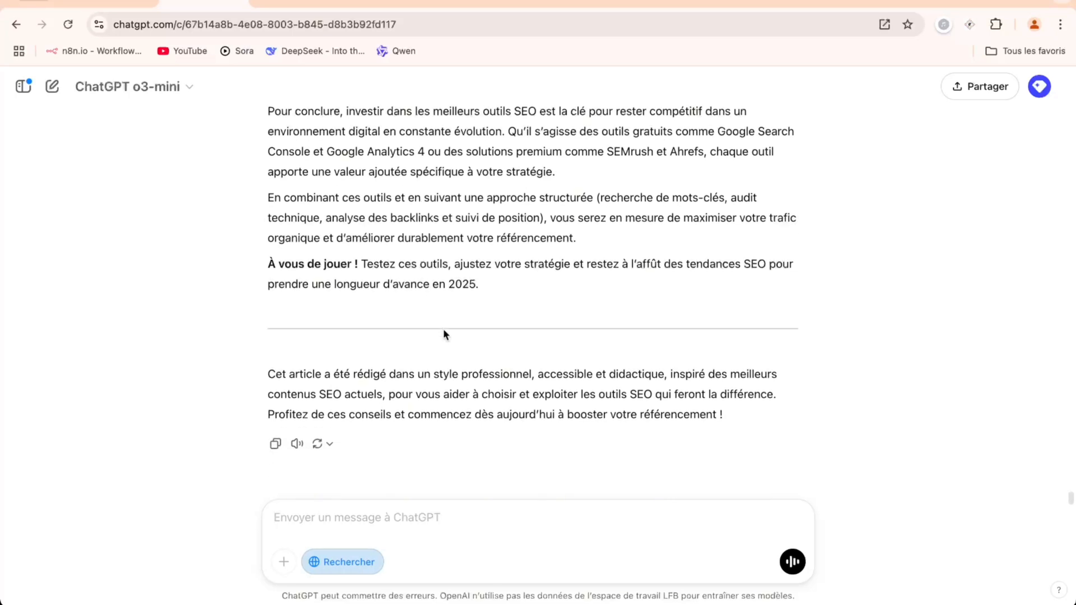
scroll(424, 378, up, 12)
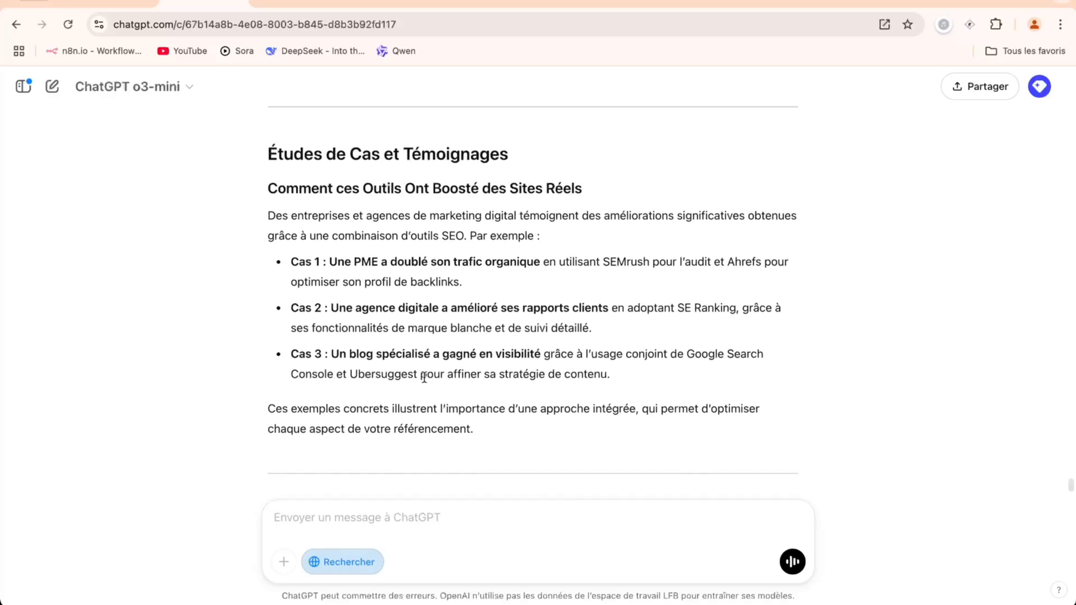
Look back over the ChatGPT article, and switch to Magistral.ai to check the generation progress of the "outils SEO" project.
scroll(424, 377, up, 15)
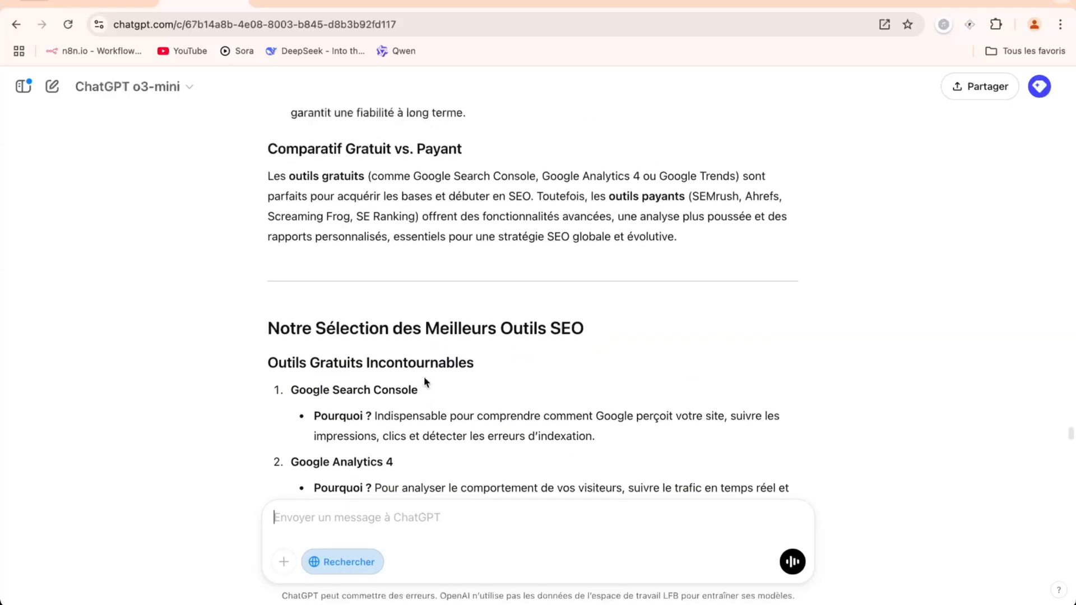
scroll(424, 379, up, 3)
click(113, 3)
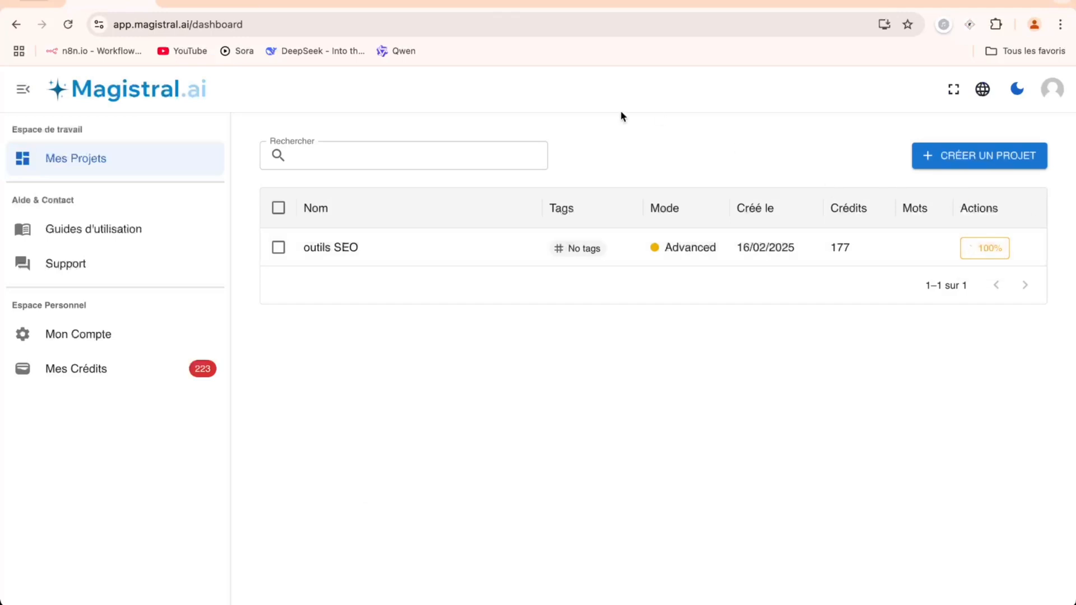
Return to ChatGPT and submit the prompt "propose moi le code HTML a coller dans WP qui respecte la structure HN".
click(227, 3)
scroll(416, 236, down, 3)
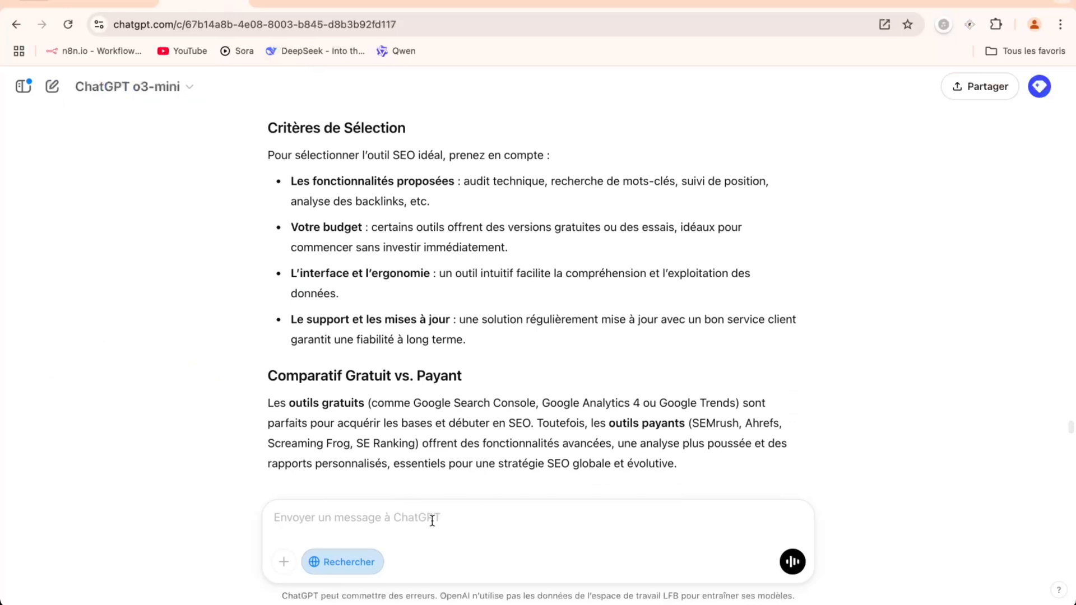
text(propose moi le )
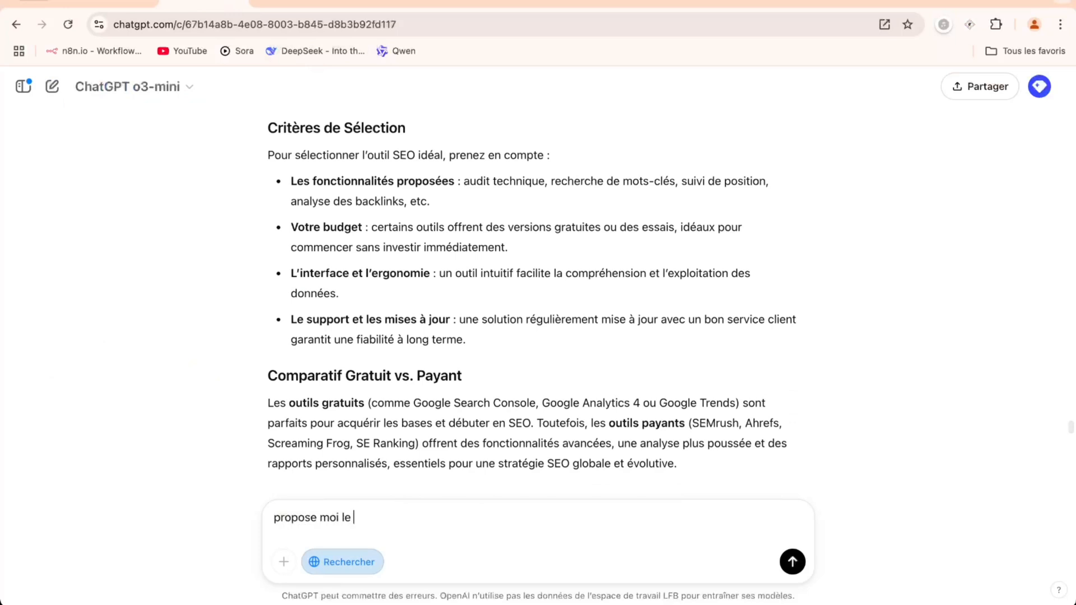
text(code HTML a coller dans )
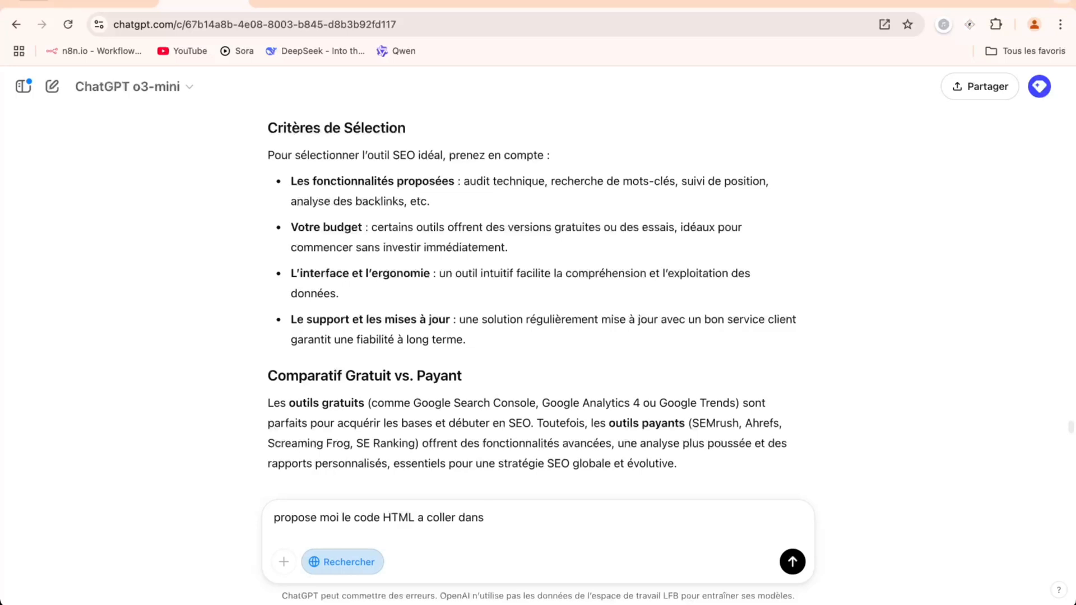
text(WP qui respecte la structure HN)
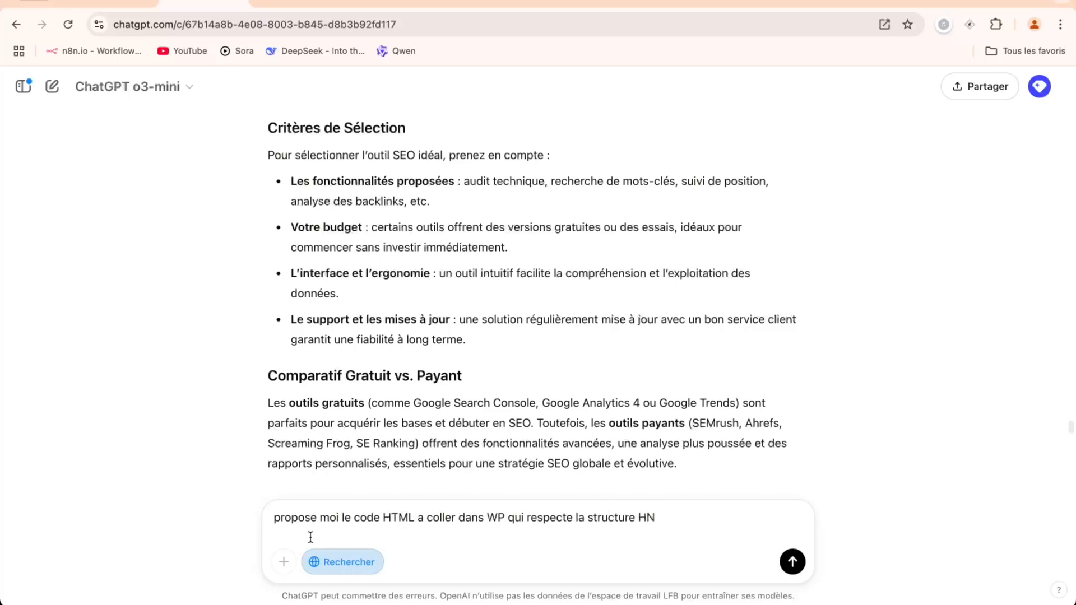
click(792, 561)
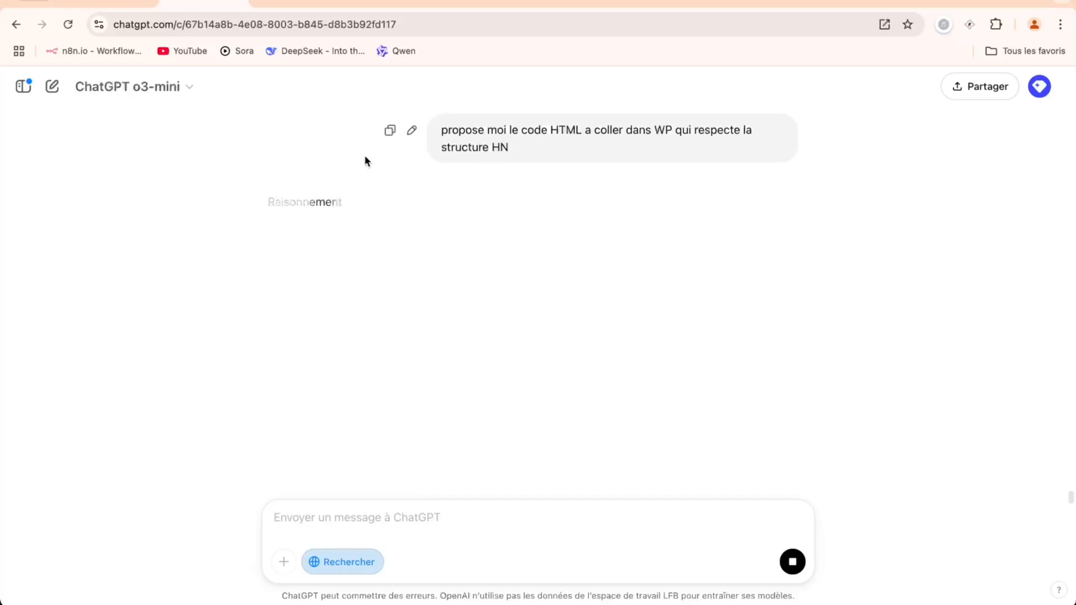
Open the generated "outils SEO" article in Magistral.ai and read its introduction and the table comparing SEO tools before and in 2025.
click(115, 4)
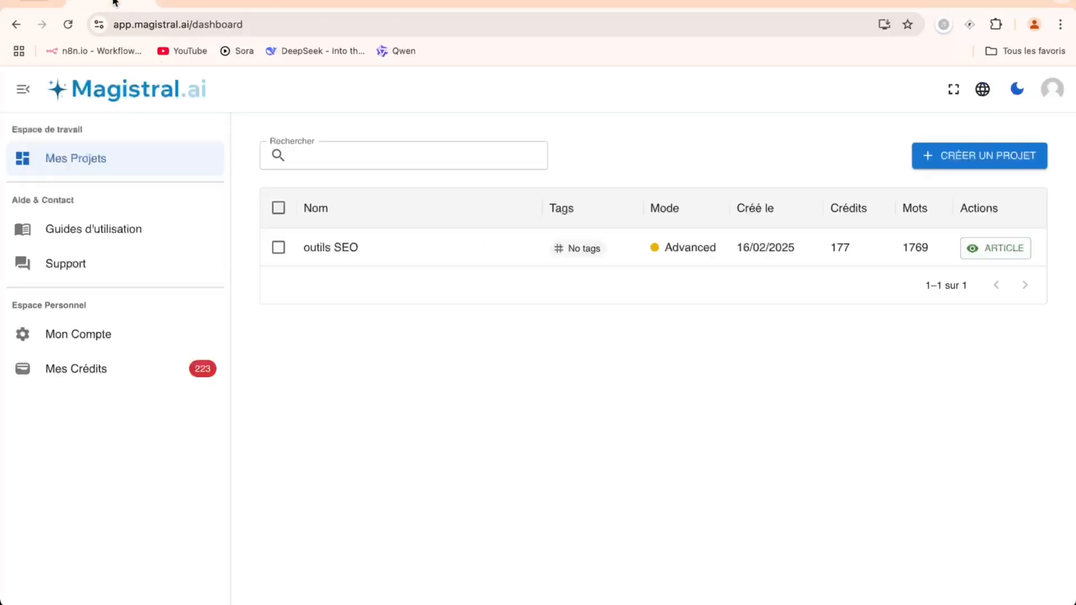
click(972, 247)
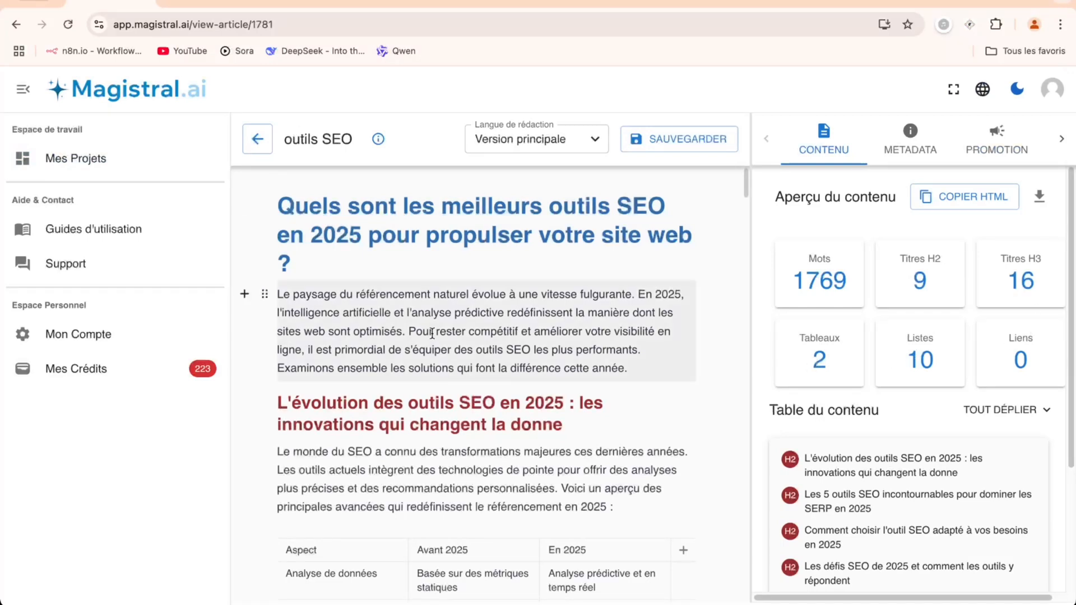
scroll(432, 334, down, 2)
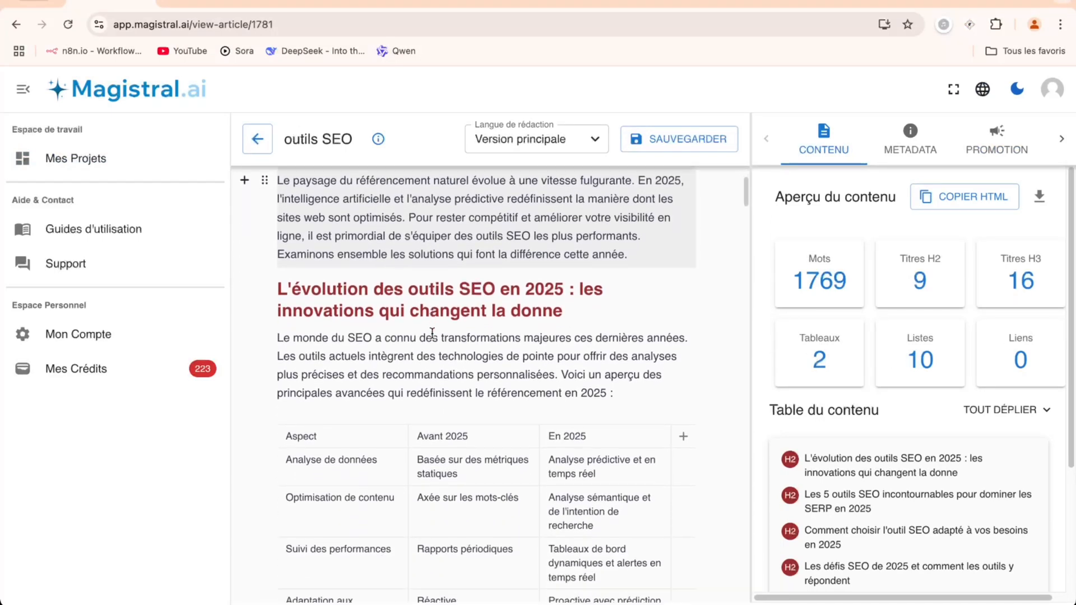
scroll(432, 334, down, 2)
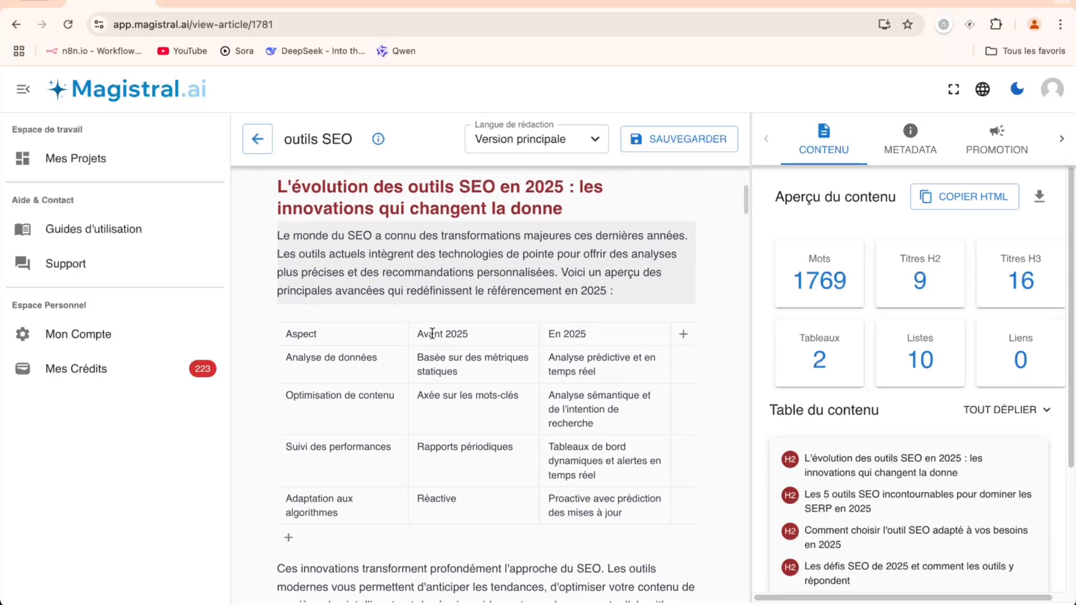
scroll(432, 334, down, 2)
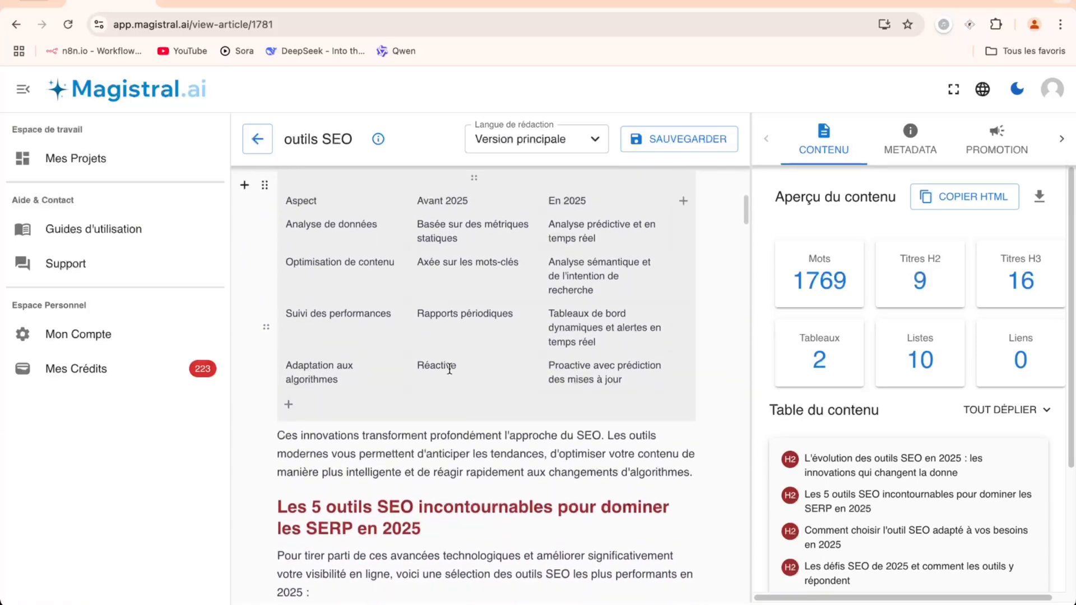
scroll(450, 337, up, 4)
scroll(451, 321, up, 2)
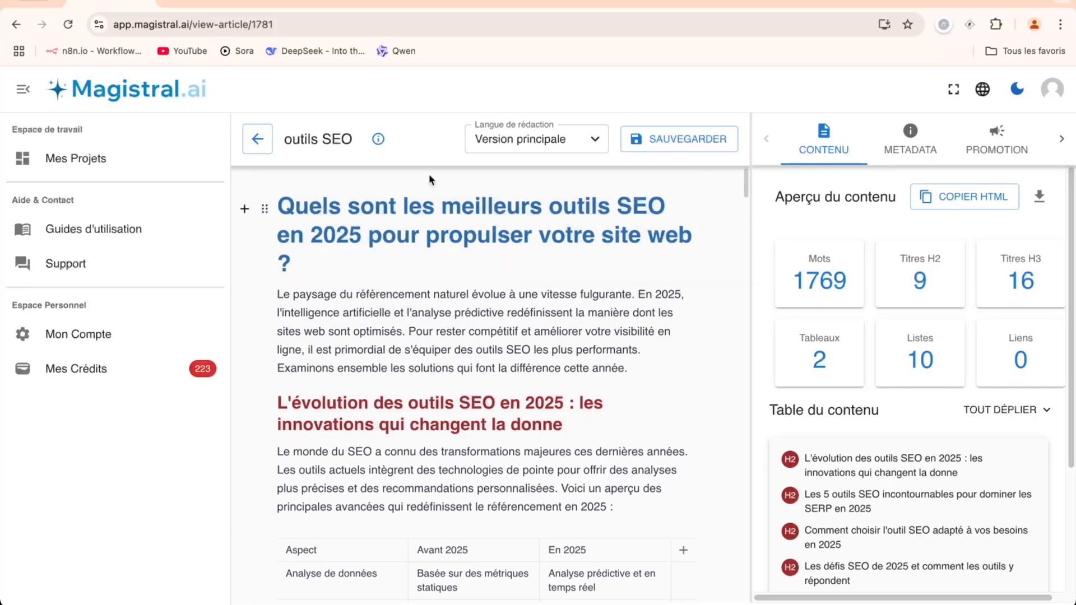
Copy the HTML code generated by ChatGPT and paste it into the body of the WordPress draft "TEST o3-mini".
click(206, 3)
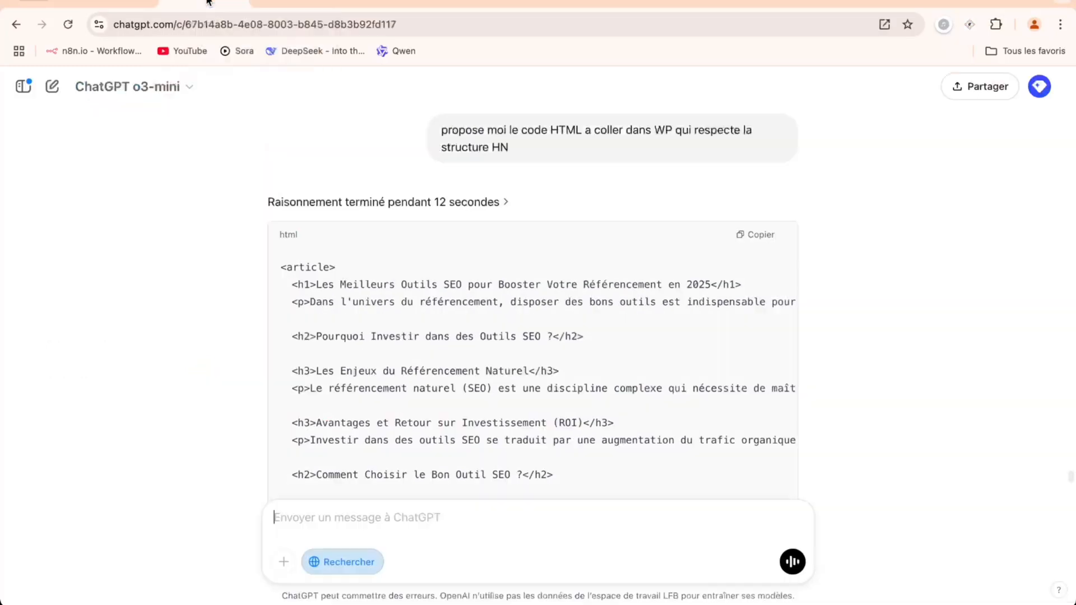
scroll(448, 342, down, 10)
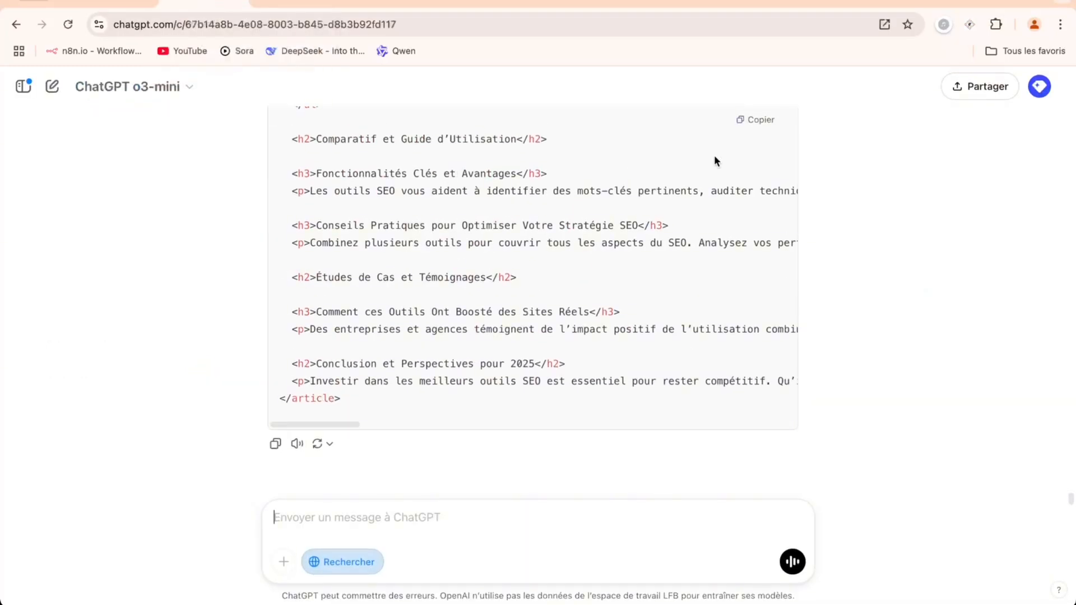
click(755, 123)
click(391, 4)
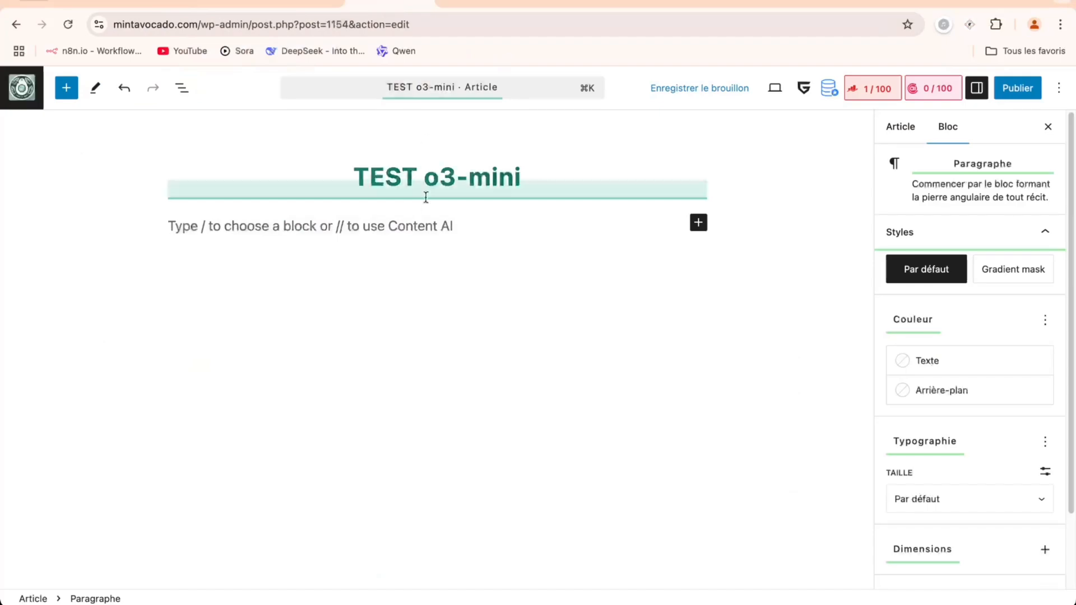
key(super+v)
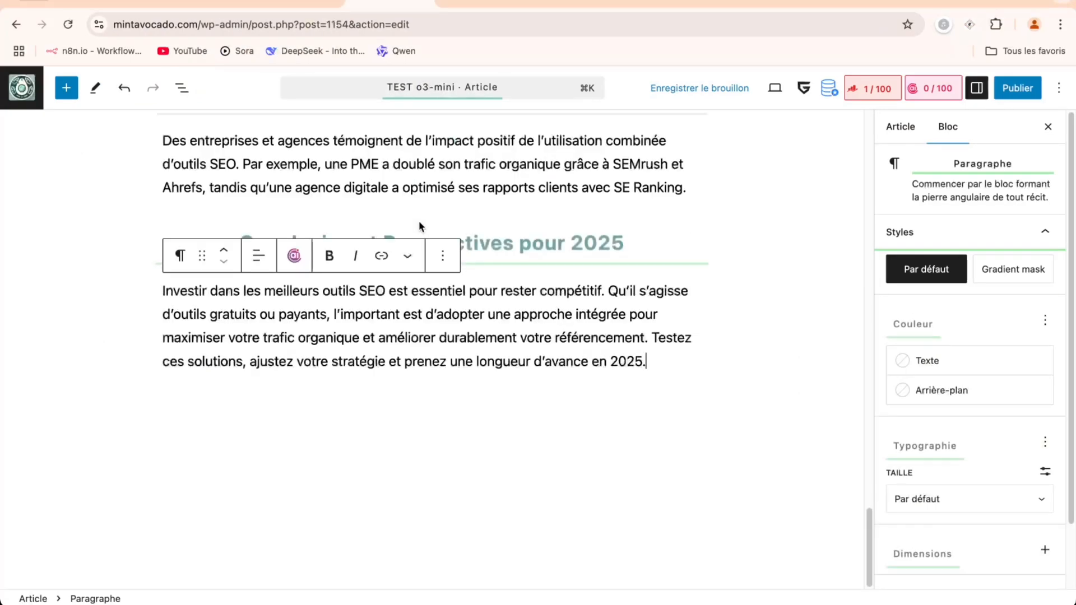
Review the pasted article in WordPress from its title to its conclusion, checking the headings, tool lists and paragraphs.
scroll(414, 235, up, 15)
scroll(411, 248, up, 7)
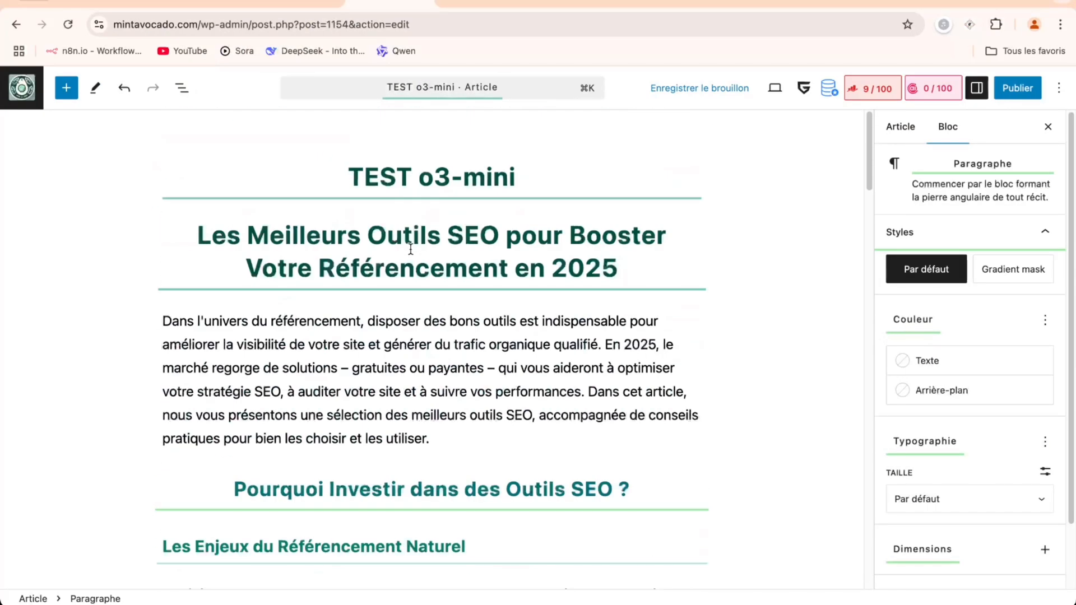
scroll(411, 251, down, 5)
scroll(411, 252, down, 10)
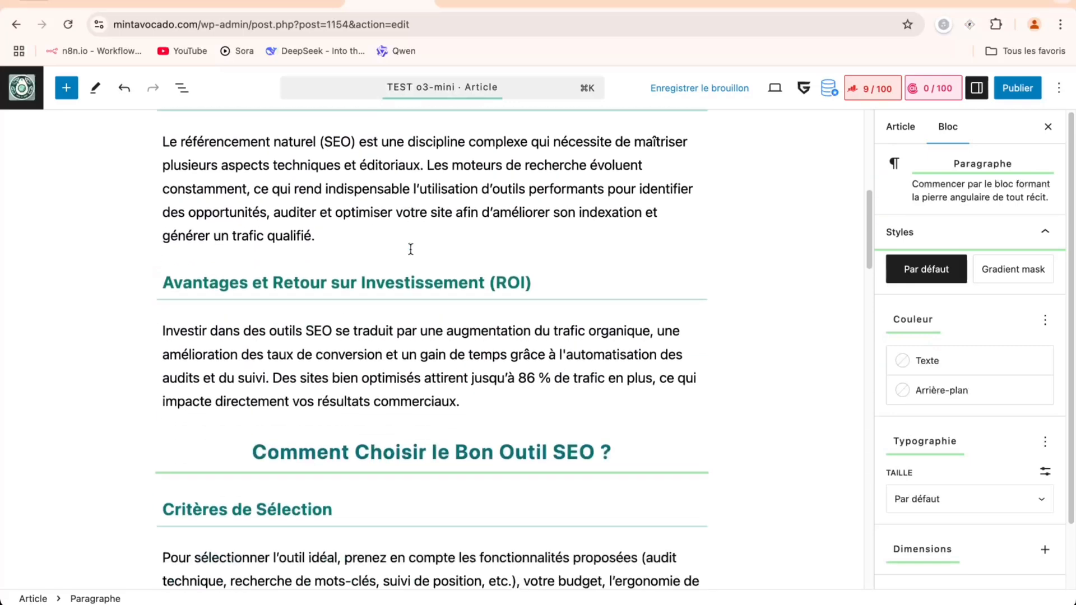
scroll(411, 249, down, 5)
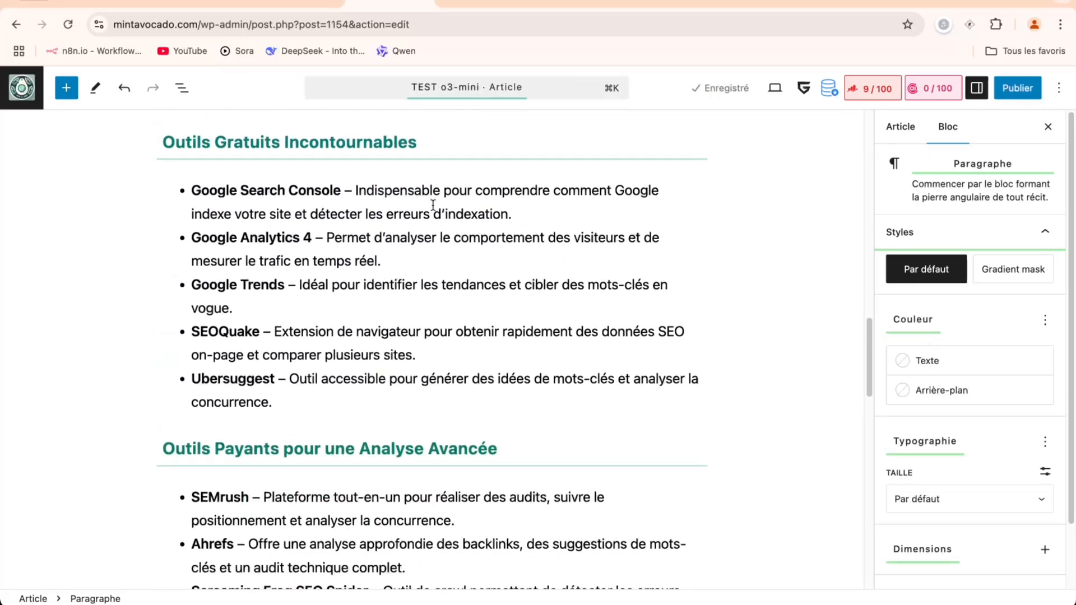
scroll(434, 207, down, 4)
scroll(434, 205, down, 6)
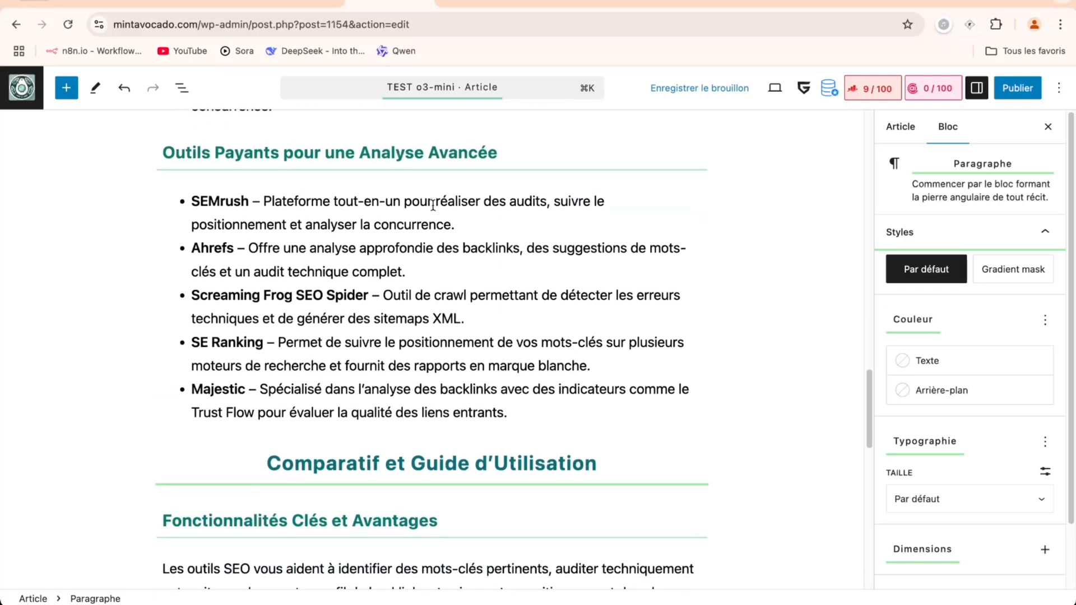
scroll(431, 264, down, 10)
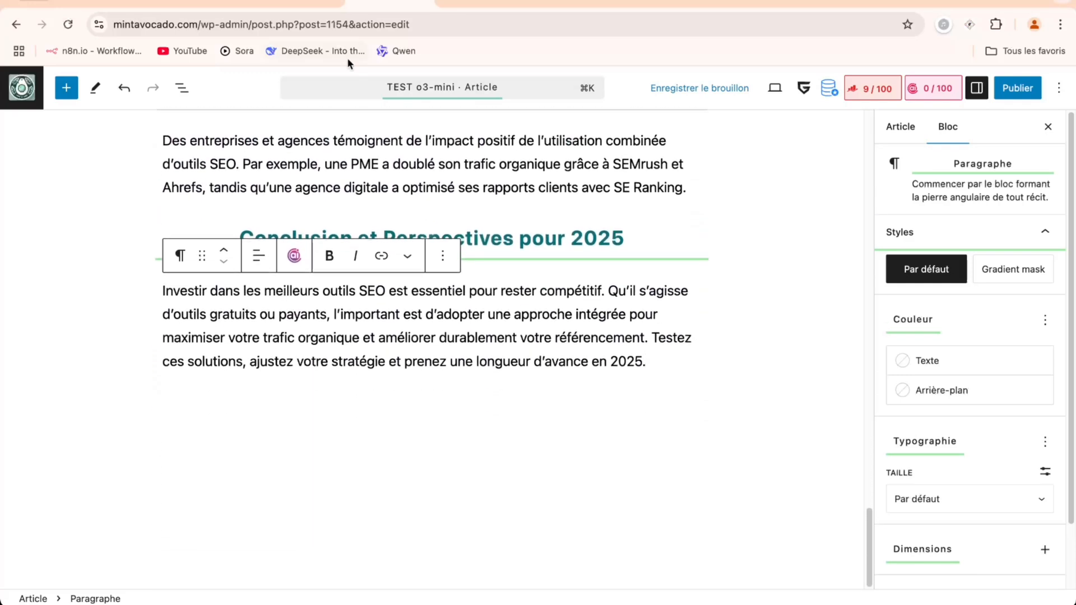
scroll(401, 222, up, 11)
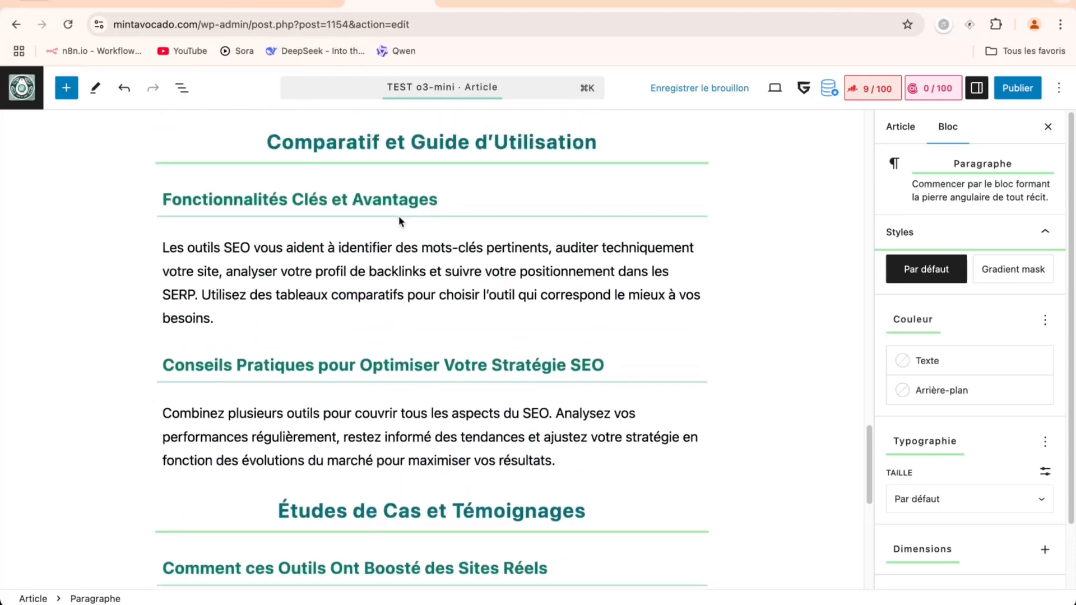
scroll(400, 222, up, 15)
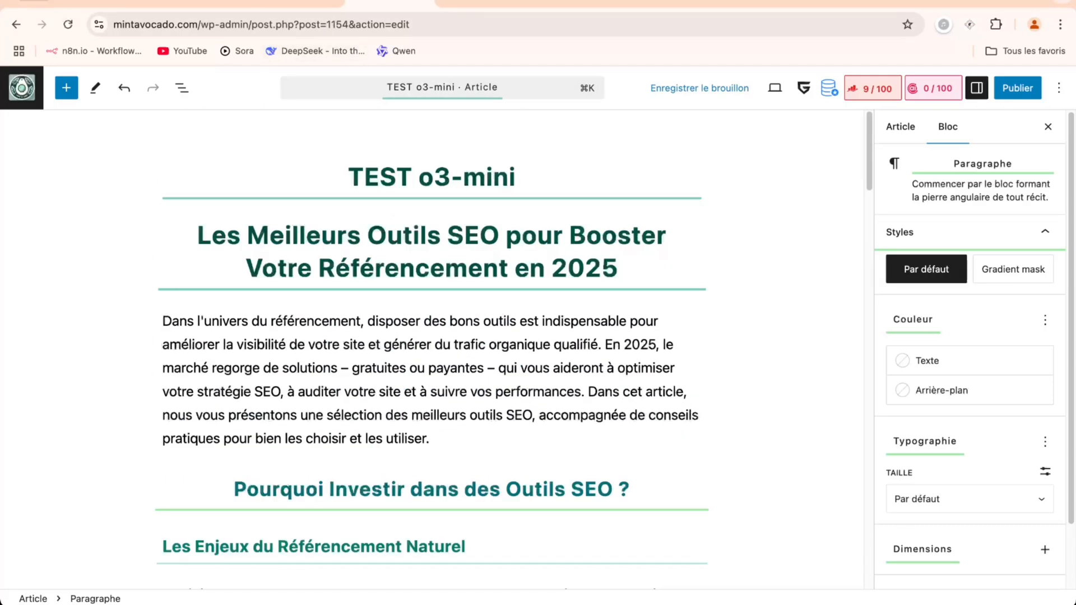
Switch to the Magistral.ai article and read its sections on essential tools, data analysis and free versus paid SEO tools.
click(198, 2)
click(125, 3)
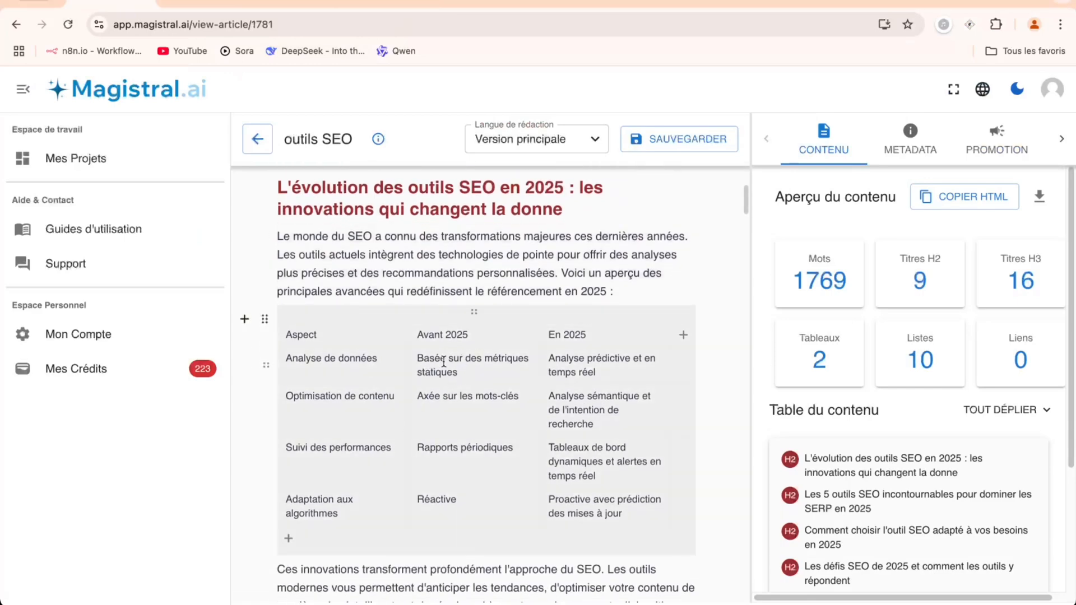
scroll(443, 361, down, 4)
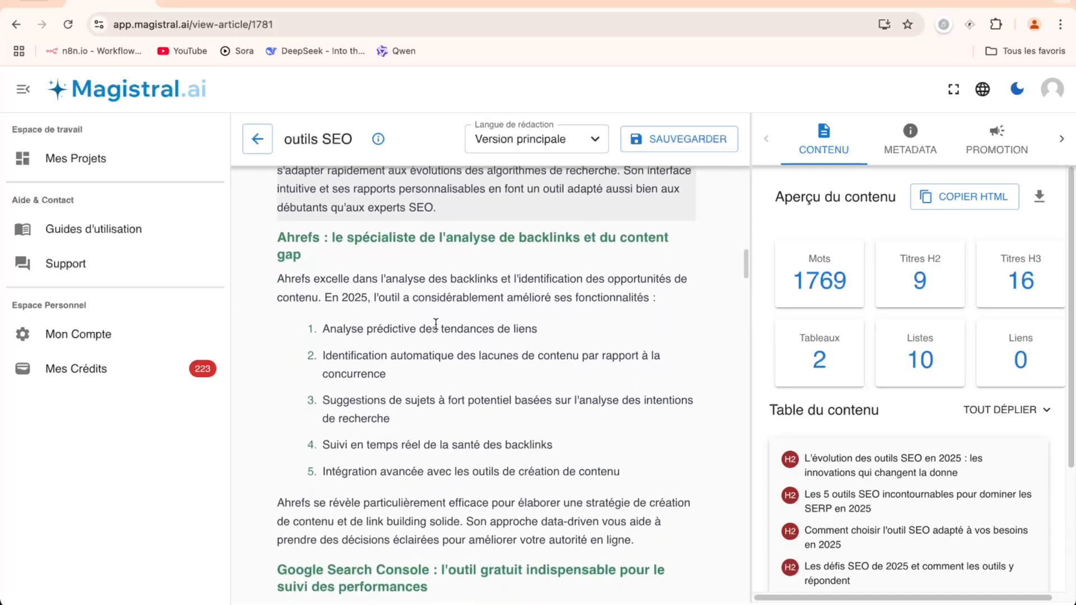
scroll(436, 324, down, 3)
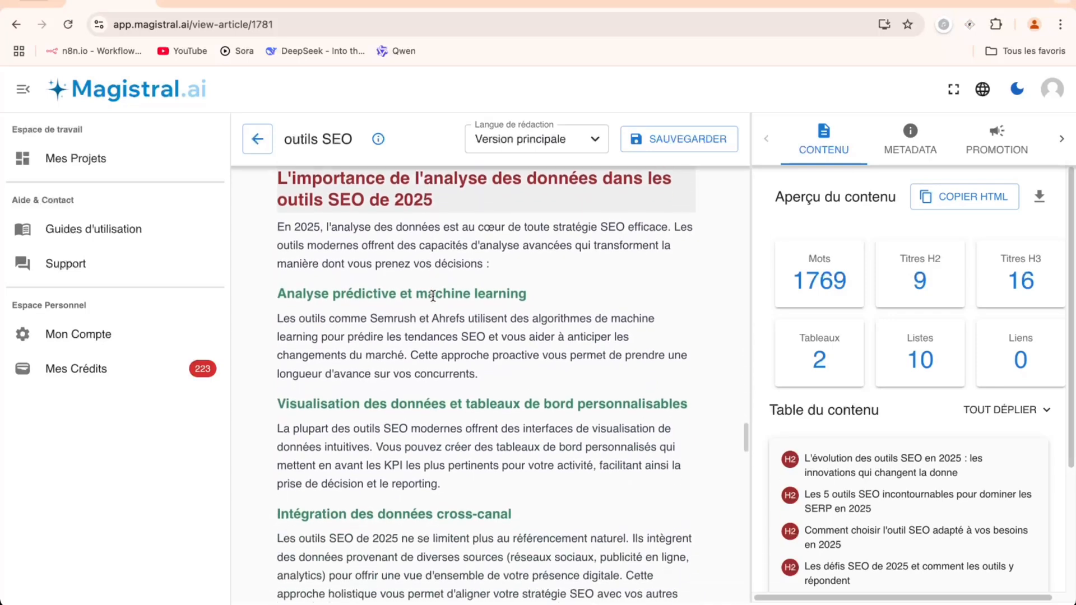
scroll(433, 297, up, 5)
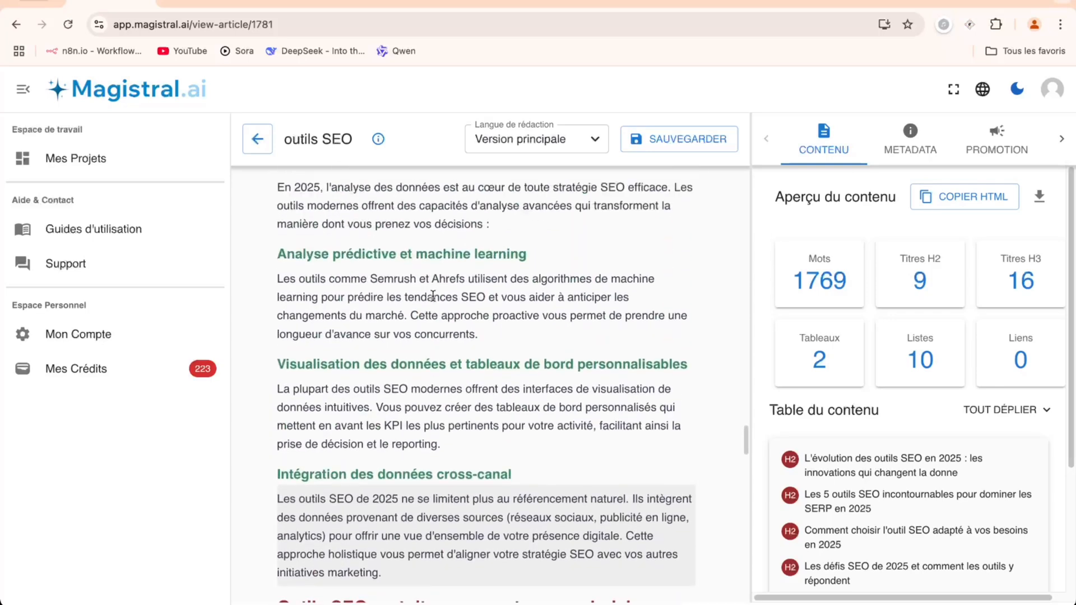
scroll(433, 296, down, 2)
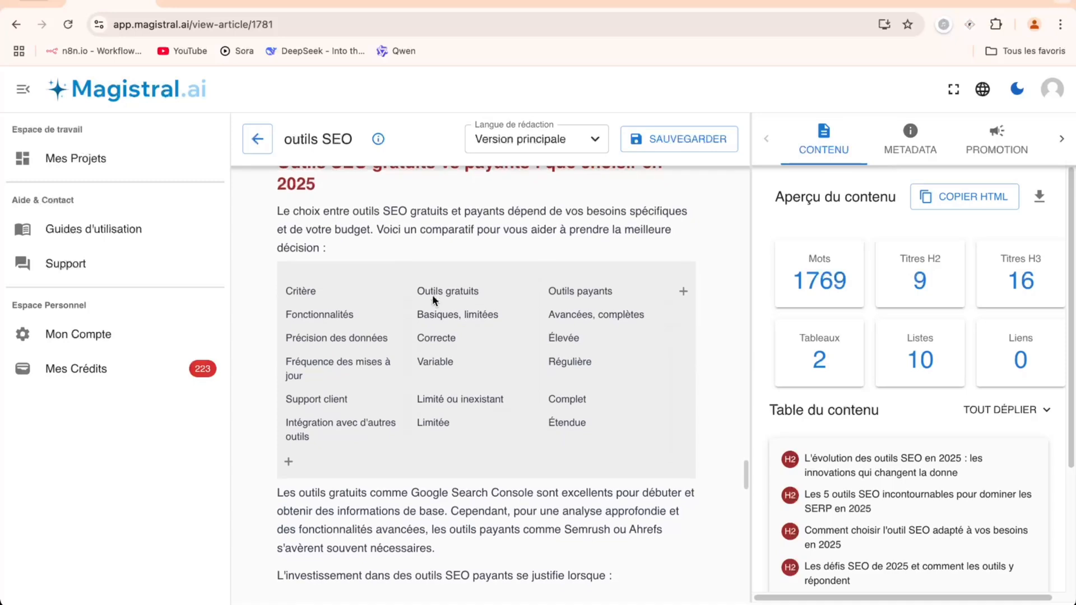
Examine the article's ROI recommendations, "Liste des produits cités" and "Définitions et explications", and return to the five essential tools section.
scroll(432, 298, down, 10)
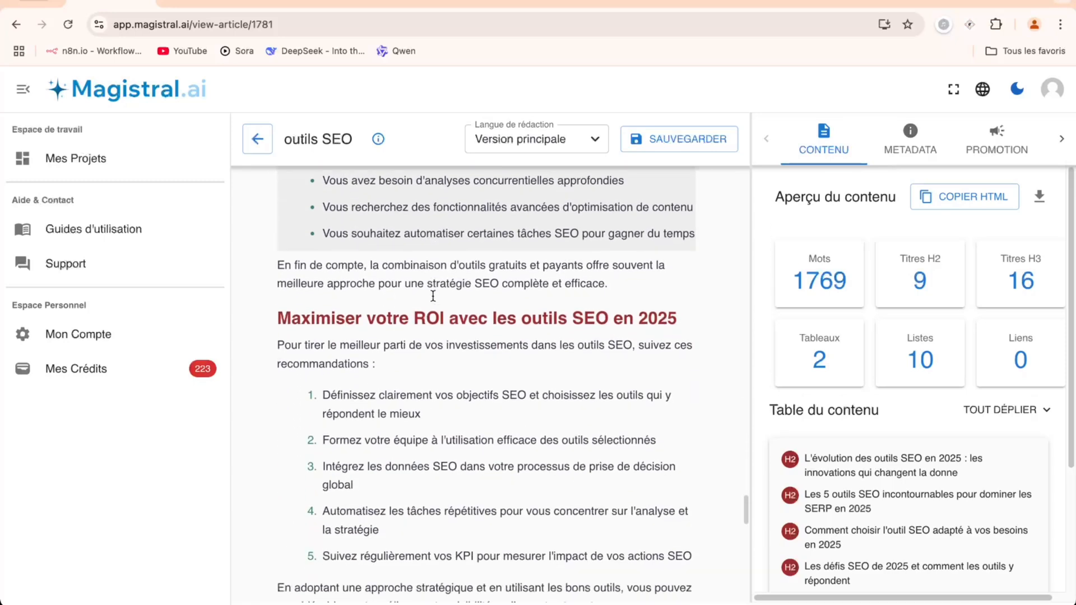
scroll(432, 296, down, 8)
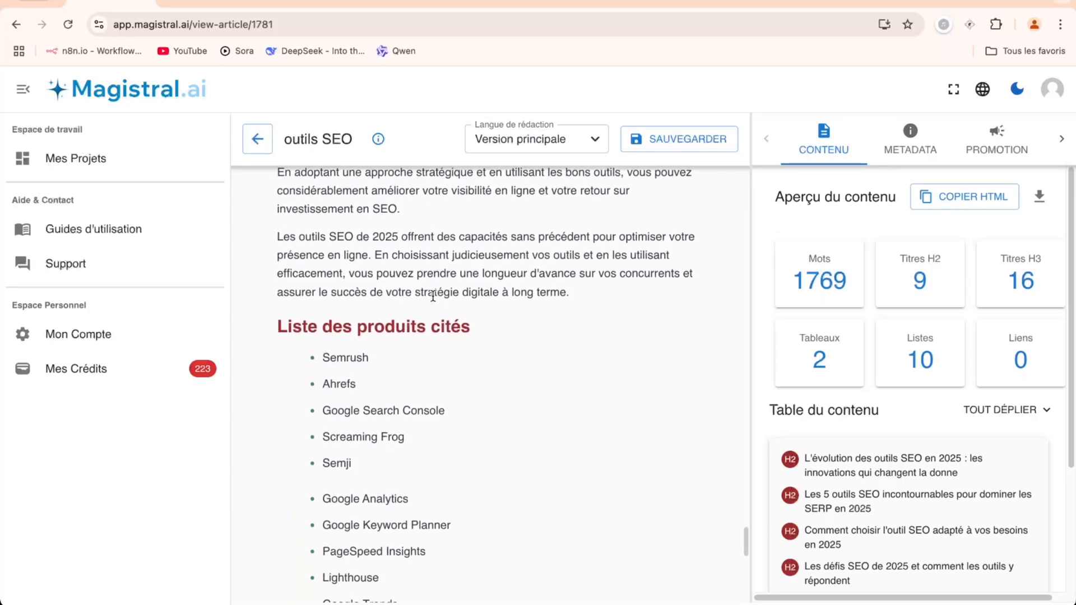
scroll(433, 296, down, 1)
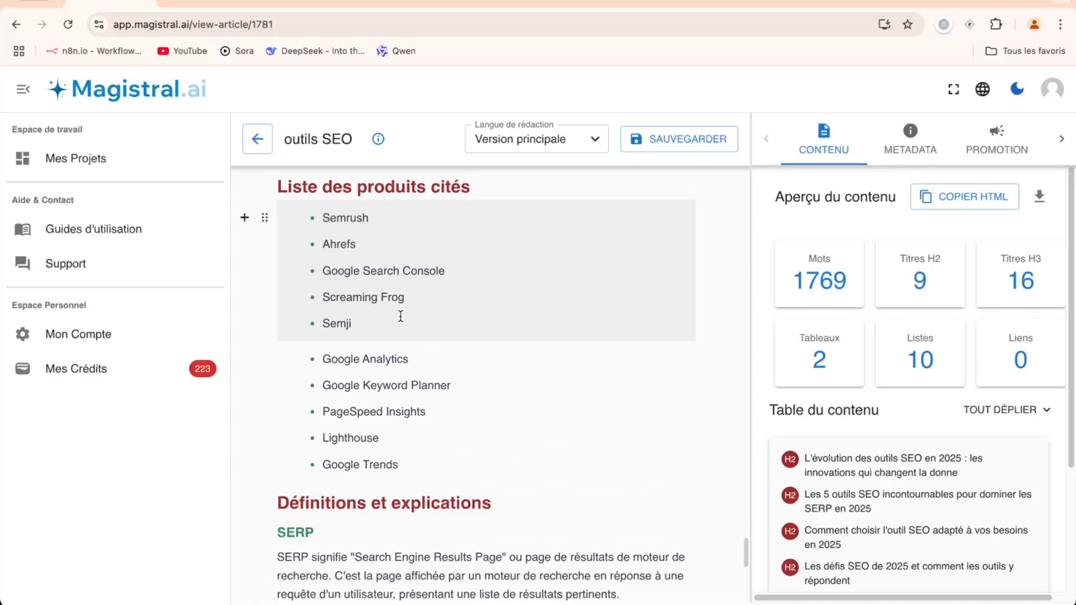
scroll(437, 280, down, 7)
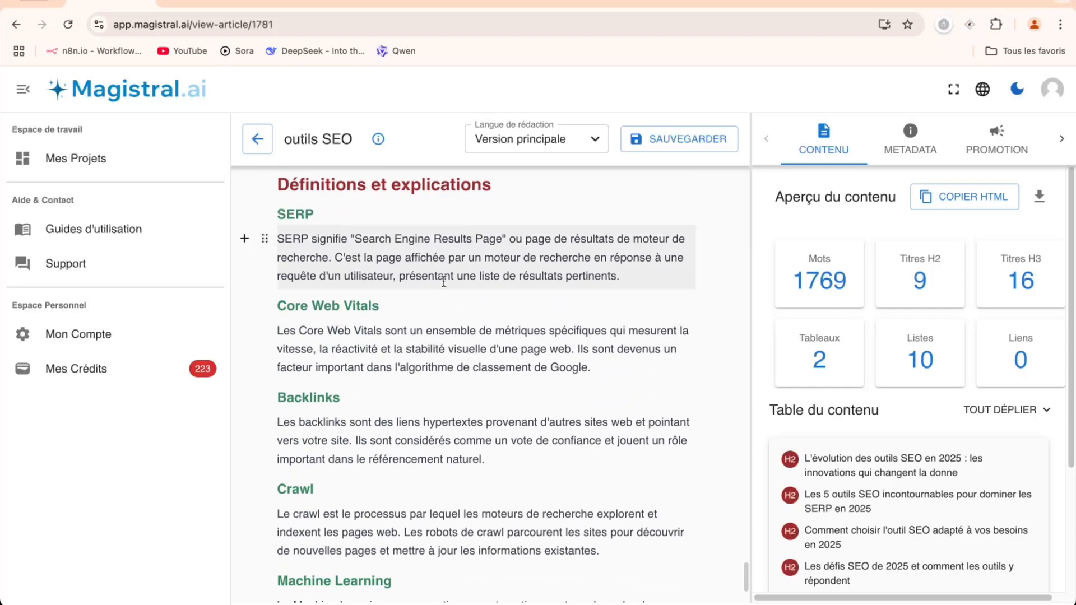
scroll(452, 292, down, 3)
scroll(443, 297, up, 20)
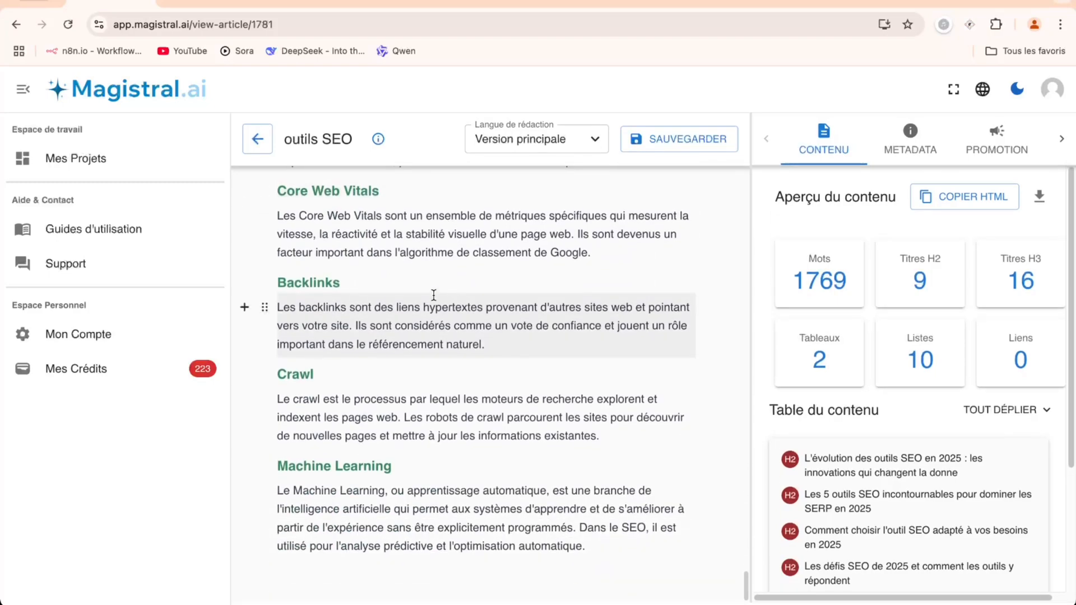
scroll(433, 295, up, 15)
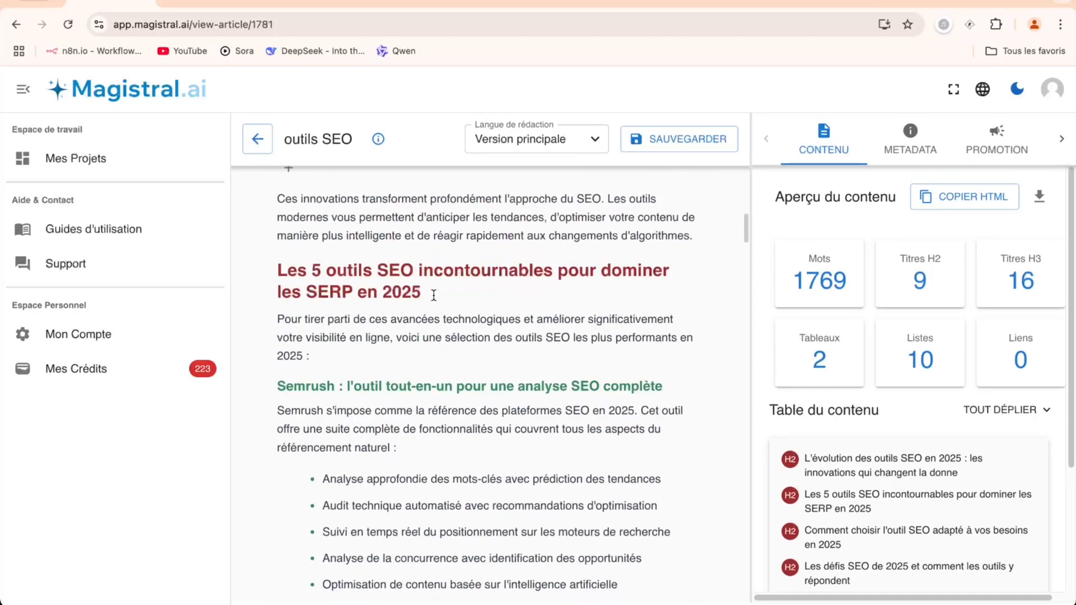
Check the writing languages offered for the "outils SEO" article and save its main version.
click(548, 144)
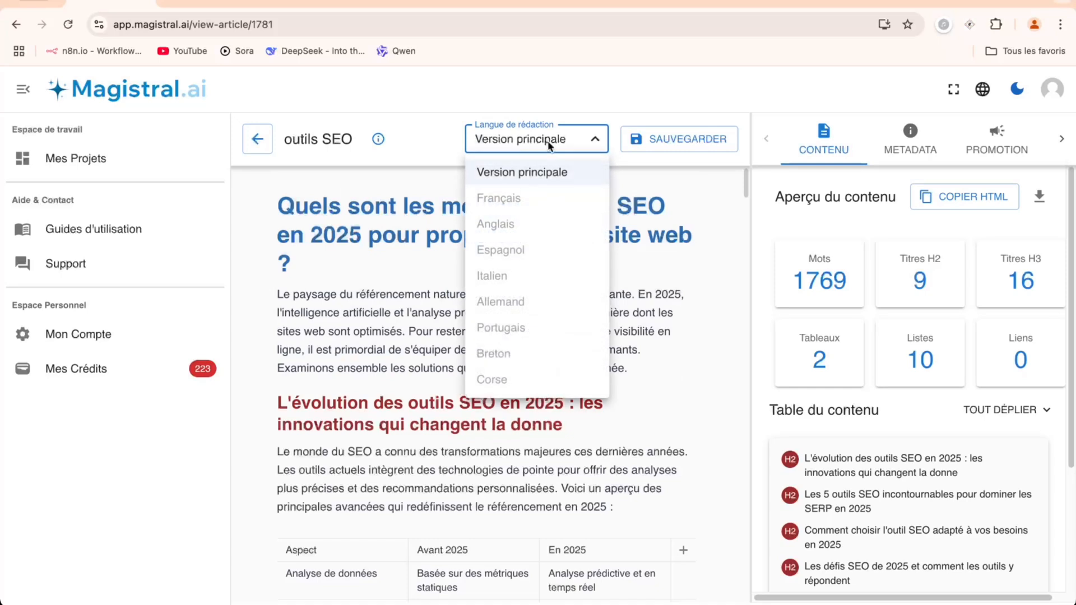
click(657, 140)
click(663, 142)
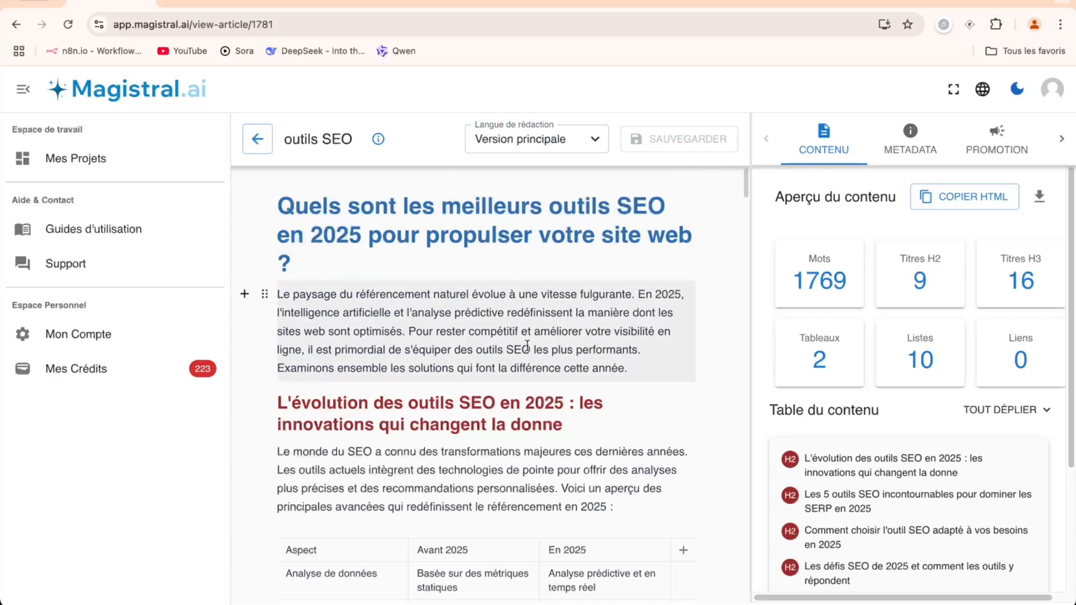
Look over the article's writing language options again and bring the FAQ, Sources and SEO sections into view.
click(591, 148)
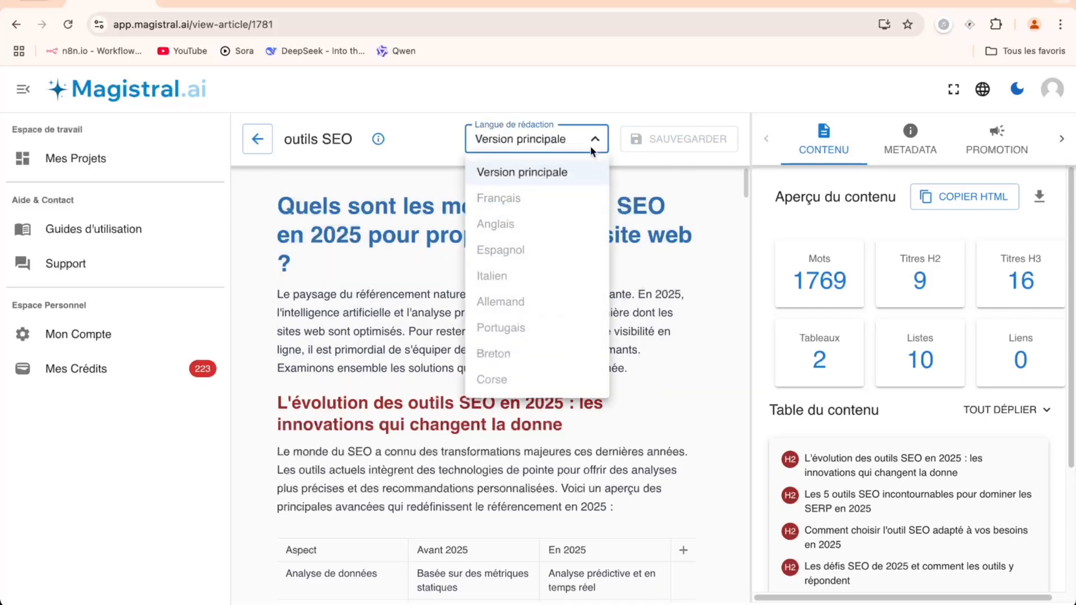
click(651, 79)
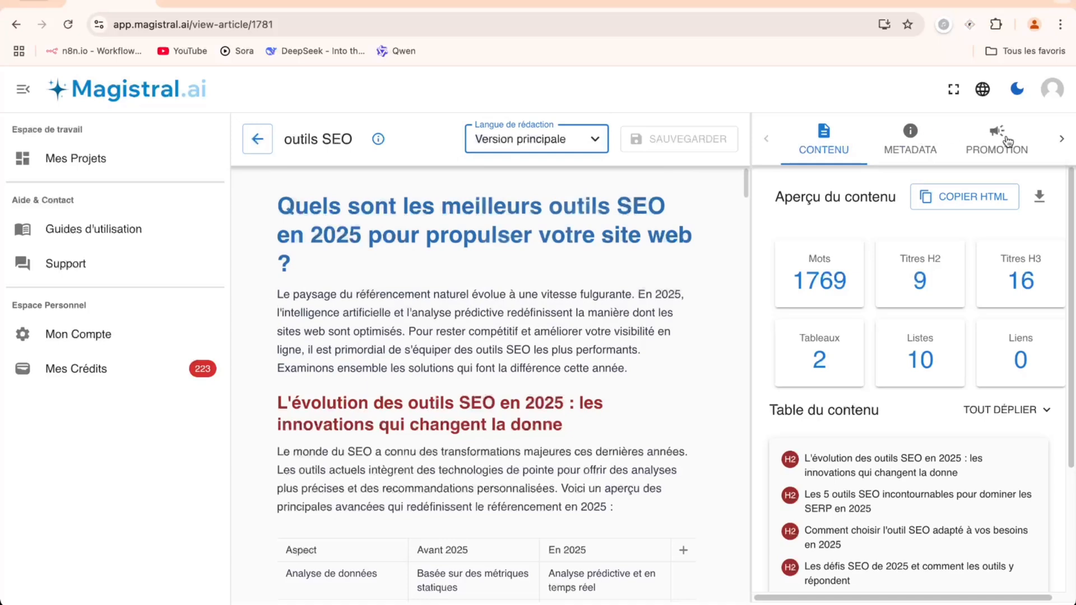
click(1061, 139)
click(1061, 139)
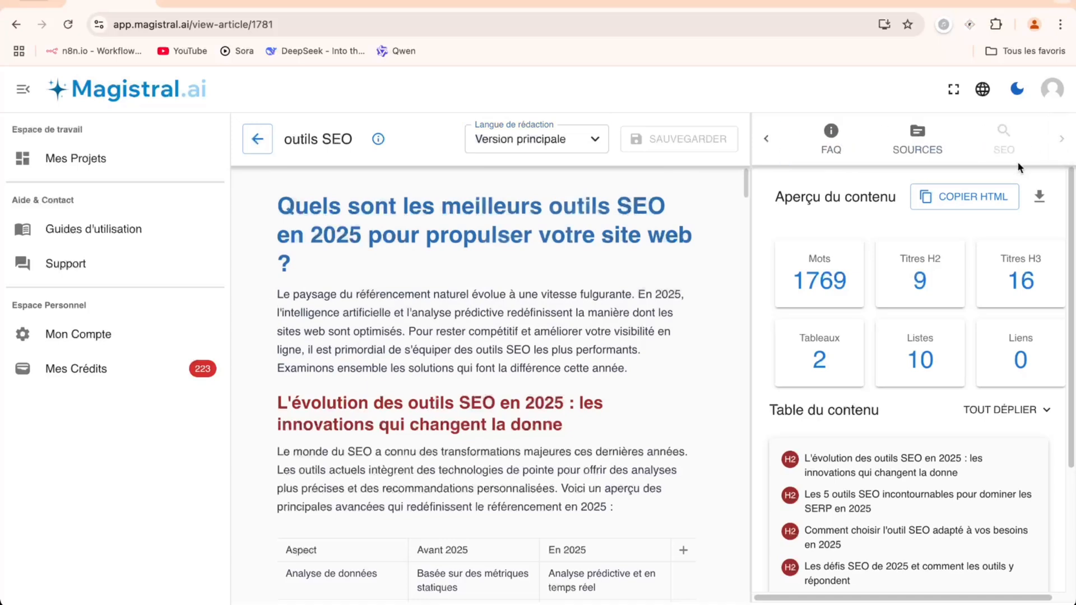
Copy the Magistral.ai article as HTML and paste it into the body of the WordPress draft "TEST MAGISTRAL.AI".
click(968, 200)
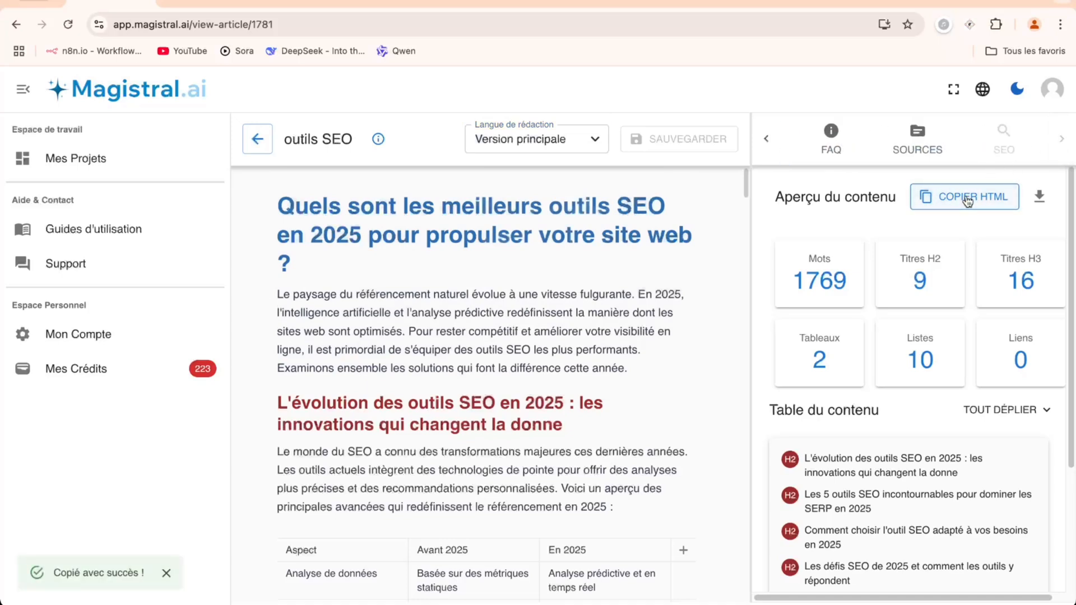
click(301, 4)
click(336, 221)
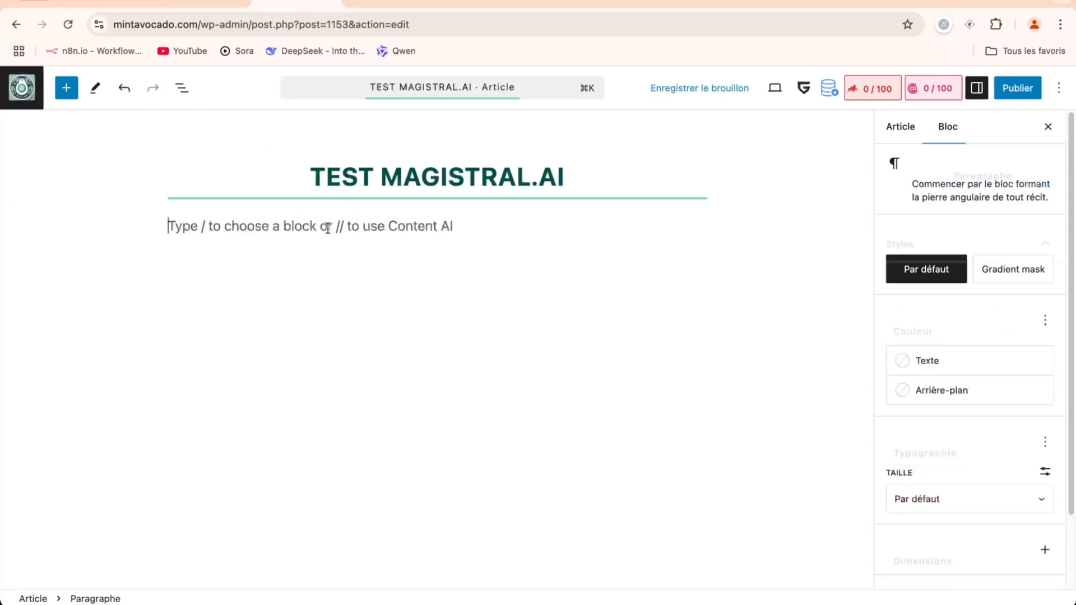
key(super+v)
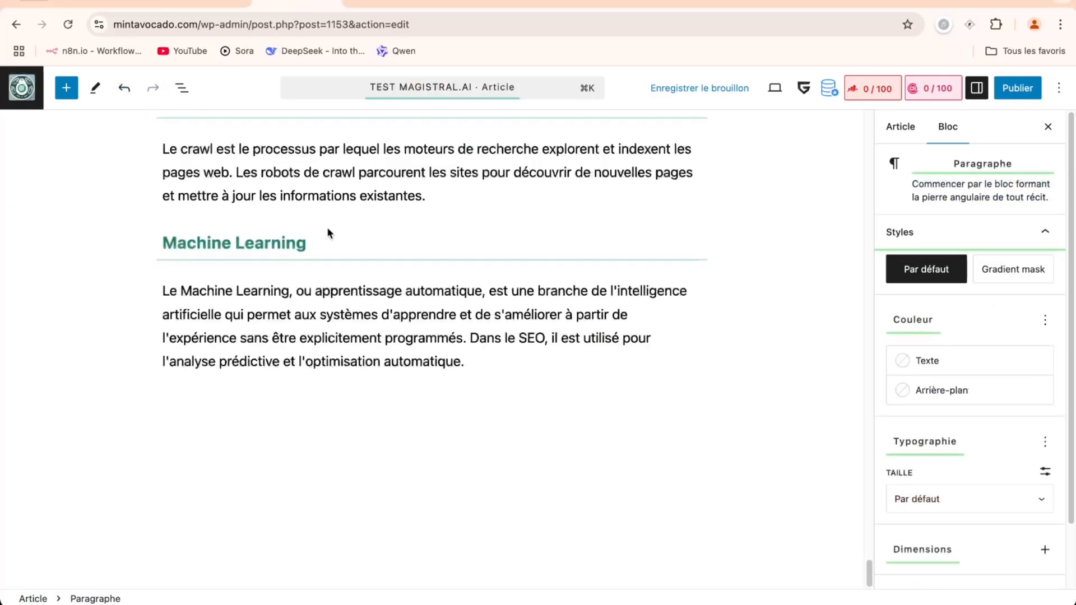
Compare the titles and introductions of the TEST MAGISTRAL.AI and TEST o3-mini article drafts.
scroll(328, 232, up, 20)
scroll(329, 229, up, 15)
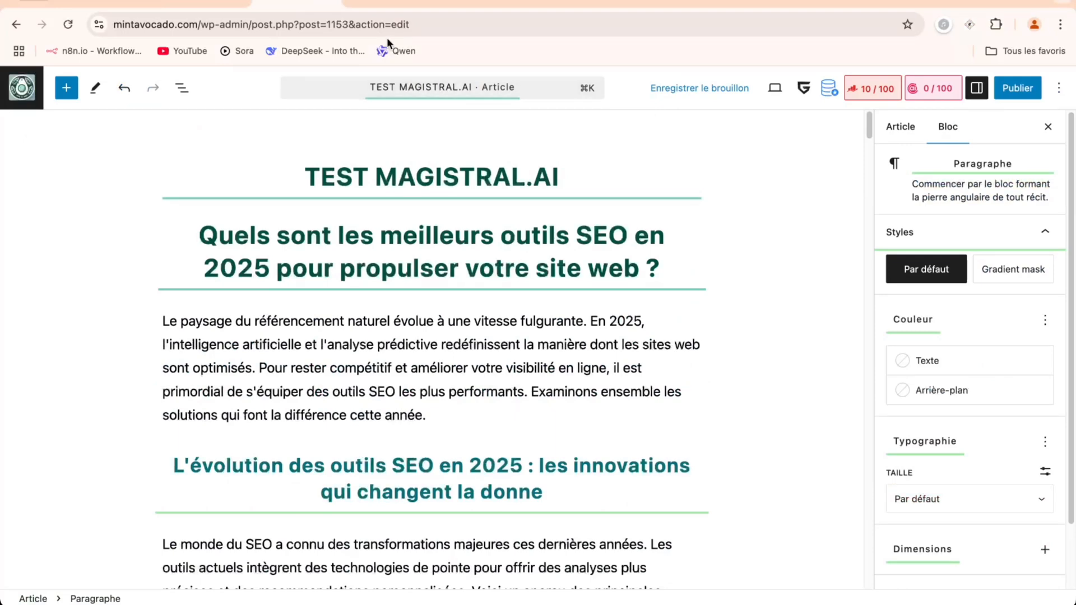
click(386, 2)
click(301, 2)
click(387, 2)
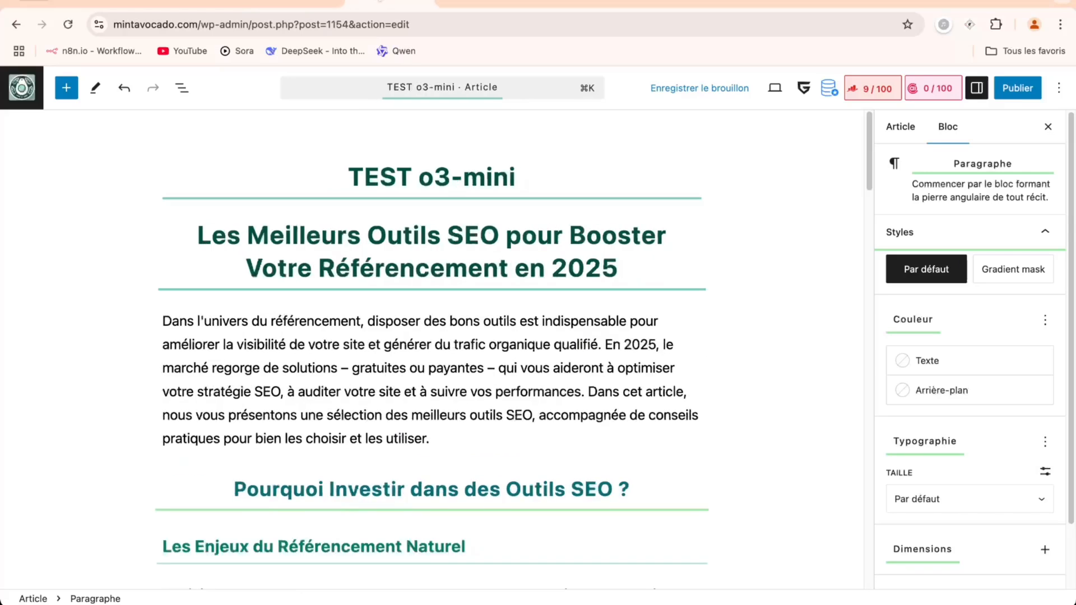
click(296, 3)
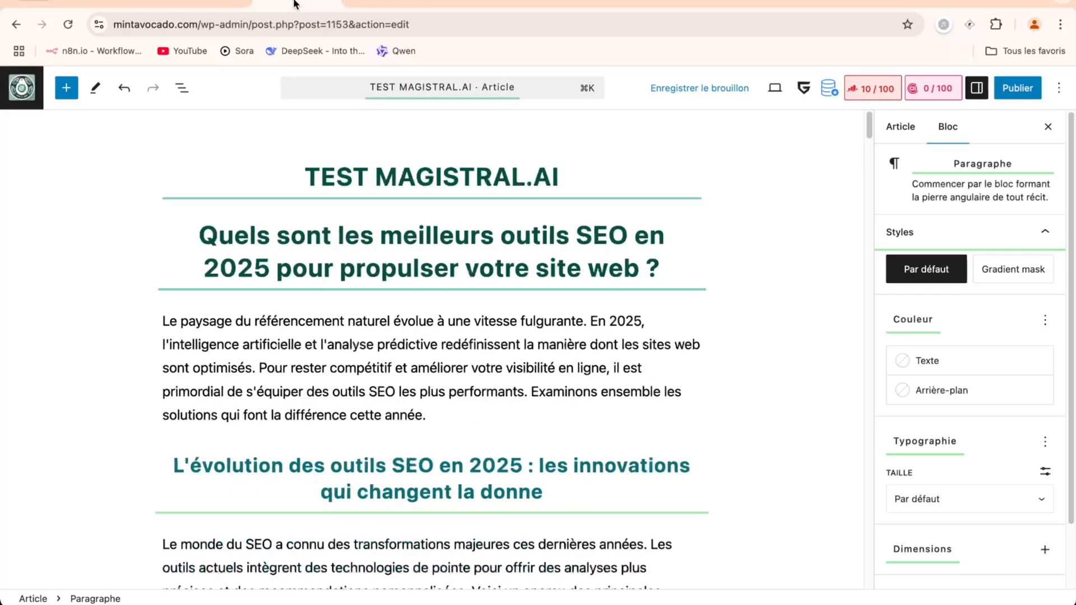
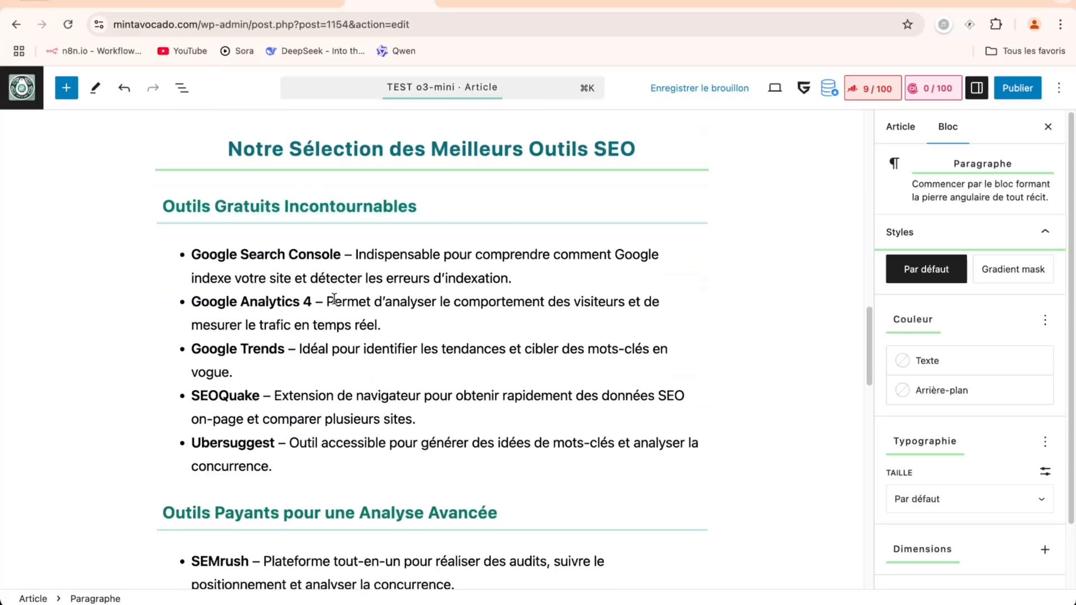
Read the five recommended SEO tool sections in the TEST MAGISTRAL.AI draft, from Semrush through Semji.
scroll(334, 298, down, 4)
click(297, 2)
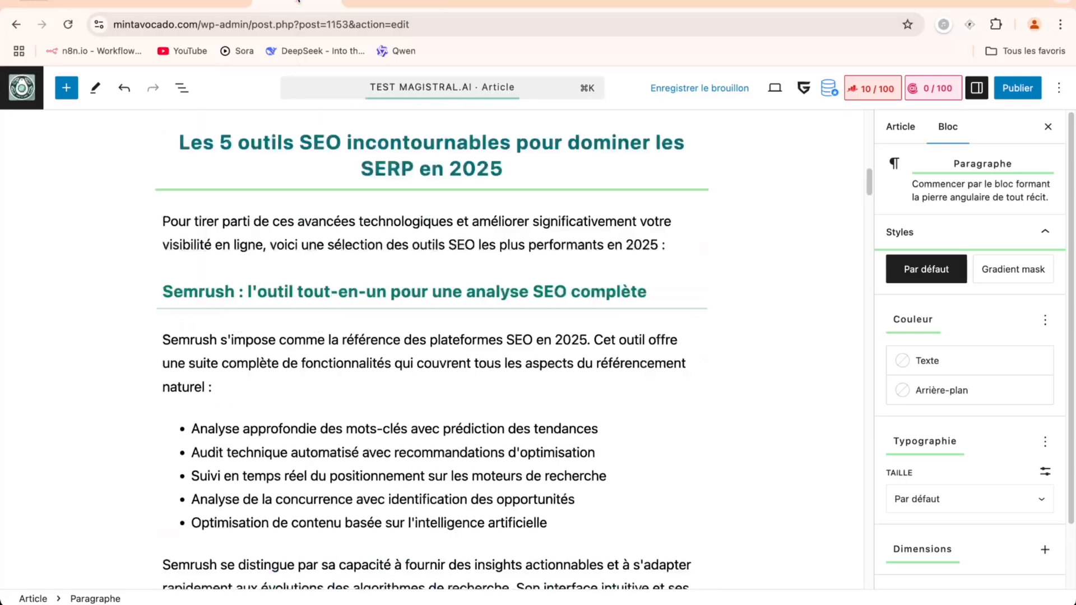
scroll(410, 277, down, 2)
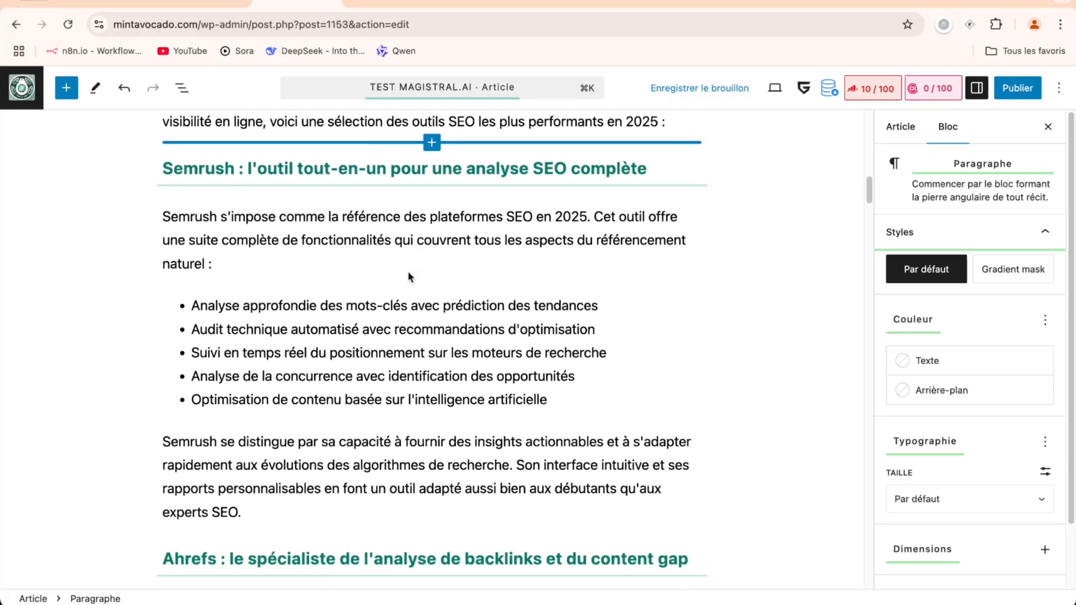
scroll(410, 277, down, 10)
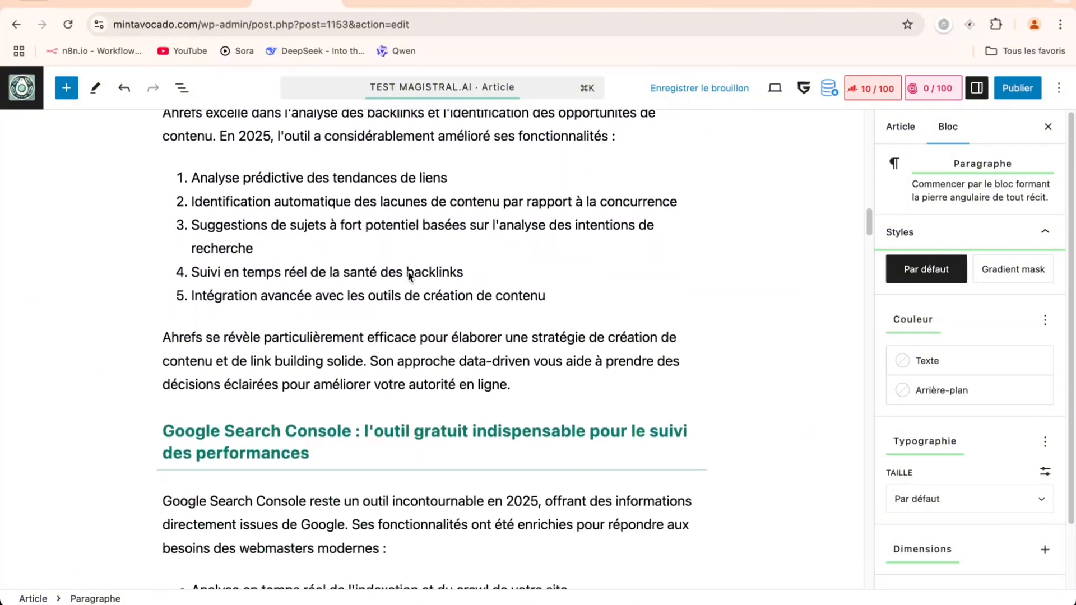
scroll(408, 273, down, 8)
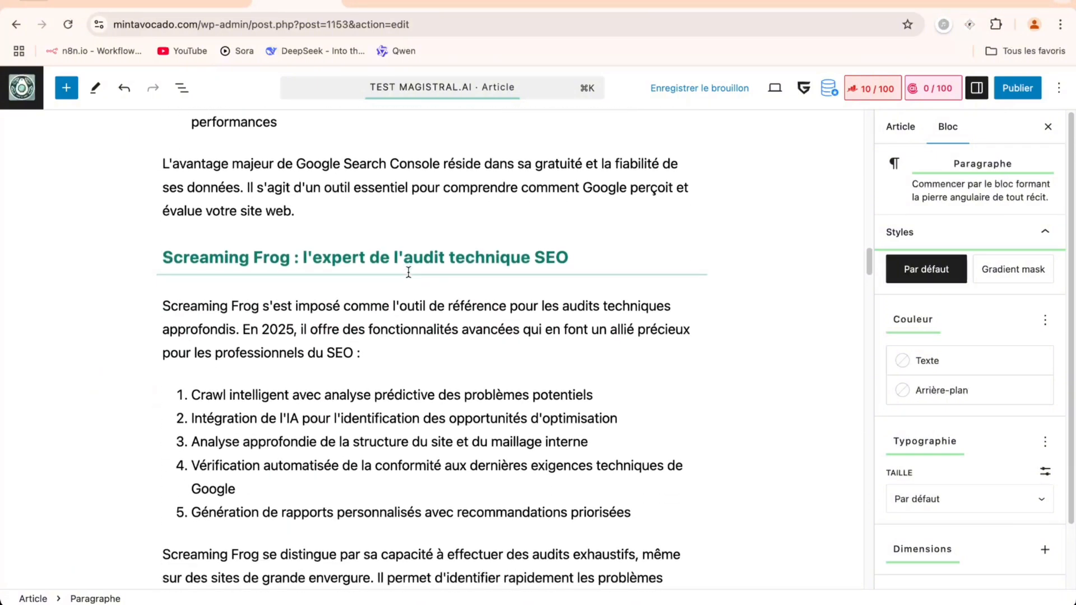
scroll(409, 272, down, 1)
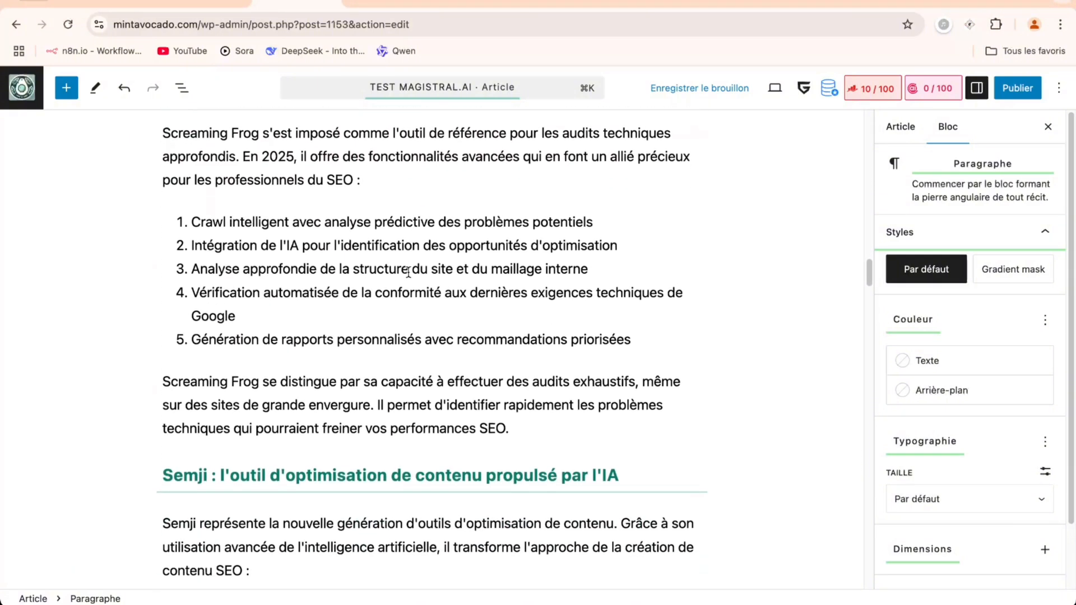
scroll(409, 272, down, 10)
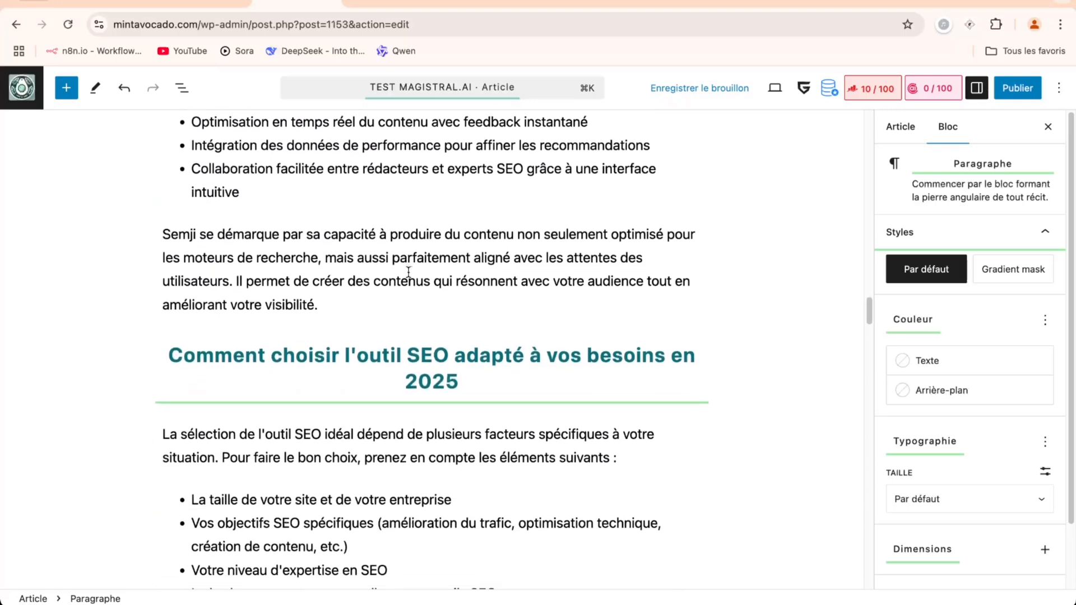
scroll(409, 272, down, 4)
Review the selection criteria and the free and paid tool lists in the TEST o3-mini draft.
click(392, 3)
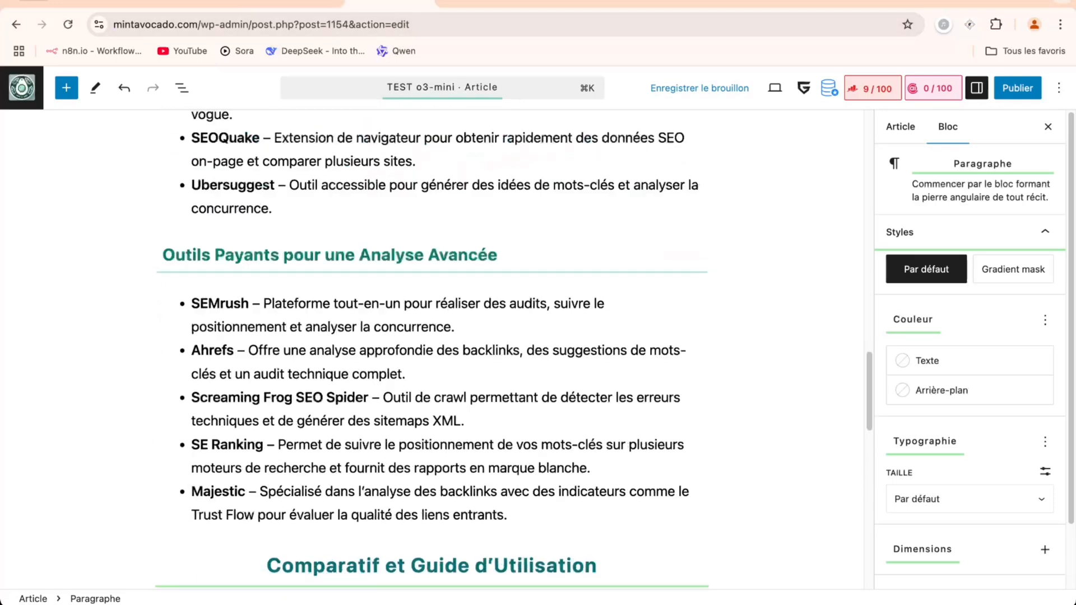
scroll(402, 234, up, 10)
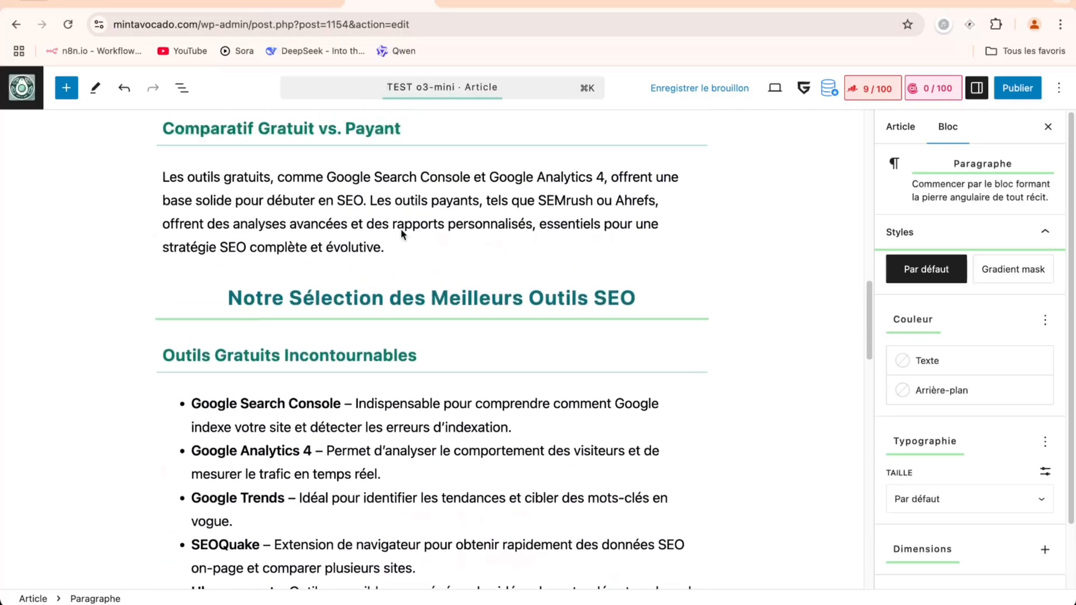
scroll(401, 230, up, 2)
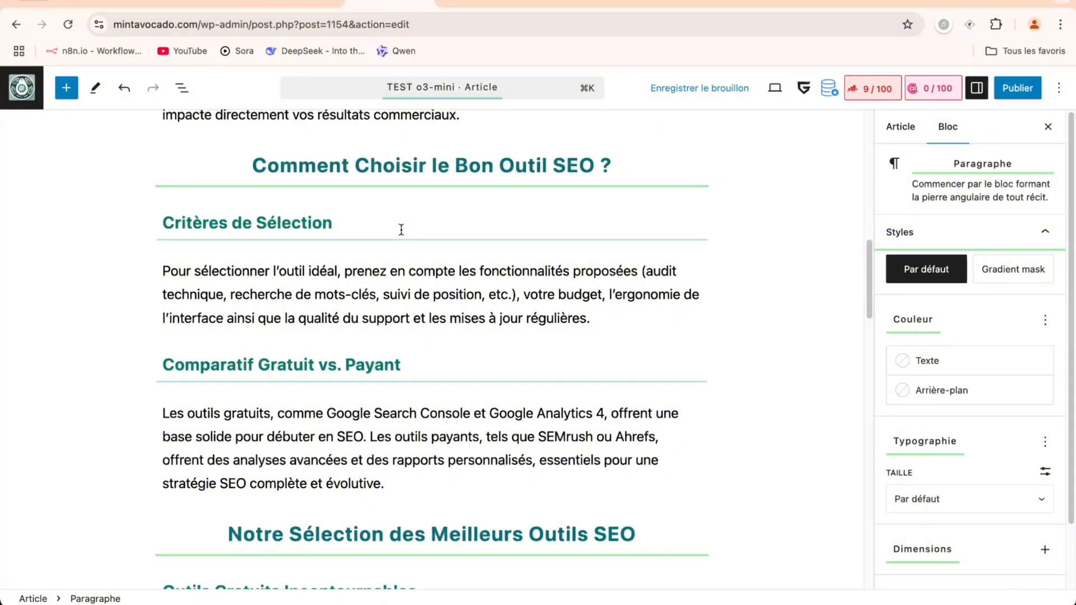
scroll(402, 230, down, 7)
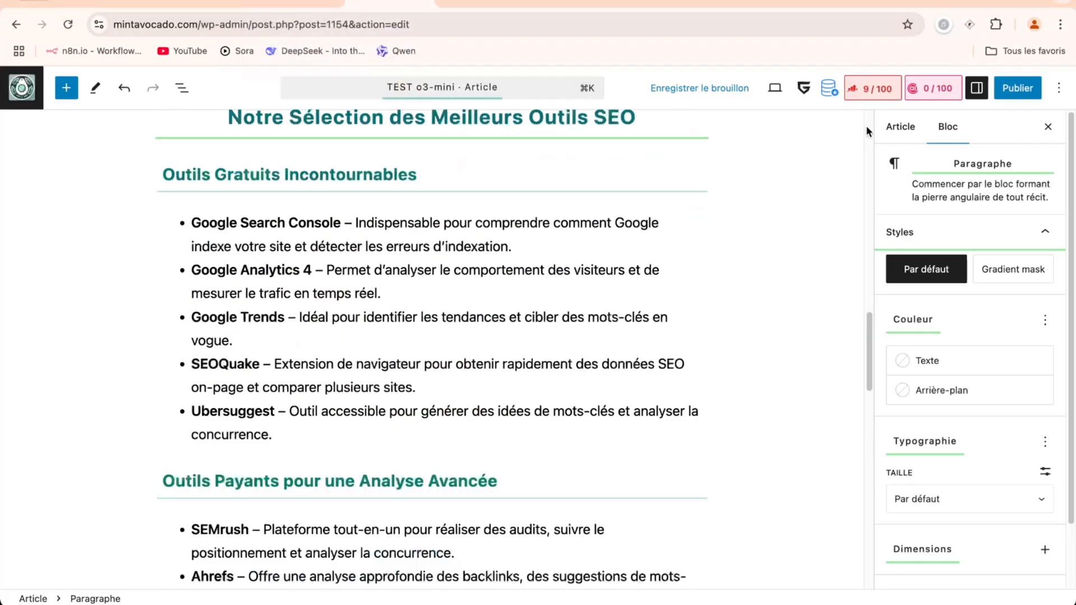
Show both drafts' article details to compare word counts, and read the tool choice and 2025 SEO challenges sections in TEST MAGISTRAL.AI.
click(899, 127)
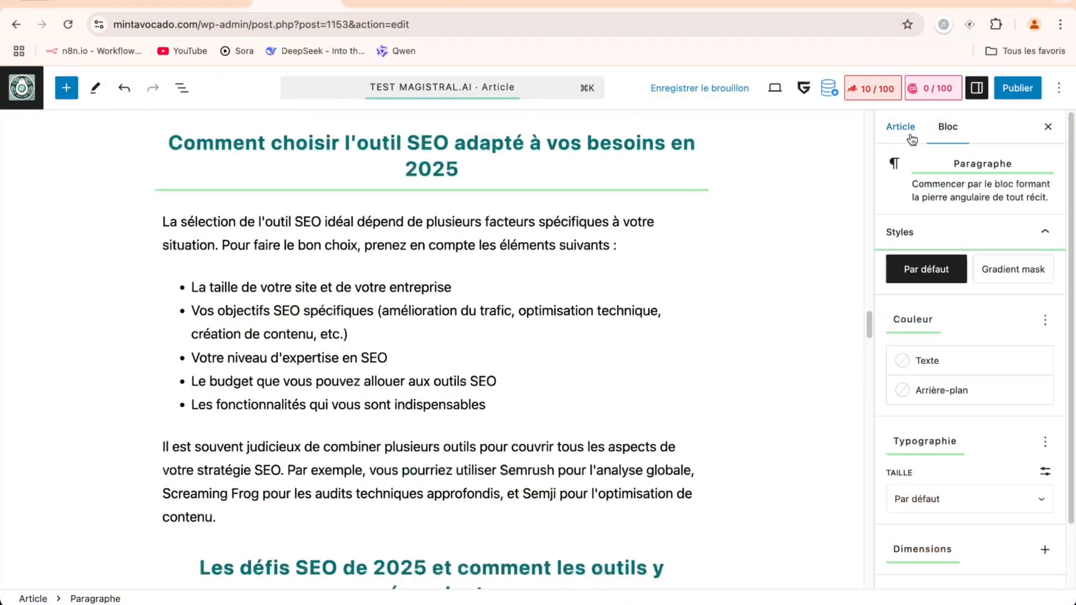
click(911, 134)
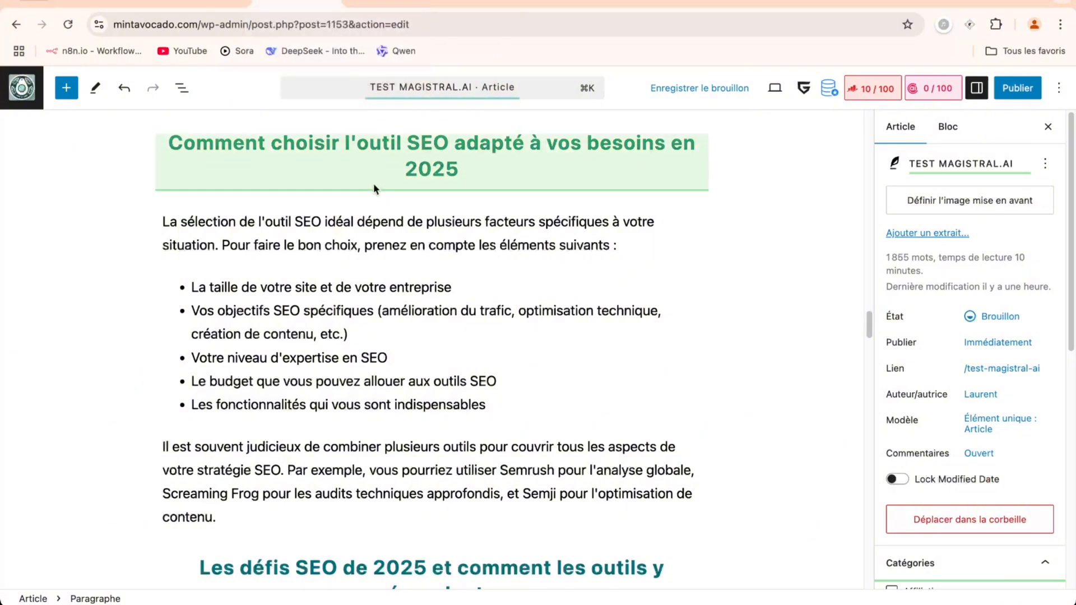
scroll(383, 311, down, 1)
scroll(382, 311, down, 10)
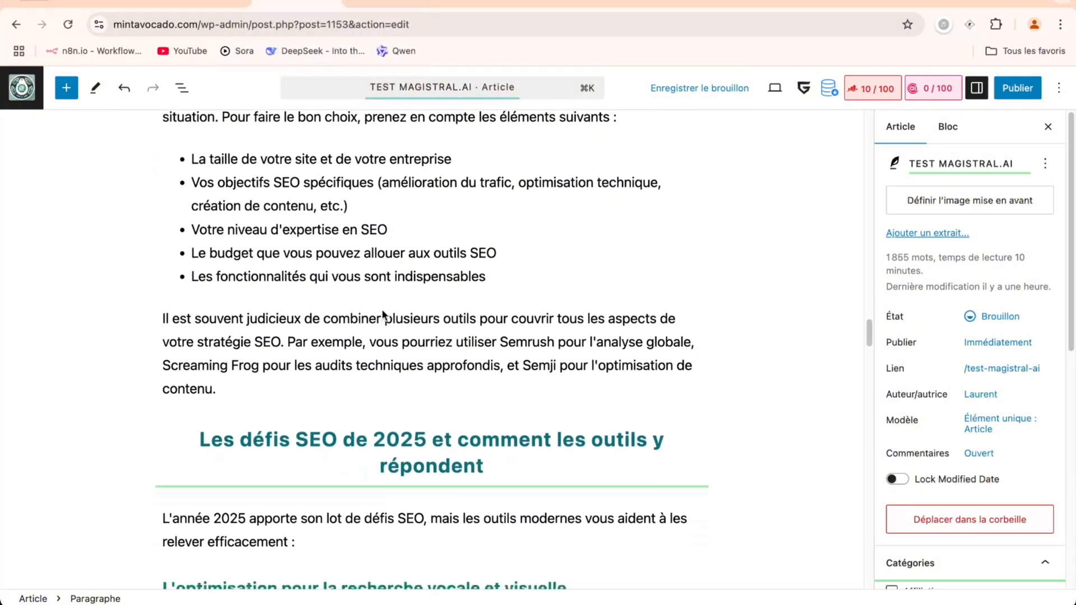
scroll(383, 310, down, 3)
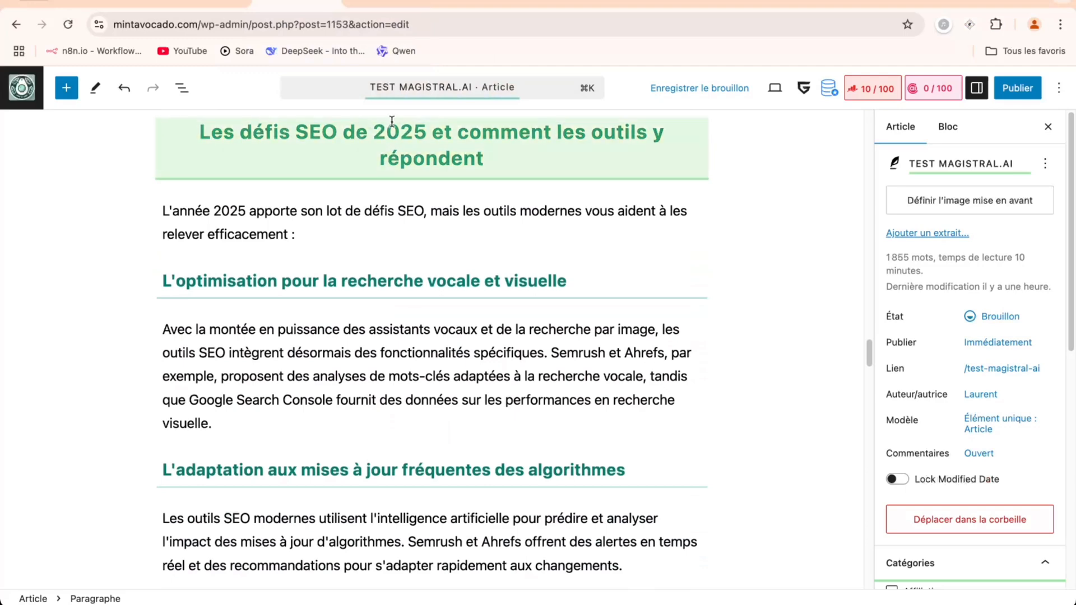
Review the TEST o3-mini draft from the comparison and usage guide through the case studies and conclusion.
click(388, 3)
scroll(398, 242, down, 12)
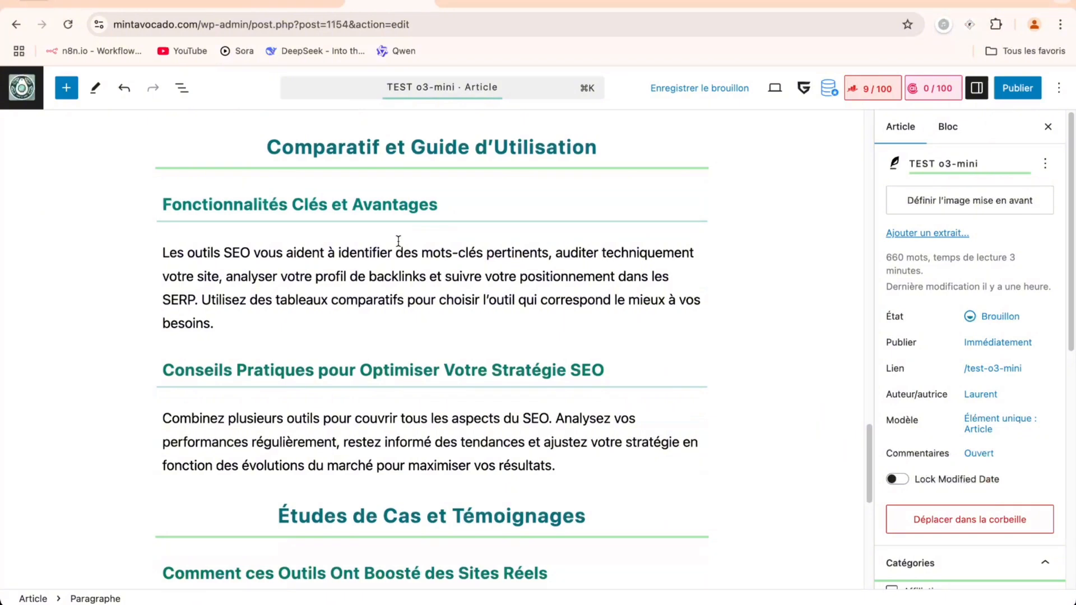
scroll(398, 241, down, 9)
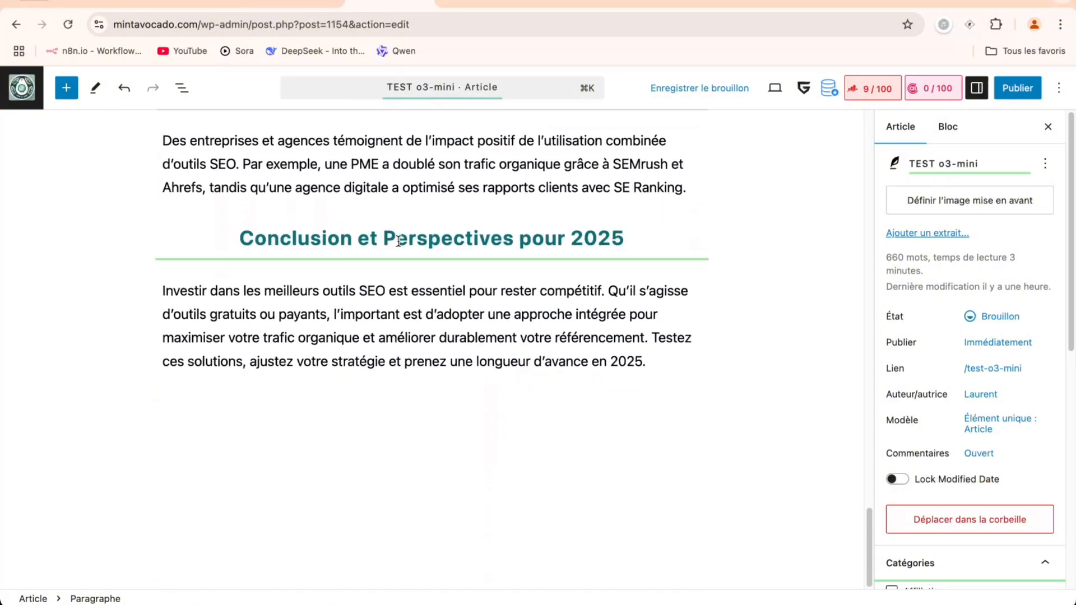
scroll(398, 241, up, 4)
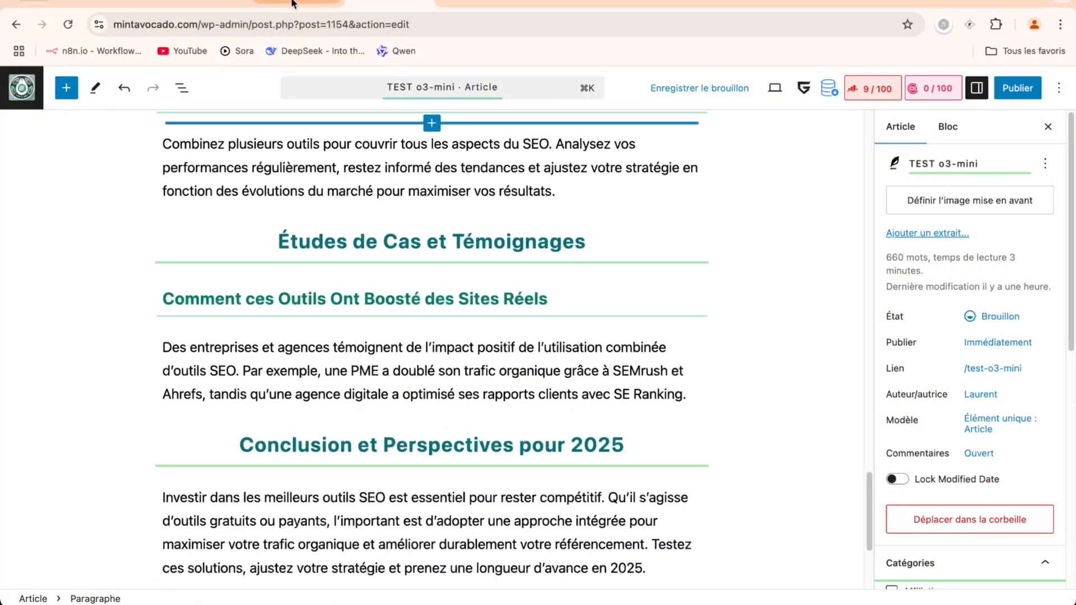
Examine the data analysis sections, the free versus paid tools table and the ROI recommendations in the TEST MAGISTRAL.AI draft.
click(291, 2)
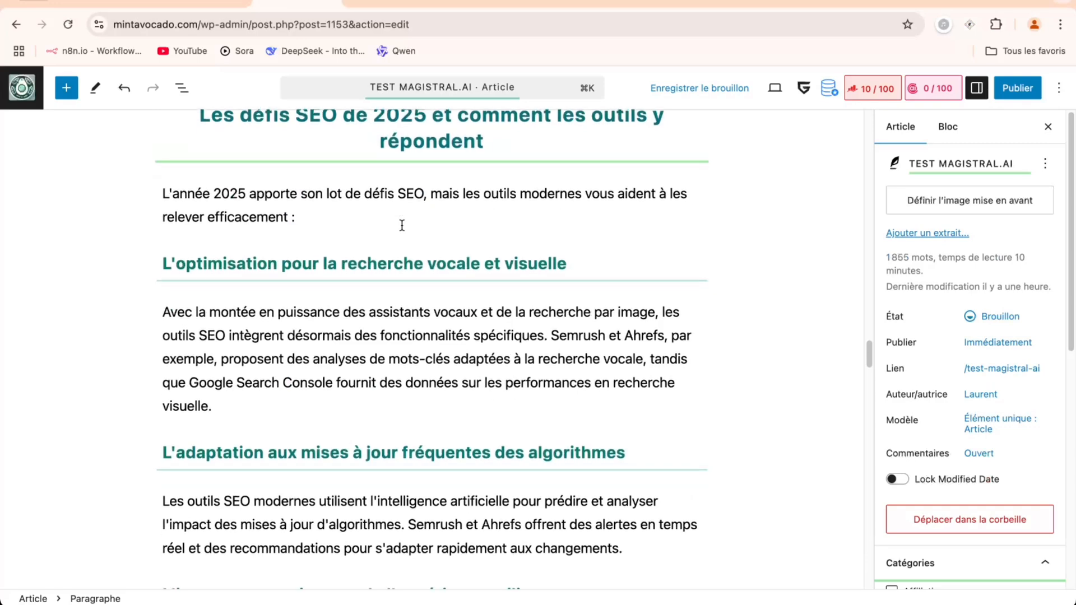
scroll(402, 225, down, 11)
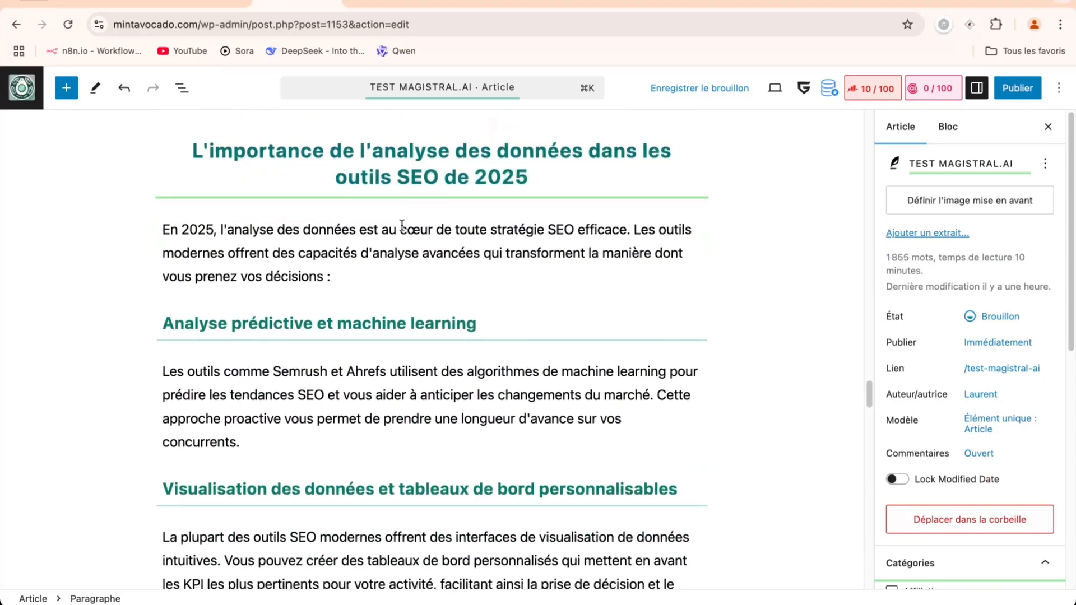
scroll(402, 225, down, 6)
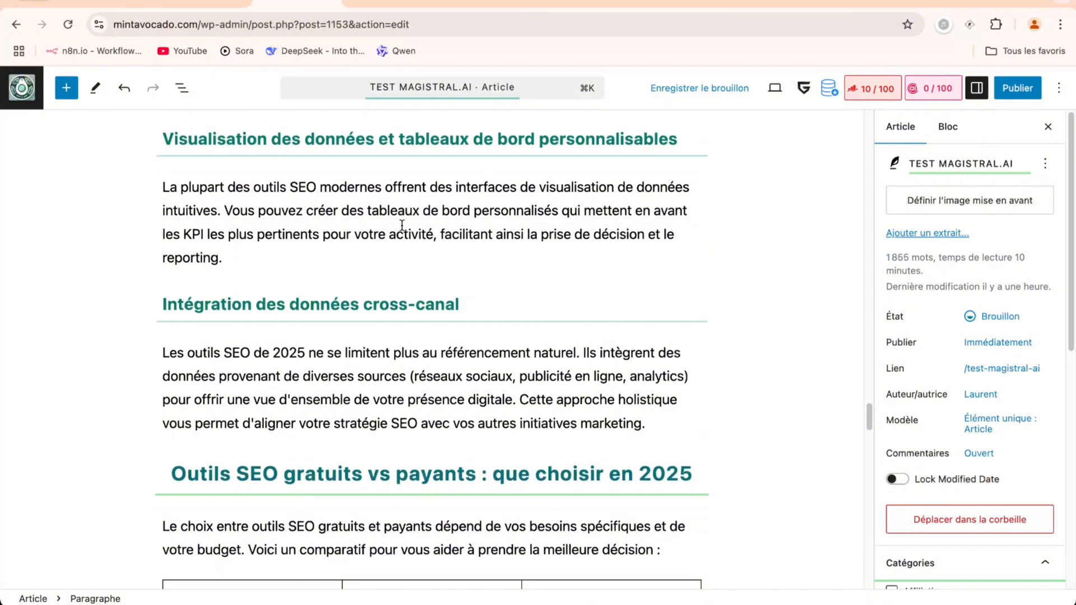
scroll(402, 225, down, 6)
scroll(402, 226, up, 1)
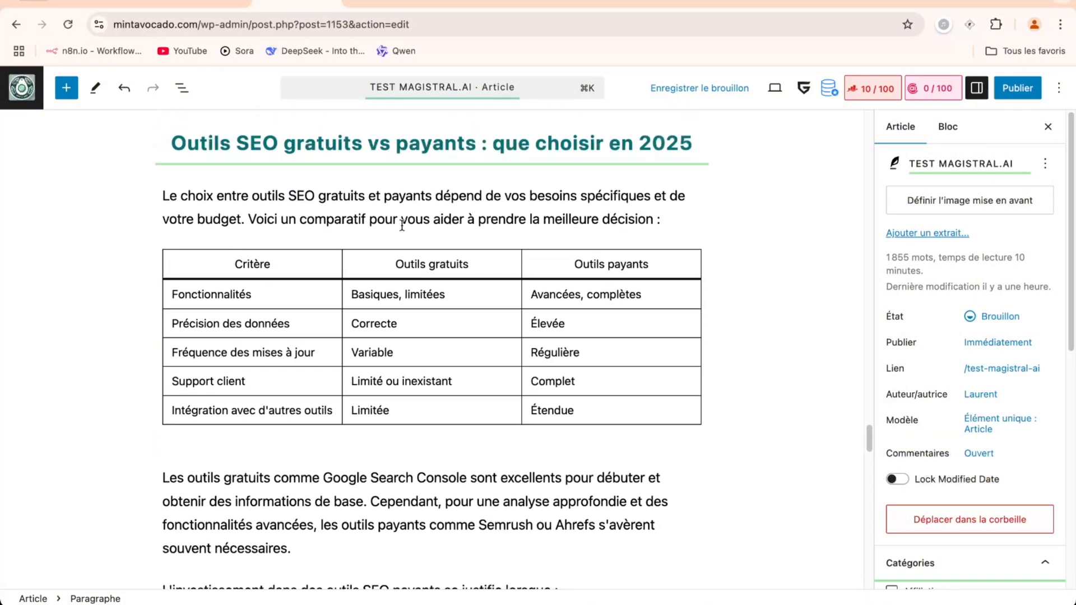
scroll(402, 225, down, 11)
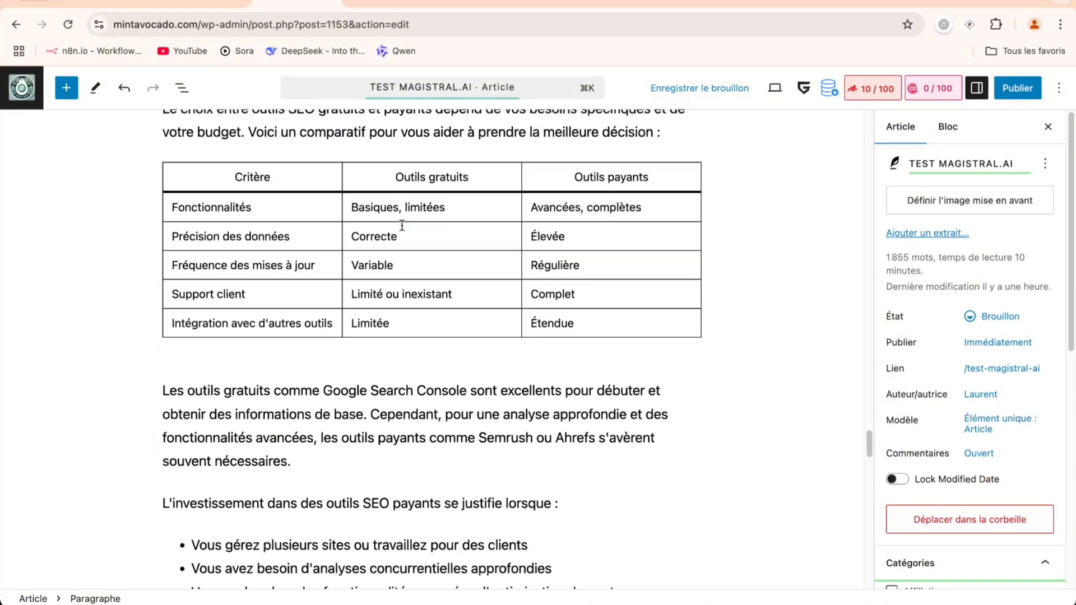
scroll(402, 226, down, 12)
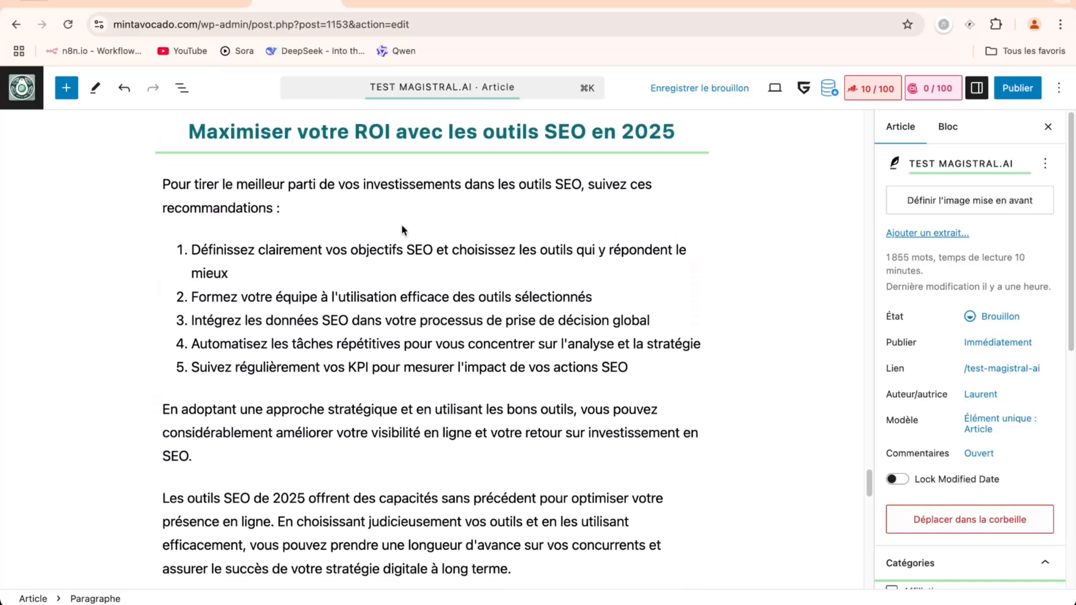
Review the list of cited products and the definitions at the end of the TEST MAGISTRAL.AI draft.
scroll(402, 227, down, 3)
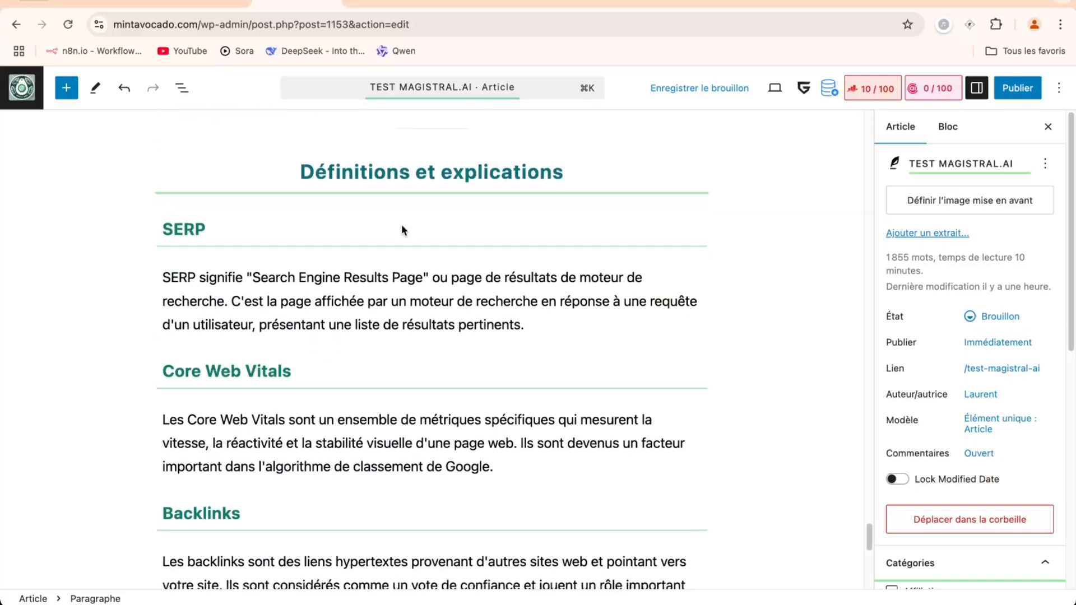
scroll(402, 226, up, 7)
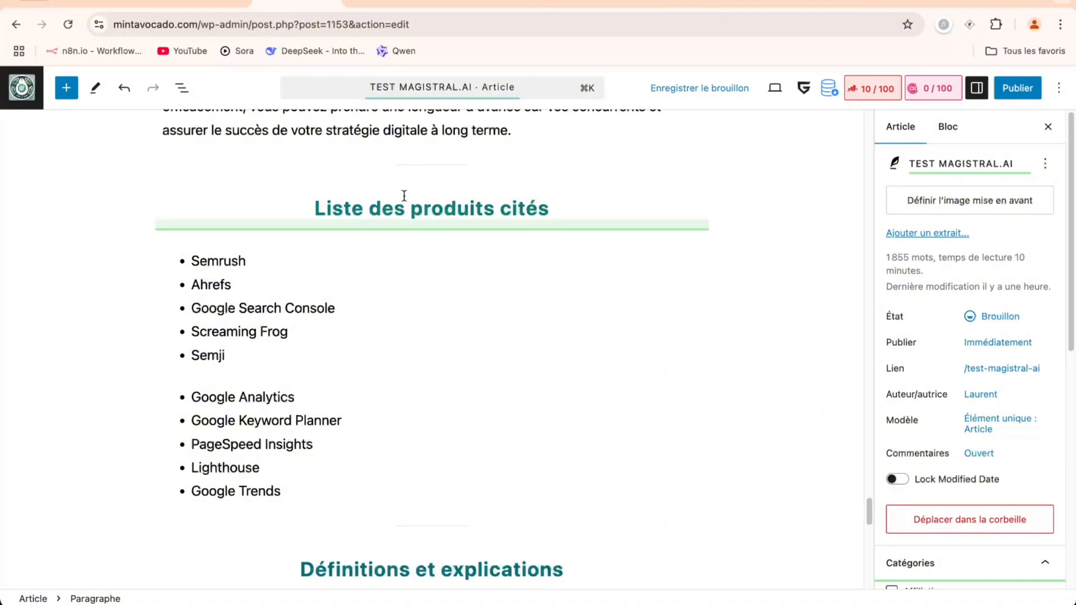
scroll(389, 317, down, 5)
scroll(389, 319, down, 3)
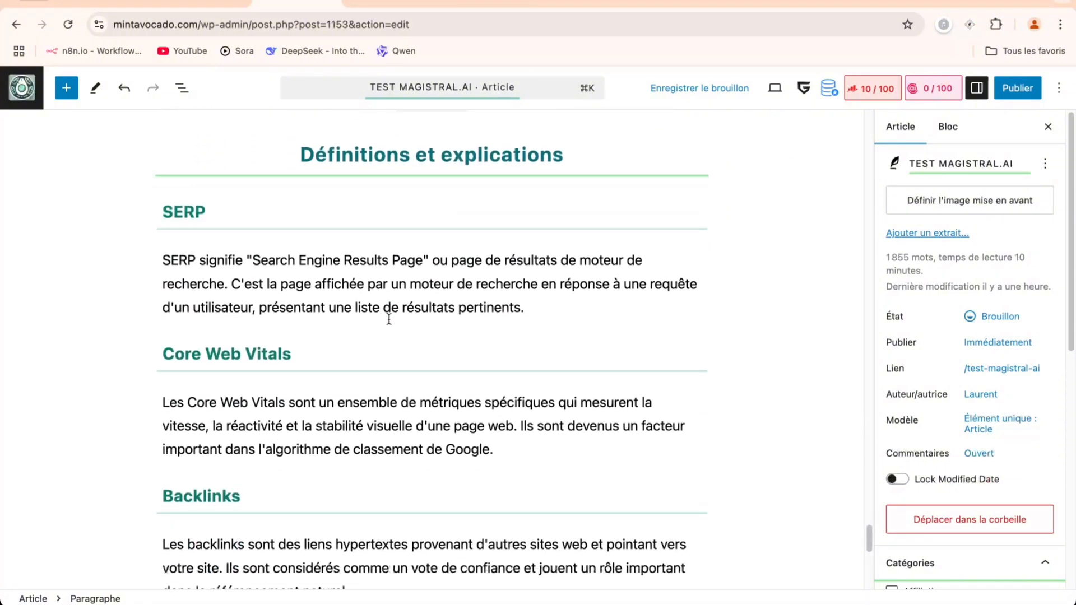
scroll(427, 260, down, 10)
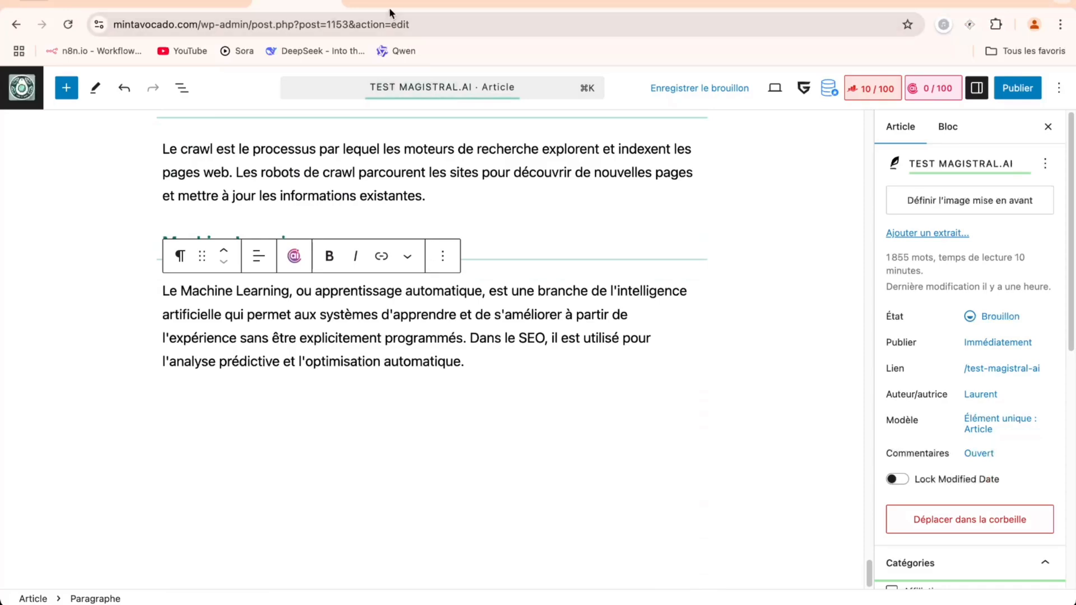
Recheck the TEST o3-mini draft from its conclusion back up to its introduction.
click(389, 8)
scroll(425, 320, down, 4)
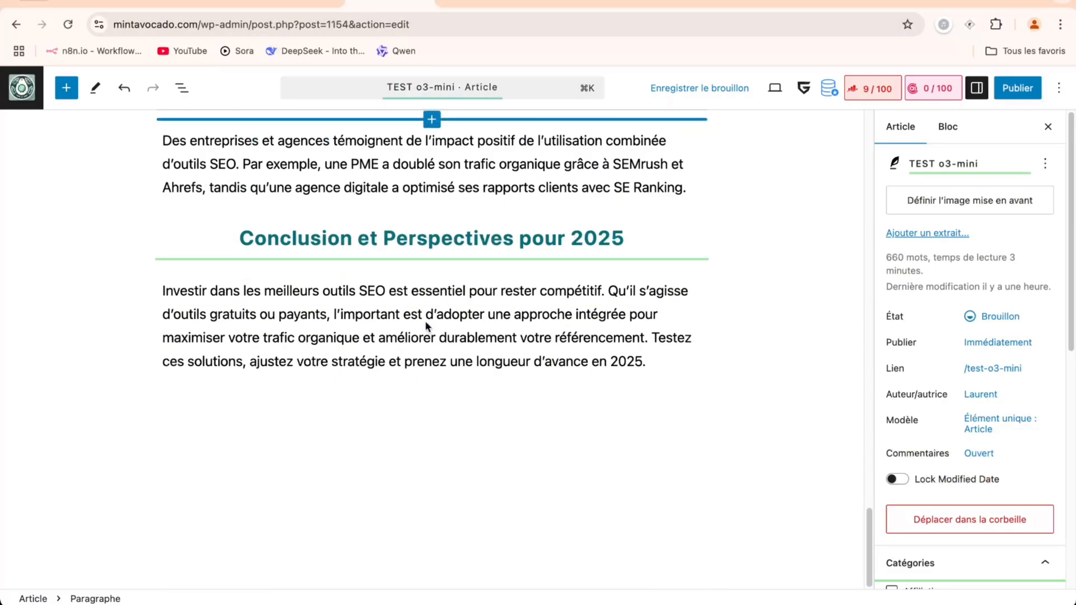
scroll(425, 320, up, 20)
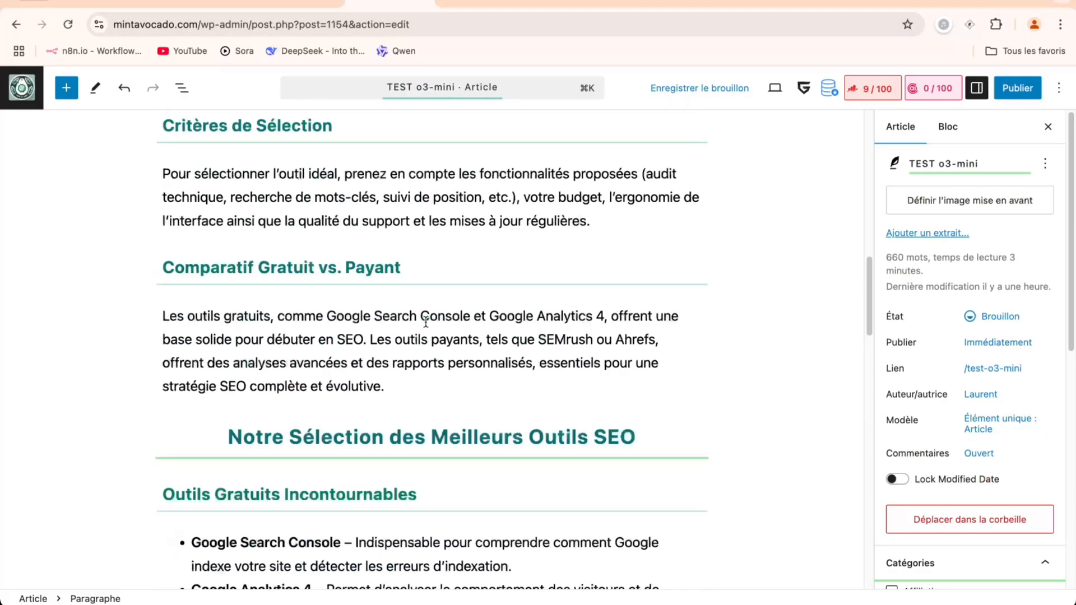
scroll(426, 323, up, 10)
scroll(427, 321, down, 4)
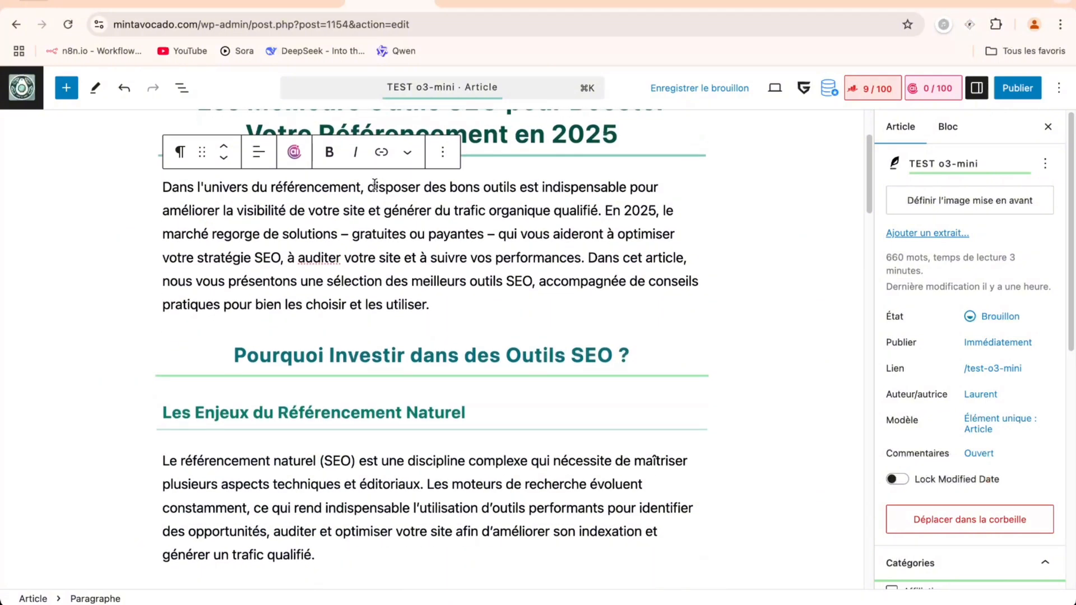
Switch to ChatGPT and send the prompt "Recrée la structure Hn en ajoutant des insights sur 2025 et une FAQ en bas de page.".
click(205, 1)
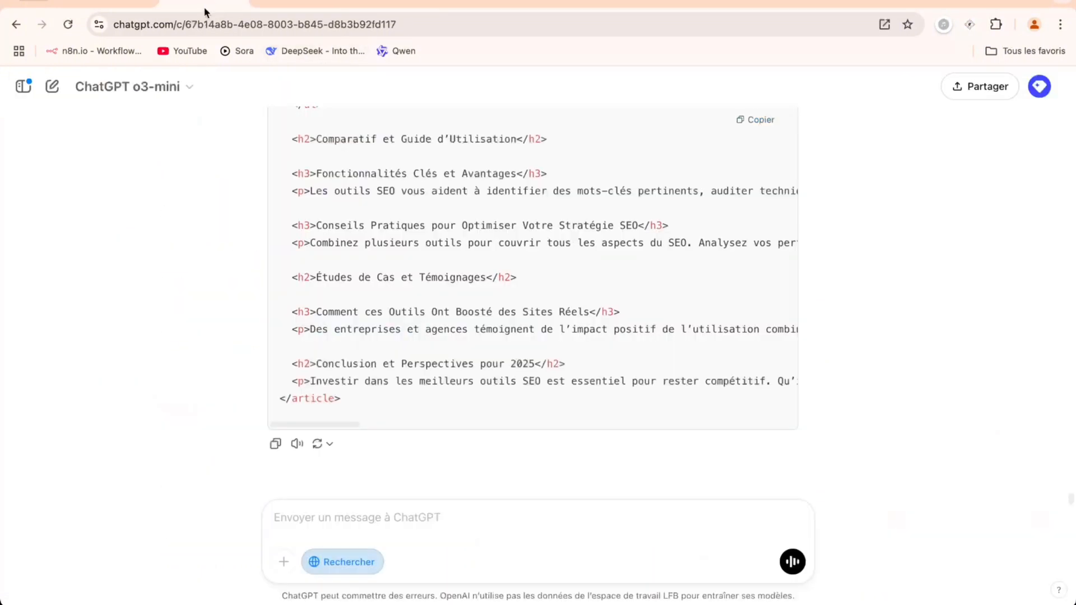
click(376, 506)
text(En)
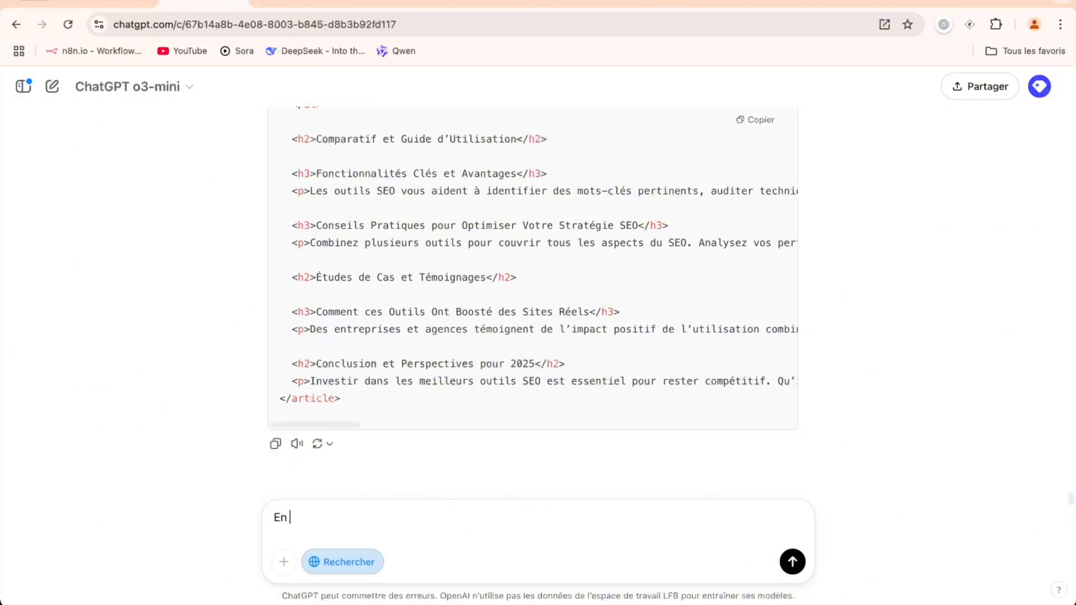
key(BackSpace)
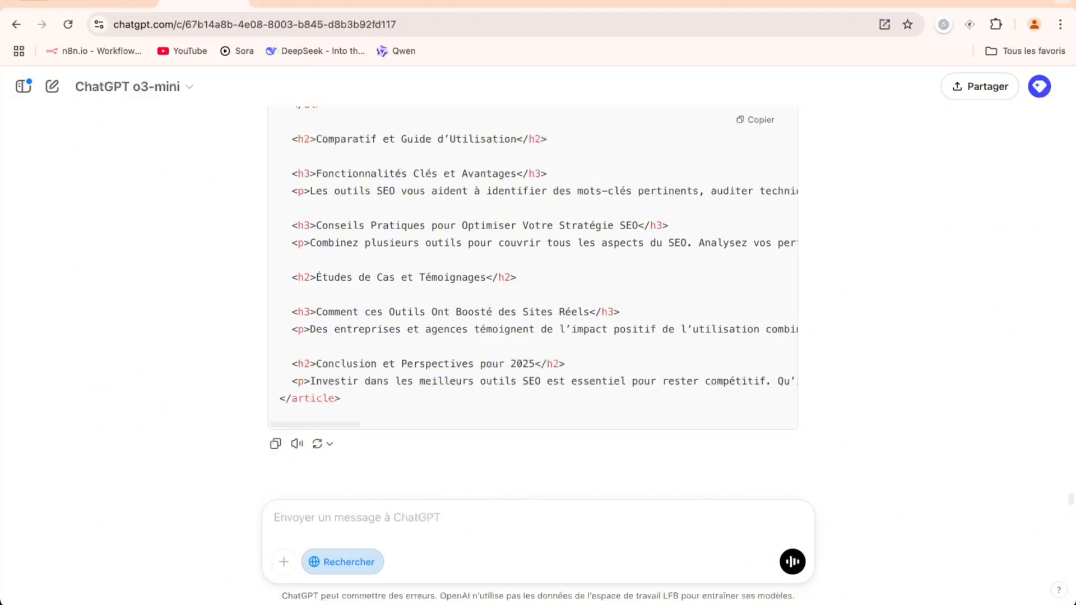
text(Recr)
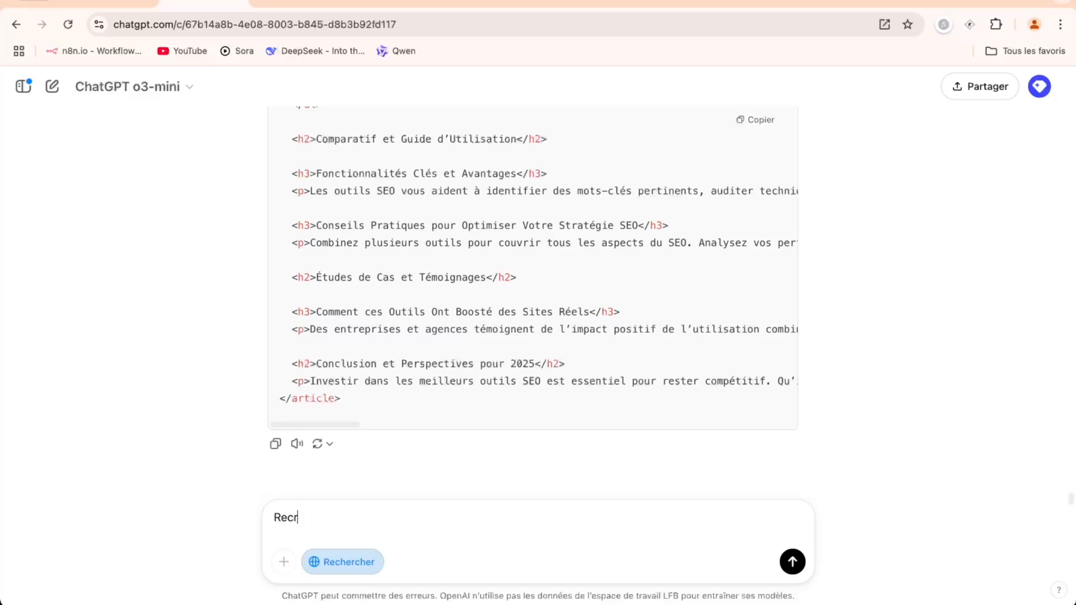
text(ée la structure Hn)
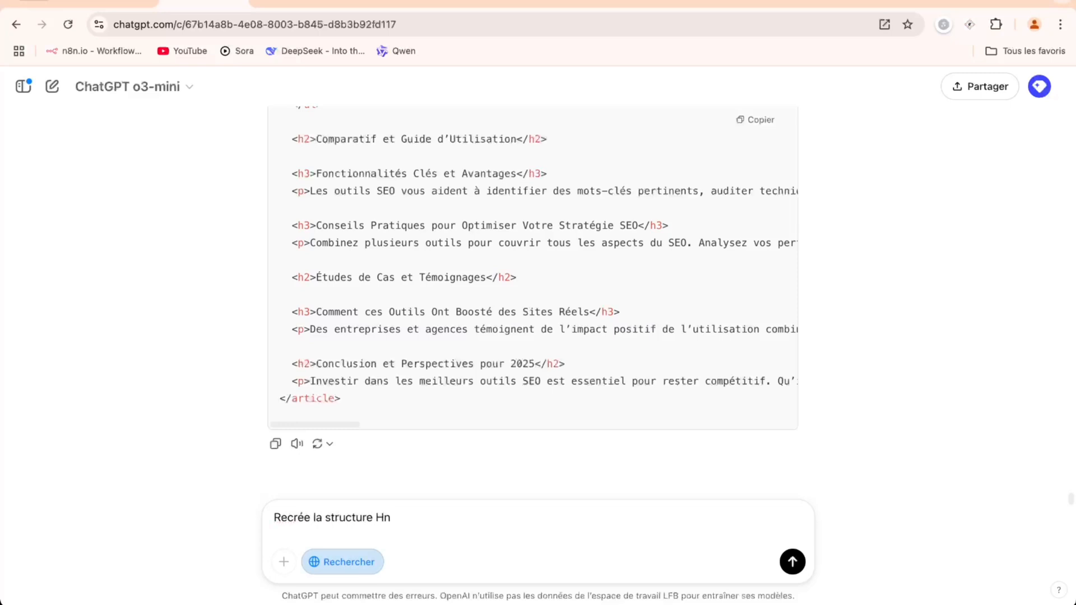
text( en ajoutant des insight)
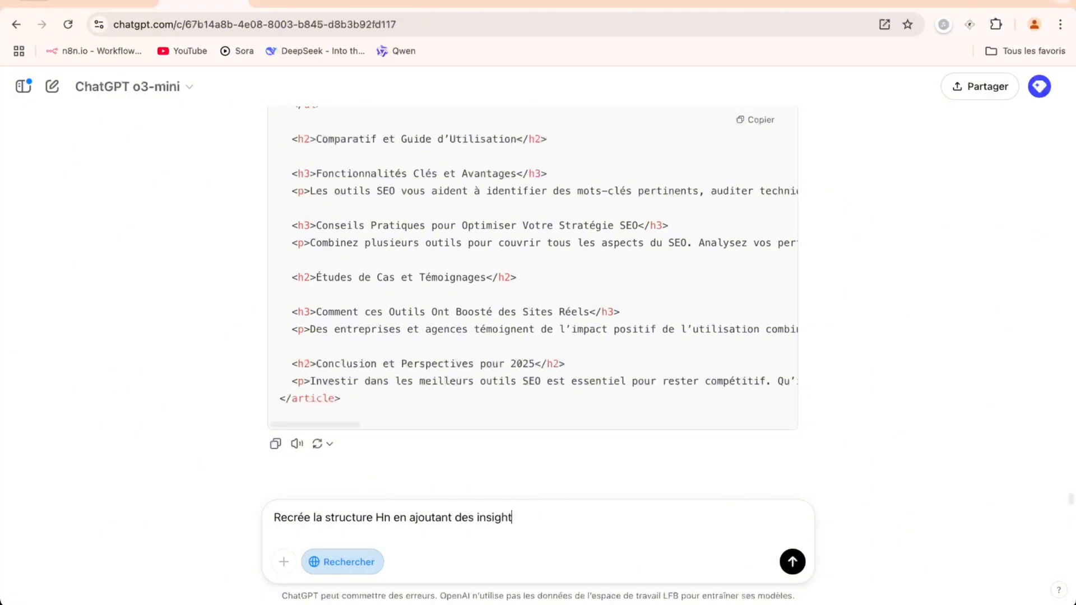
text(s sur 2025 et une FAQ e)
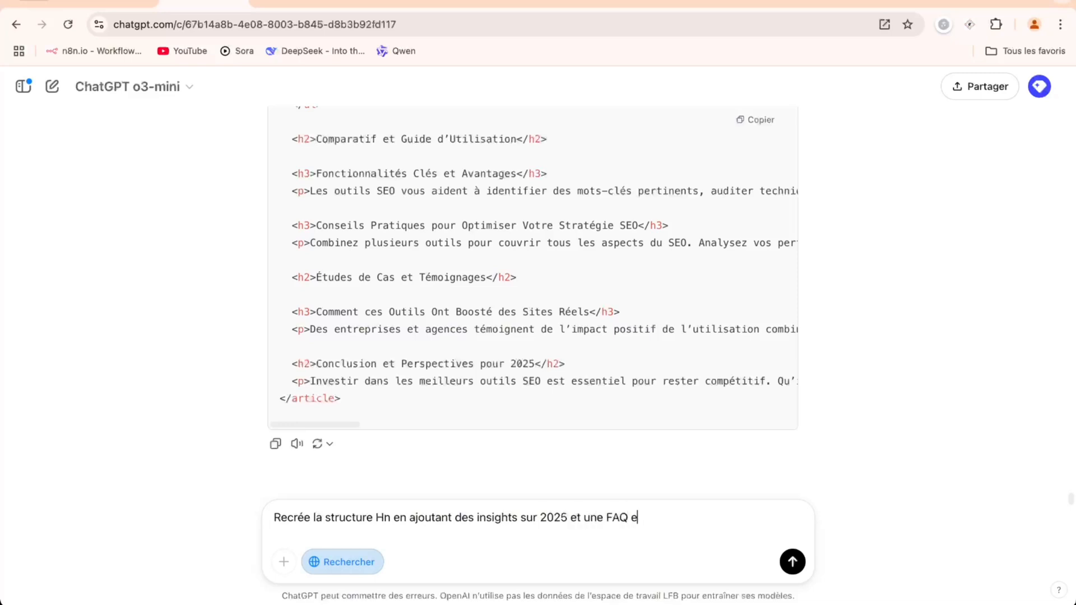
text(n bas de page.)
key(Return)
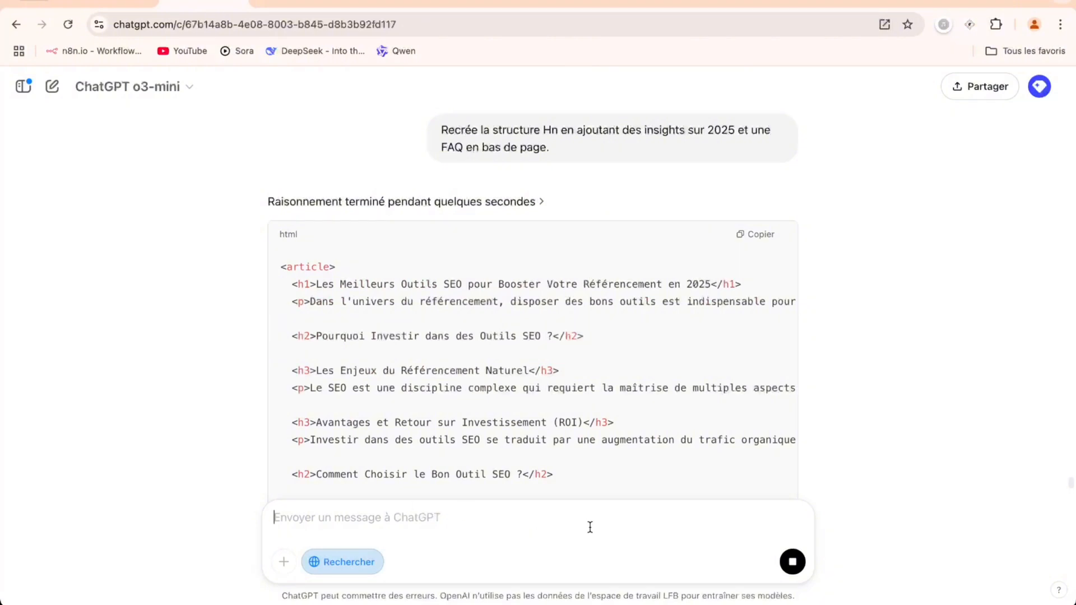
Check the regenerated HTML down to its conclusion and send "enleve le H2 conclusion et remplace le par un titre a vertu UX".
scroll(514, 334, down, 15)
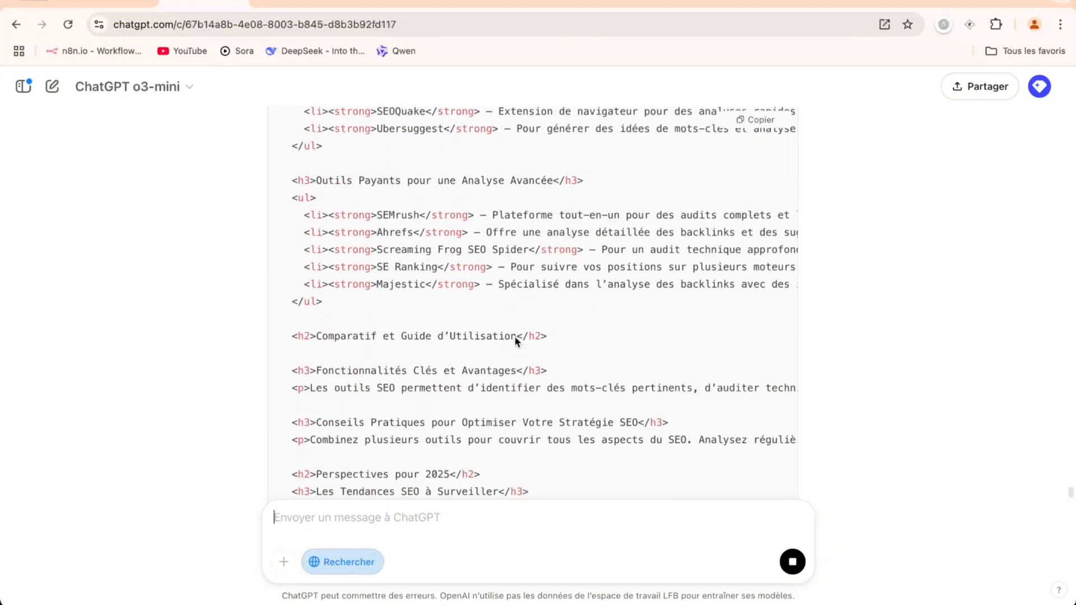
scroll(514, 335, down, 7)
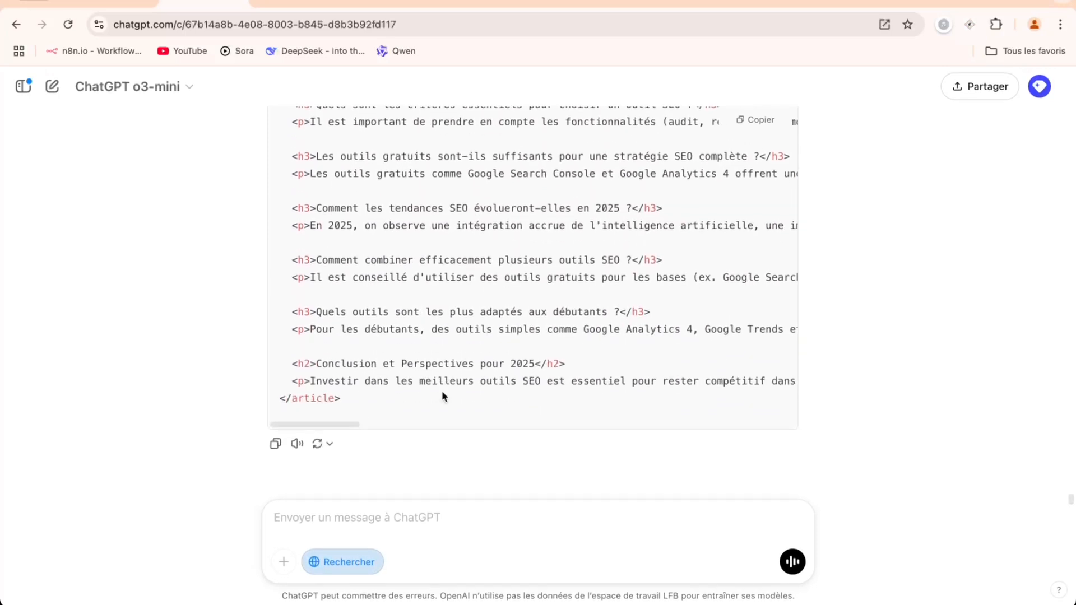
text(enle)
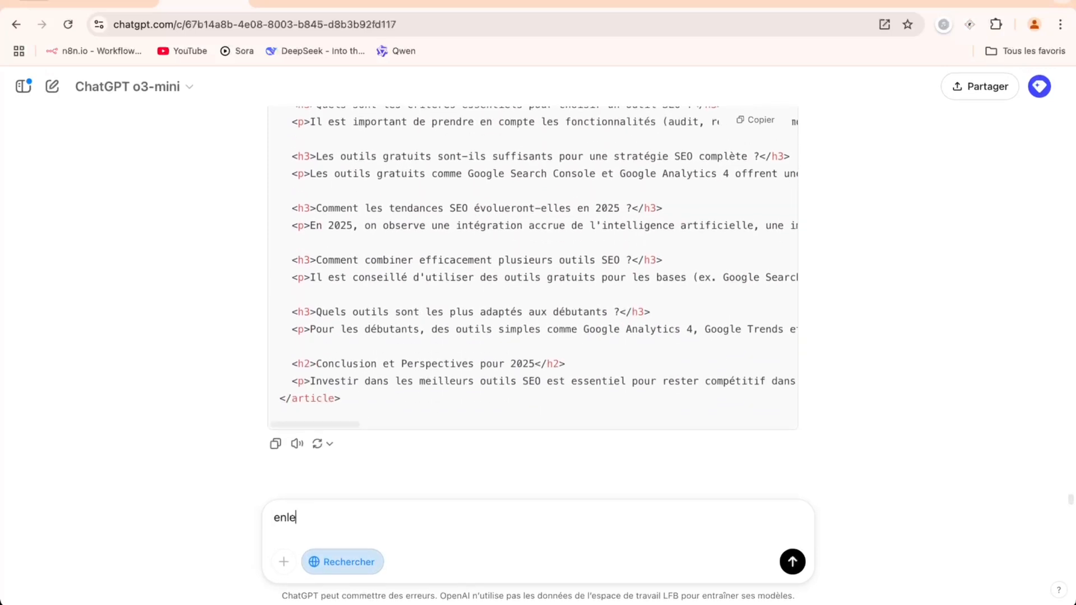
text(ve le H2 conclusion er)
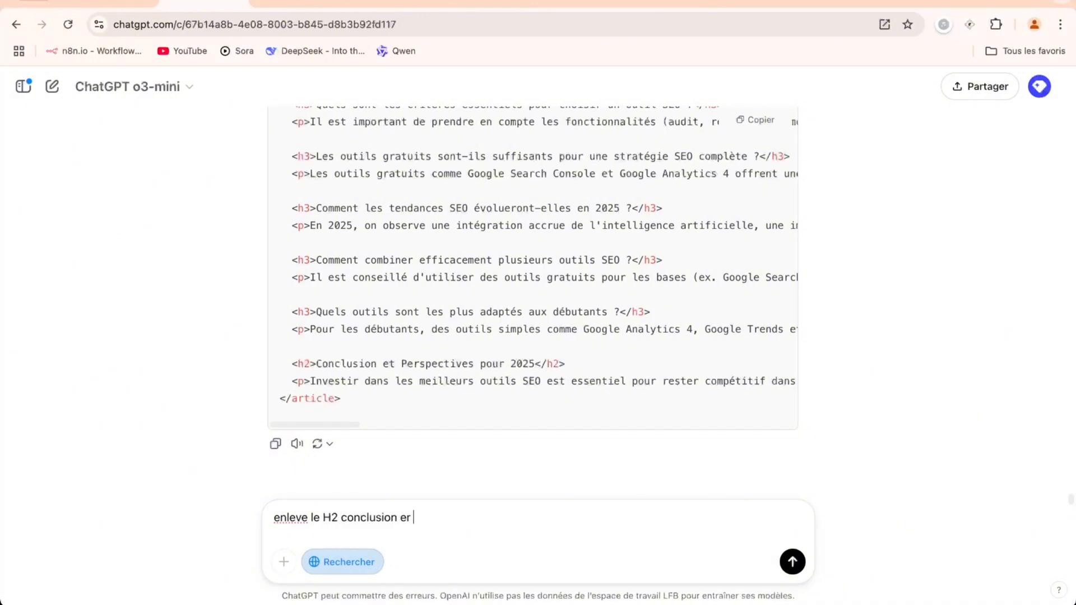
key(BackSpace)
key(BackSpace)
text(t remplace le par un )
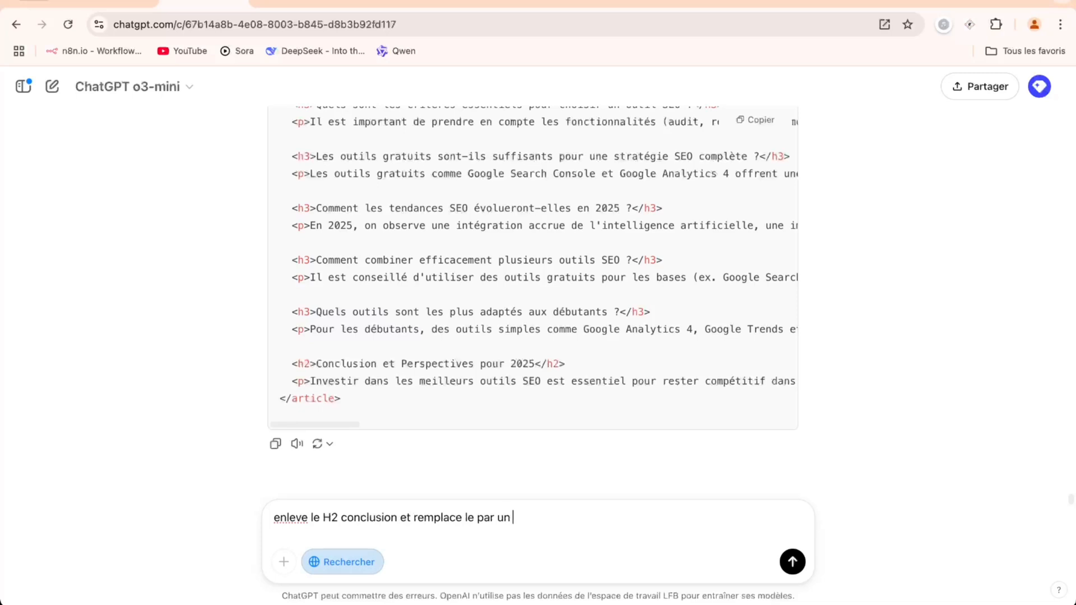
text(titre a vertu UX)
key(Return)
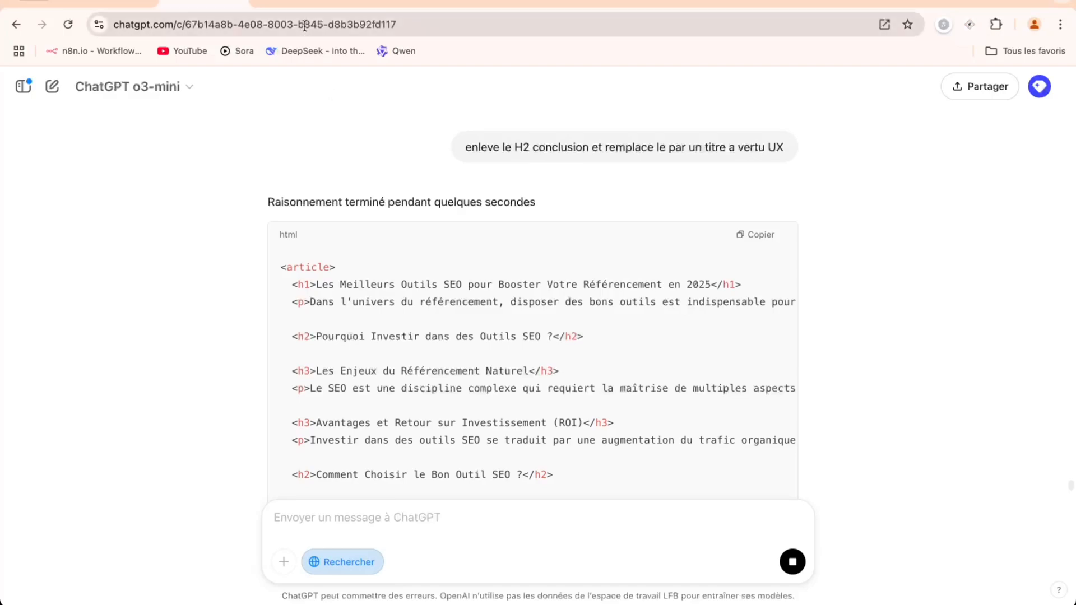
Switch to the outils SEO article in Magistral.ai and review its sections, from the tool presentations to the recommendations, product list and definitions.
click(299, 6)
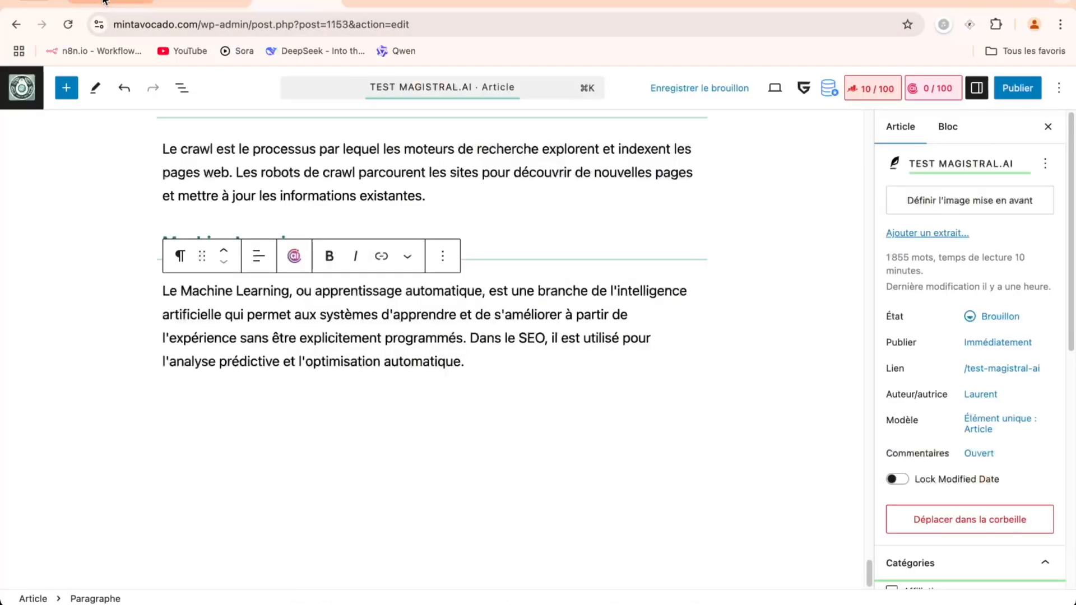
click(104, 3)
scroll(505, 301, down, 15)
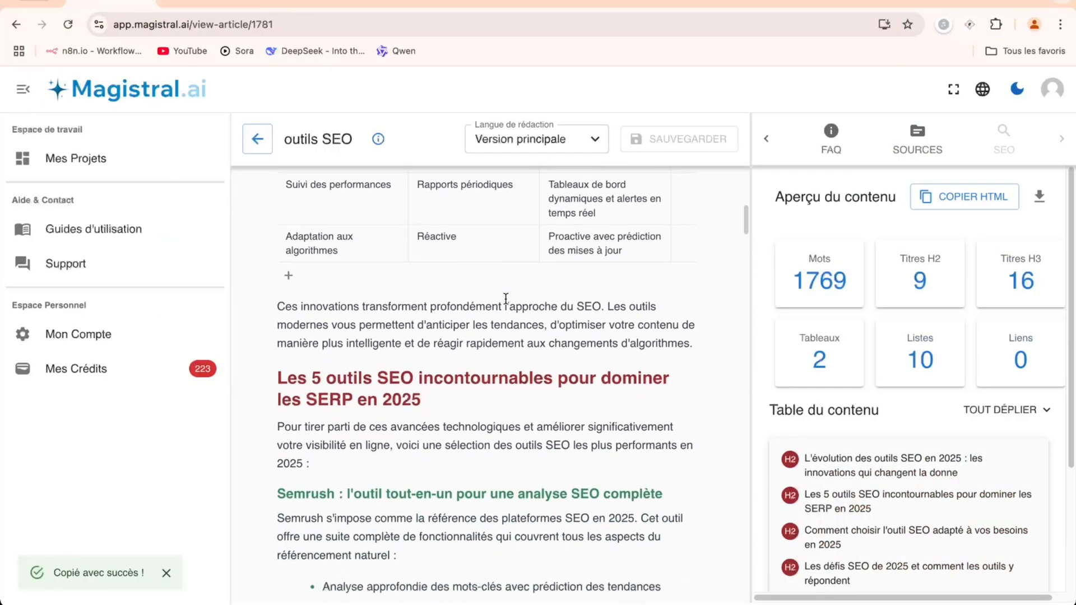
scroll(505, 298, down, 20)
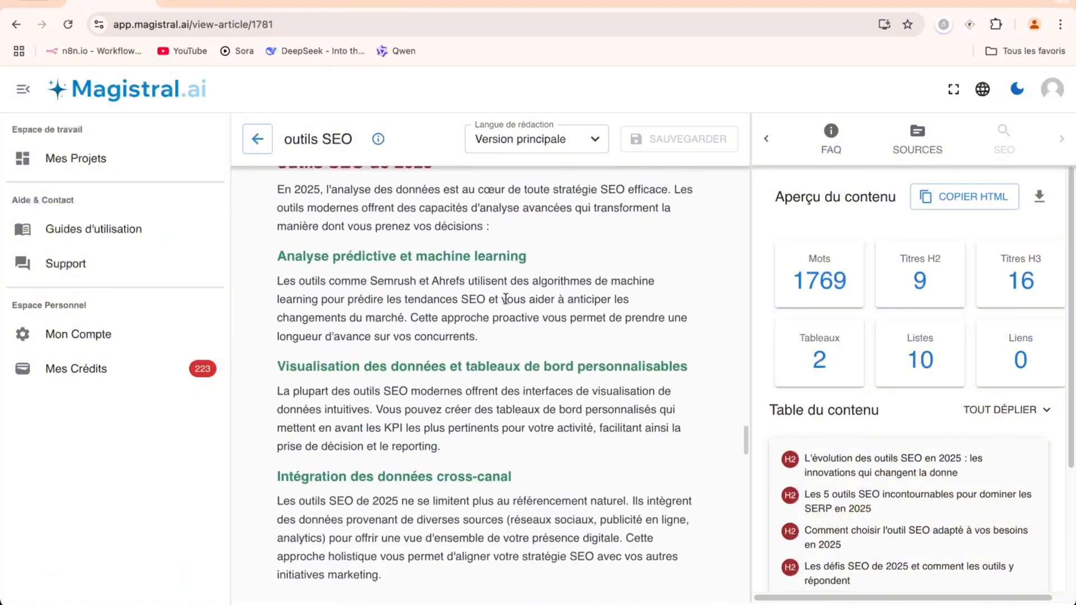
scroll(506, 299, down, 10)
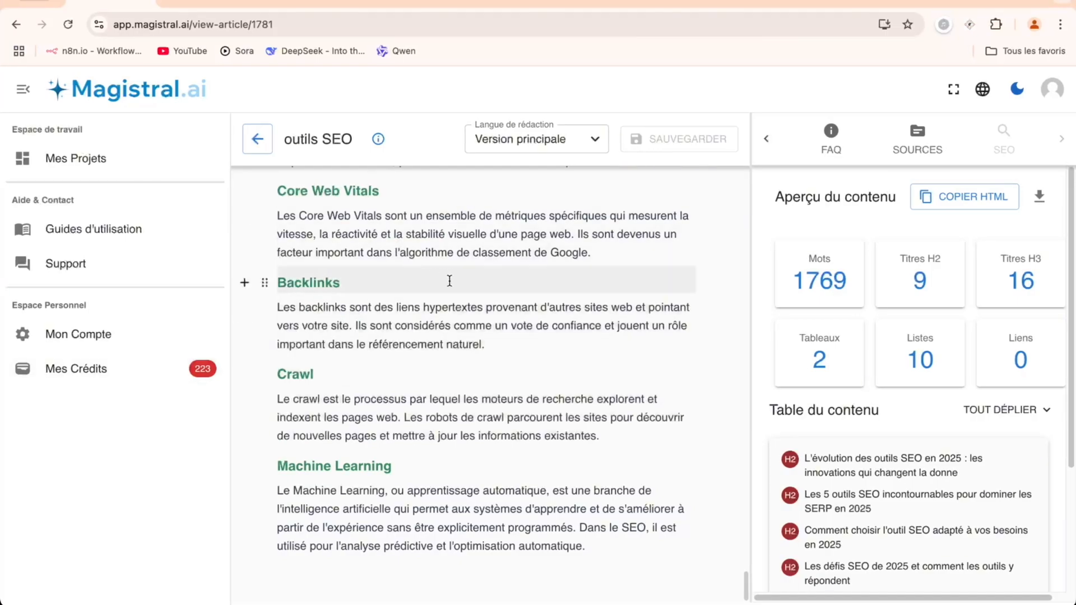
scroll(452, 280, down, 20)
scroll(452, 281, up, 20)
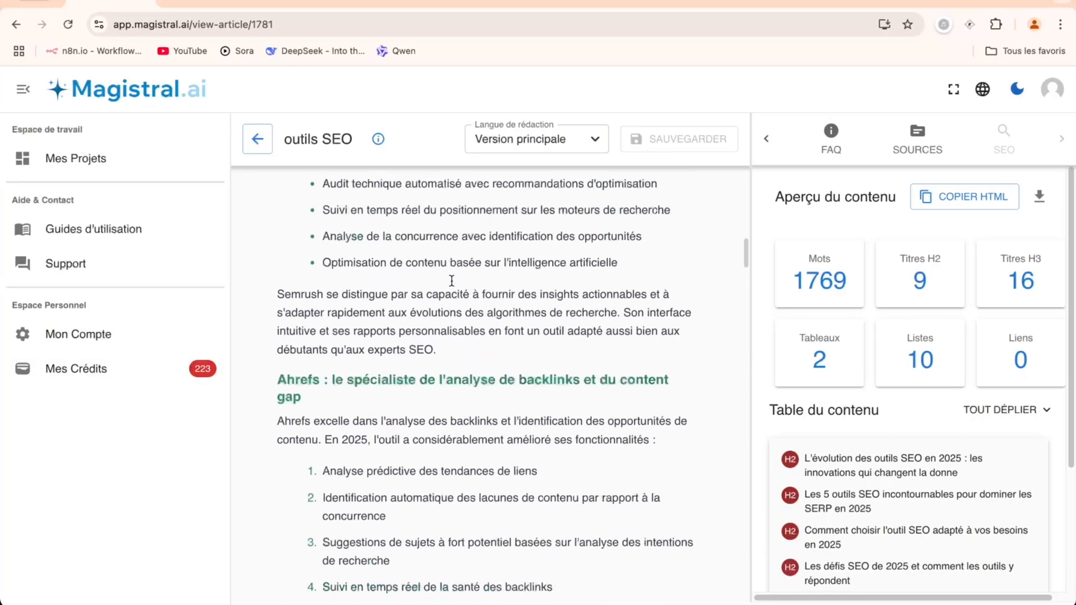
scroll(452, 280, down, 20)
scroll(452, 280, down, 15)
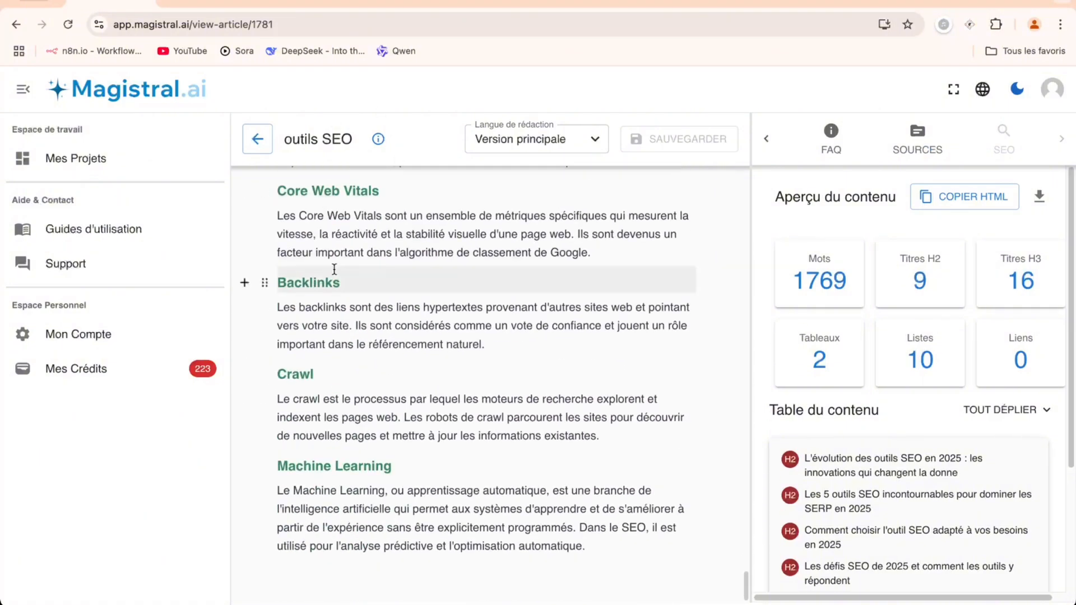
scroll(343, 285, up, 3)
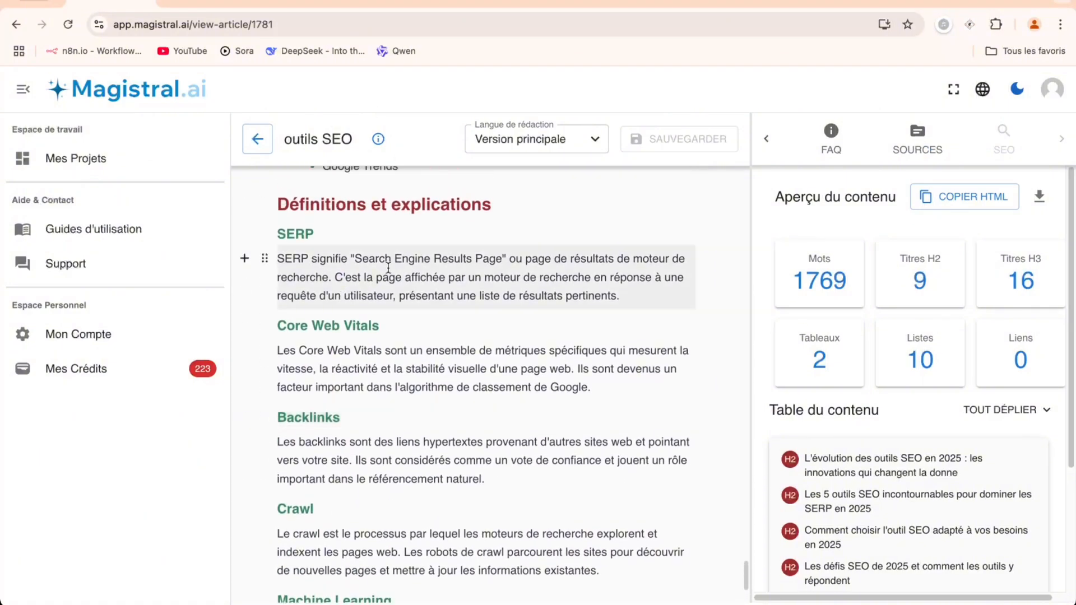
scroll(458, 261, up, 14)
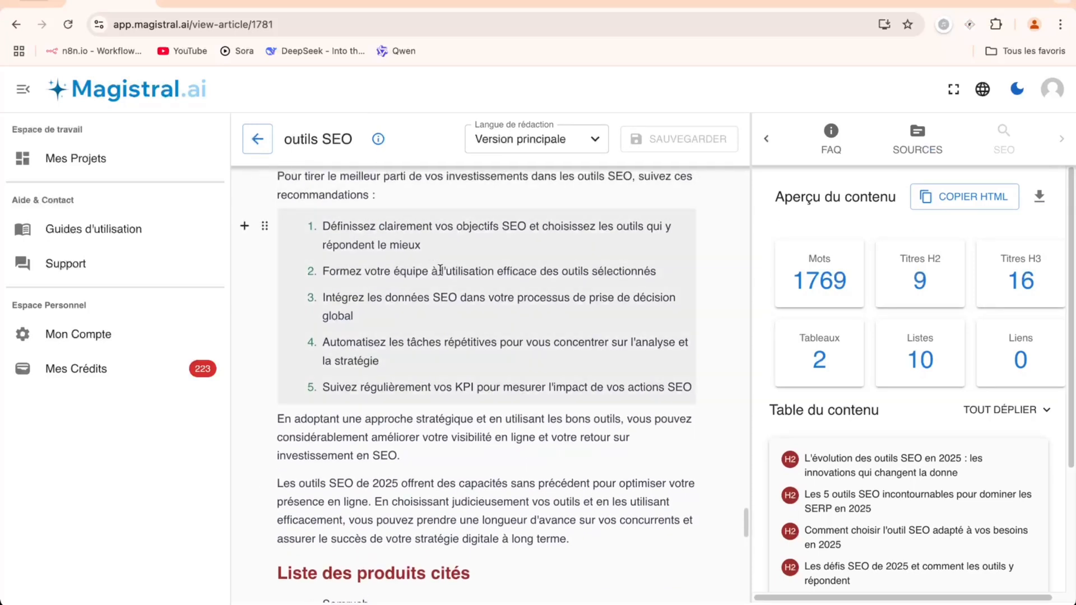
scroll(449, 303, down, 20)
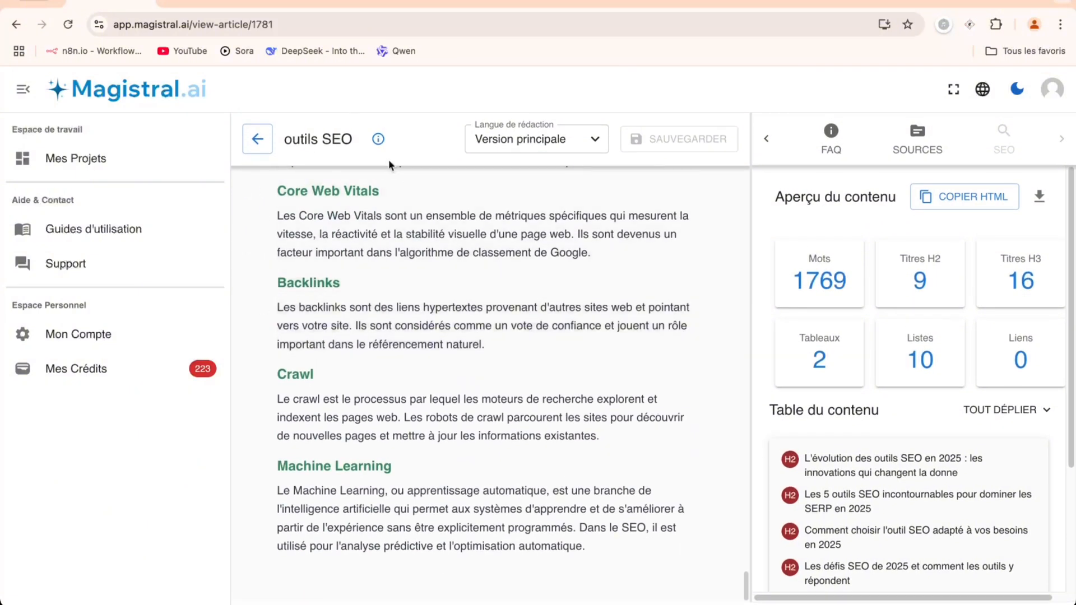
Prompt ChatGPT: "Redige a nouveau l article en developpant le contenu pour entre 1500 et 2000 mots. fais des recherches sur chaque outil pour les presenter en detail.".
click(213, 5)
scroll(449, 314, down, 8)
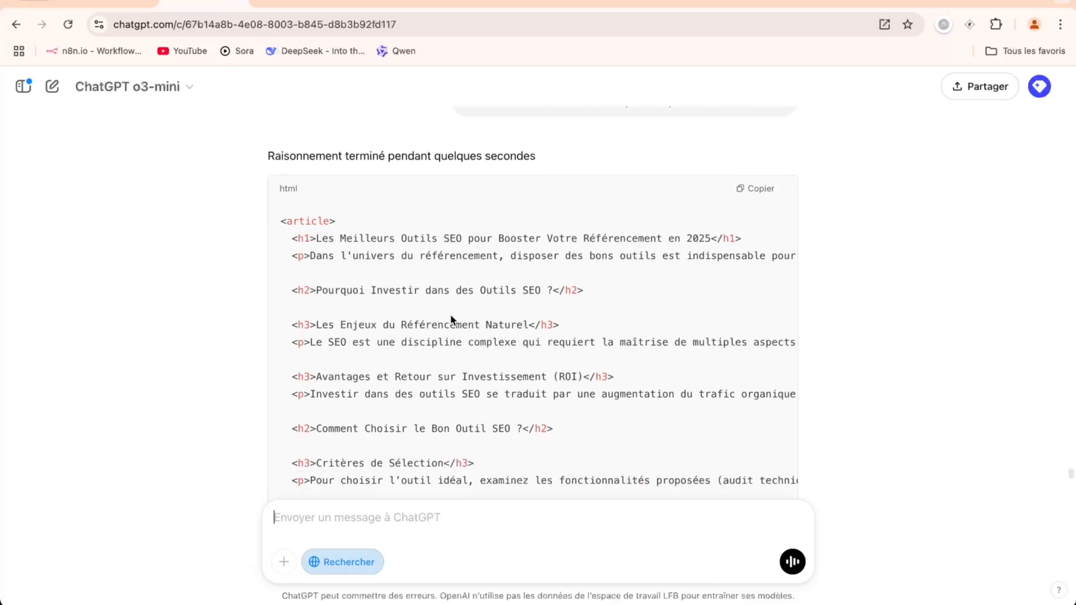
scroll(449, 314, down, 10)
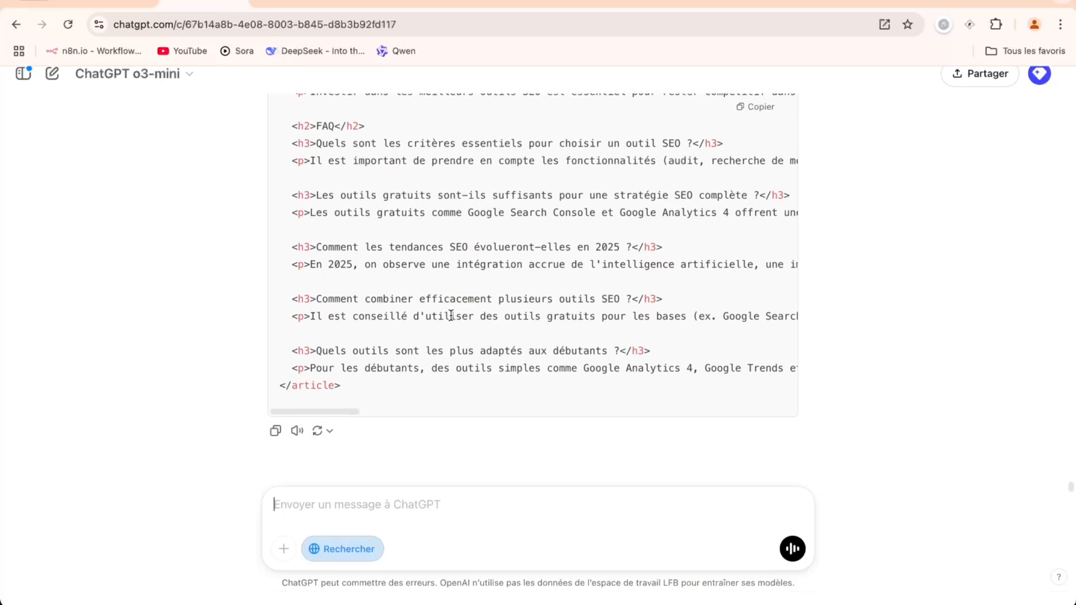
click(405, 518)
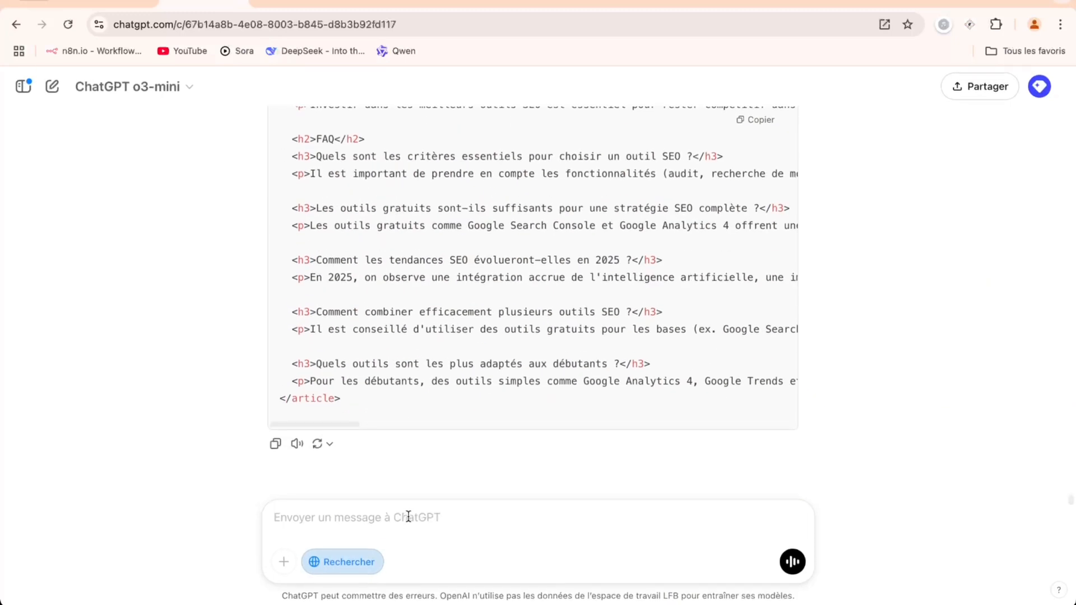
text(Redige a nouve)
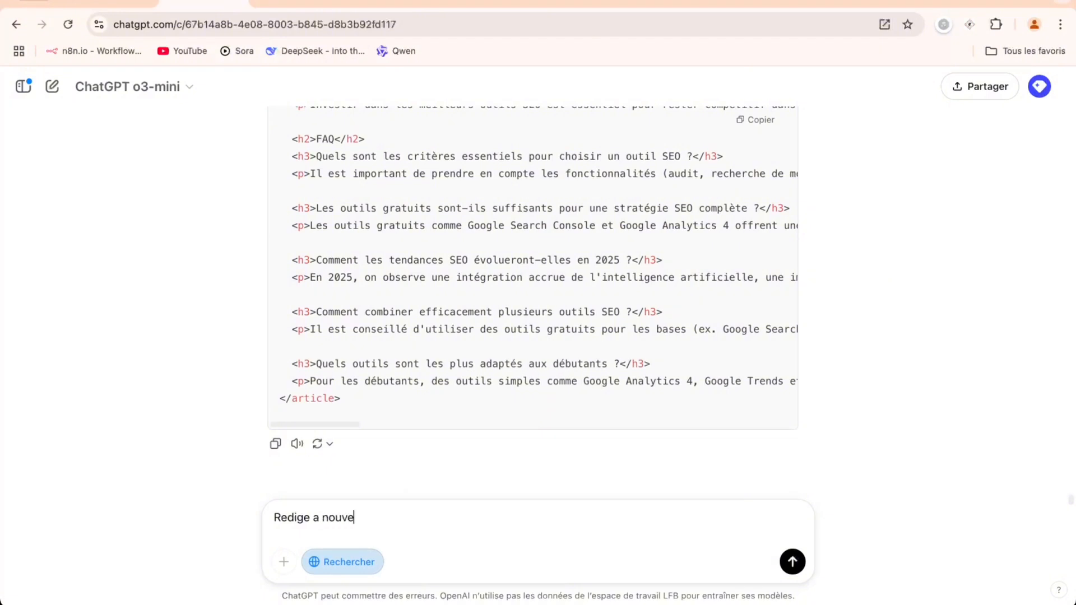
text(au l article en developpant le co)
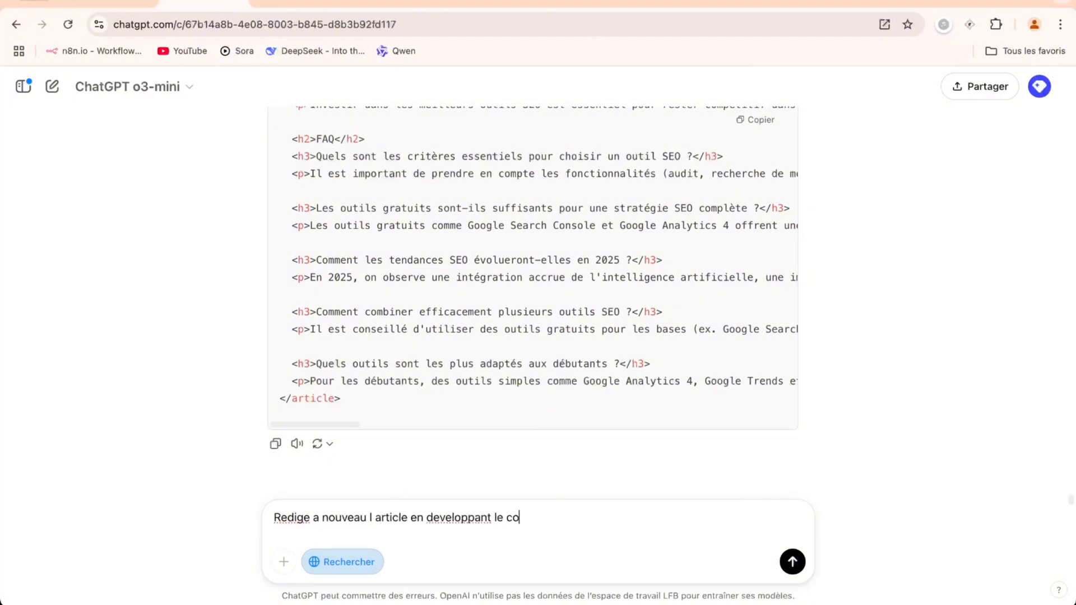
text(ntenu pour entre)
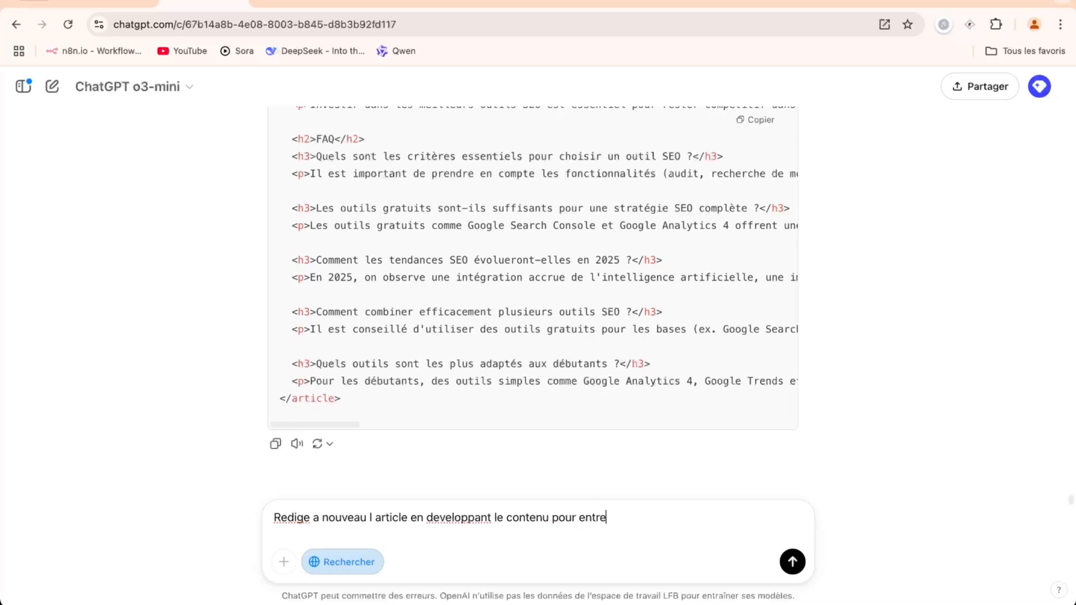
text( 1500 et 2000 mots.)
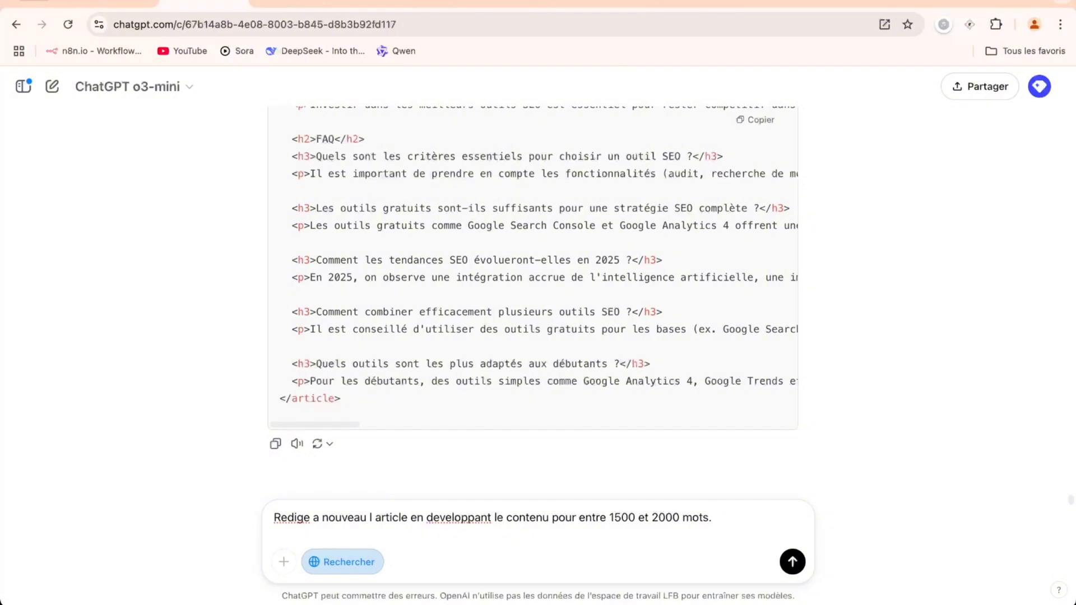
text( fais des recherches sur chaque)
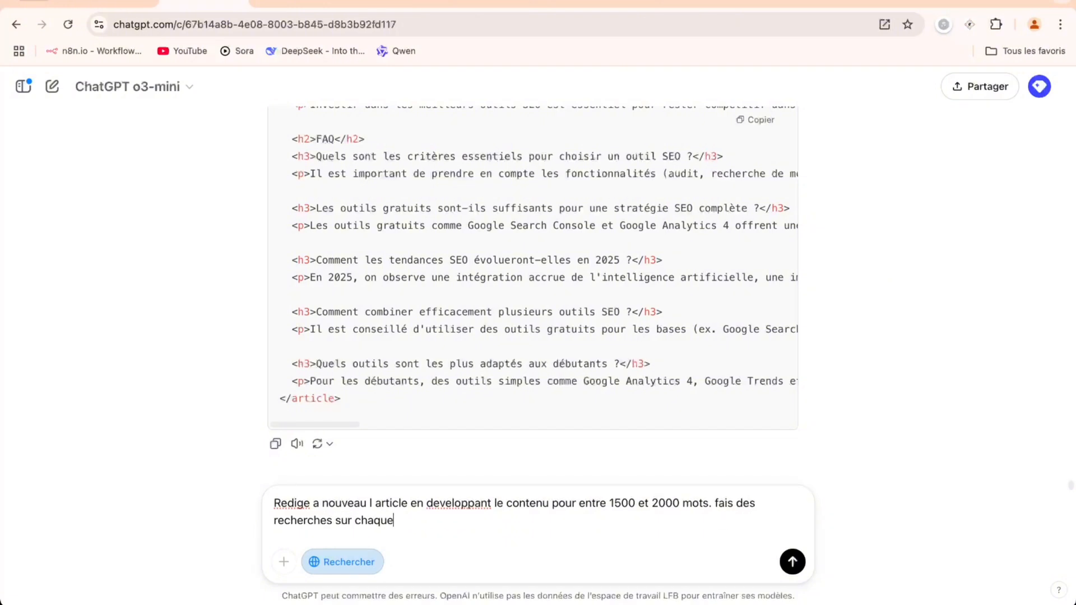
text( outil pour le preresenter en detail.)
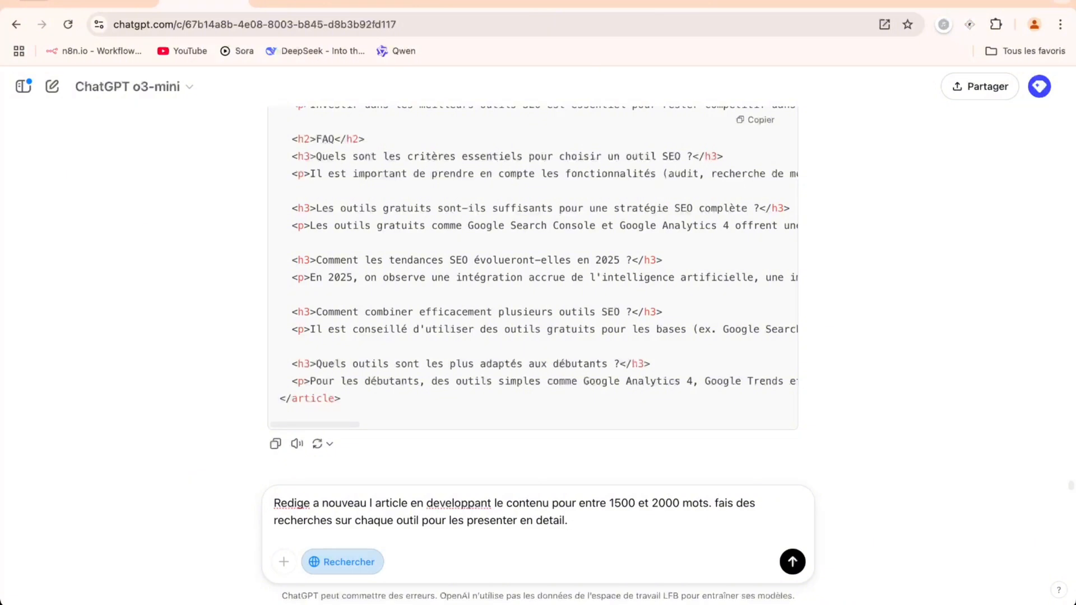
key(Return)
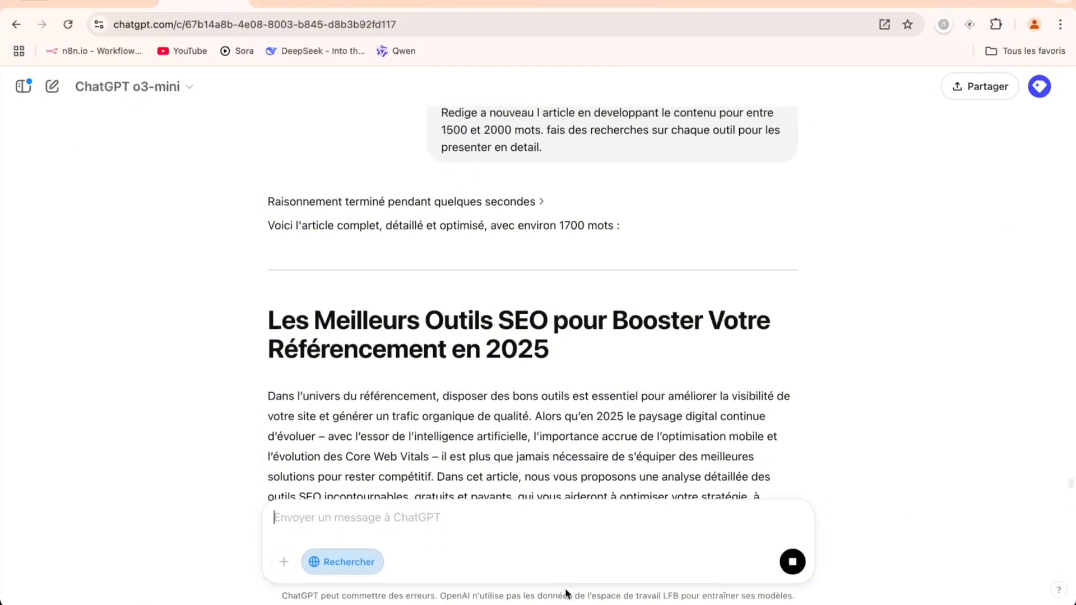
Review the expanded ChatGPT article from the comparison section through the 2025 perspectives, case studies and call to action to the end of the FAQ.
scroll(509, 411, down, 2)
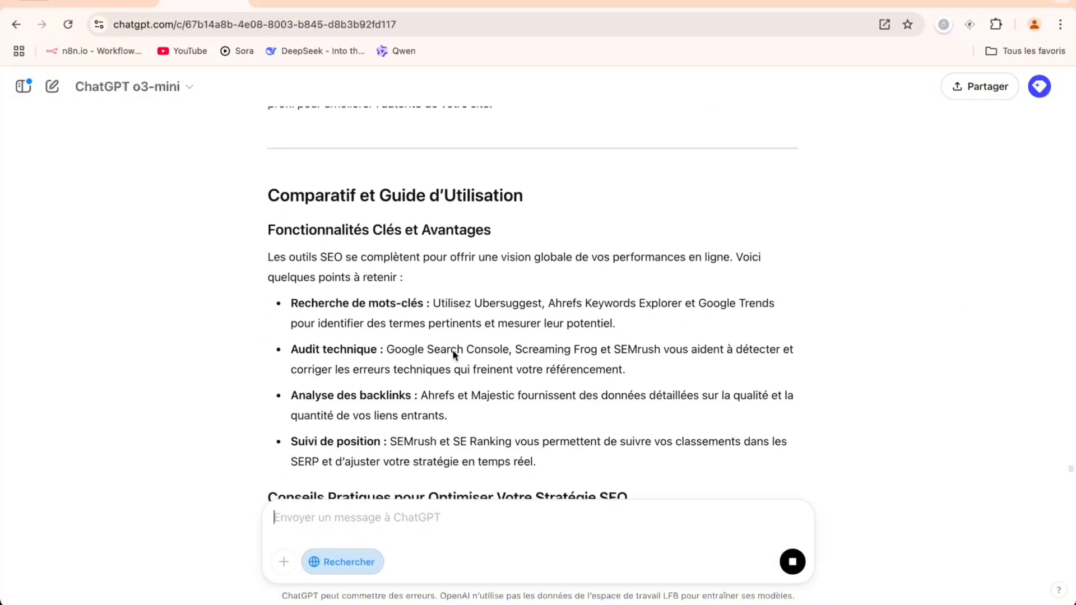
scroll(452, 349, down, 7)
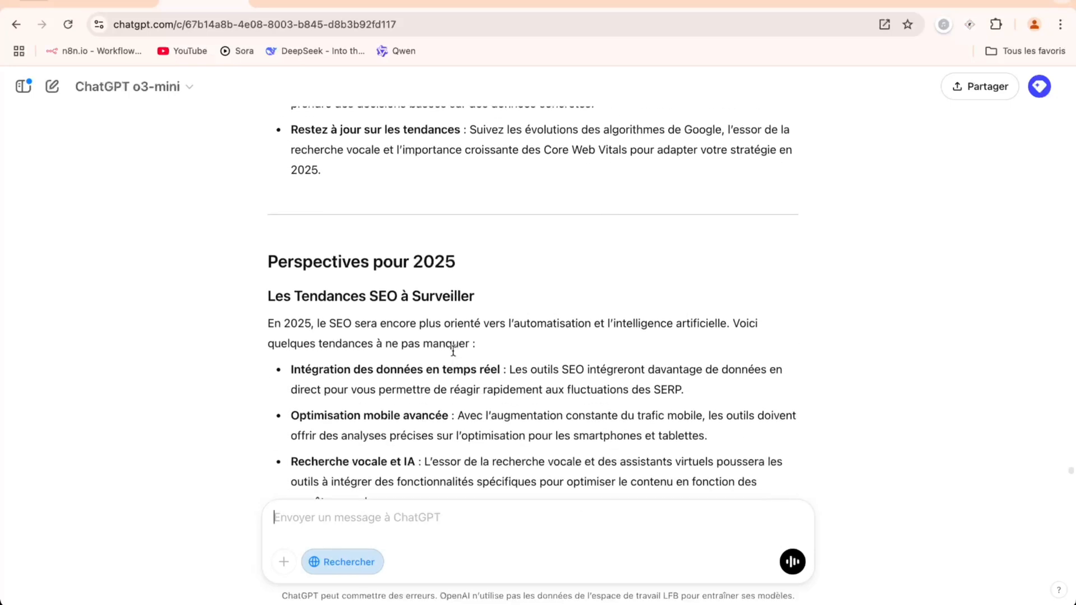
scroll(453, 350, up, 3)
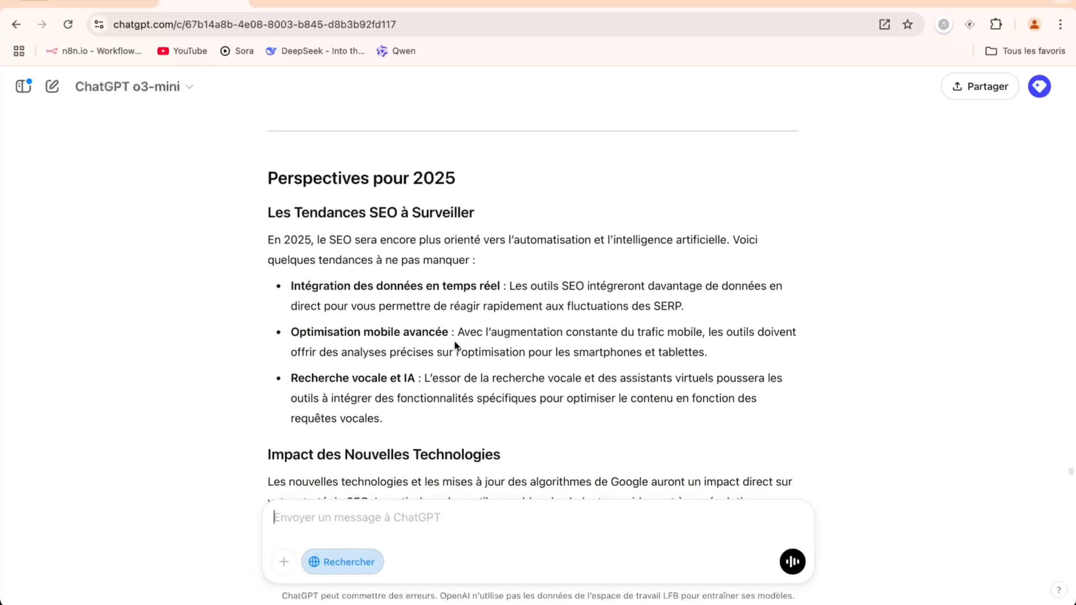
scroll(467, 262, down, 5)
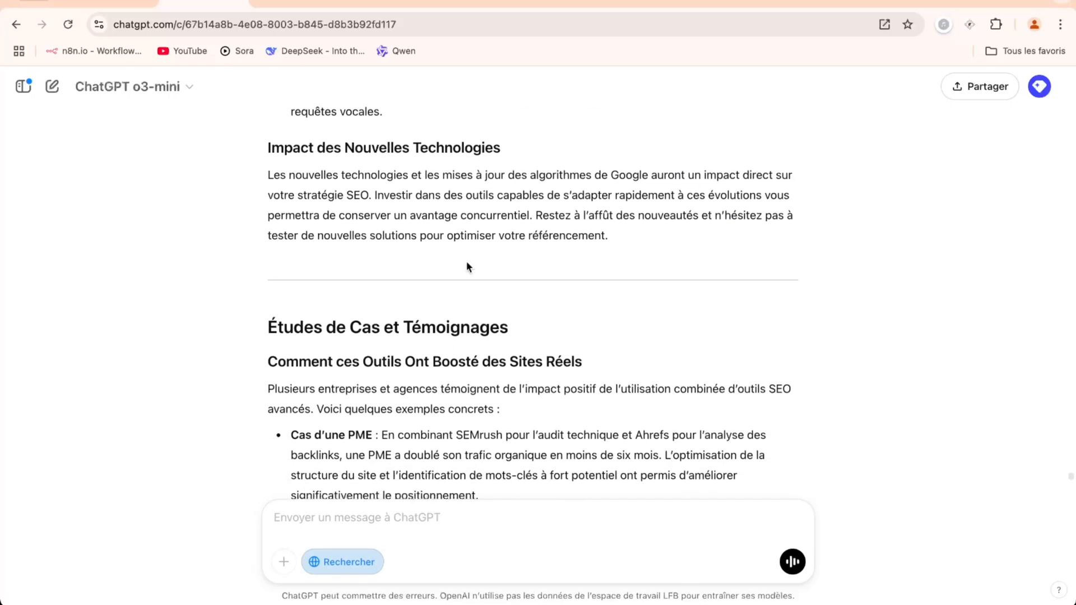
scroll(469, 263, down, 5)
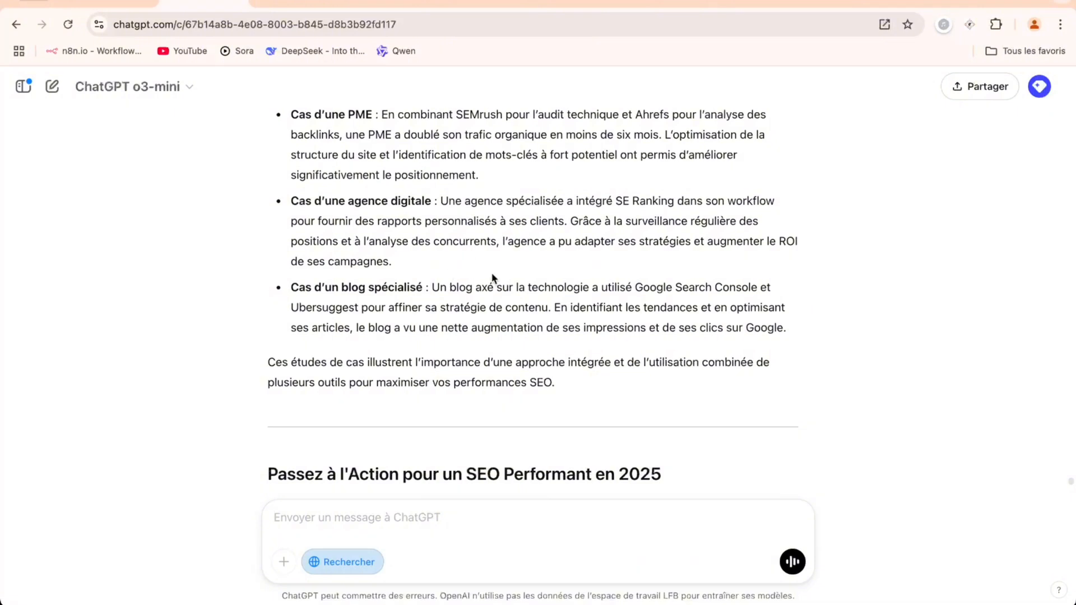
scroll(493, 277, down, 3)
scroll(464, 300, down, 4)
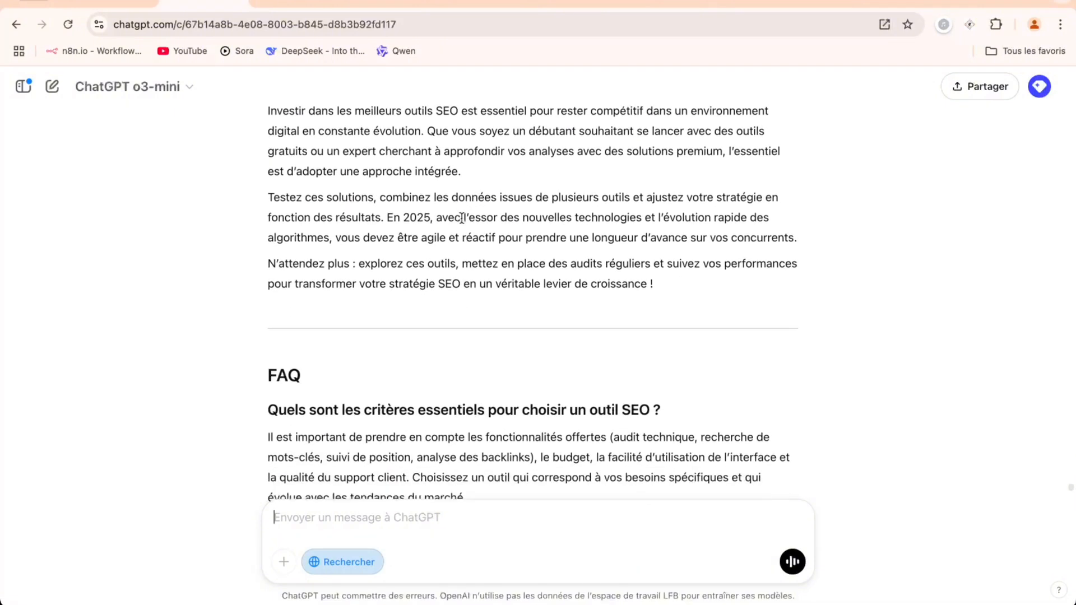
scroll(462, 222, up, 1)
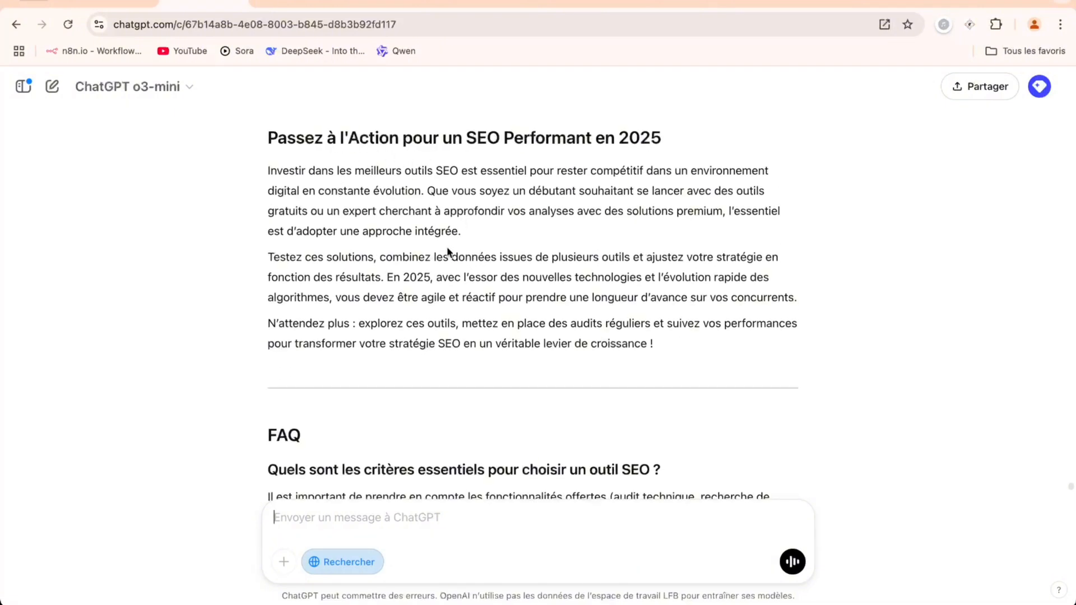
scroll(449, 252, down, 1)
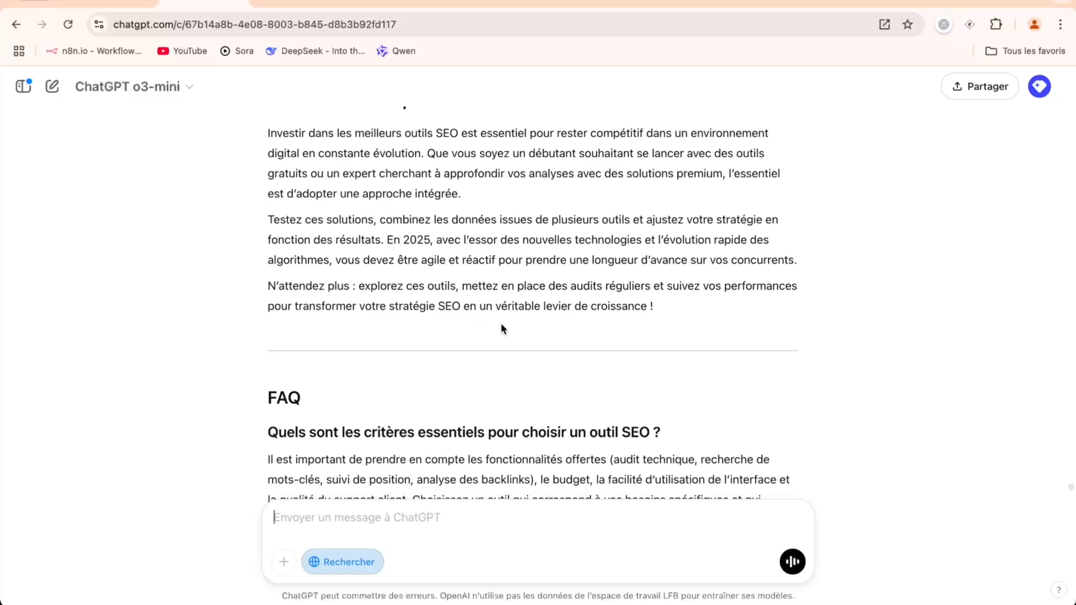
scroll(487, 327, down, 5)
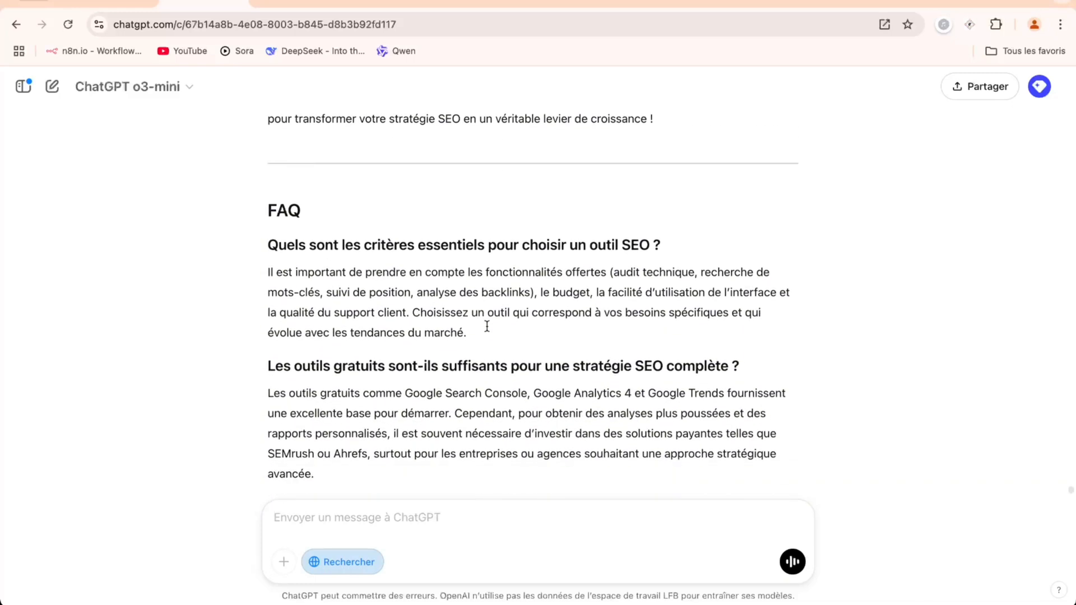
scroll(487, 327, down, 12)
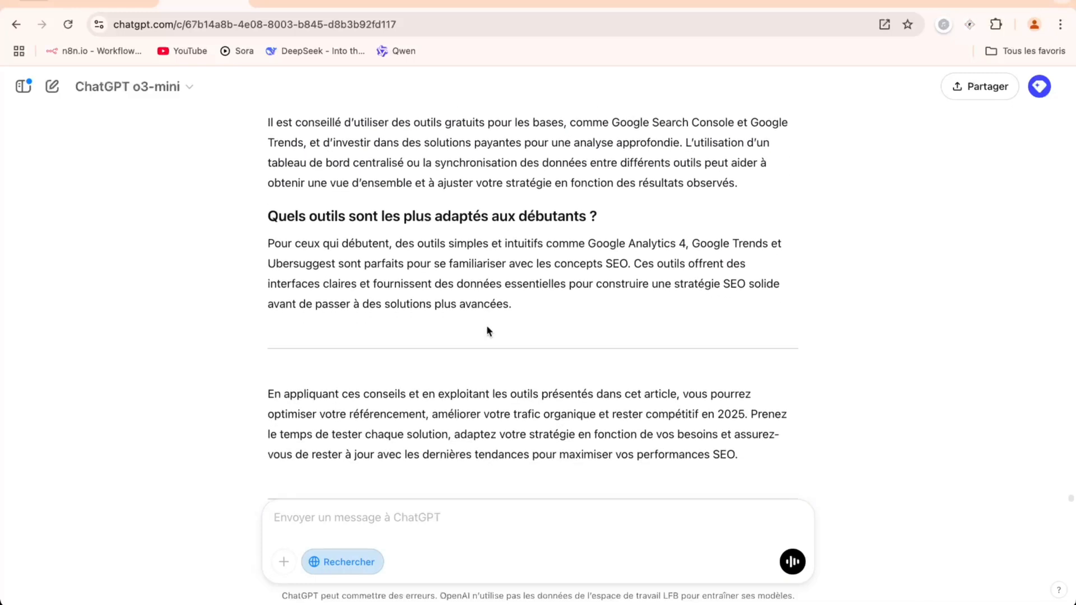
scroll(487, 331, down, 4)
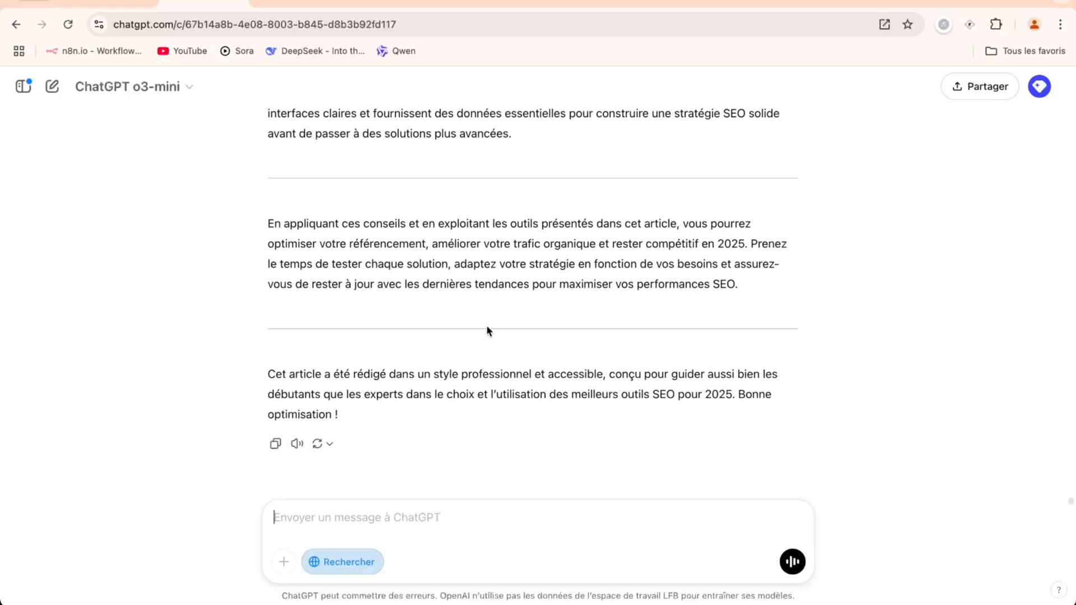
Send ChatGPT the prompt "donne moi le code HTML a coller dans WP".
click(390, 522)
text(don)
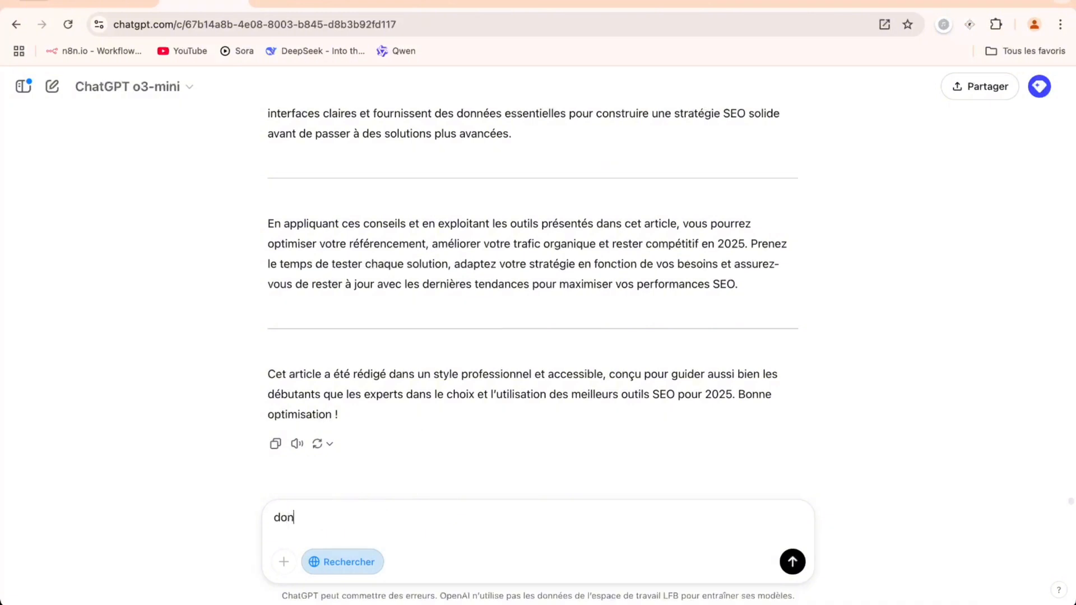
text(ne moi le code HTML)
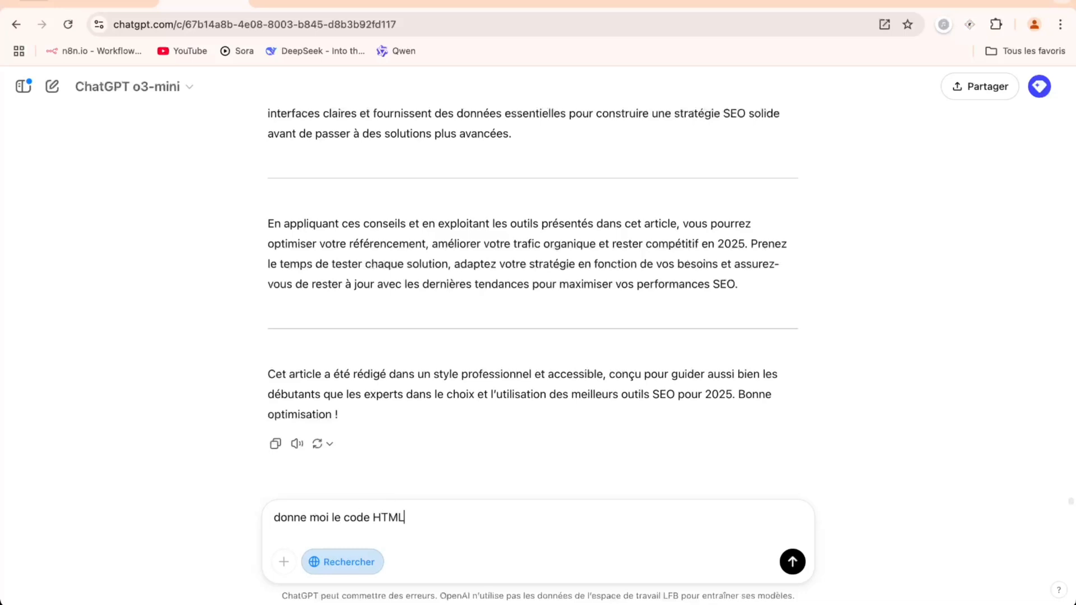
text( a coller dans WP)
key(Return)
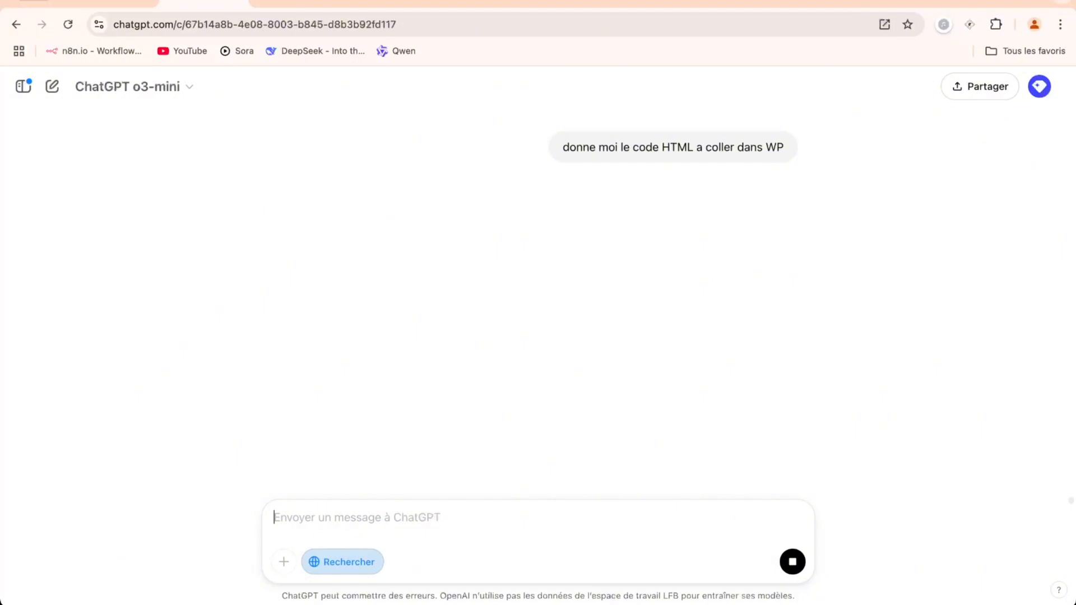
Switch to the WordPress drafts and compare the TEST MAGISTRAL.AI article with the existing TEST o3-mini article.
click(312, 2)
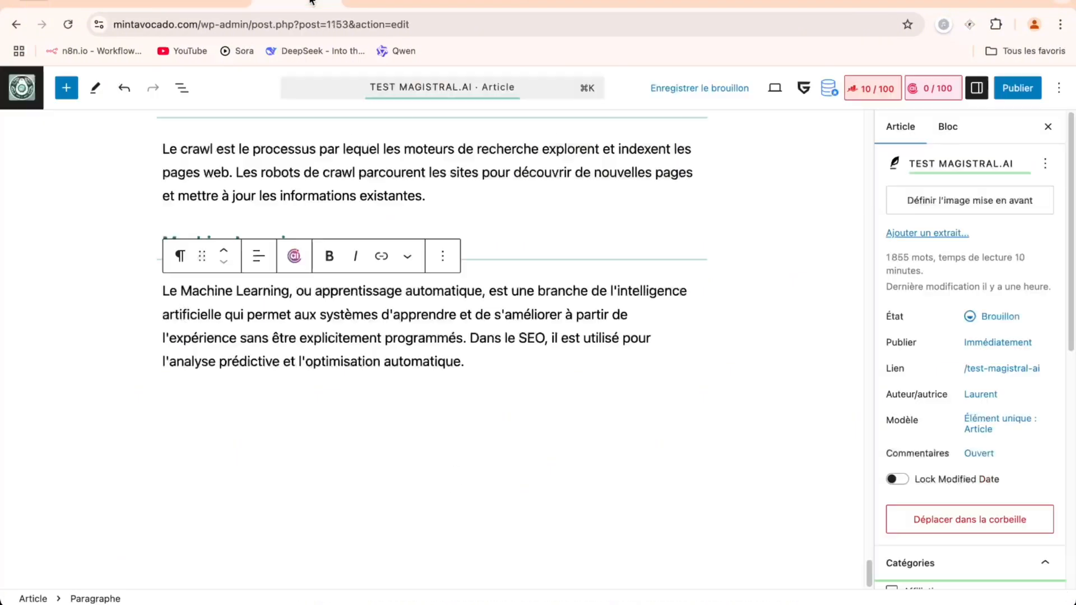
scroll(308, 186, up, 20)
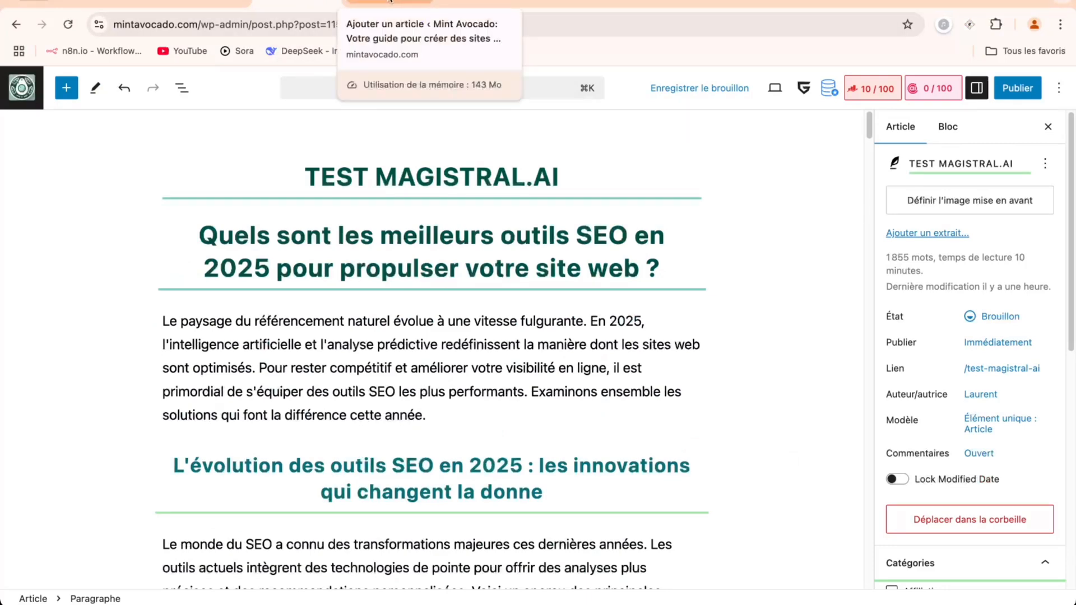
click(391, 2)
scroll(401, 141, up, 3)
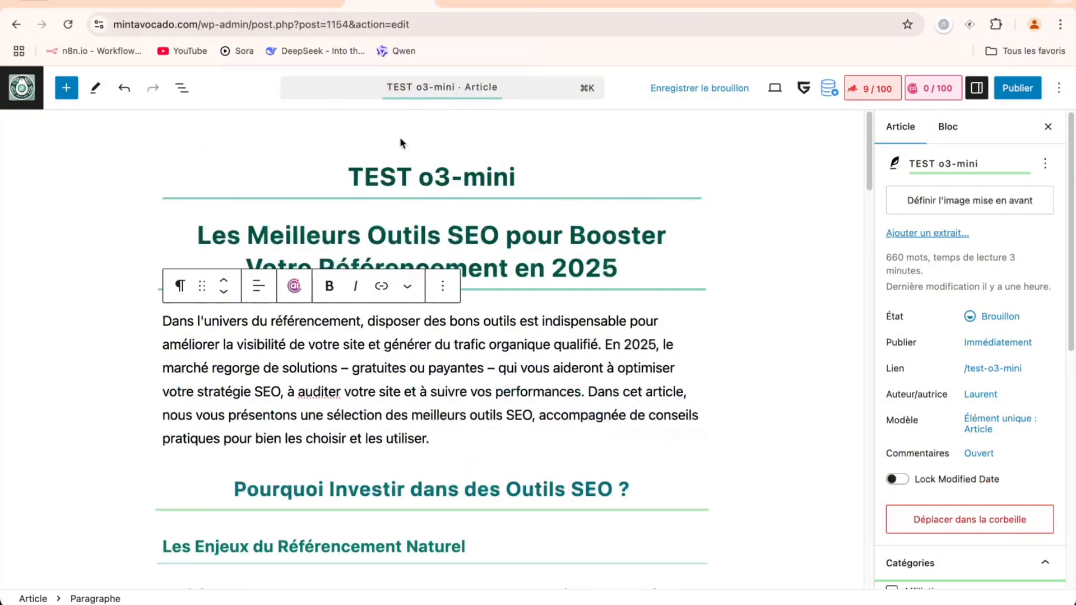
scroll(400, 138, down, 20)
scroll(400, 138, up, 20)
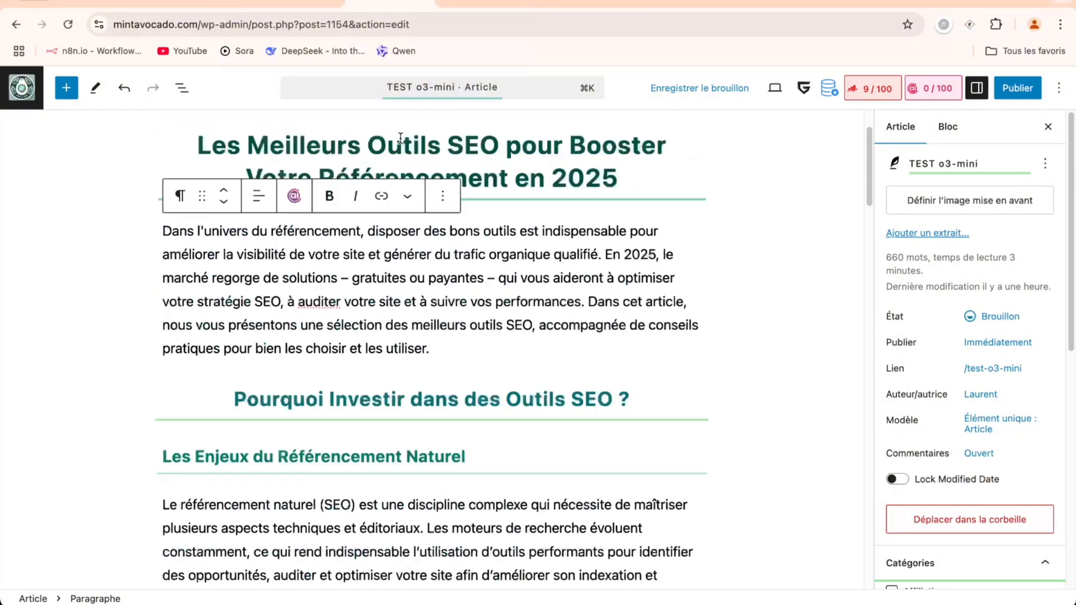
scroll(400, 138, up, 2)
Examine the TEST MAGISTRAL.AI draft's comparison table, tool sections, selection advice and closing definitions.
click(306, 3)
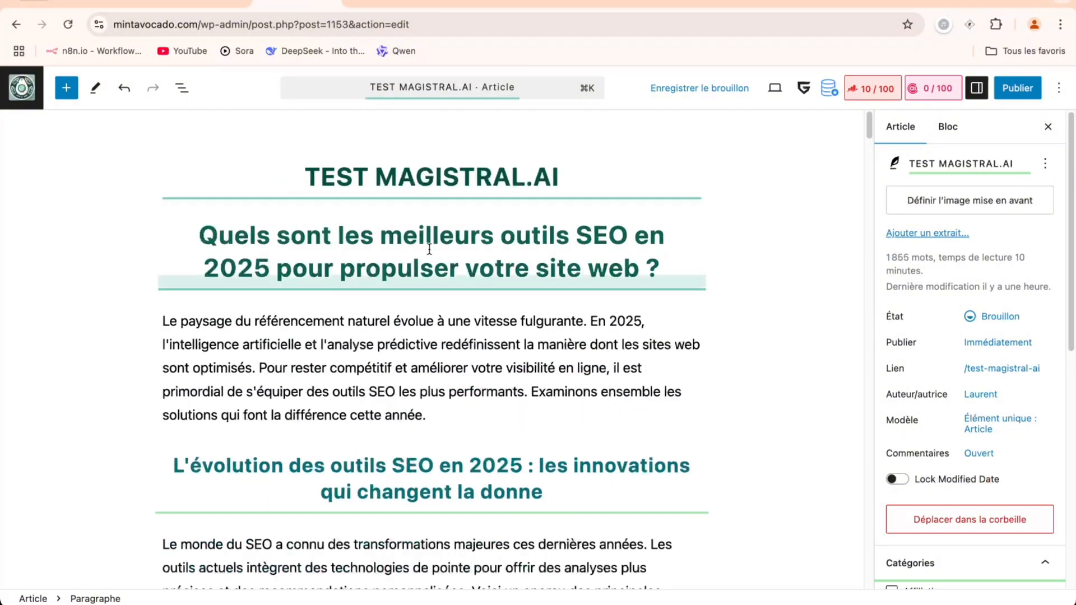
scroll(456, 318, down, 1)
scroll(456, 318, down, 20)
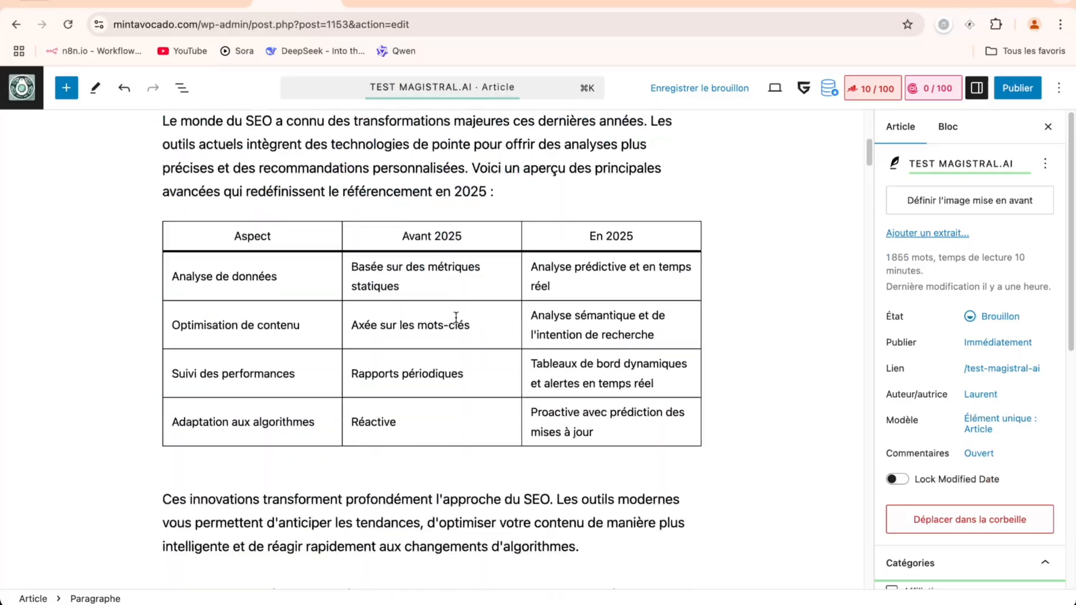
scroll(456, 318, down, 20)
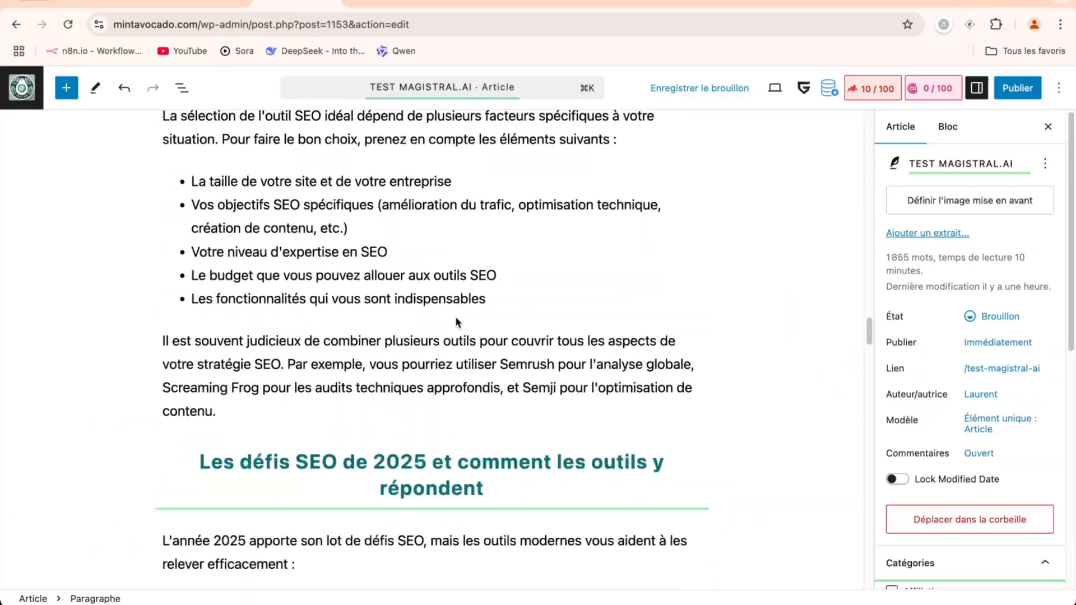
scroll(456, 318, down, 20)
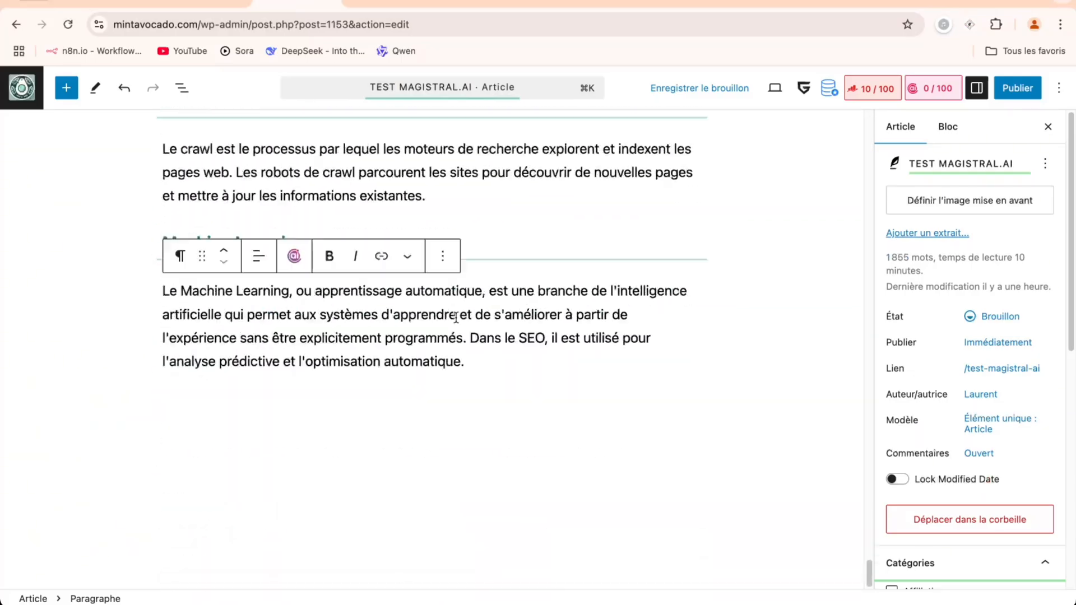
scroll(456, 317, up, 20)
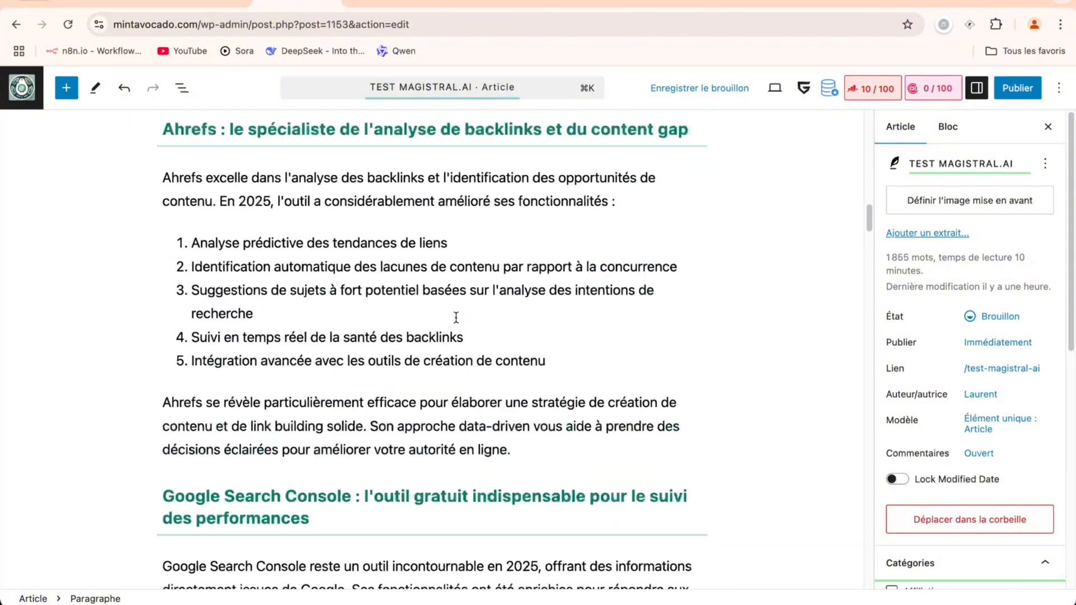
Delete all content blocks of the TEST o3-mini draft, from the H1 heading to the last paragraph, using the block list.
click(390, 3)
scroll(443, 353, down, 3)
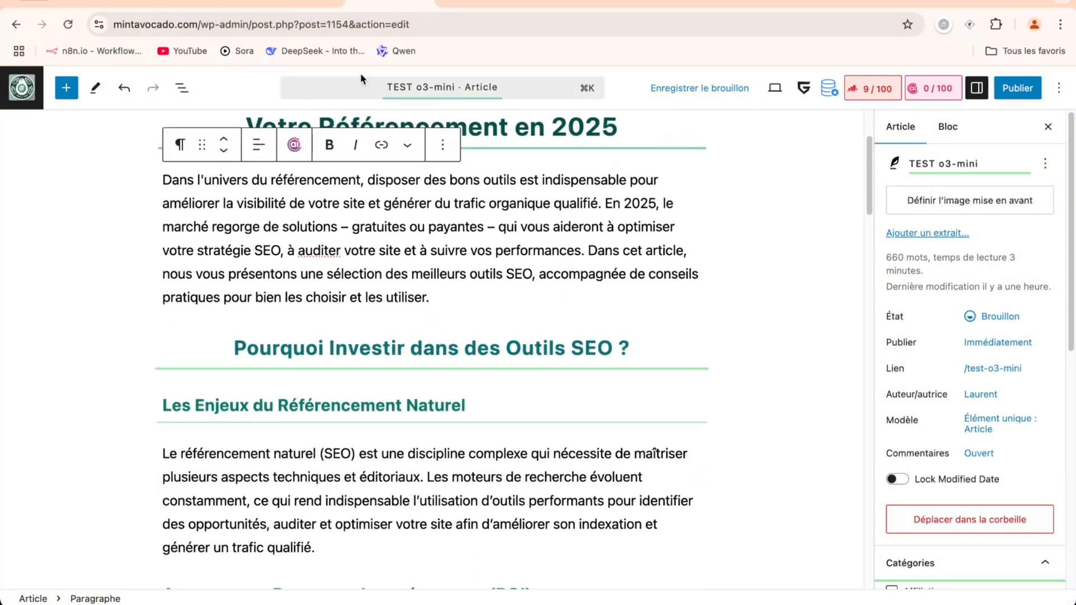
click(182, 88)
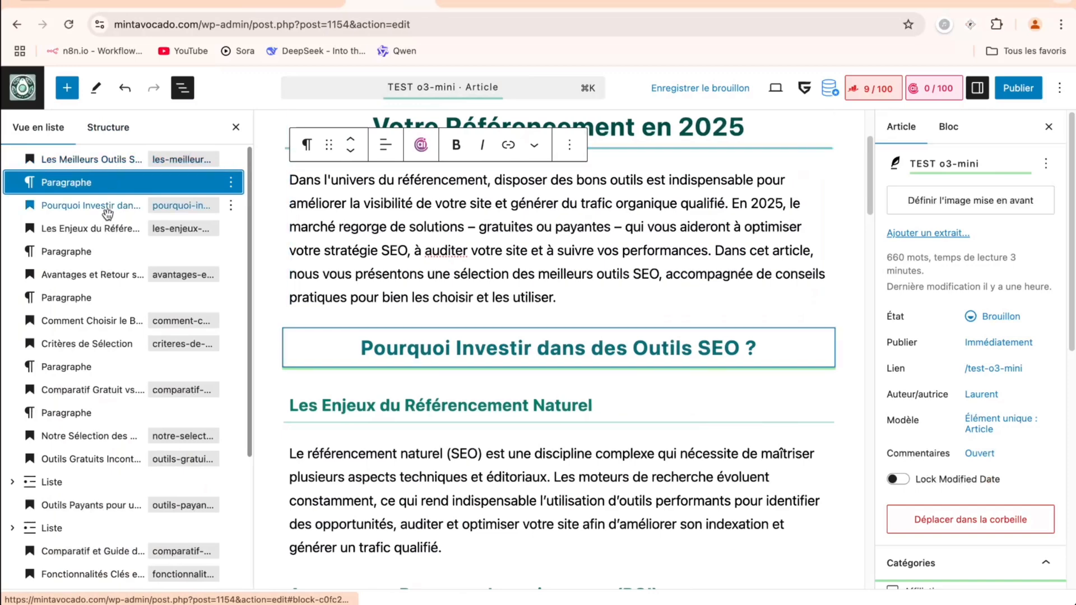
click(110, 159)
scroll(116, 356, down, 3)
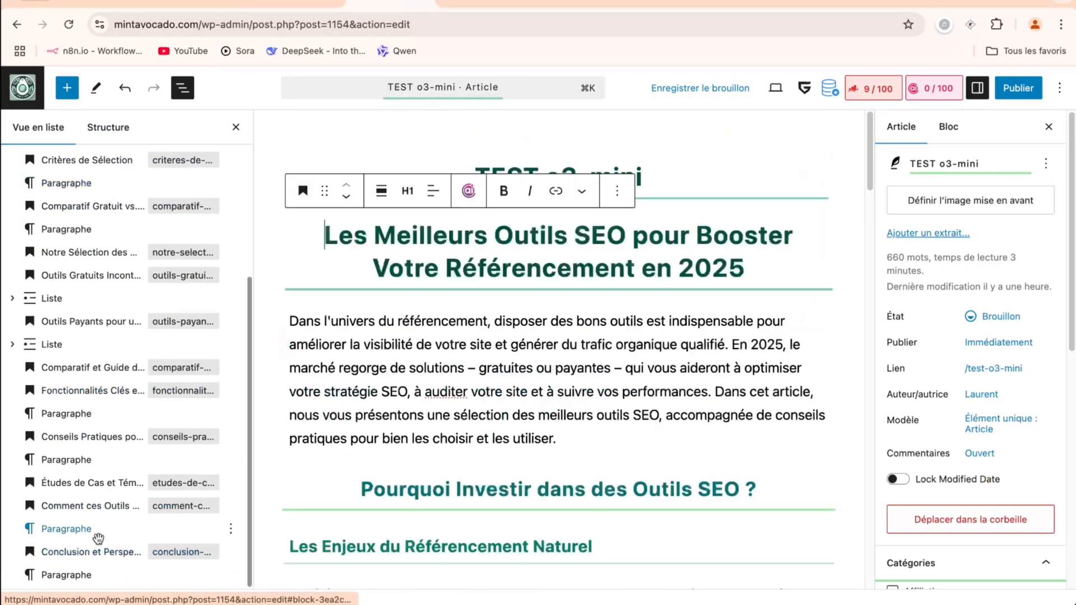
shift+click(102, 578)
right_click(102, 578)
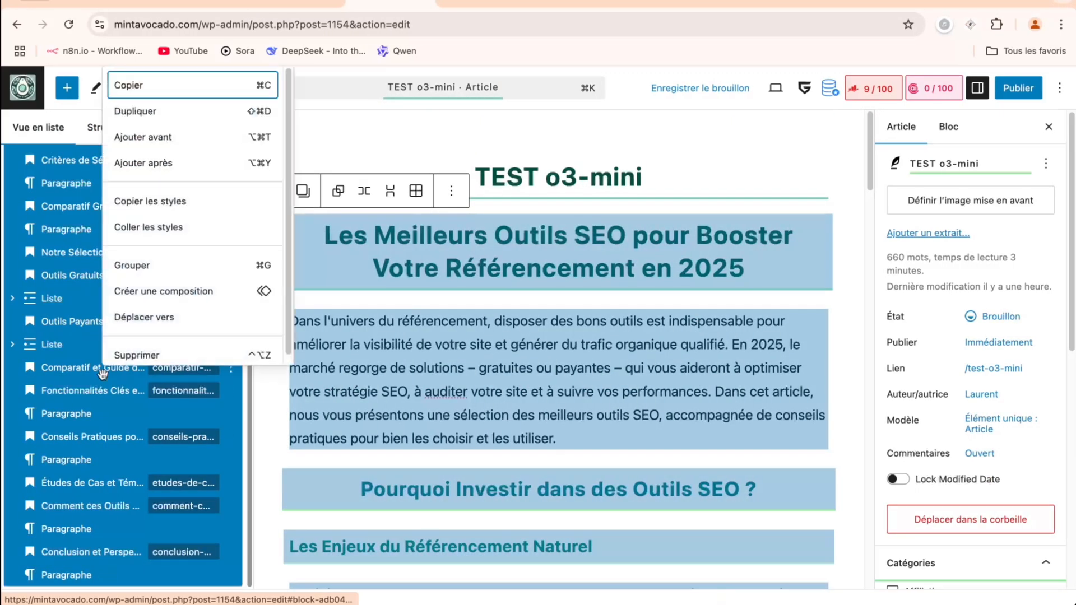
click(134, 356)
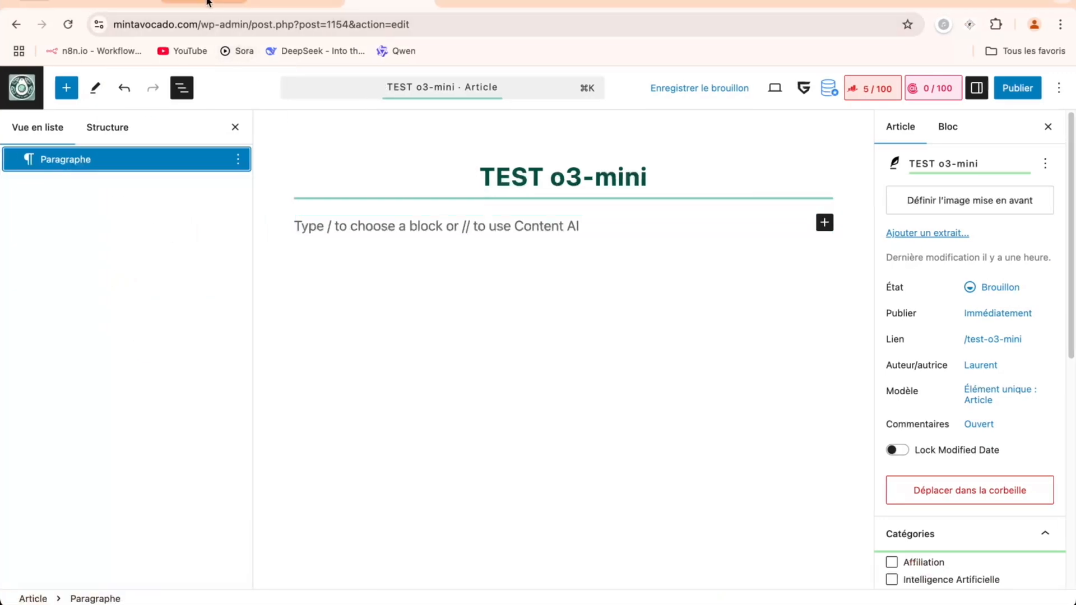
Copy the article's complete HTML code from ChatGPT and paste it into the empty TEST o3-mini draft in WordPress.
click(213, 5)
scroll(471, 337, down, 10)
scroll(471, 337, down, 15)
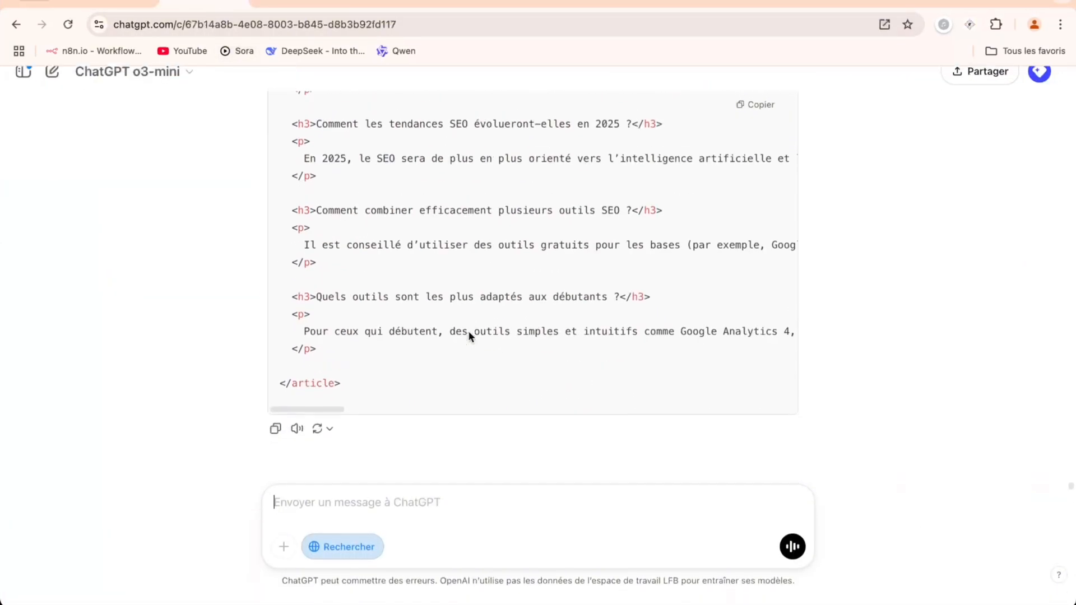
click(761, 120)
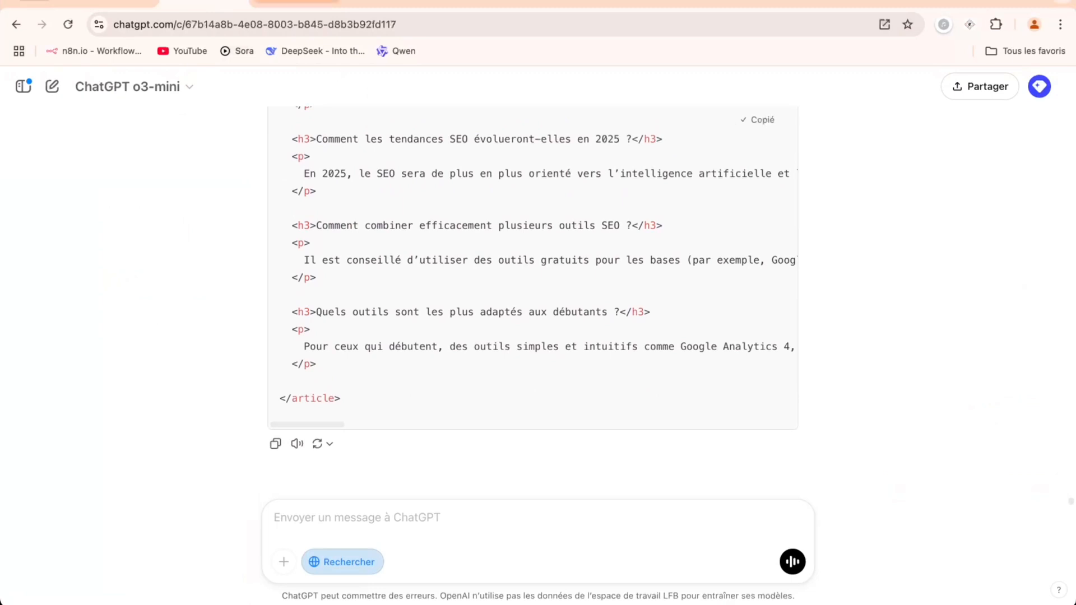
click(381, 5)
click(435, 230)
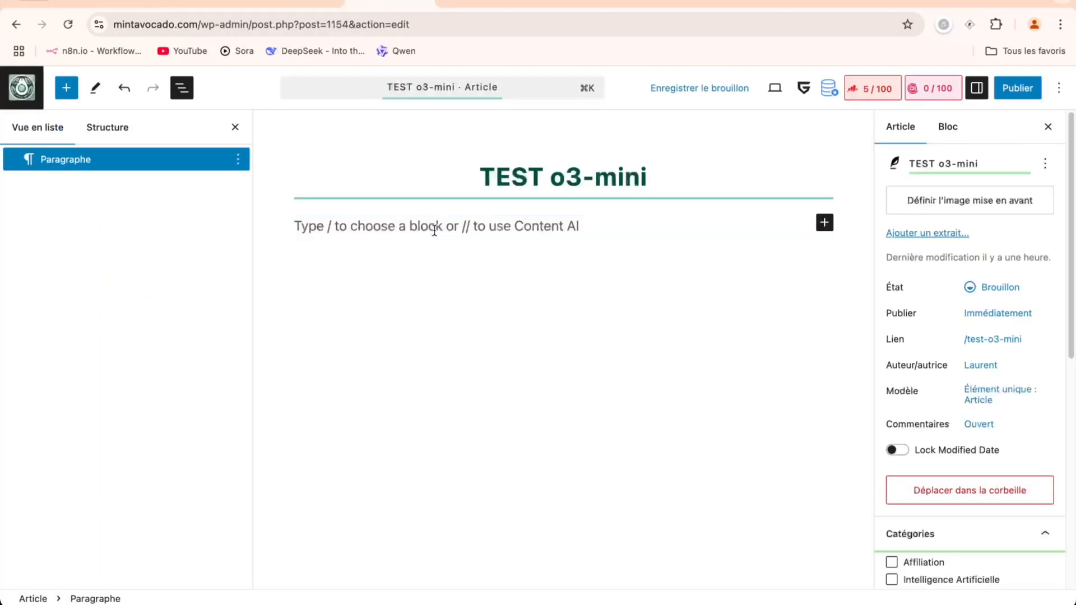
key(super+v)
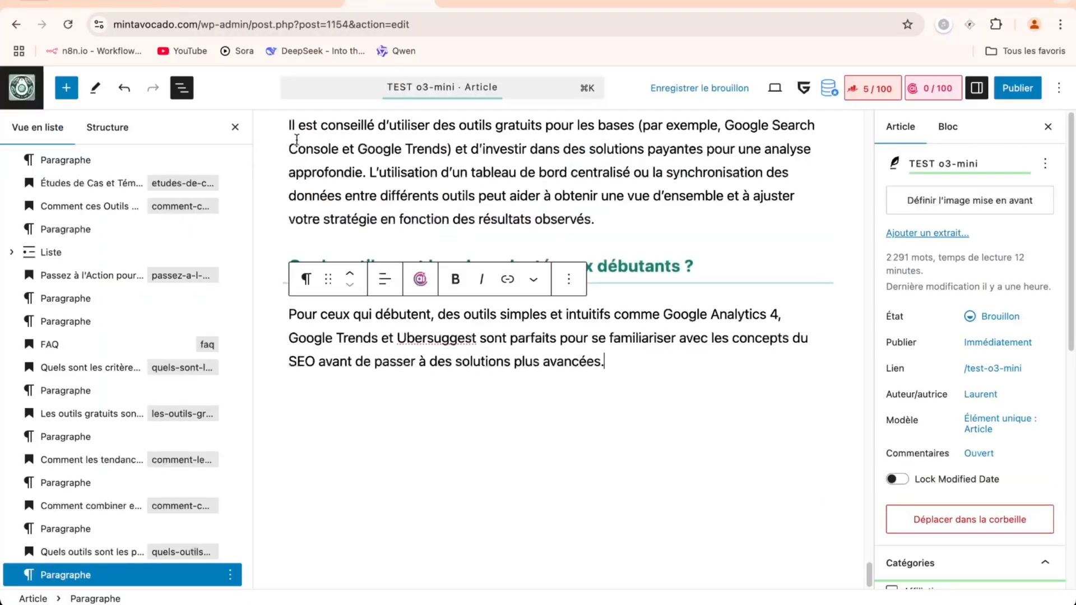
Close the block list, check the pasted TEST o3-mini article up to its title and word count, and switch to the TEST MAGISTRAL.AI draft.
click(236, 128)
scroll(400, 184, up, 15)
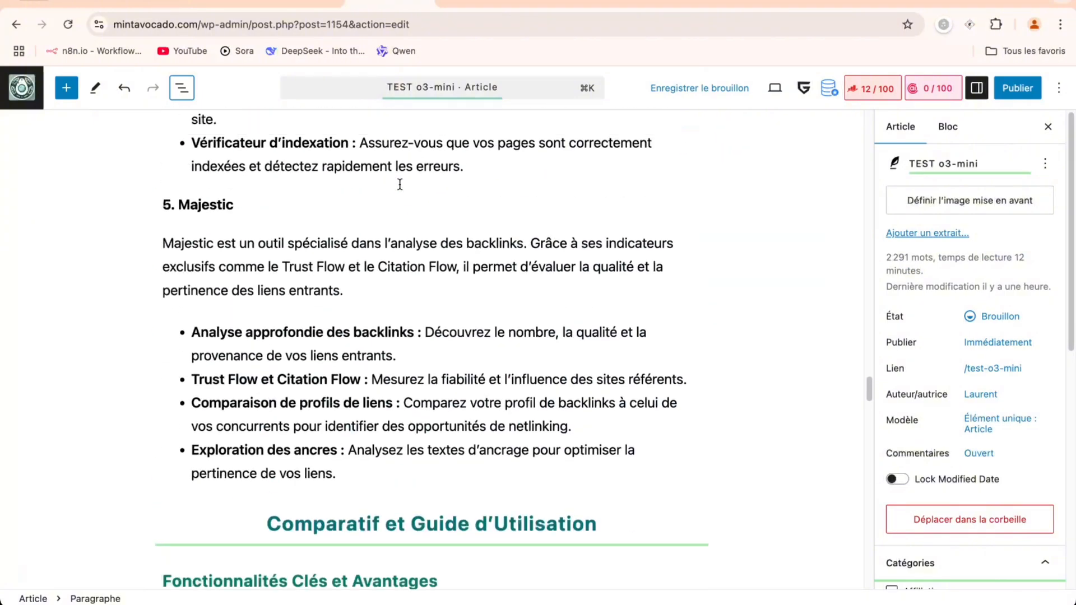
scroll(400, 184, up, 15)
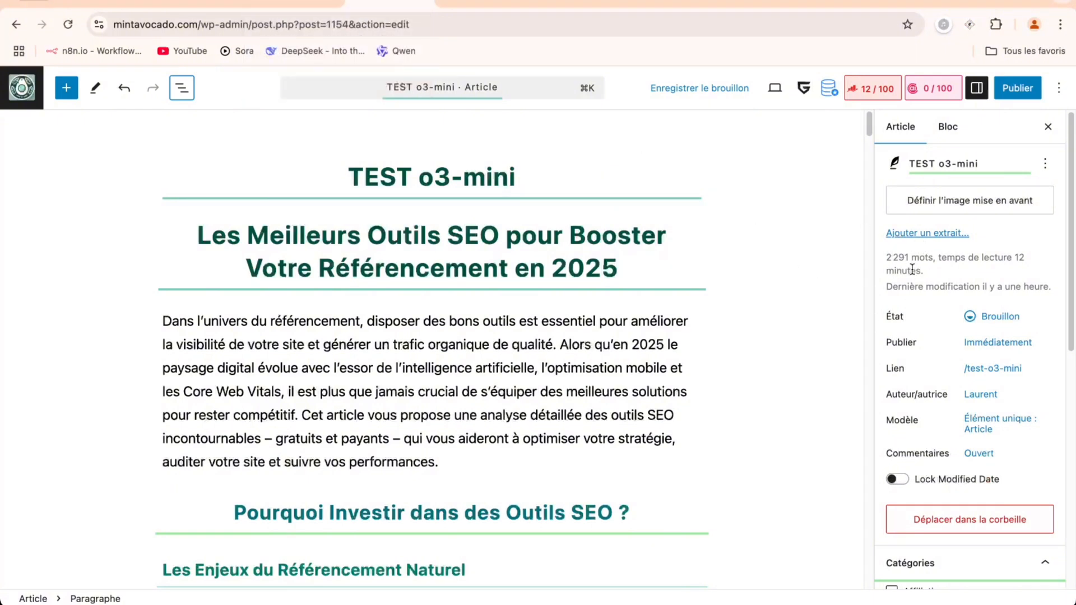
click(290, 2)
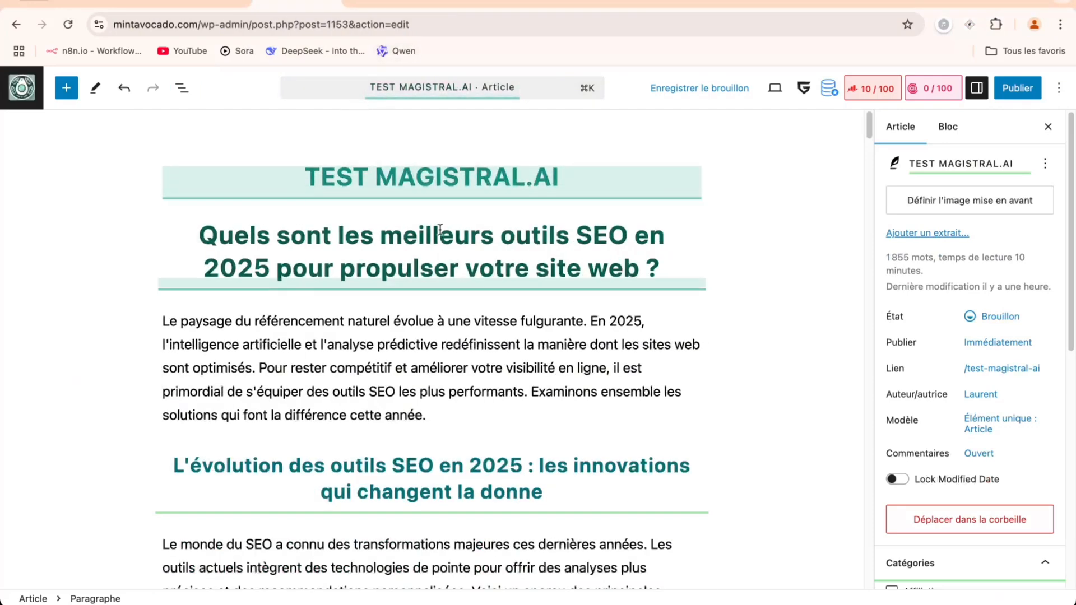
Review the introduction and the before/after 2025 comparison table of the TEST MAGISTRAL.AI draft.
scroll(517, 311, down, 4)
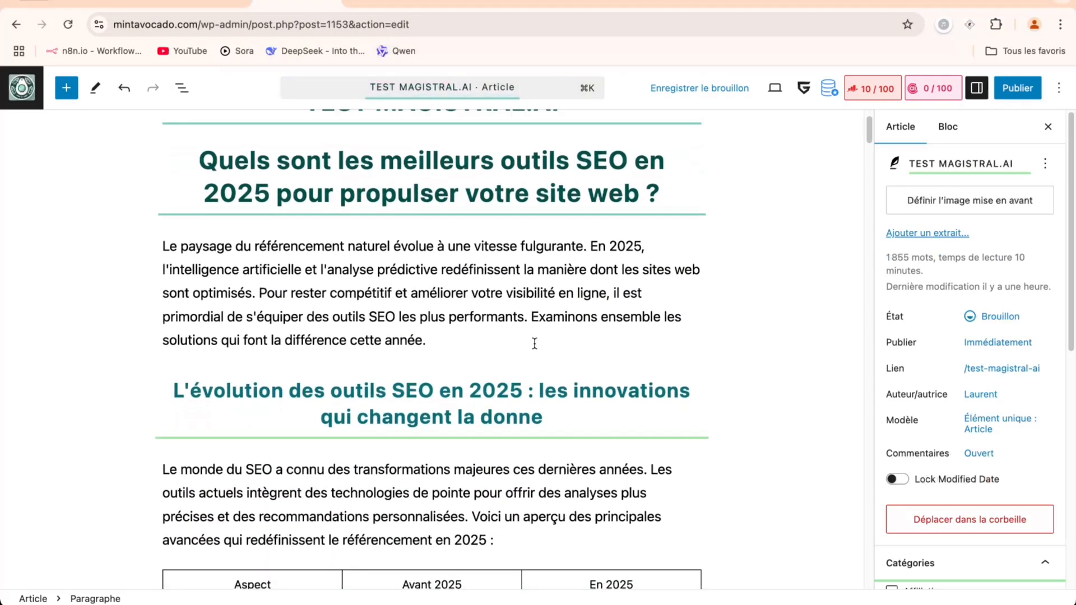
scroll(534, 343, down, 3)
scroll(530, 330, up, 1)
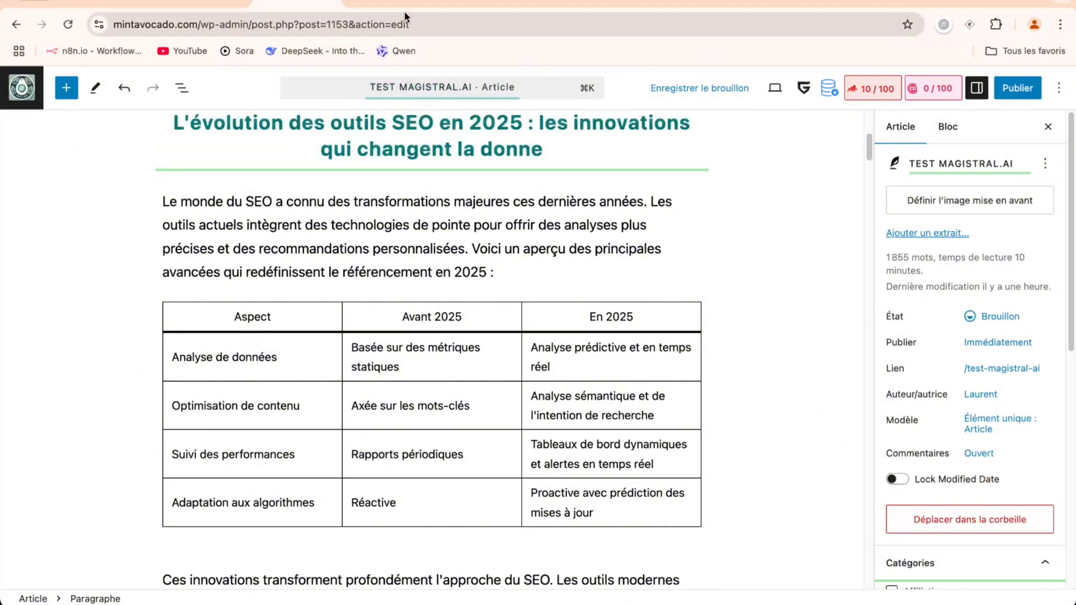
Switch to the TEST o3-mini draft and examine its introduction, selection criteria and free tools sections.
click(391, 2)
scroll(536, 359, down, 5)
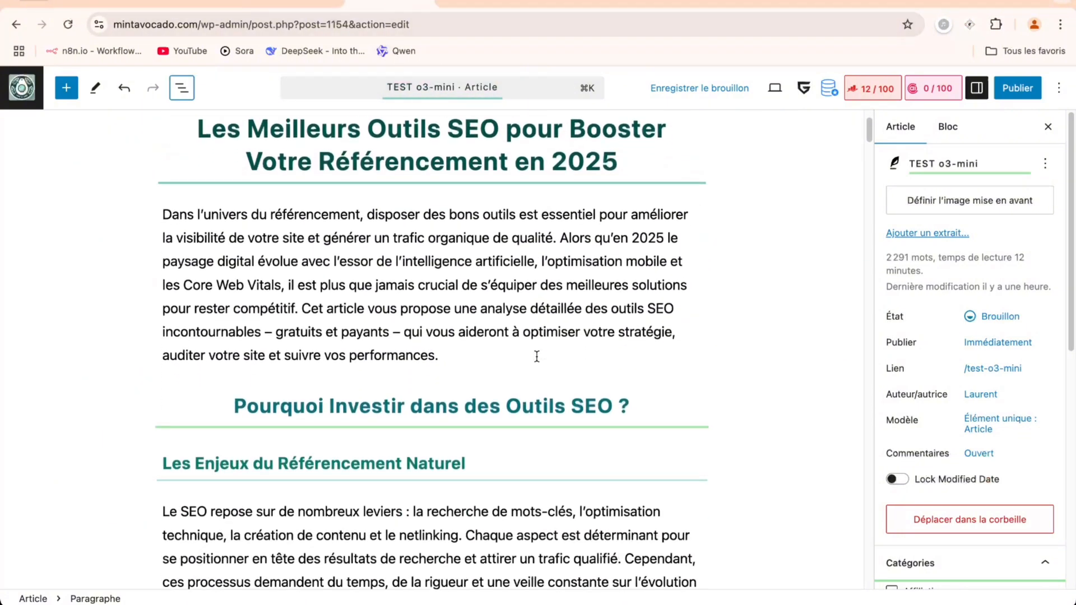
scroll(536, 358, down, 15)
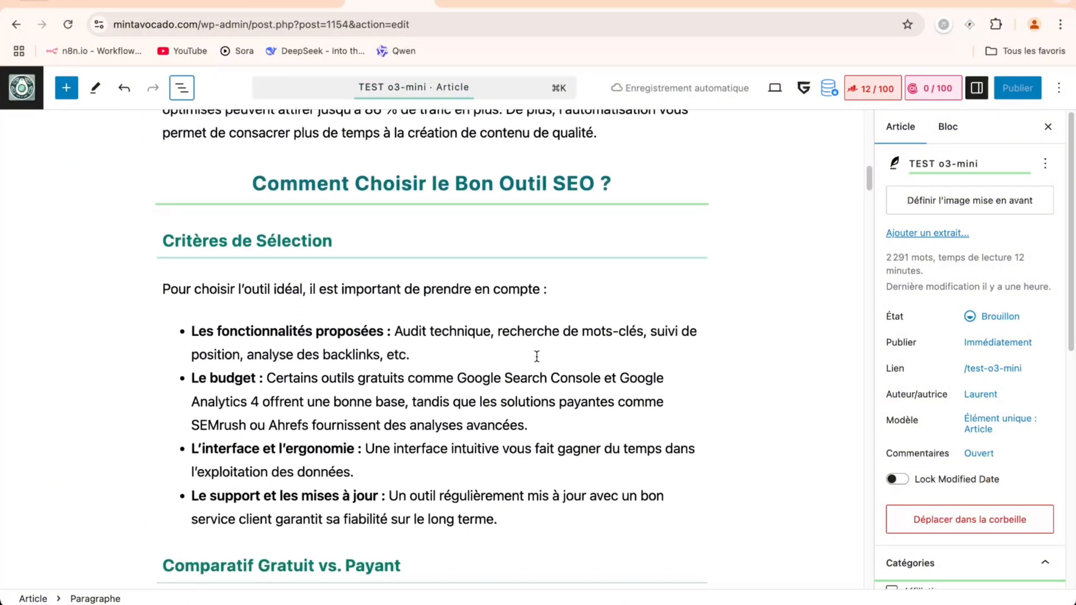
scroll(374, 252, down, 7)
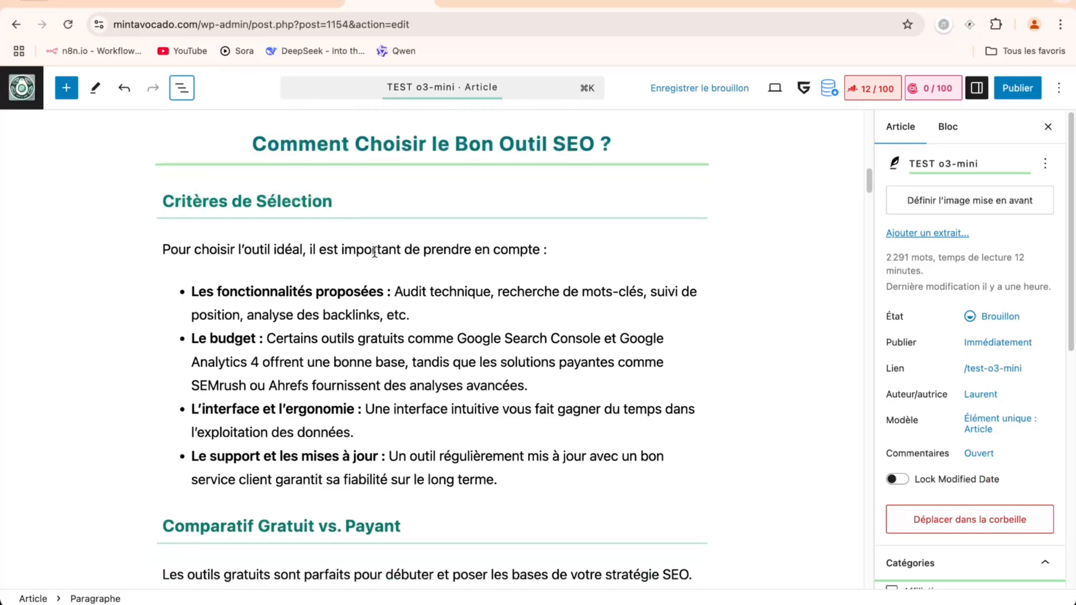
scroll(375, 252, down, 6)
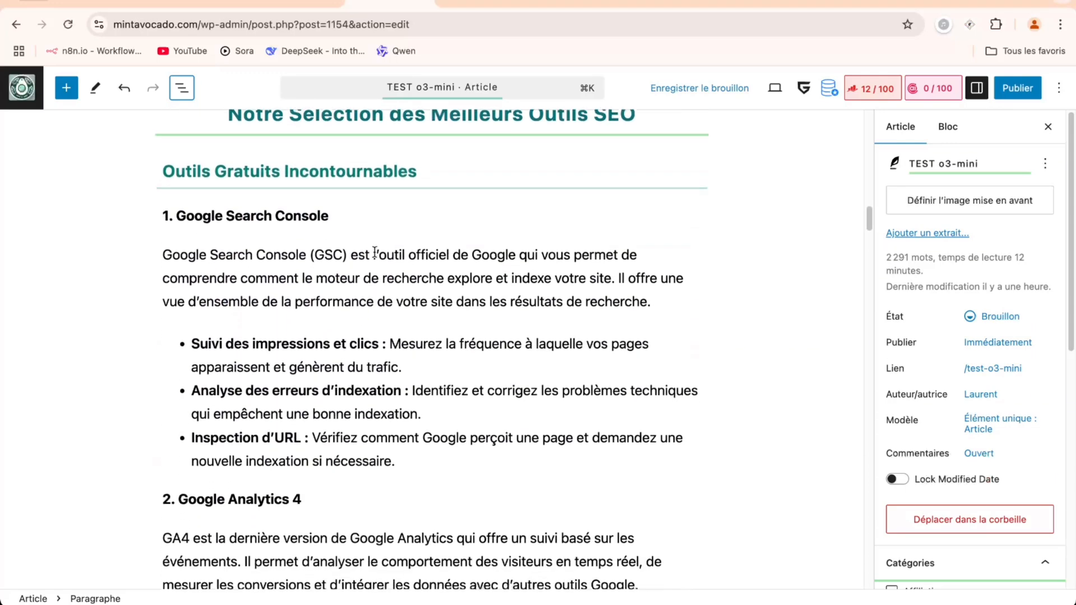
scroll(434, 228, down, 9)
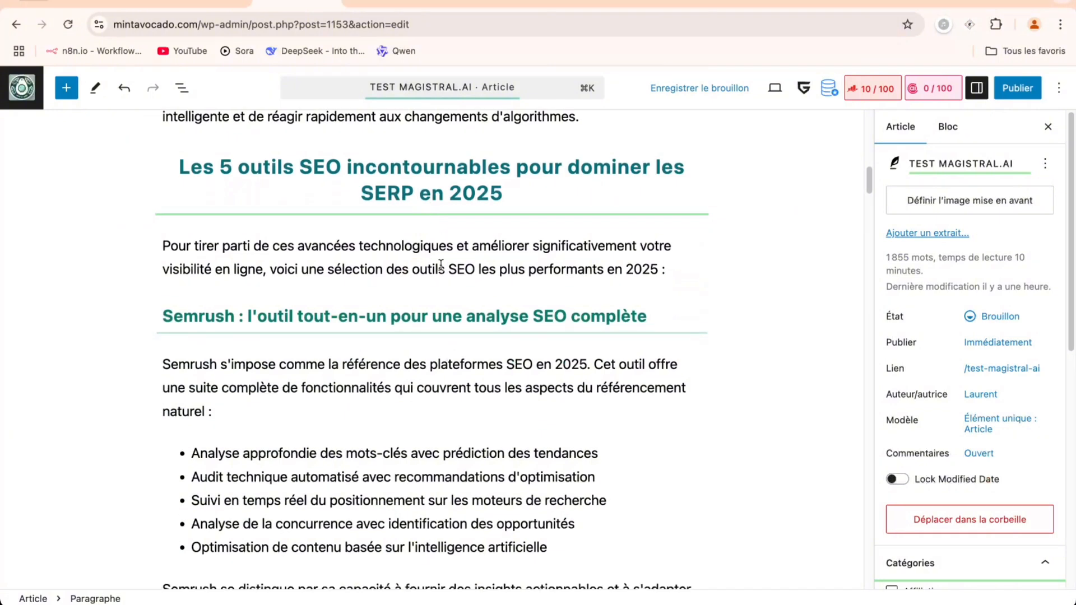
Review the Semrush section of the TEST MAGISTRAL.AI draft, then read the original outils SEO article in Magistral.ai down to its closing definitions.
scroll(421, 271, down, 3)
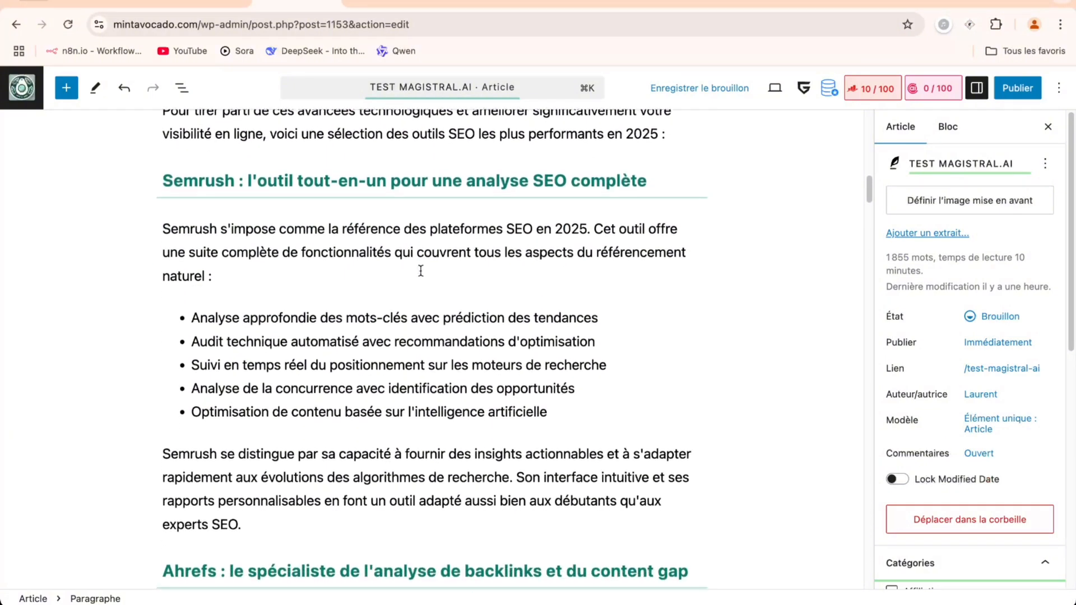
scroll(421, 270, down, 2)
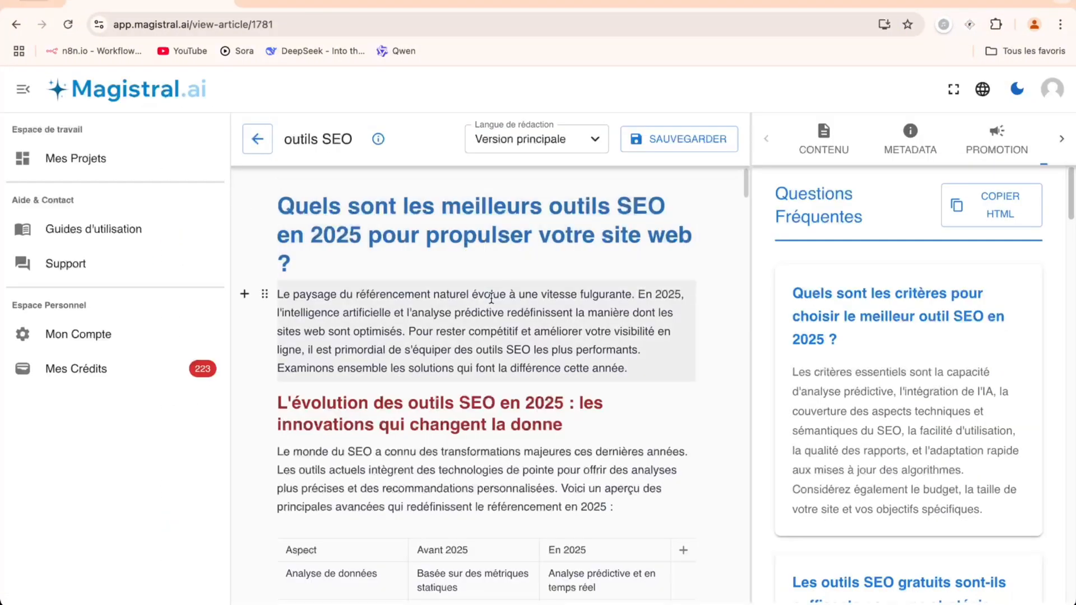
scroll(492, 298, down, 20)
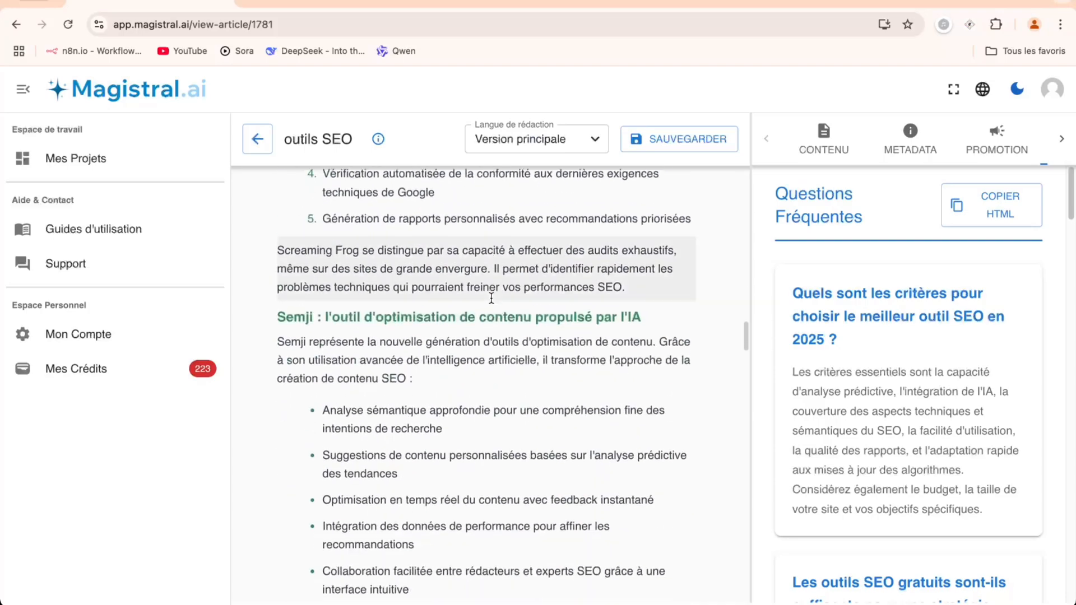
scroll(492, 298, down, 15)
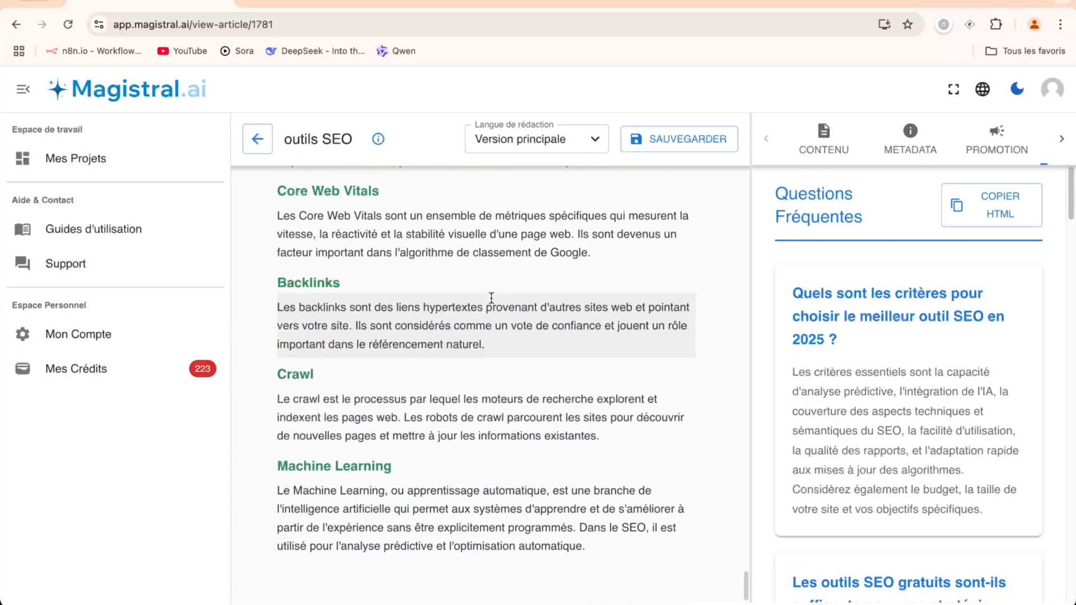
Show the Magistral.ai article's content overview and expand its whole table of contents to review the H2 and H3 headings.
click(824, 145)
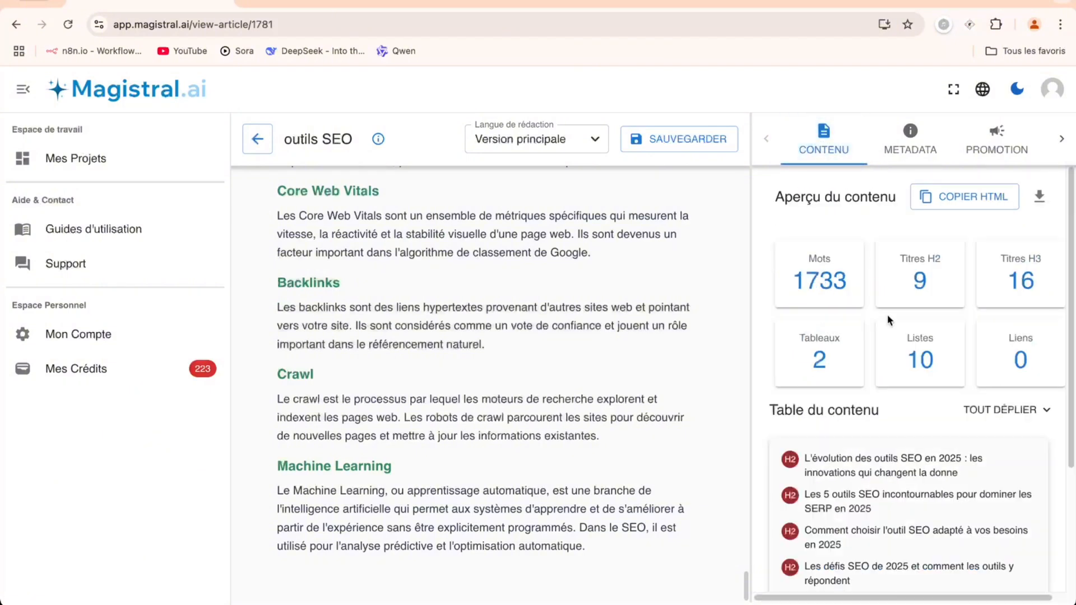
scroll(886, 315, down, 3)
click(987, 239)
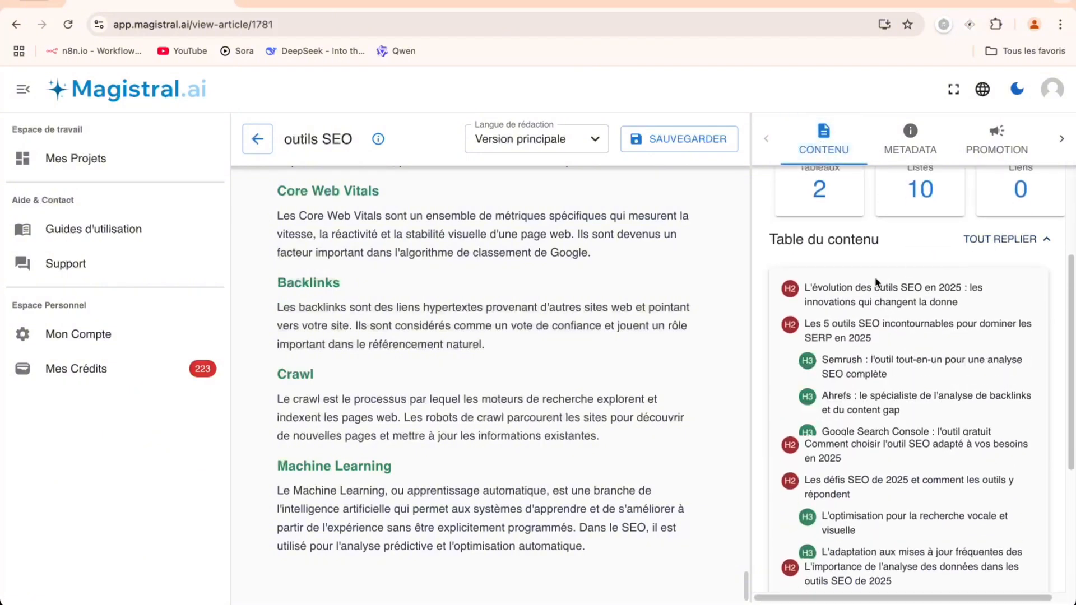
scroll(917, 356, down, 5)
scroll(916, 356, up, 10)
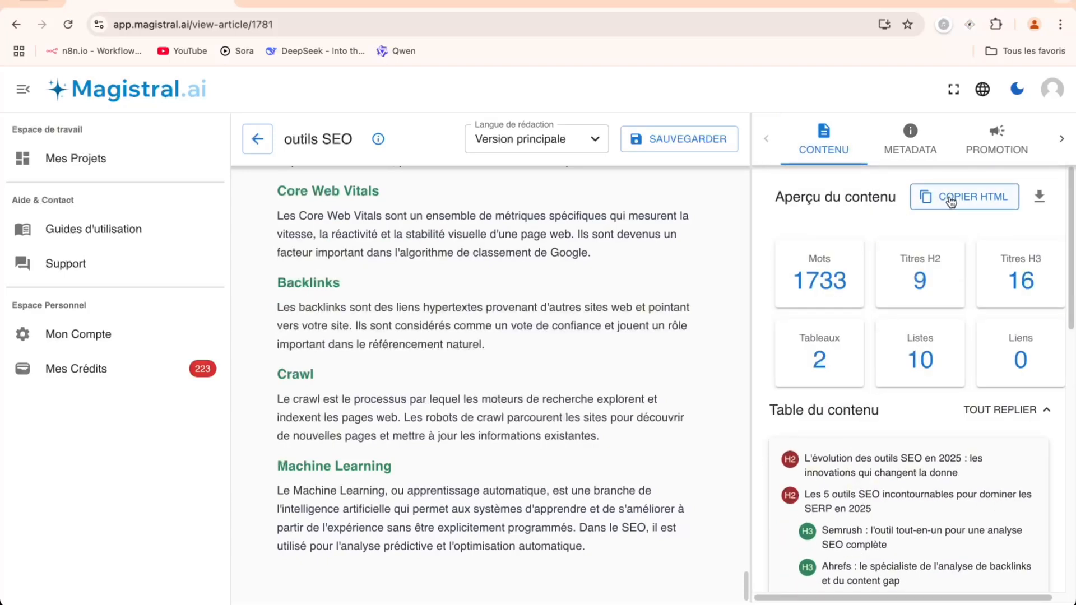
Review the metadata generated for the Magistral.ai article: meta title, meta description, slug and tags.
click(912, 147)
scroll(897, 262, down, 3)
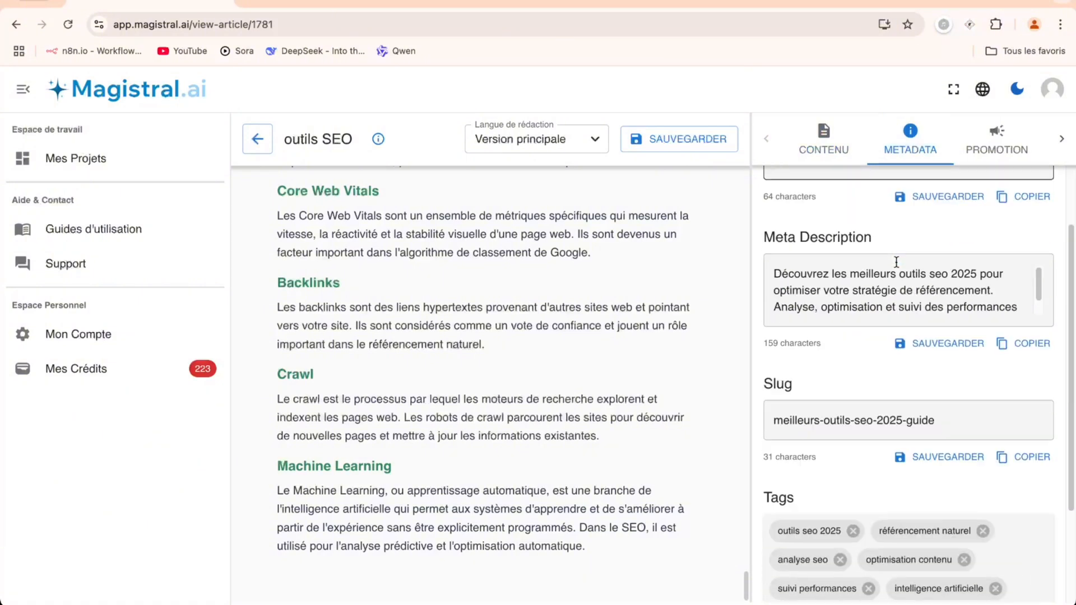
scroll(896, 262, down, 3)
scroll(896, 260, up, 5)
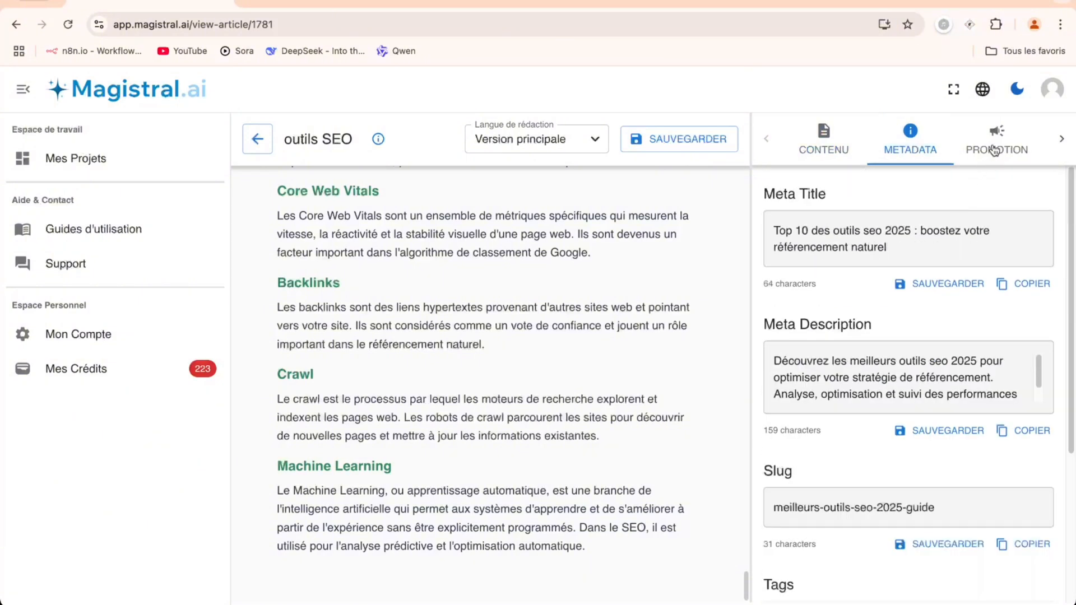
Review the article's Instagram, Facebook, Twitter and LinkedIn promotion posts, then check its source links.
click(995, 151)
scroll(880, 237, down, 8)
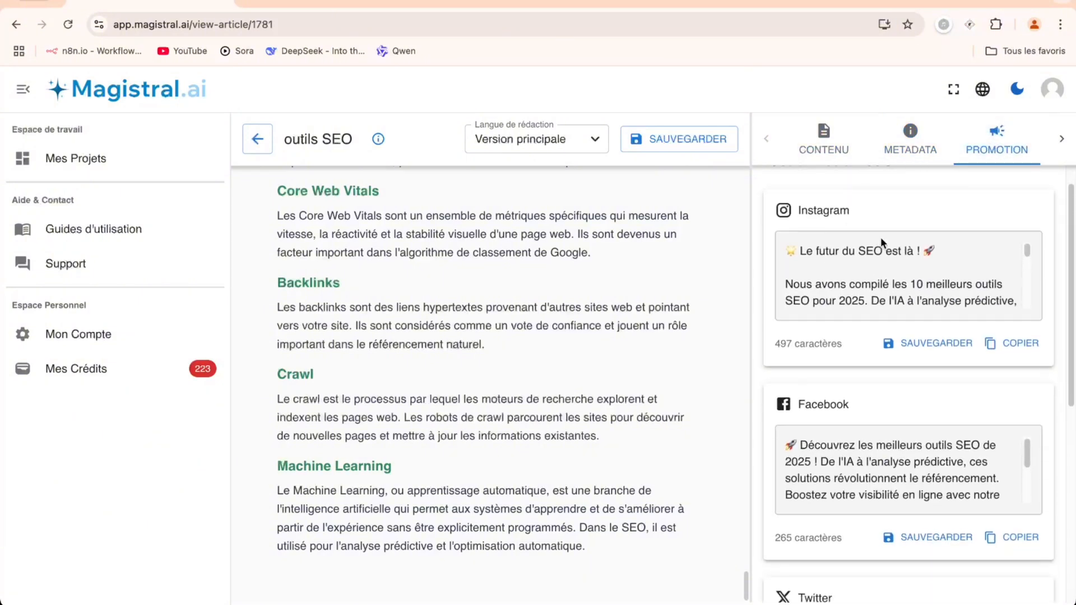
scroll(881, 237, down, 3)
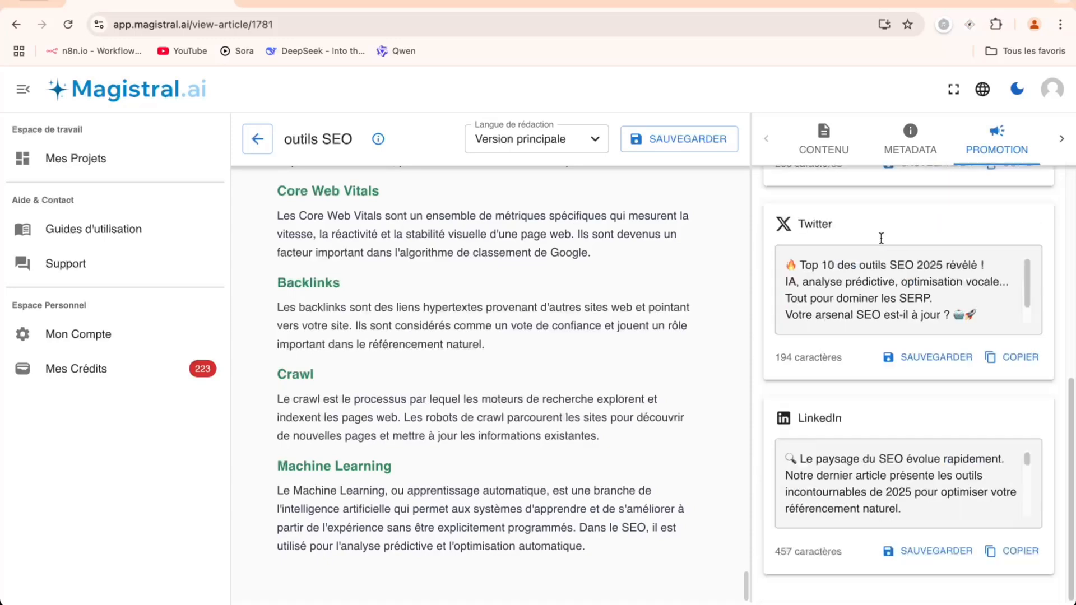
scroll(883, 242, up, 7)
click(1060, 142)
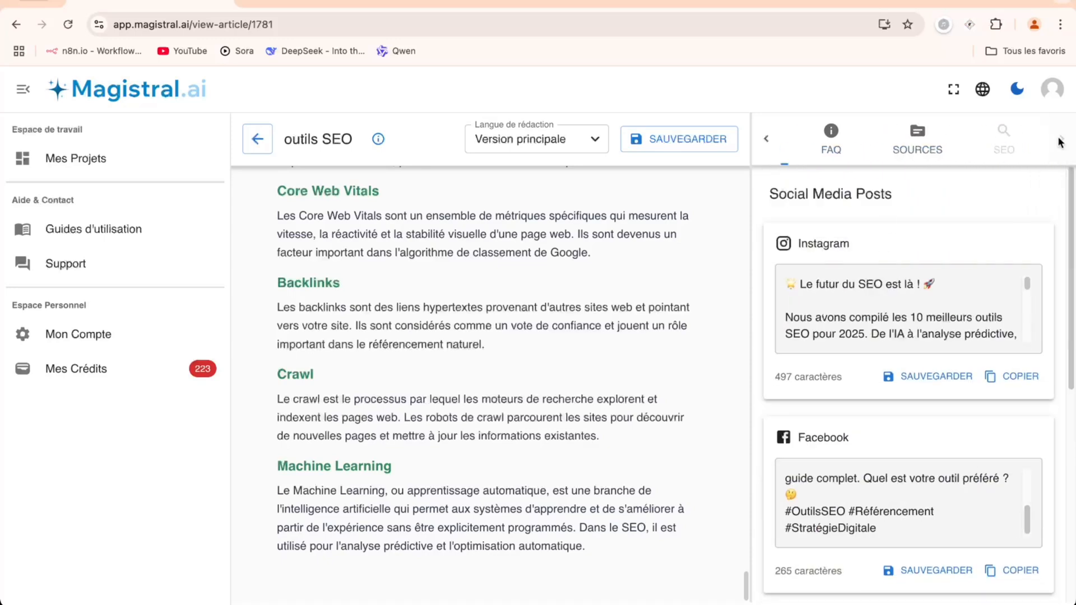
click(936, 150)
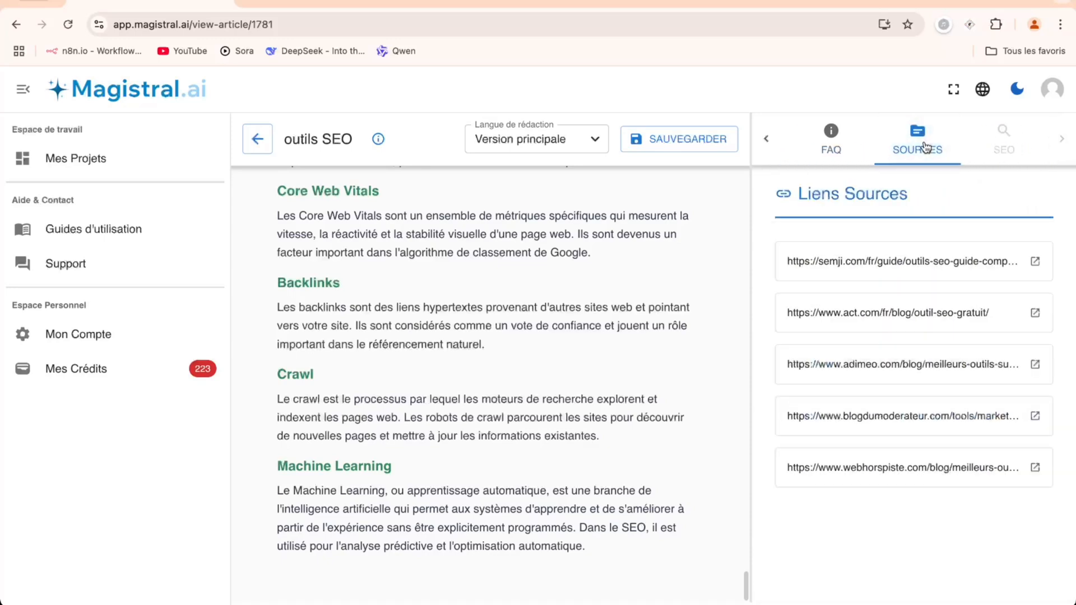
Read through the article's frequently asked questions, from the tool selection criteria to adapting to algorithm updates.
click(841, 139)
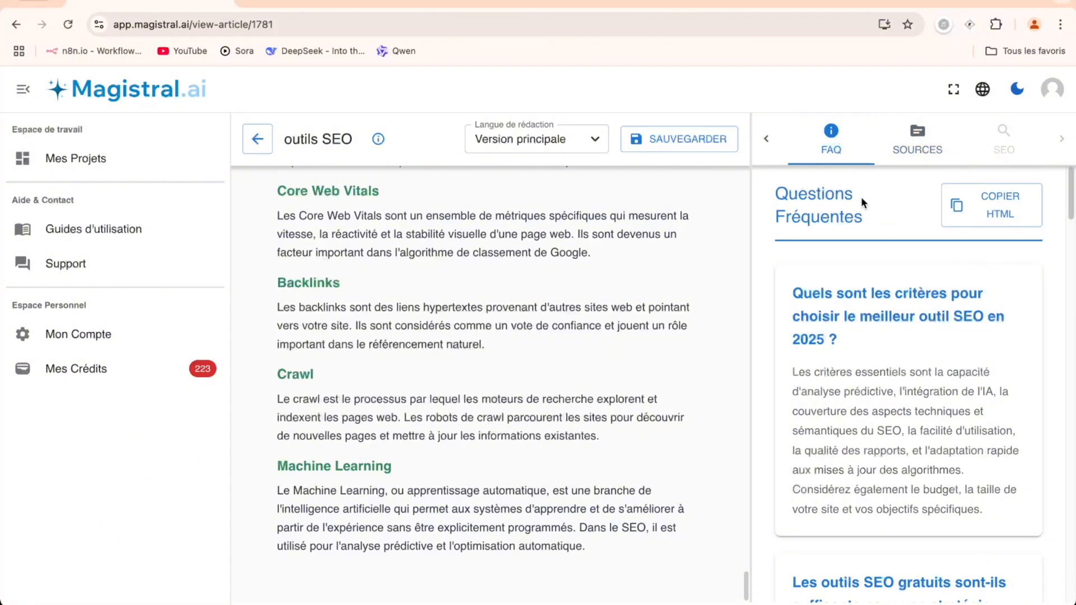
scroll(878, 236, down, 3)
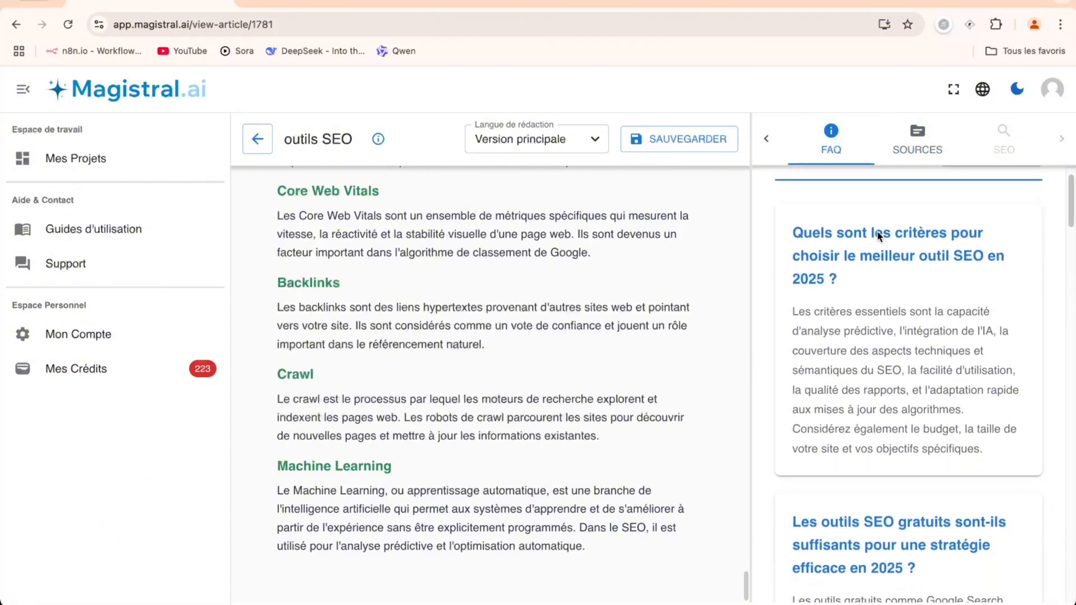
scroll(877, 232, down, 6)
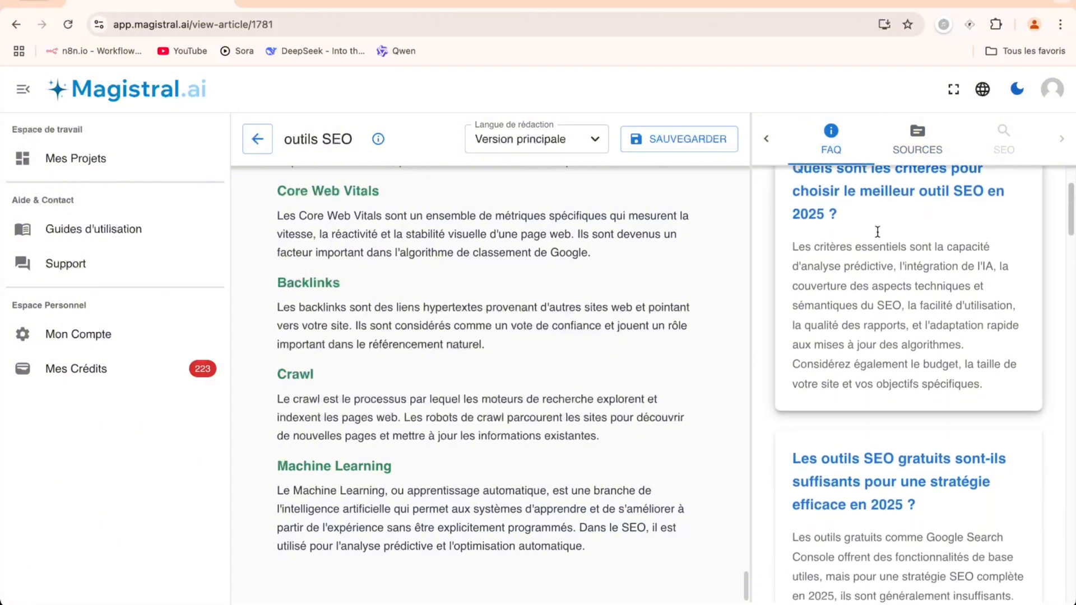
scroll(878, 232, down, 1)
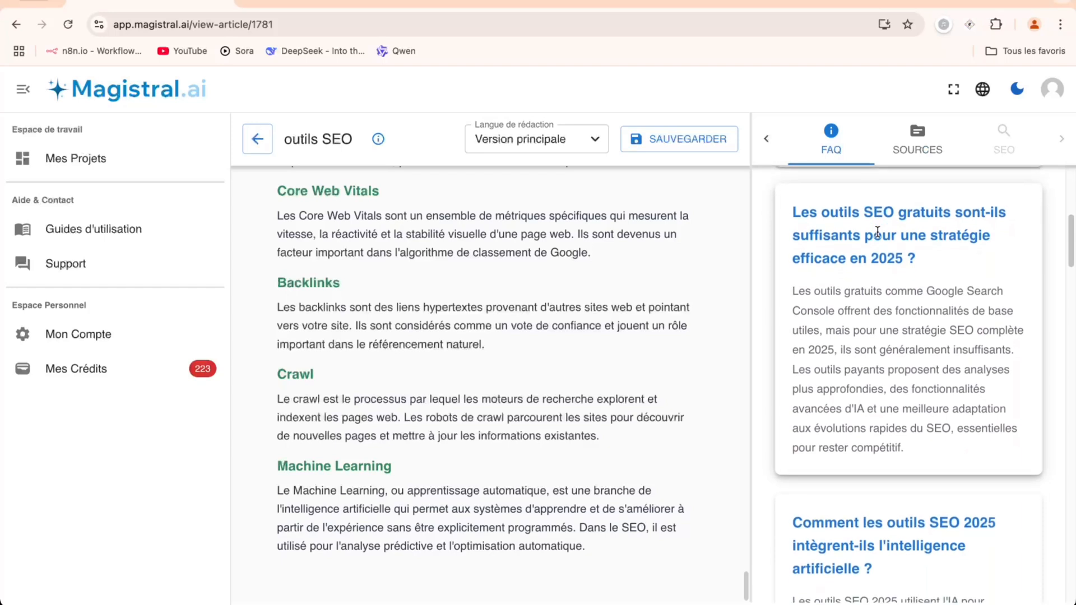
scroll(878, 232, down, 8)
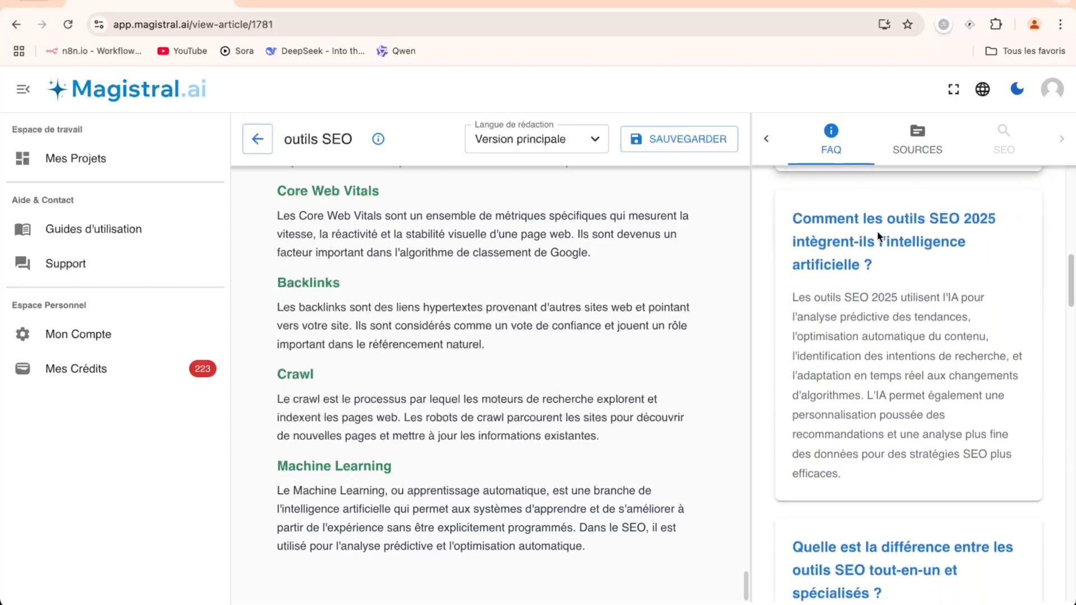
scroll(878, 232, down, 8)
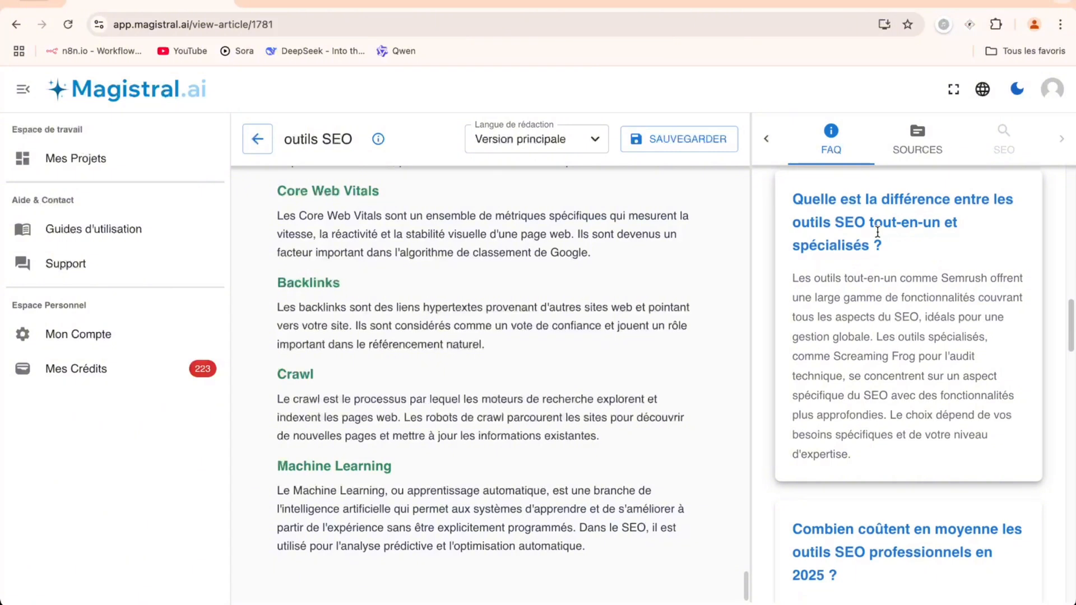
scroll(878, 232, down, 8)
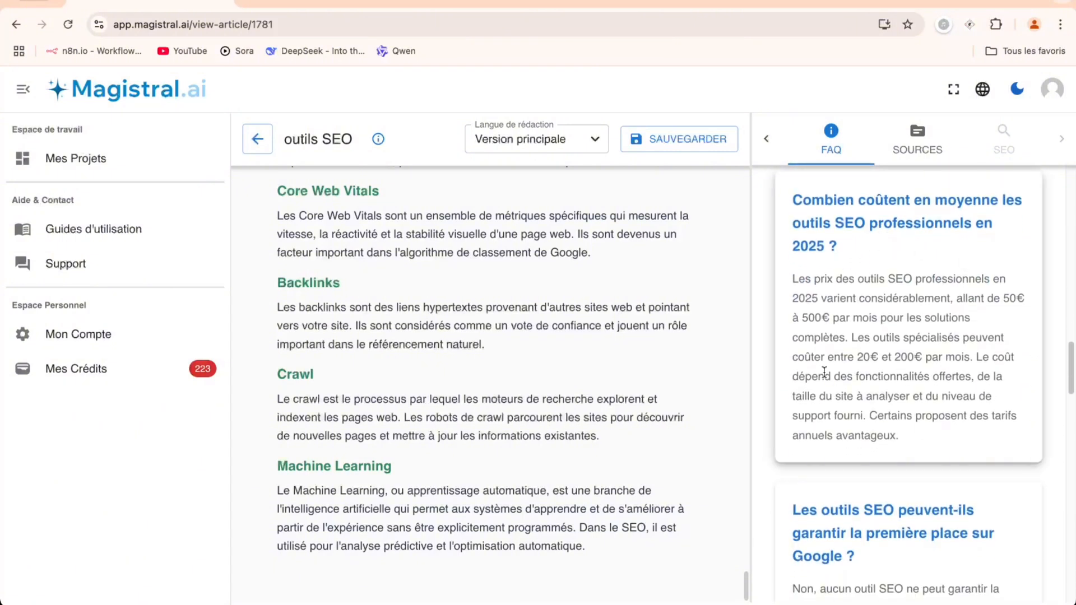
scroll(855, 275, down, 7)
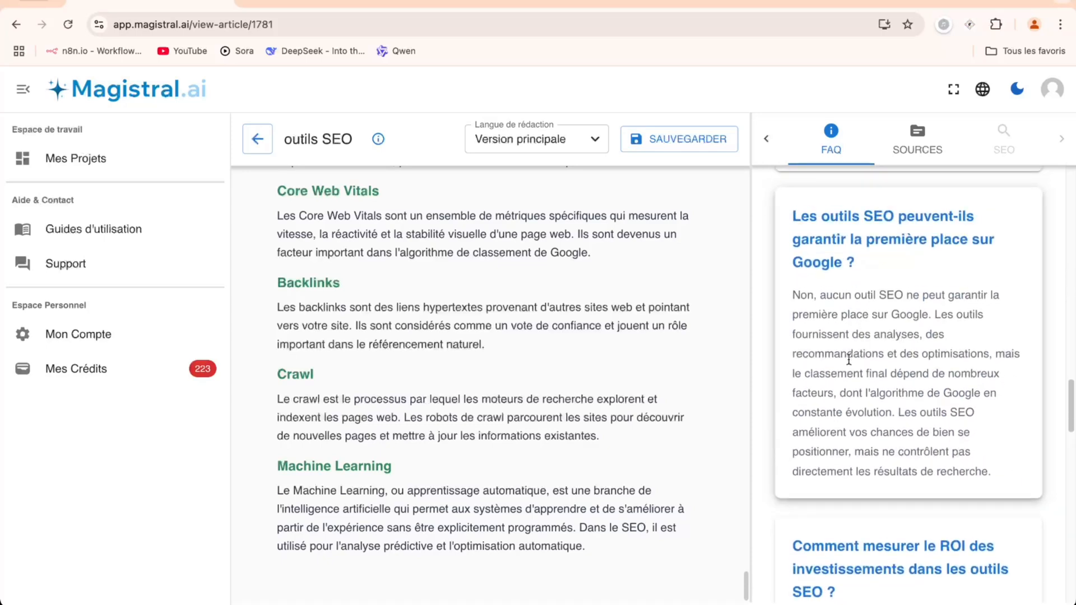
scroll(849, 359, down, 10)
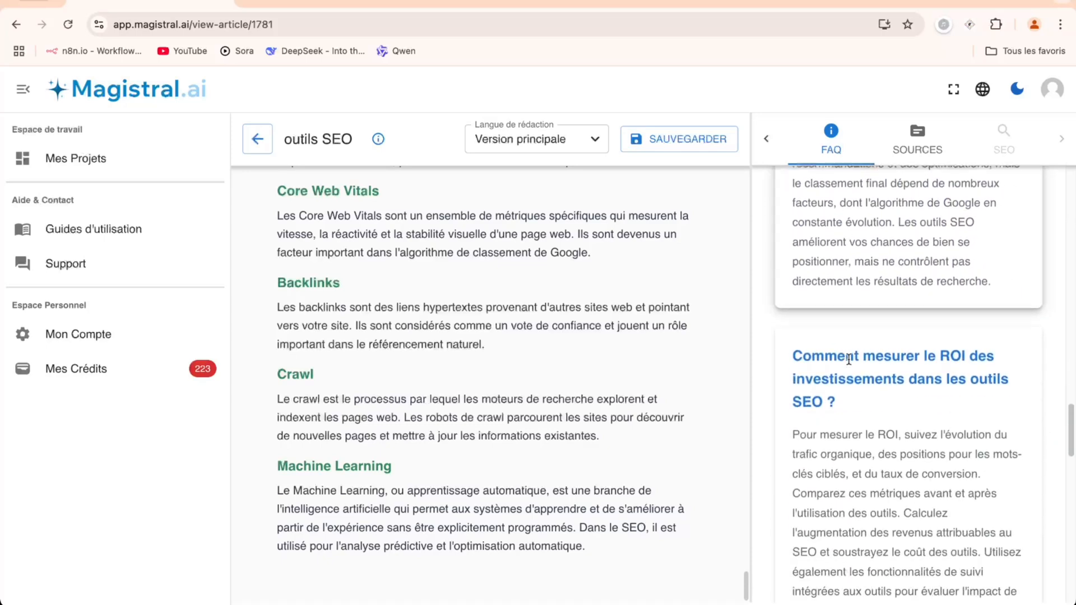
scroll(849, 359, down, 6)
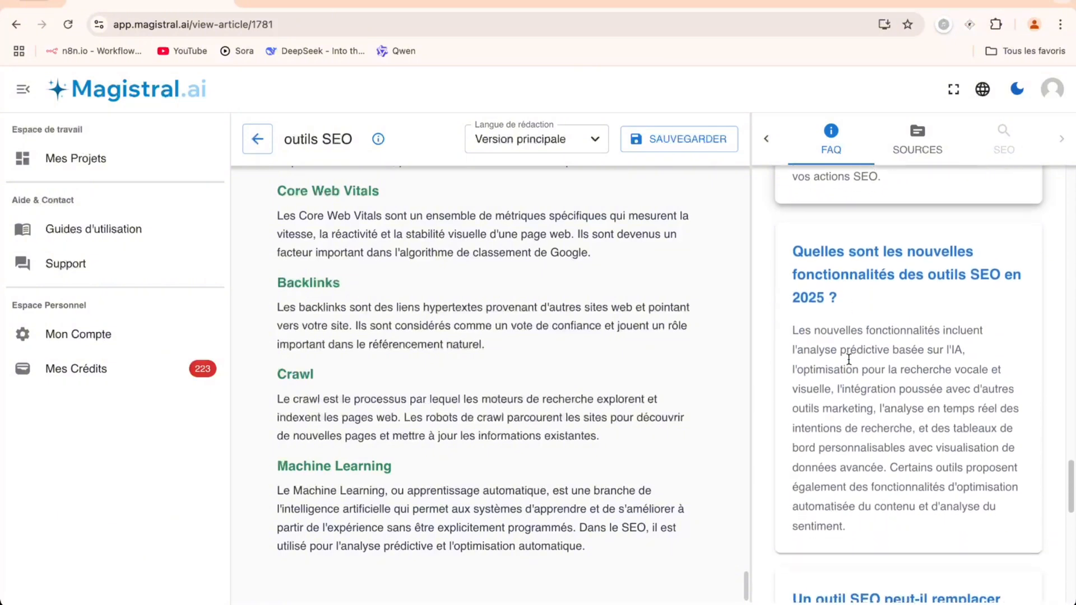
scroll(849, 359, down, 7)
scroll(849, 359, down, 2)
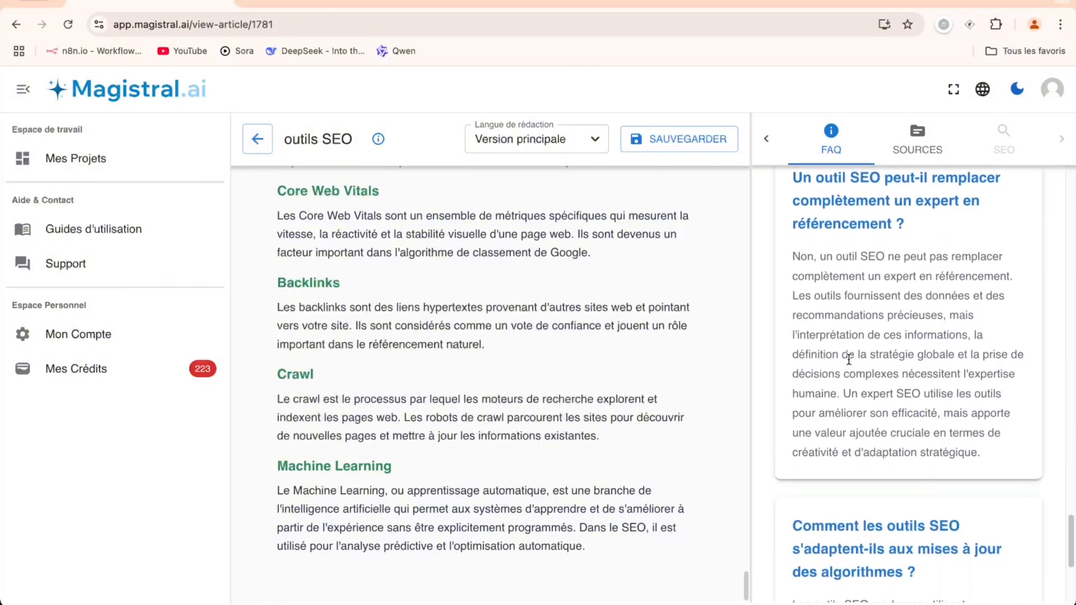
scroll(876, 322, down, 5)
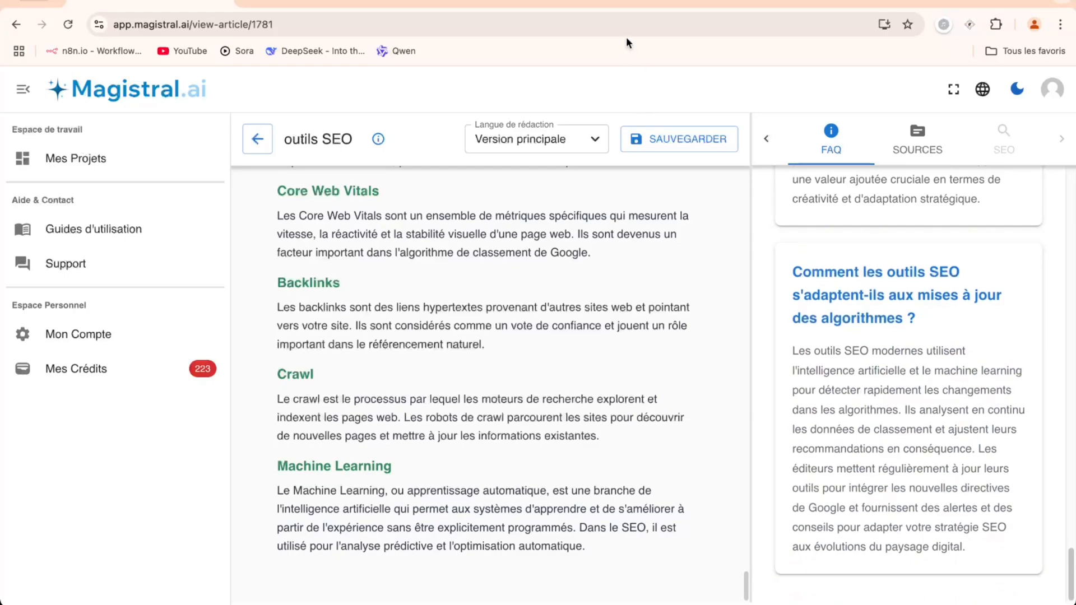
Return to the TEST o3-mini draft in WordPress and look through its tool and trend sections down to the FAQ.
click(637, 3)
scroll(487, 351, down, 20)
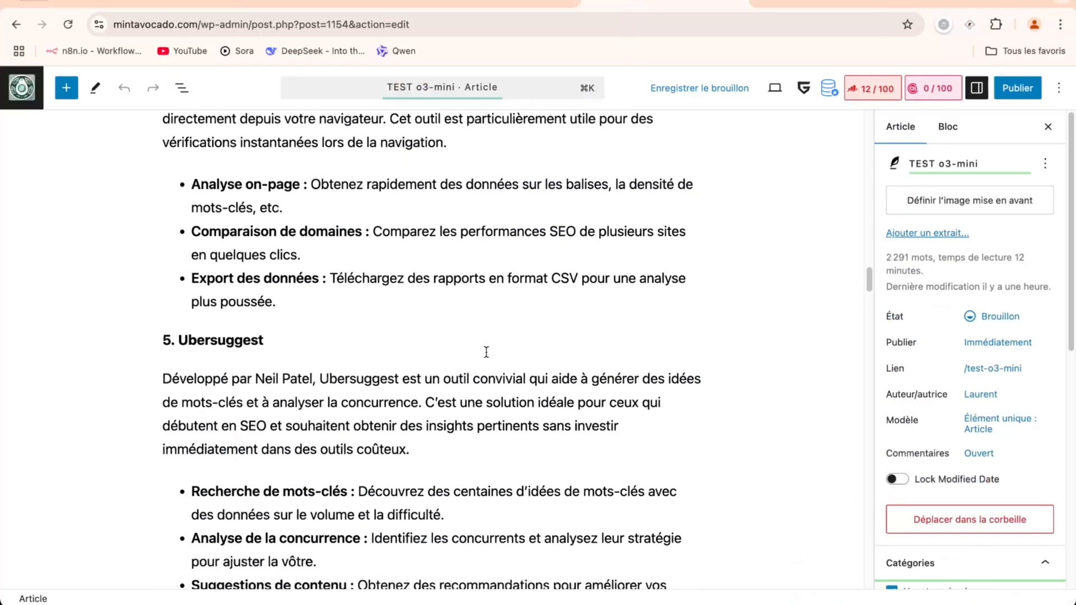
scroll(486, 352, down, 20)
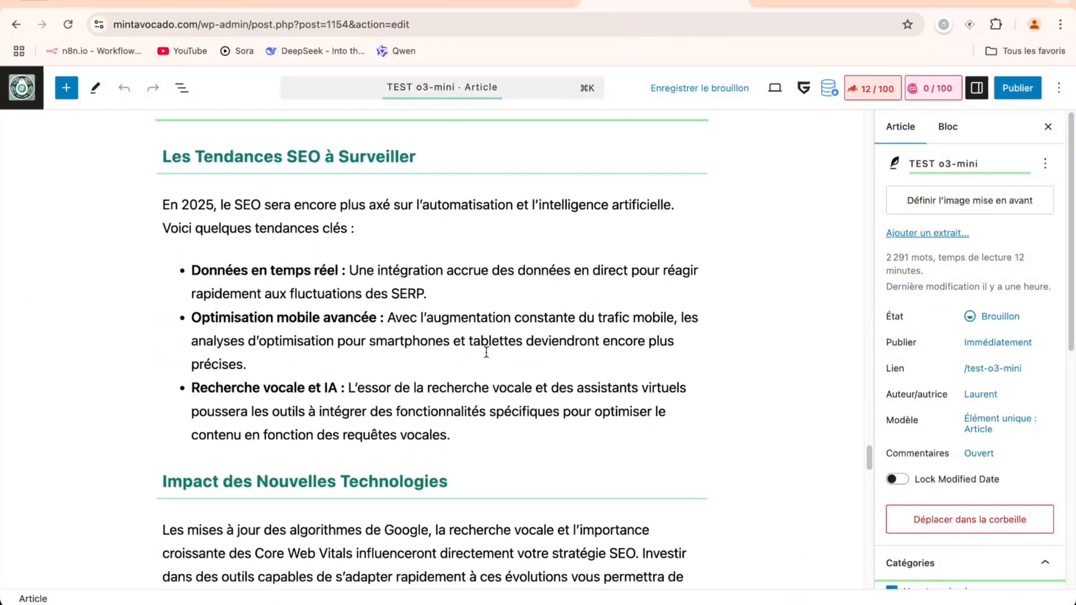
scroll(486, 352, down, 10)
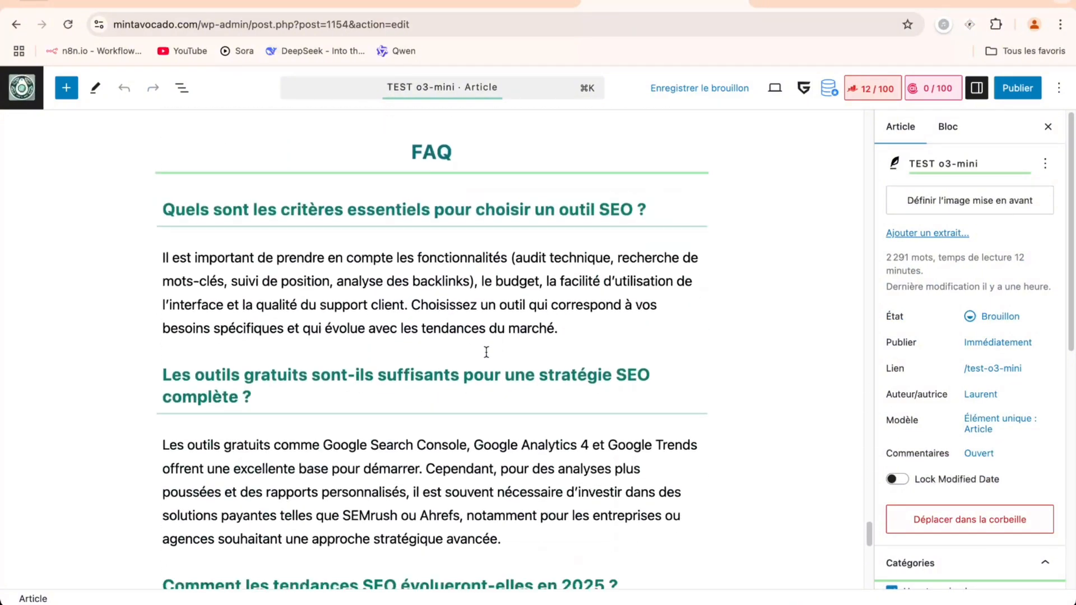
Read the rest of the FAQ in the TEST o3-mini draft, down to the question on tools suited to beginners.
scroll(410, 240, down, 5)
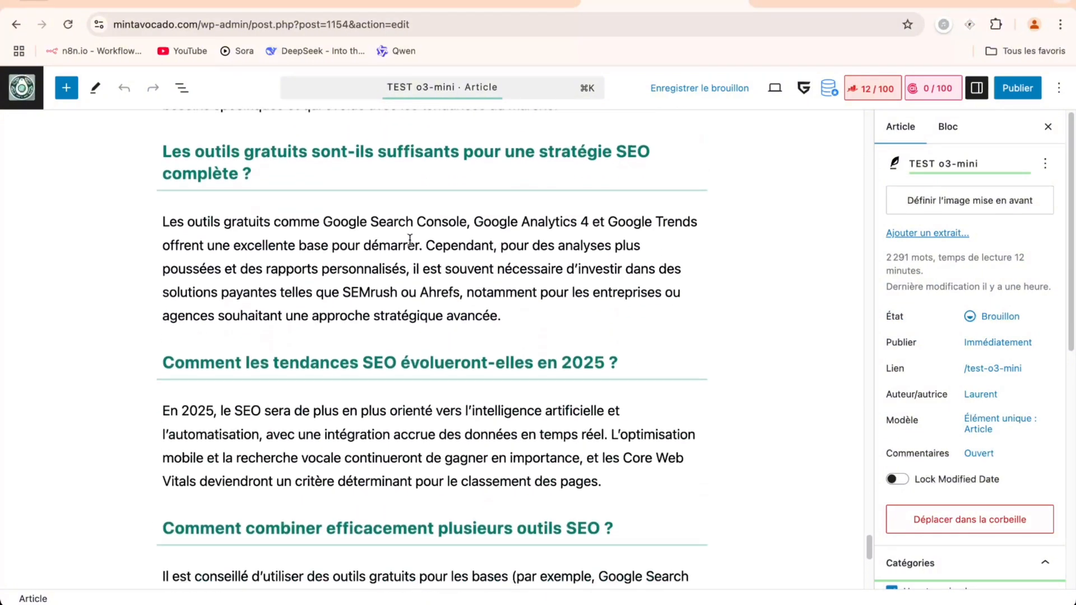
scroll(424, 244, down, 5)
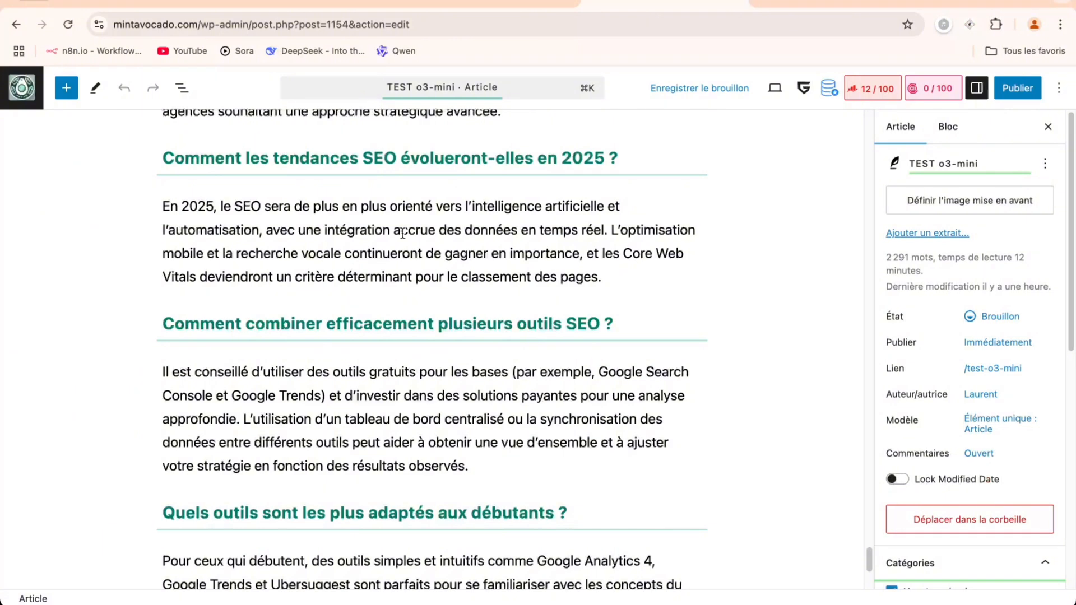
scroll(402, 233, down, 3)
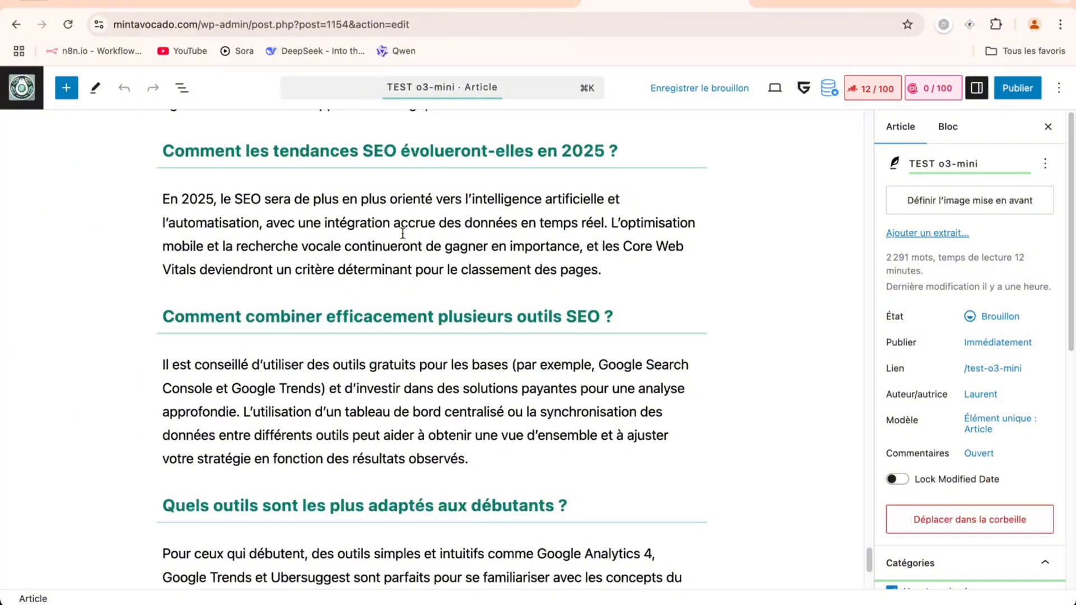
scroll(402, 233, down, 2)
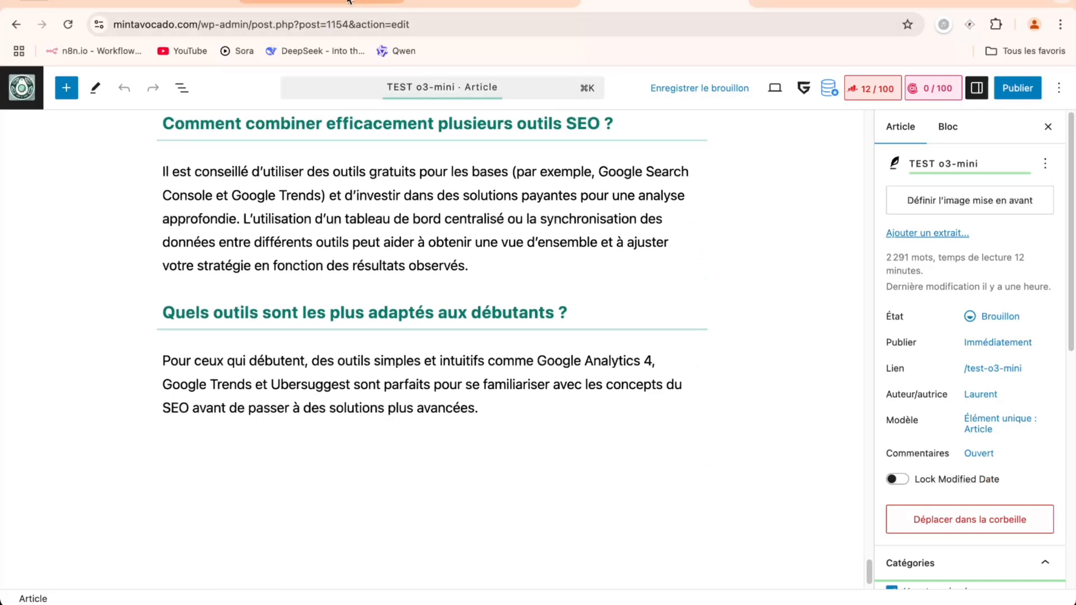
Return to the outils SEO article in Magistral.ai and look through its FAQ again for comparison with the o3-mini FAQ.
click(194, 3)
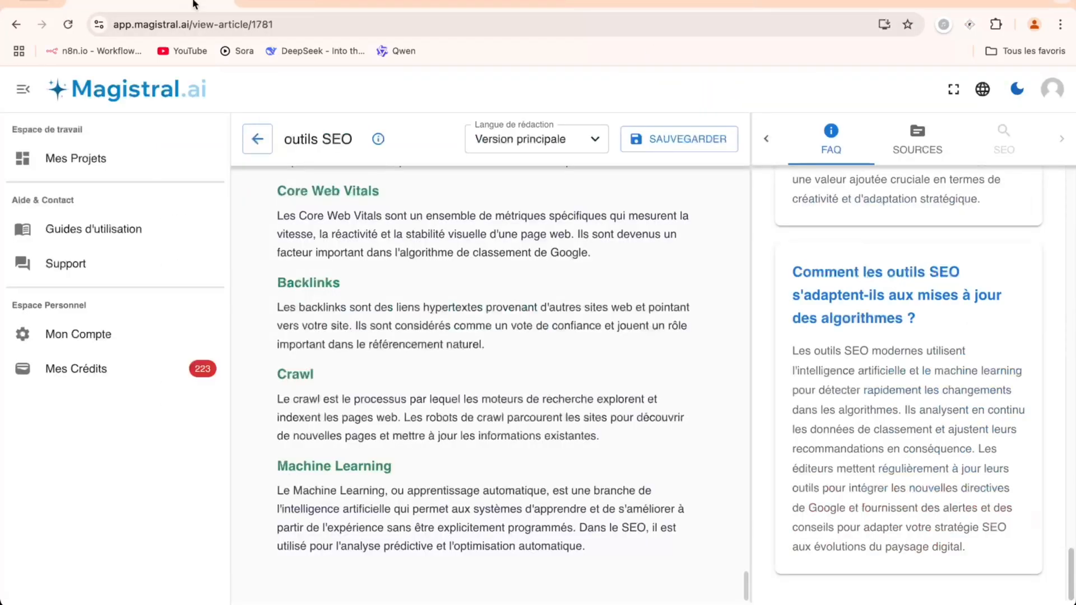
scroll(893, 261, down, 10)
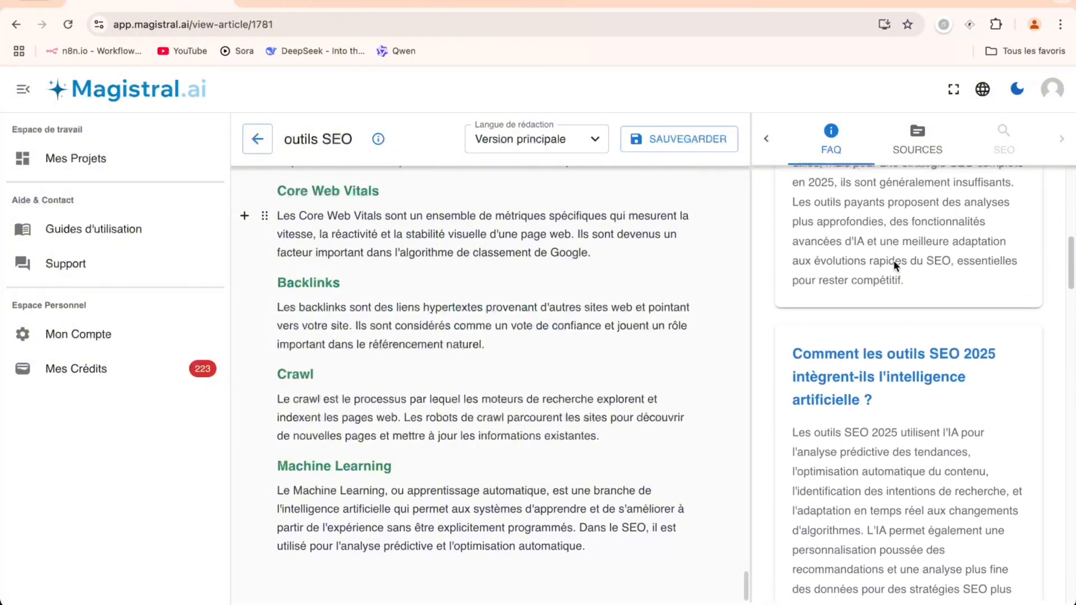
scroll(895, 265, up, 10)
scroll(895, 266, down, 10)
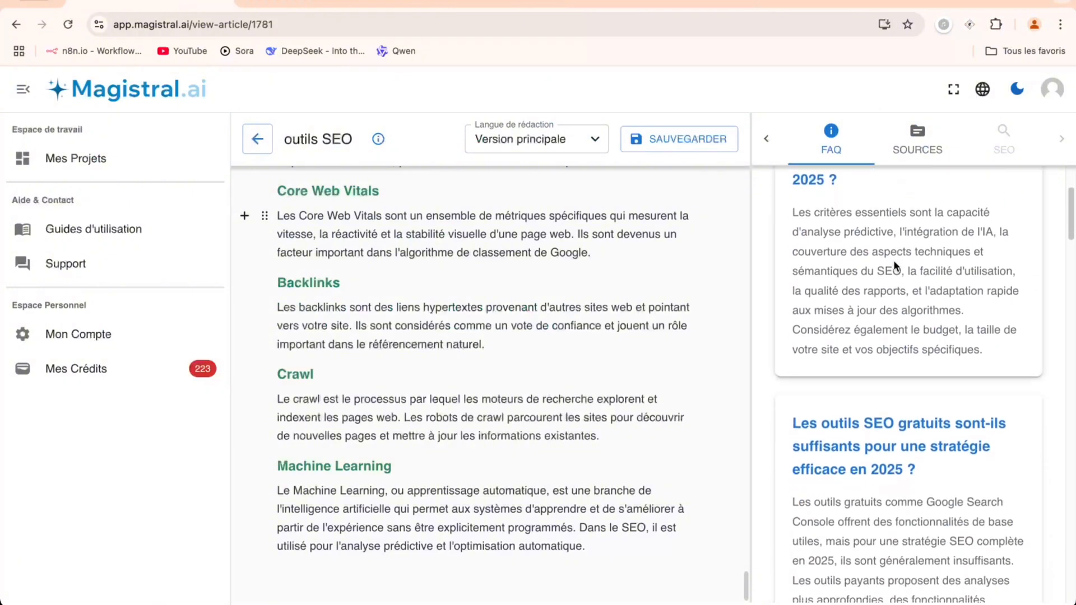
scroll(894, 260, down, 10)
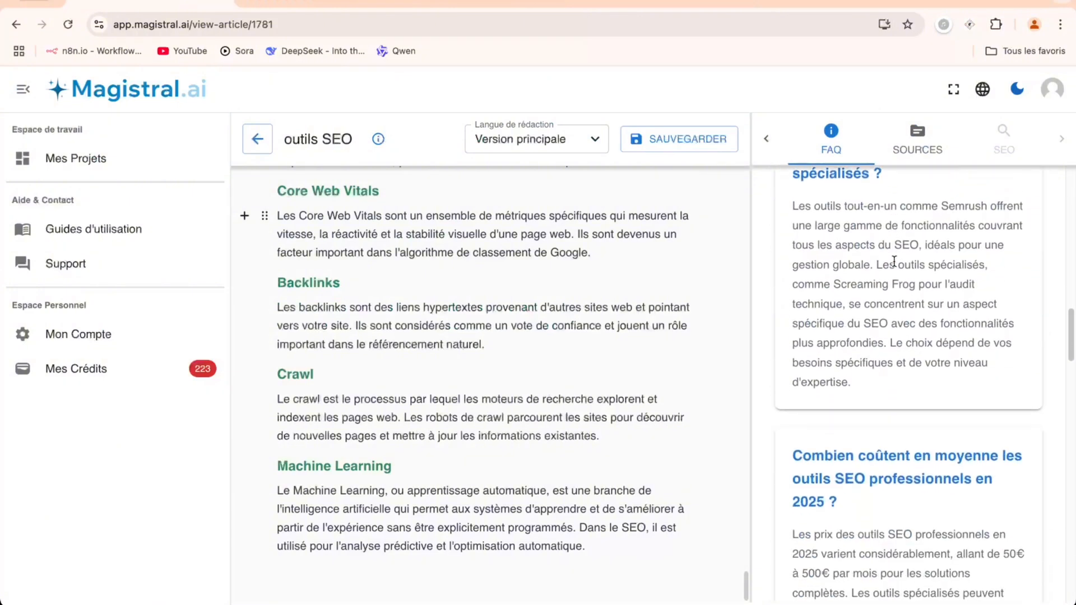
scroll(893, 261, down, 10)
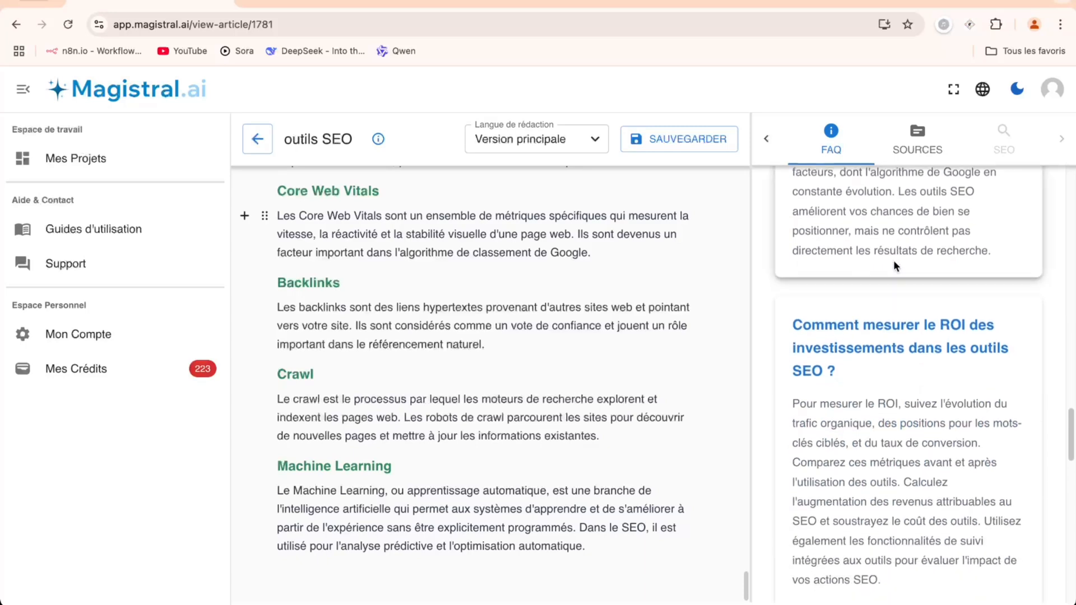
scroll(893, 261, down, 10)
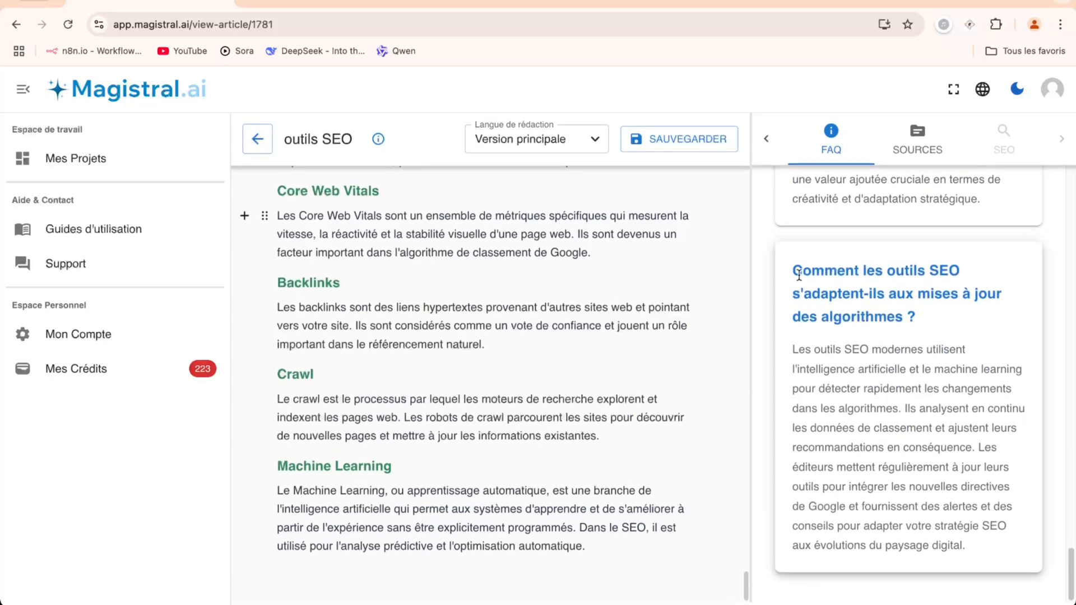
scroll(840, 304, up, 15)
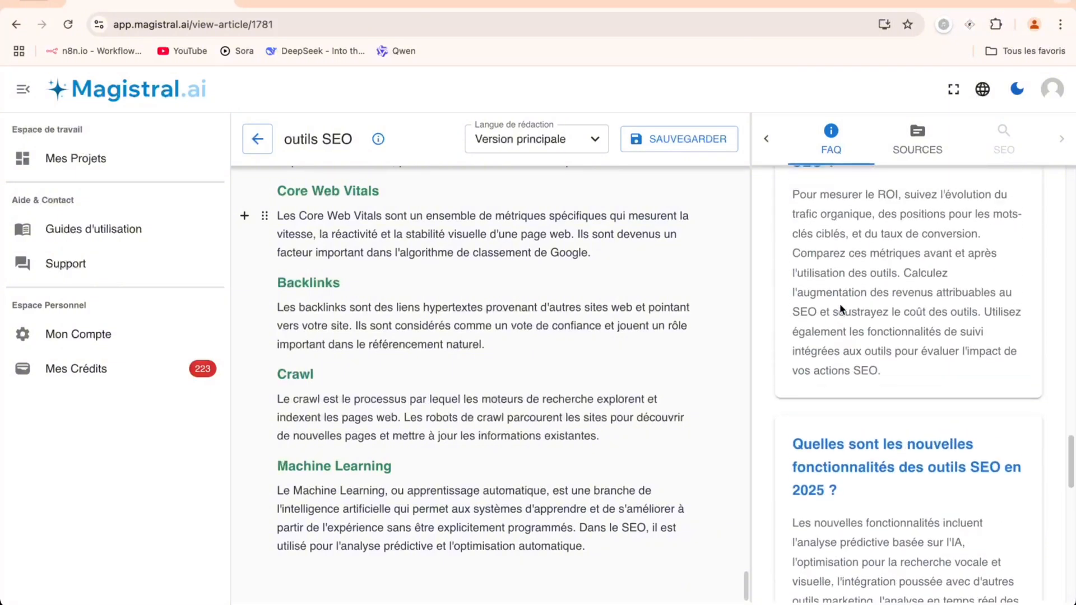
scroll(839, 303, up, 3)
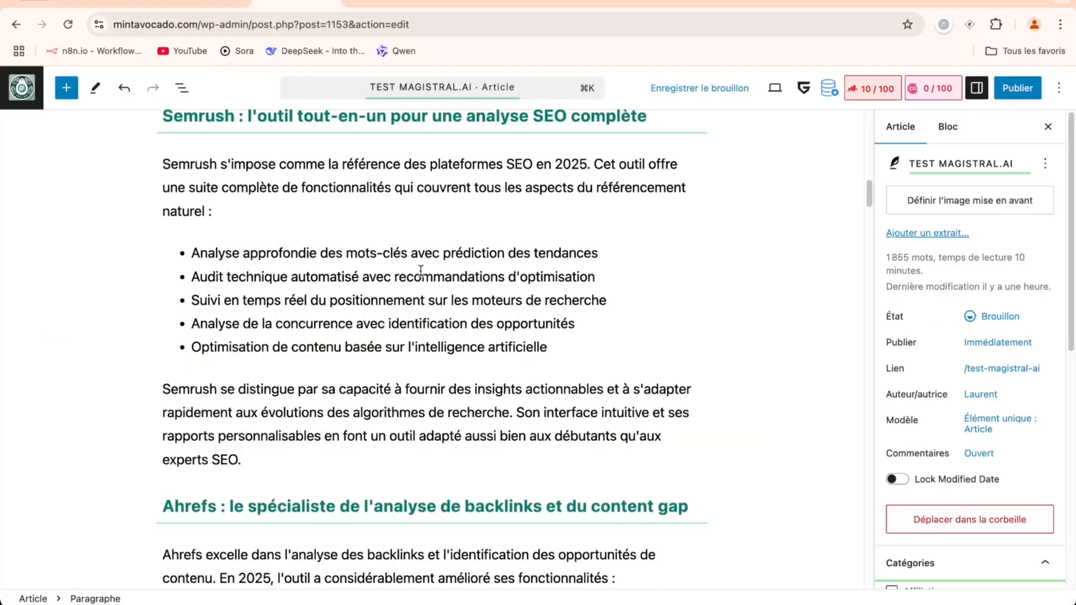
Find the SEMrush section under the paid tools in the TEST o3-mini draft and highlight part of its Suivi de position bullet.
scroll(420, 271, up, 1)
click(393, 3)
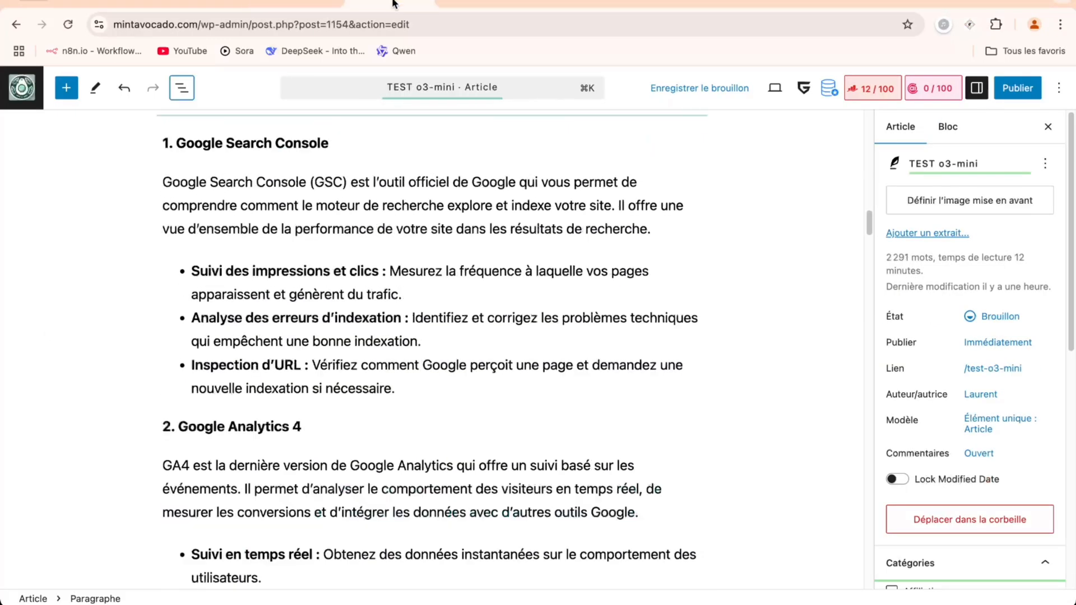
scroll(410, 271, down, 20)
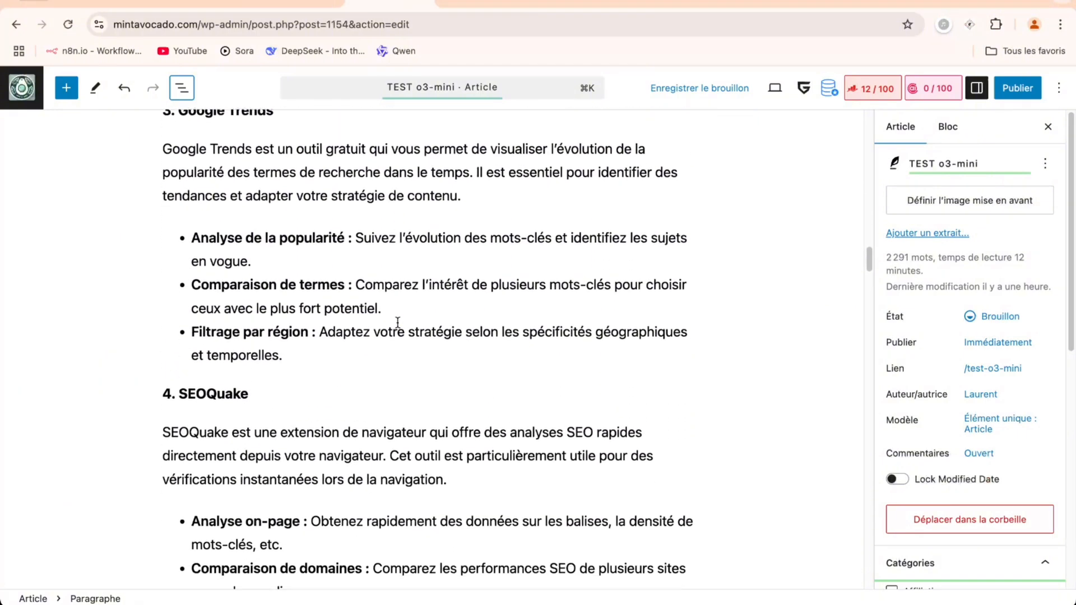
scroll(398, 323, down, 10)
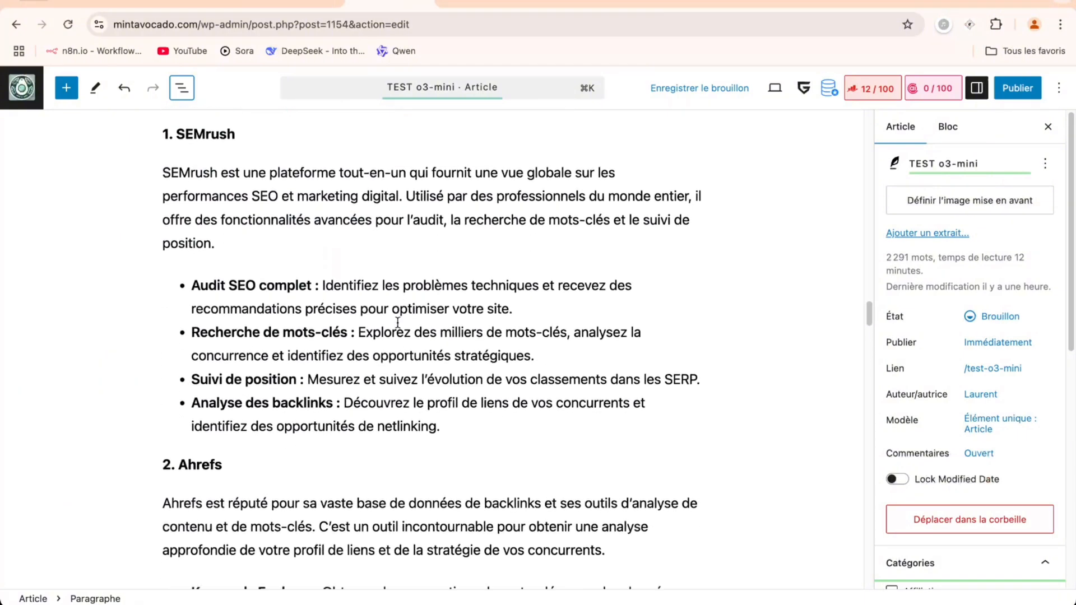
scroll(398, 322, down, 1)
drag(375, 372, 380, 355)
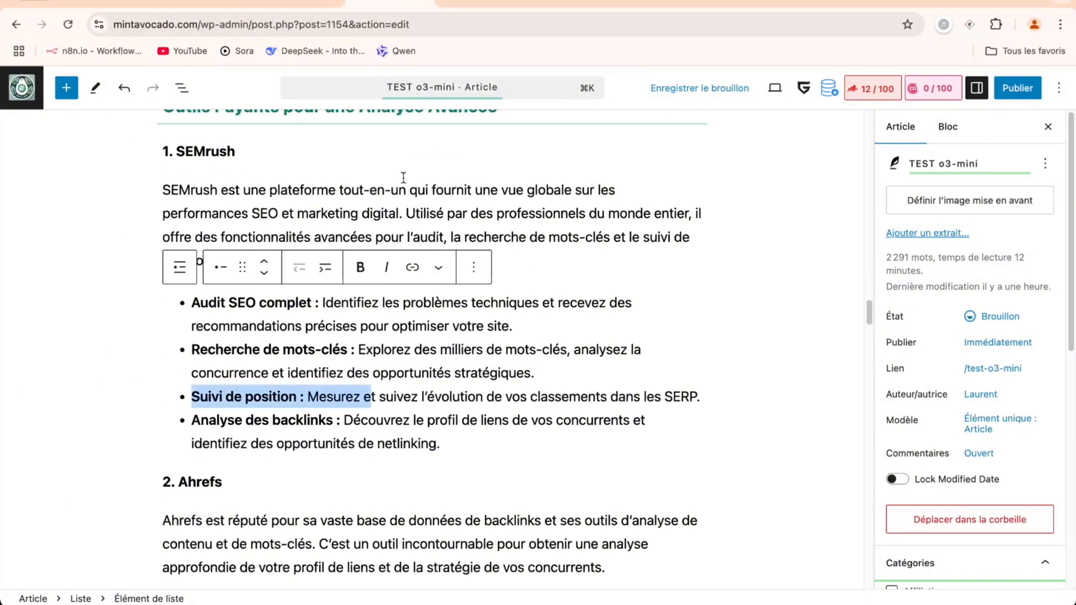
Examine the Semrush section and its feature list in the TEST MAGISTRAL.AI draft, under the five essential SEO tools.
click(297, 3)
scroll(404, 284, down, 15)
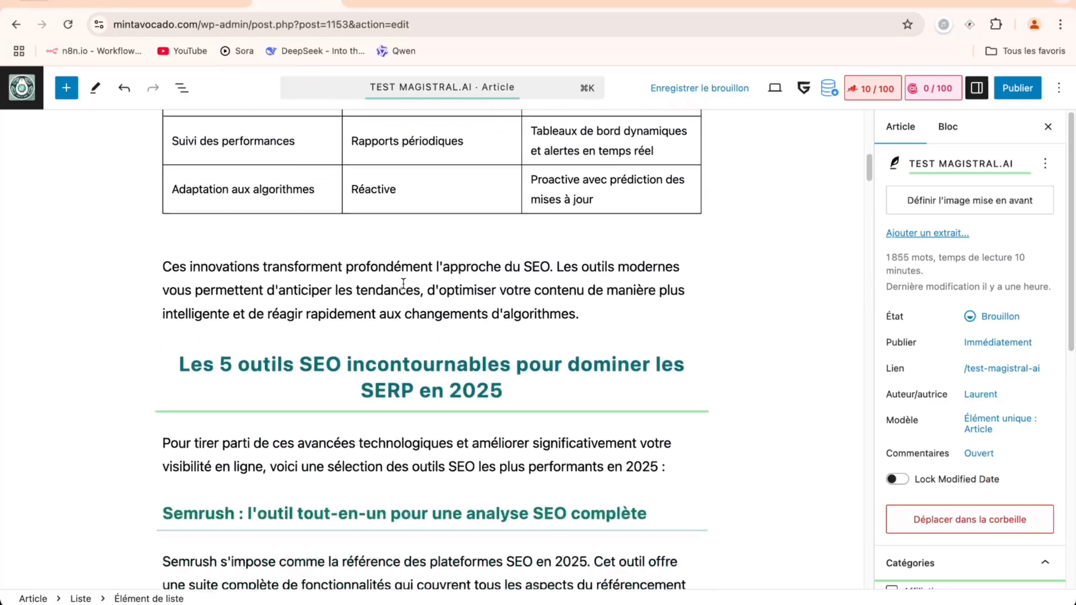
scroll(404, 283, down, 3)
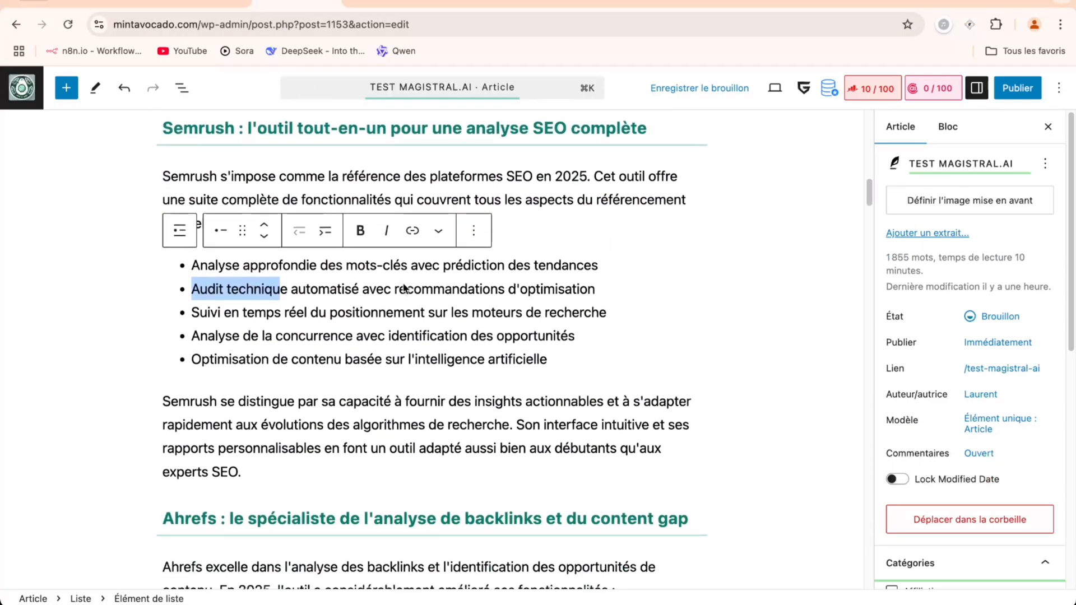
scroll(403, 283, up, 3)
scroll(403, 287, up, 4)
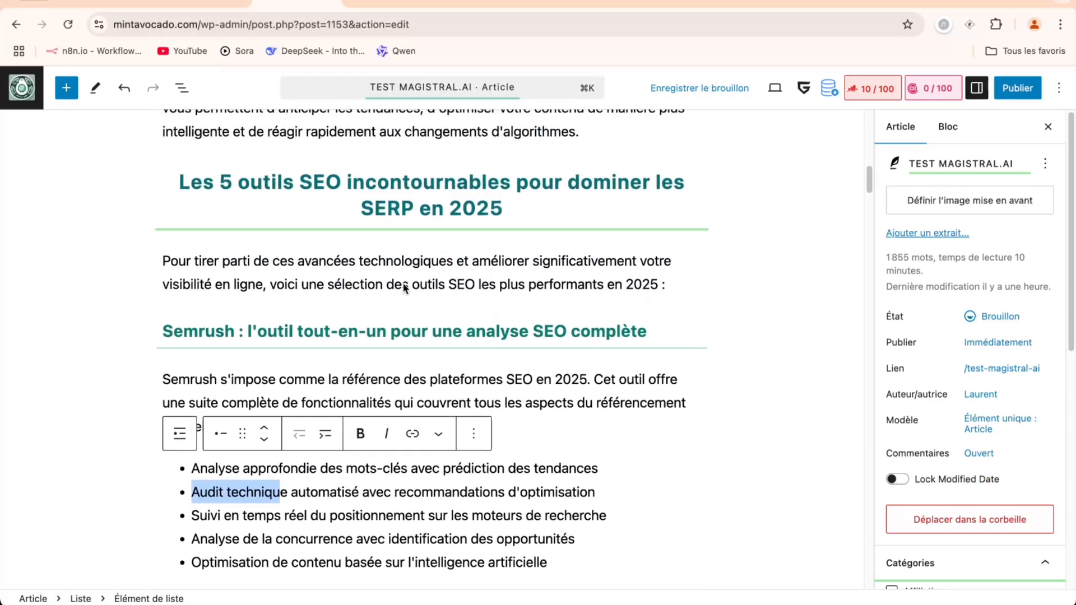
scroll(403, 287, down, 4)
scroll(404, 286, down, 2)
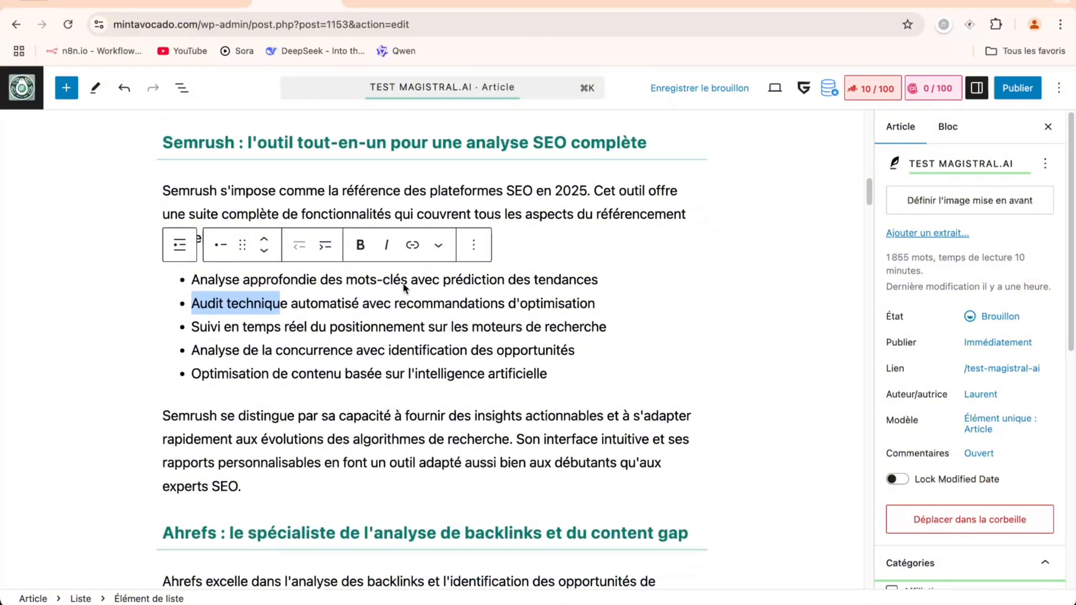
scroll(404, 283, up, 1)
click(381, 328)
Check the SEMrush paragraph in TEST o3-mini, then highlight part of the competition analysis bullet in TEST MAGISTRAL.AI.
click(380, 2)
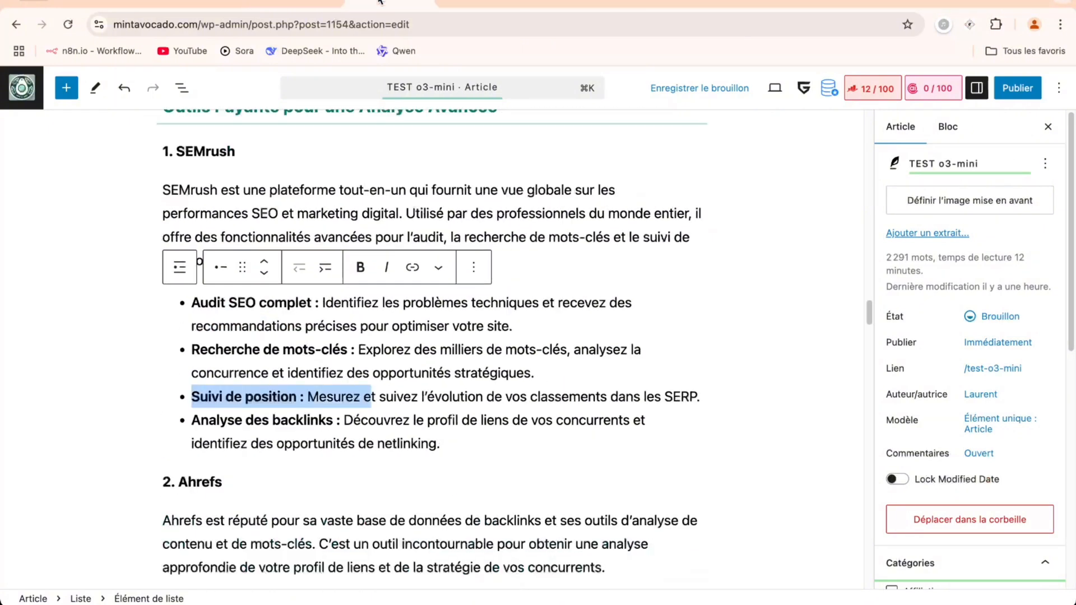
click(316, 178)
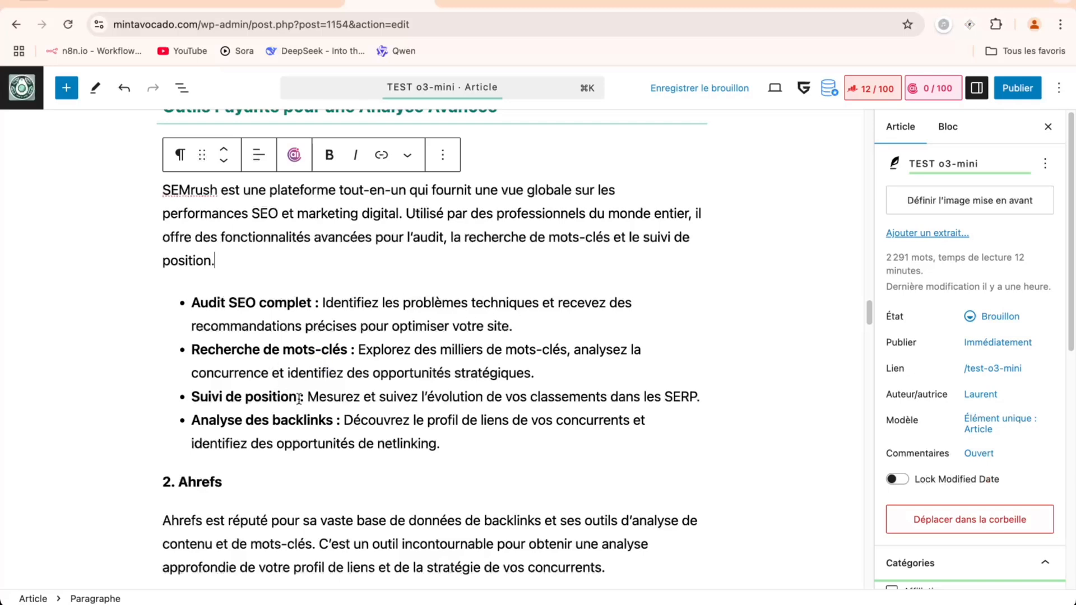
click(297, 3)
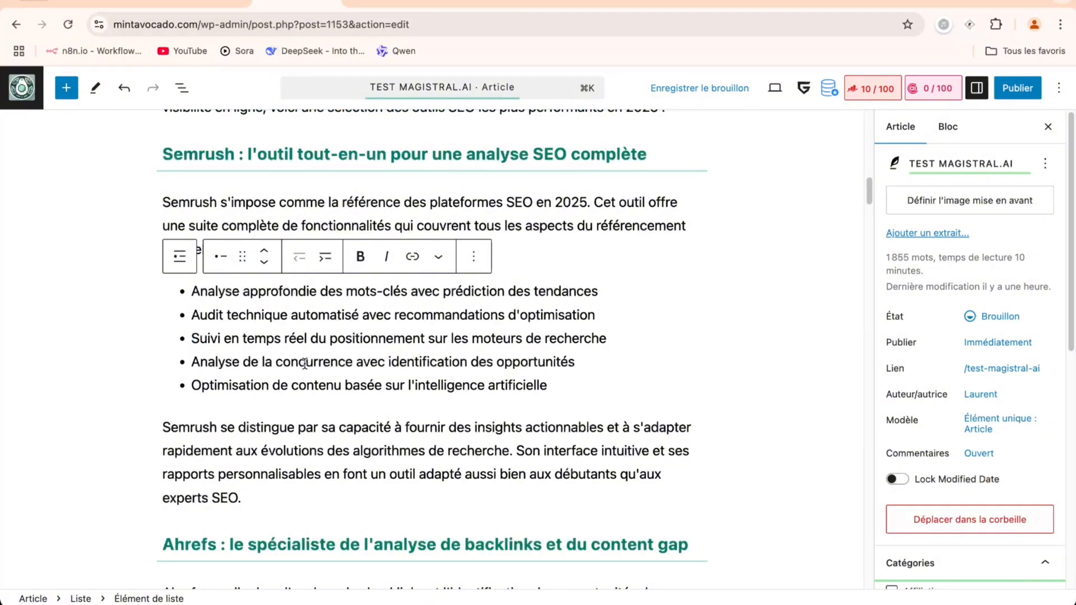
drag(263, 357, 370, 368)
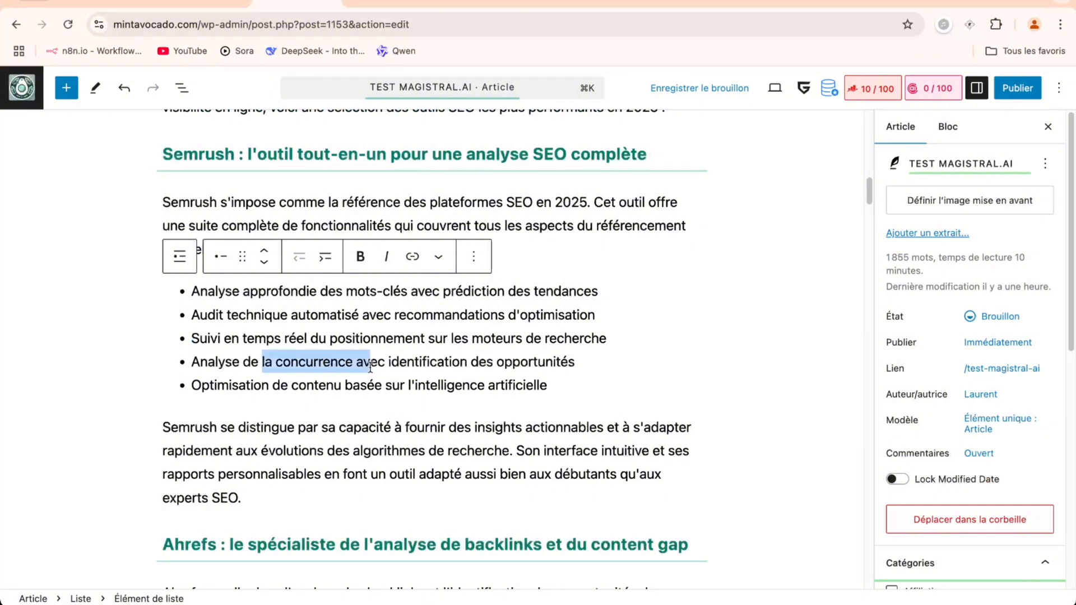
click(247, 384)
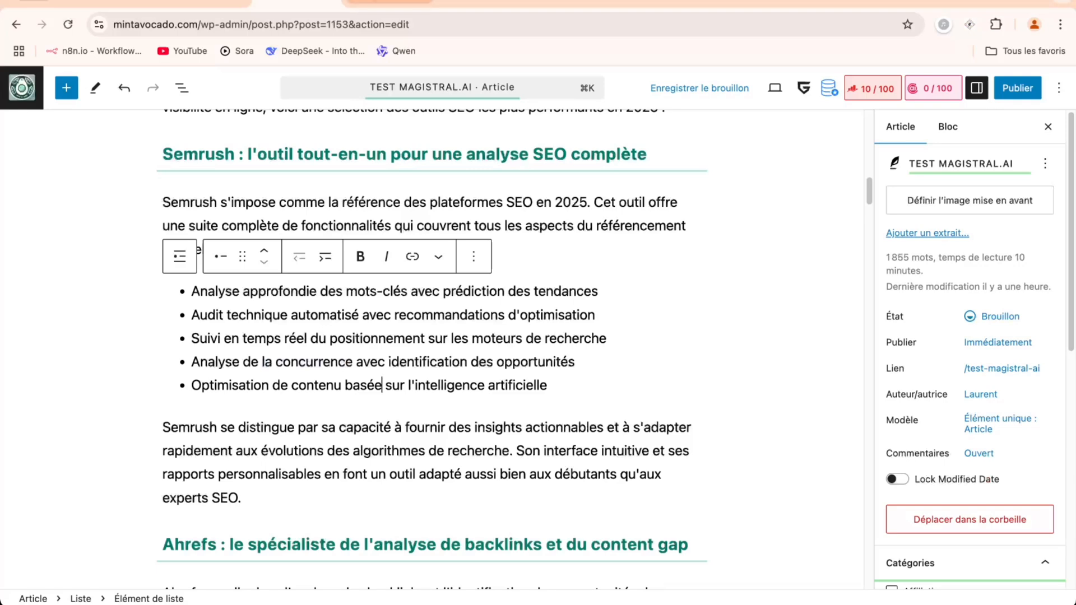
Compare the Semrush feature lists of the two drafts side by side, alternating between TEST o3-mini and TEST MAGISTRAL.AI.
click(383, 3)
scroll(330, 302, up, 1)
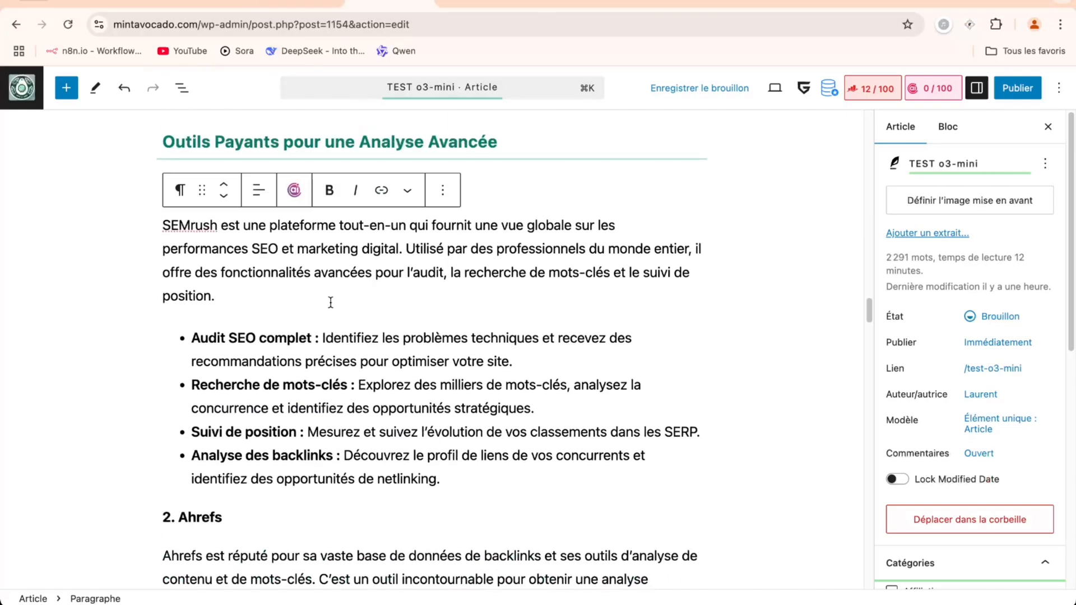
click(308, 4)
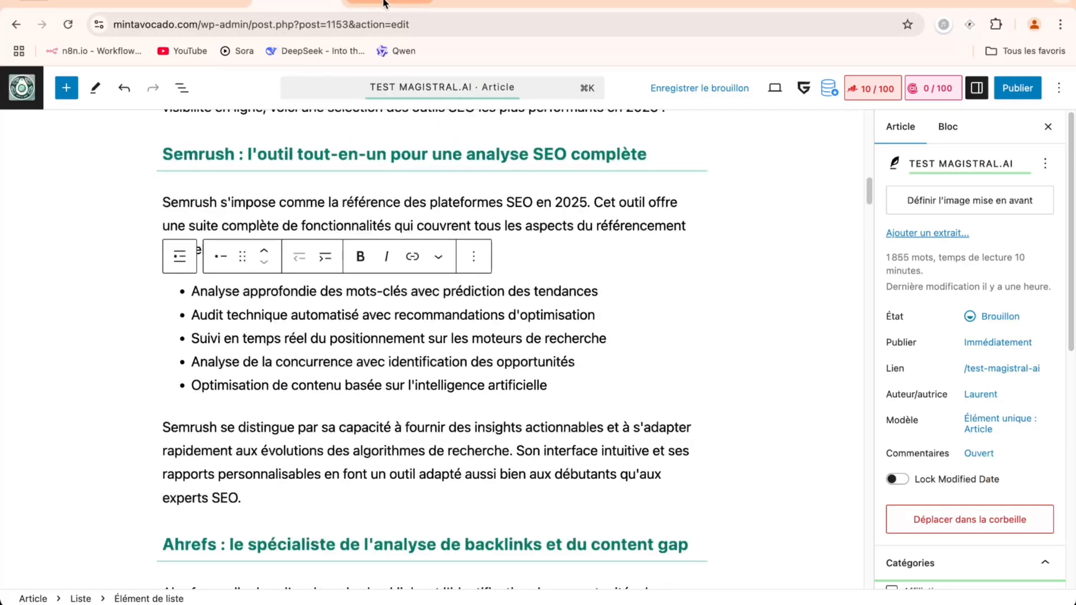
scroll(378, 320, down, 1)
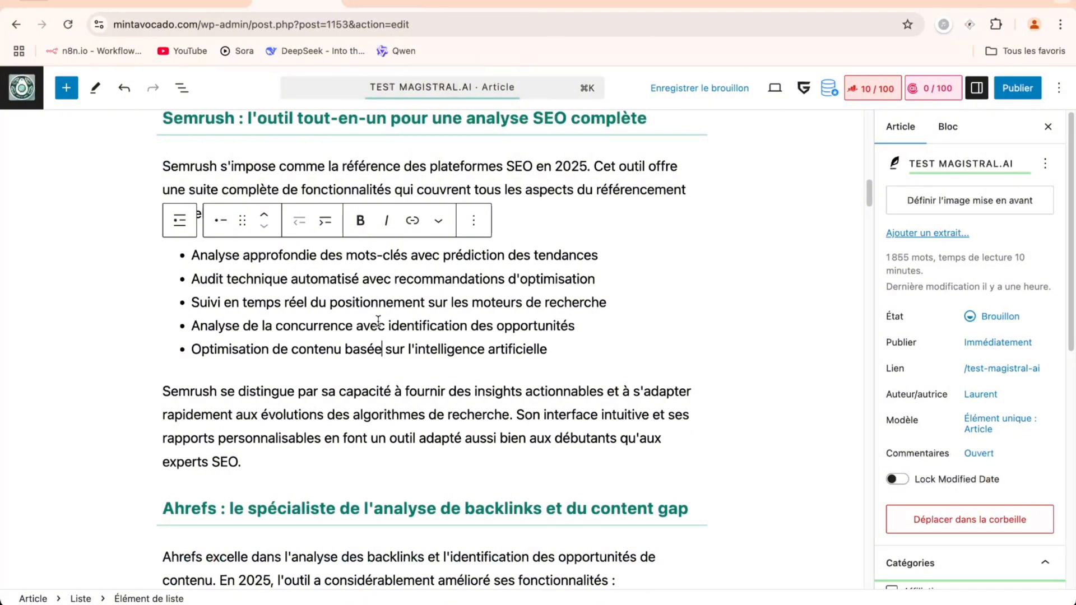
click(388, 4)
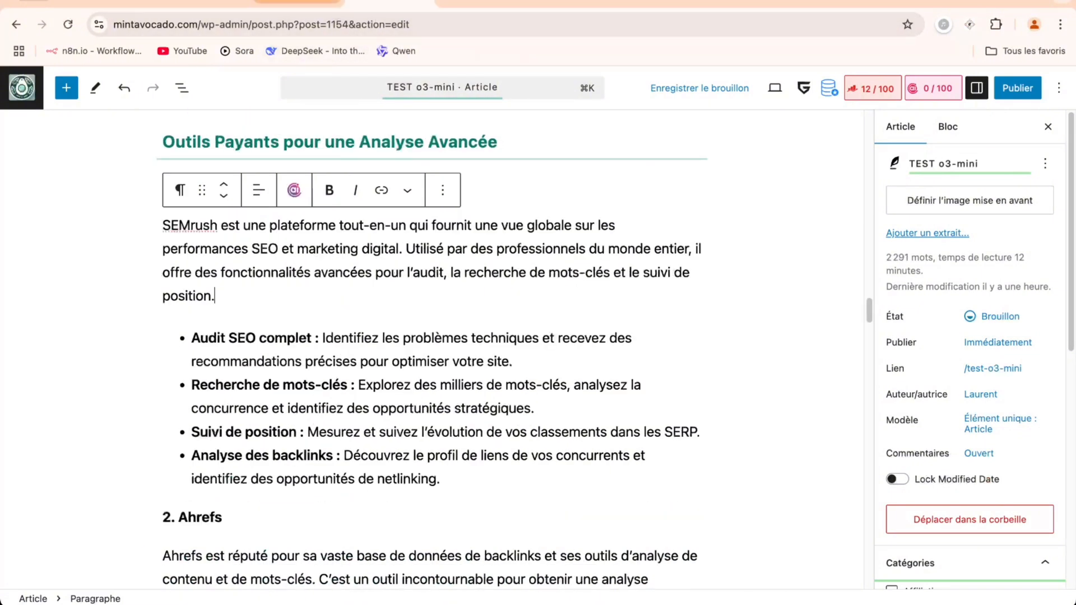
click(297, 4)
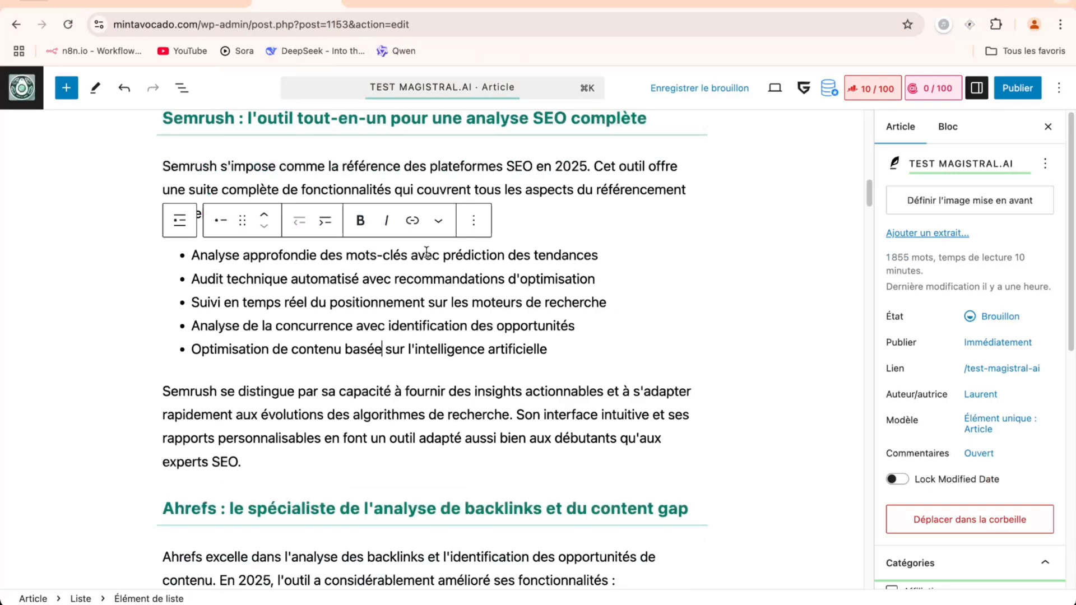
Look through the remaining tool sections of the TEST MAGISTRAL.AI draft, from Semrush to the section on choosing an SEO tool.
scroll(426, 252, up, 1)
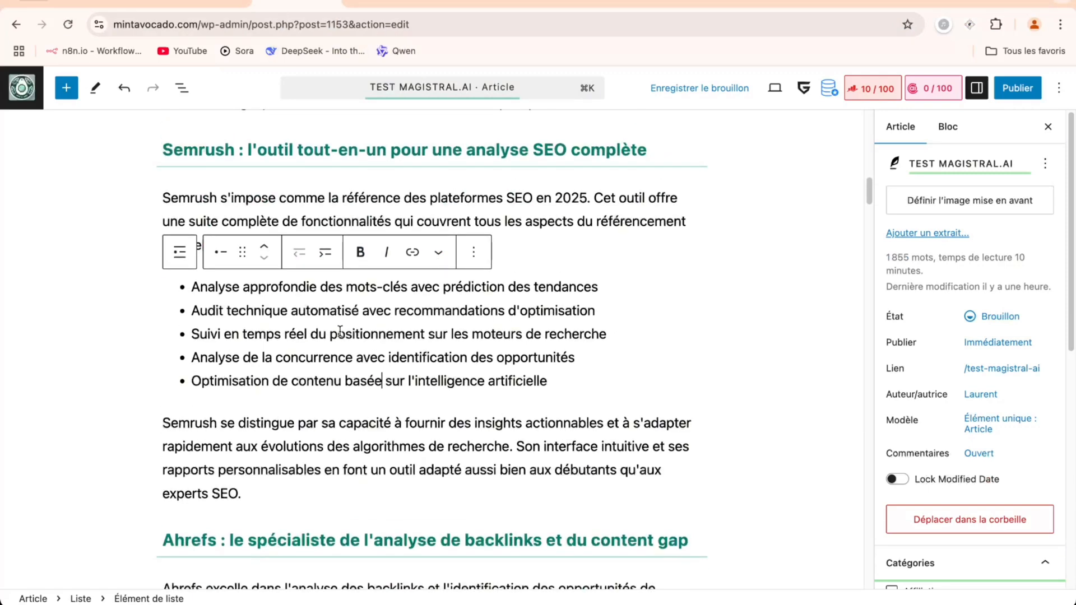
scroll(339, 330, down, 5)
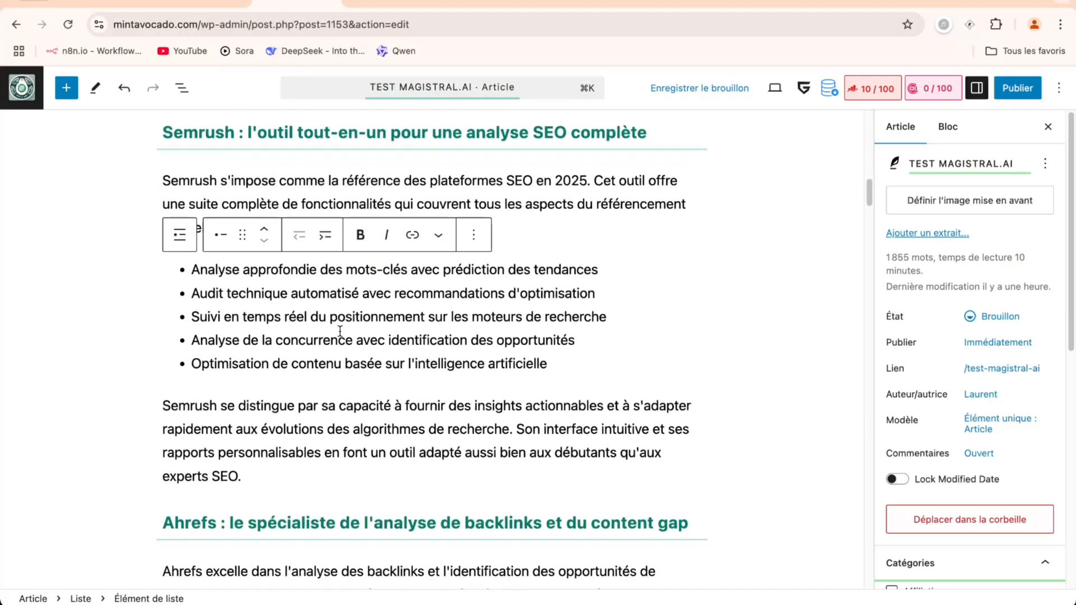
scroll(340, 331, down, 4)
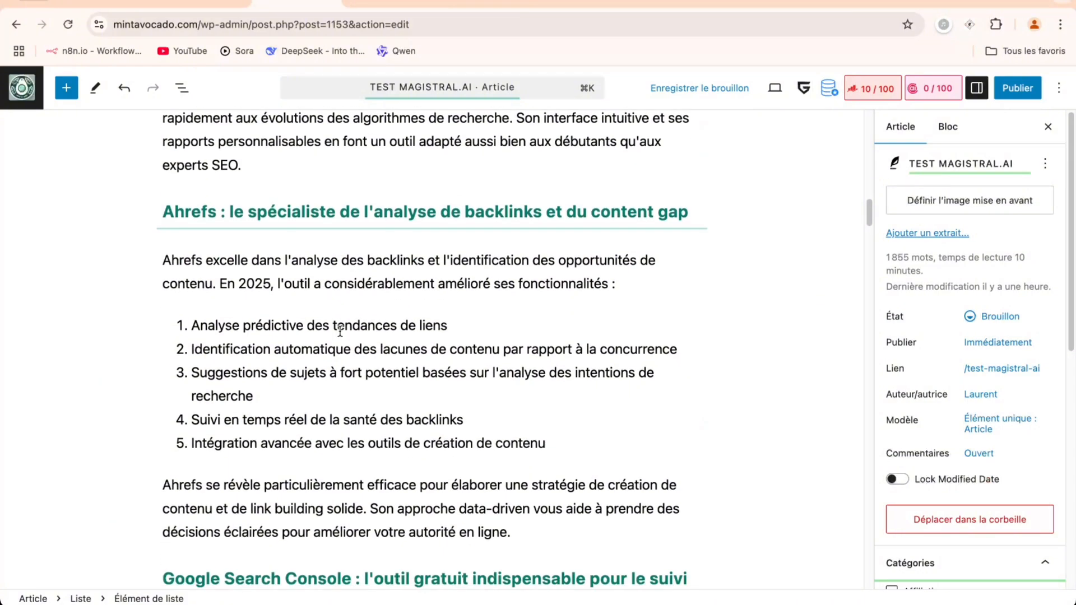
scroll(340, 330, down, 15)
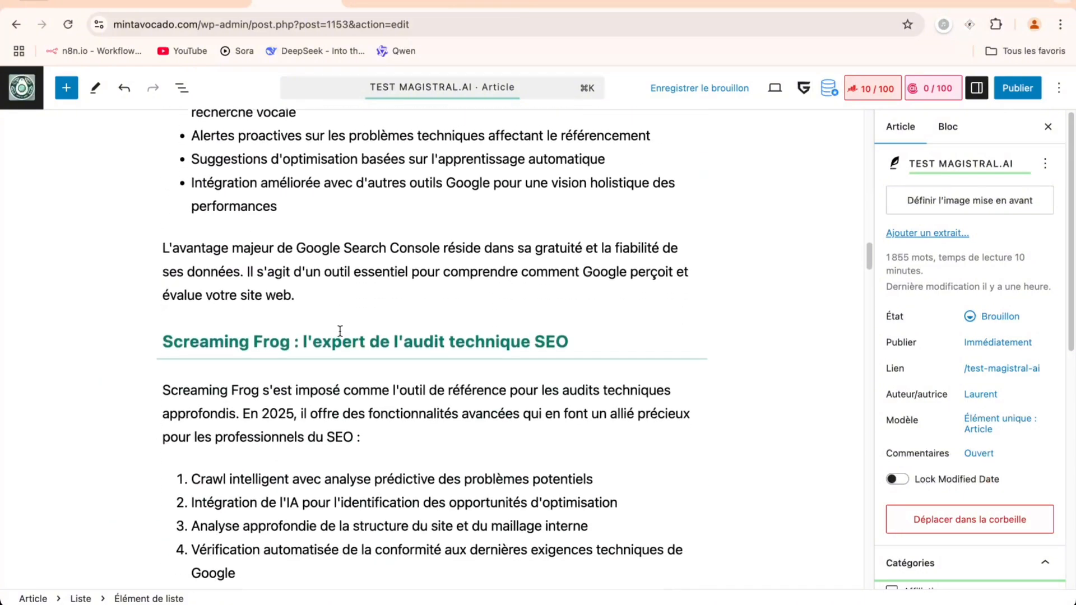
scroll(340, 331, down, 16)
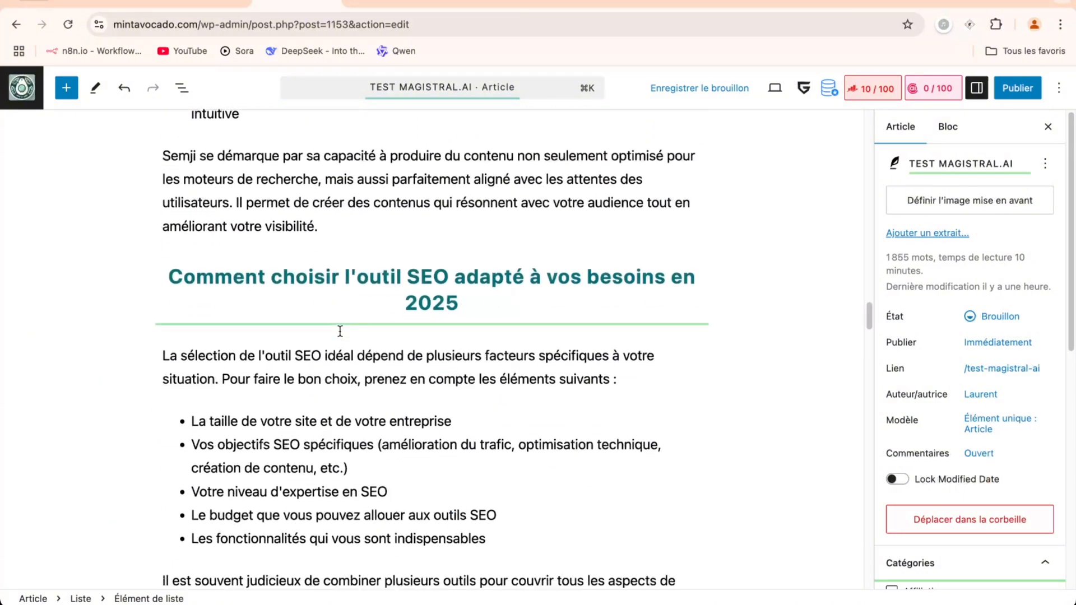
Read the 2025 SEO challenges section of the TEST MAGISTRAL.AI draft, from voice and visual search to user experience.
scroll(340, 331, down, 5)
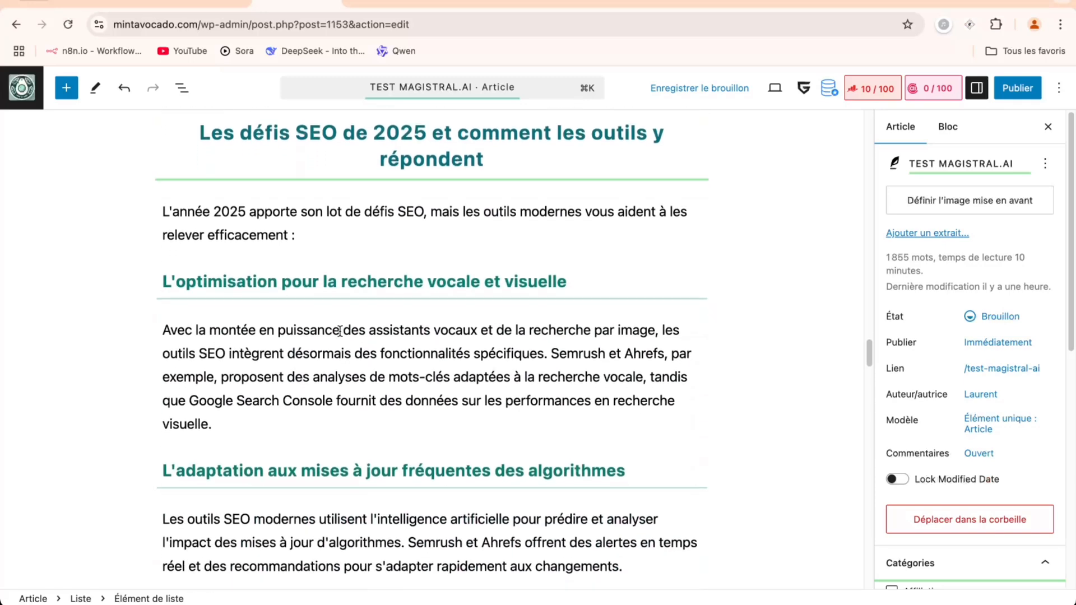
scroll(340, 335, up, 5)
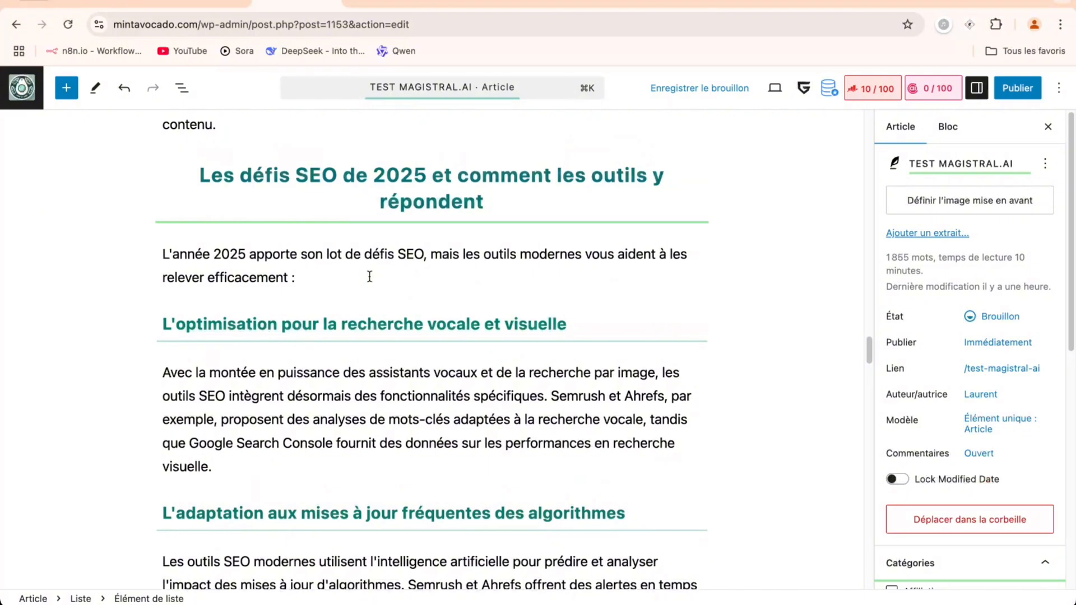
scroll(369, 277, down, 1)
scroll(369, 276, down, 1)
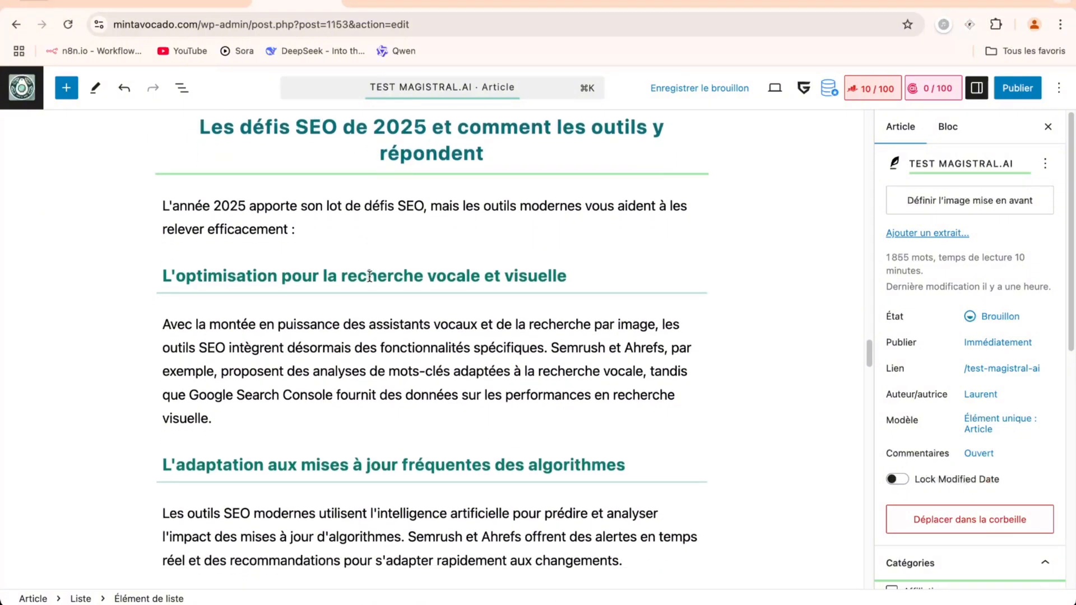
scroll(369, 276, up, 1)
scroll(369, 276, down, 1)
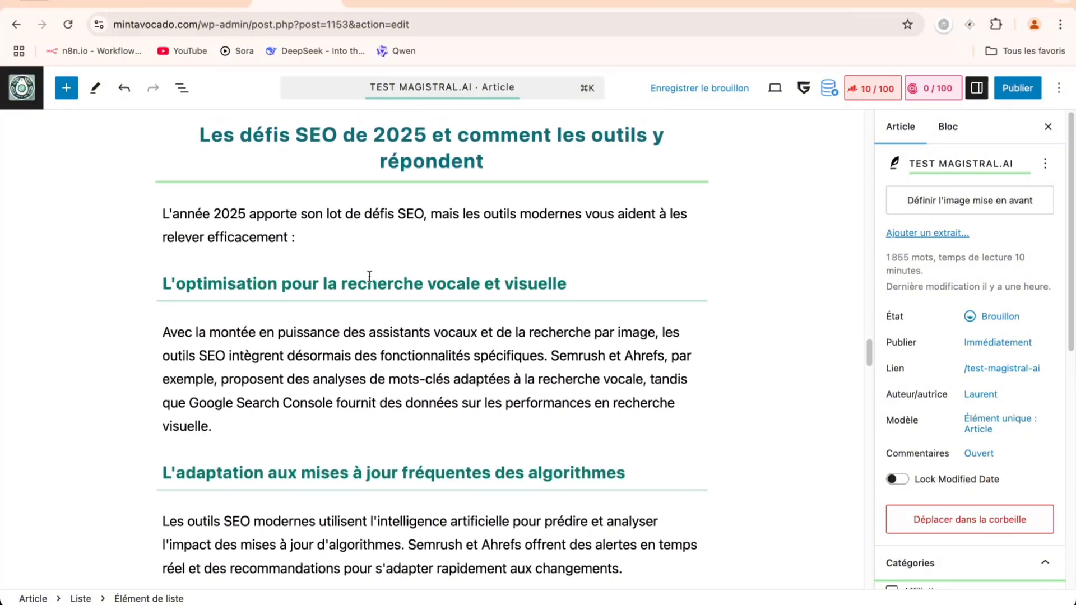
scroll(369, 277, down, 2)
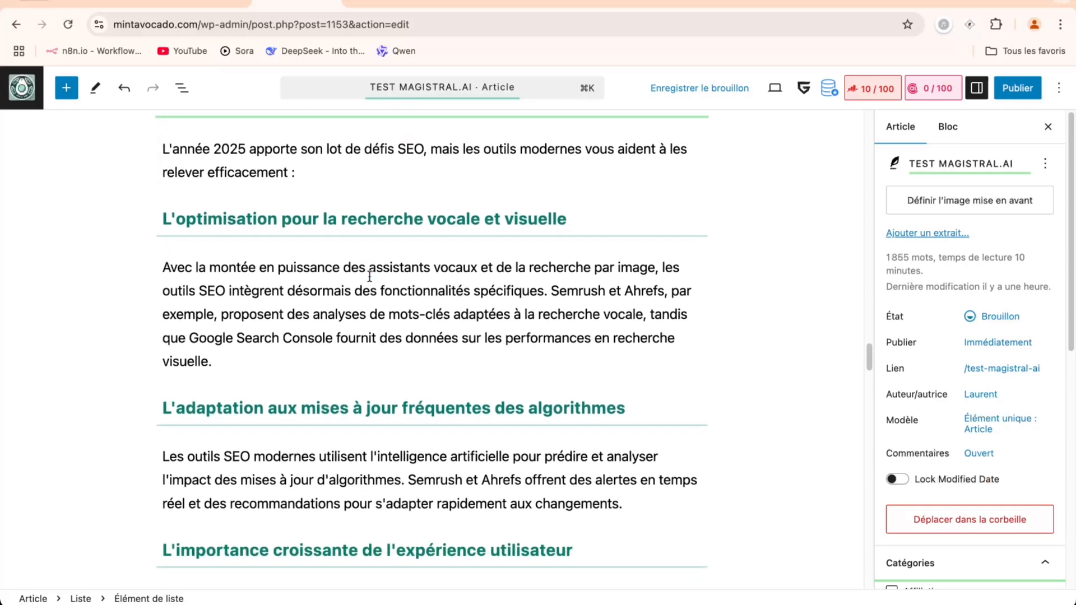
scroll(370, 277, down, 5)
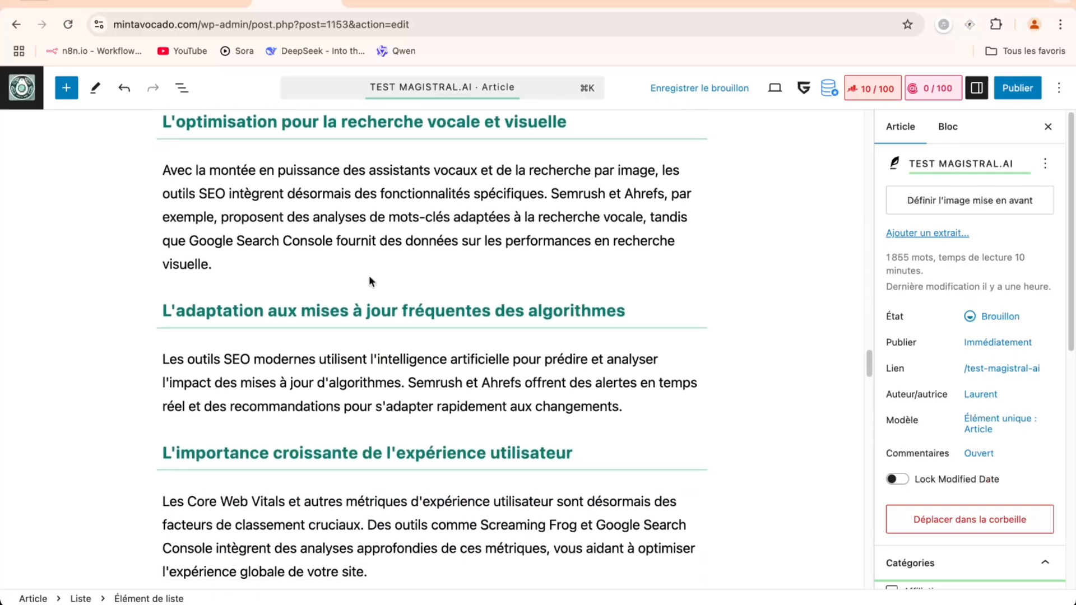
scroll(369, 279, down, 2)
scroll(369, 276, down, 2)
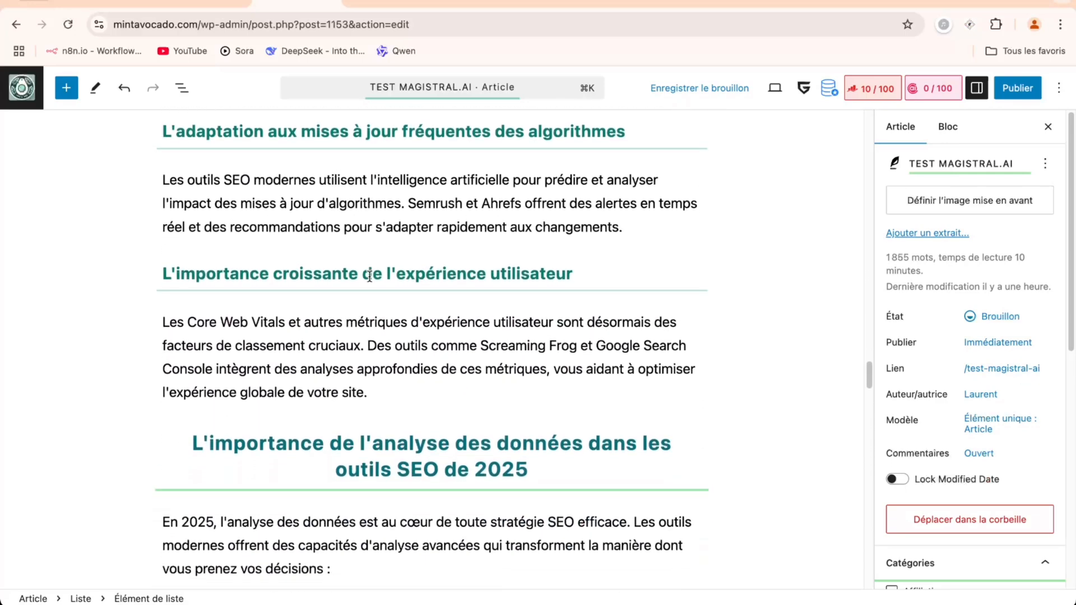
scroll(369, 276, down, 4)
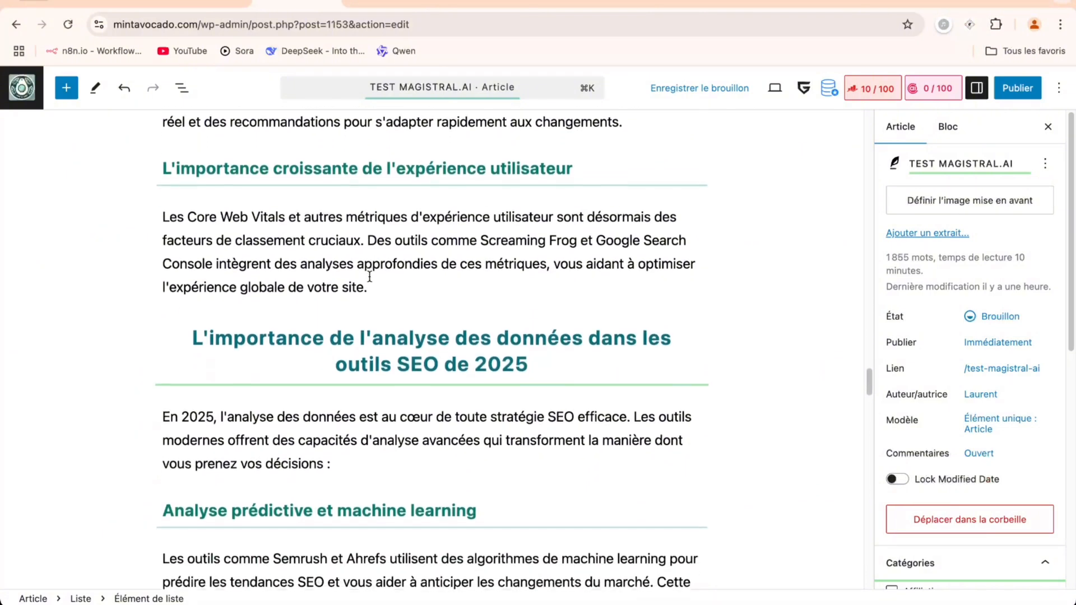
scroll(369, 276, down, 5)
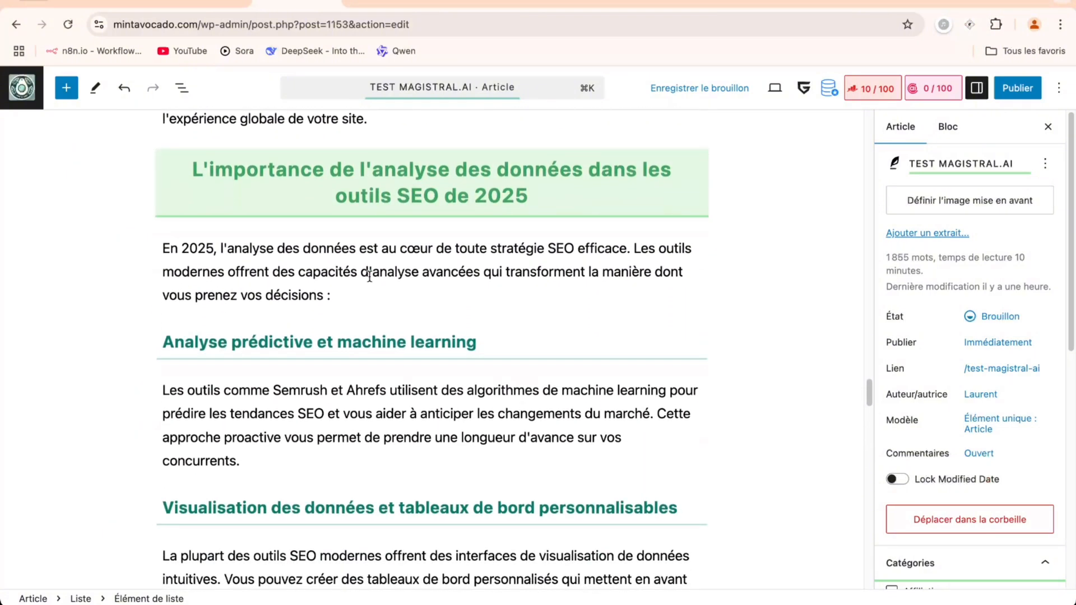
Review the TEST MAGISTRAL.AI data analysis section up to free versus paid tools, and return to the SEO tool evolution table.
scroll(370, 276, up, 20)
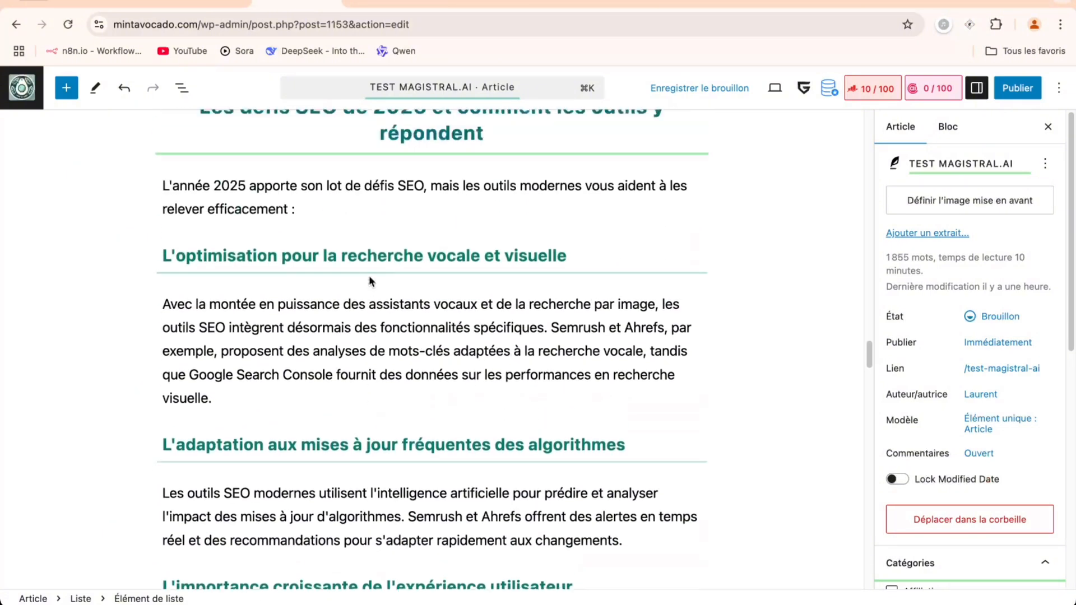
scroll(369, 276, down, 6)
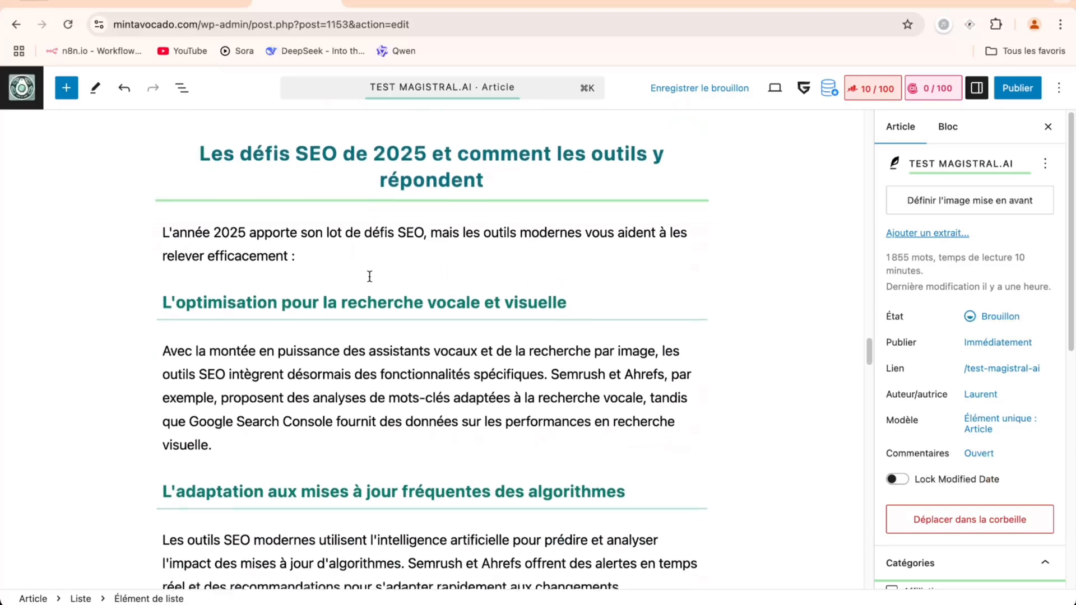
scroll(369, 277, down, 6)
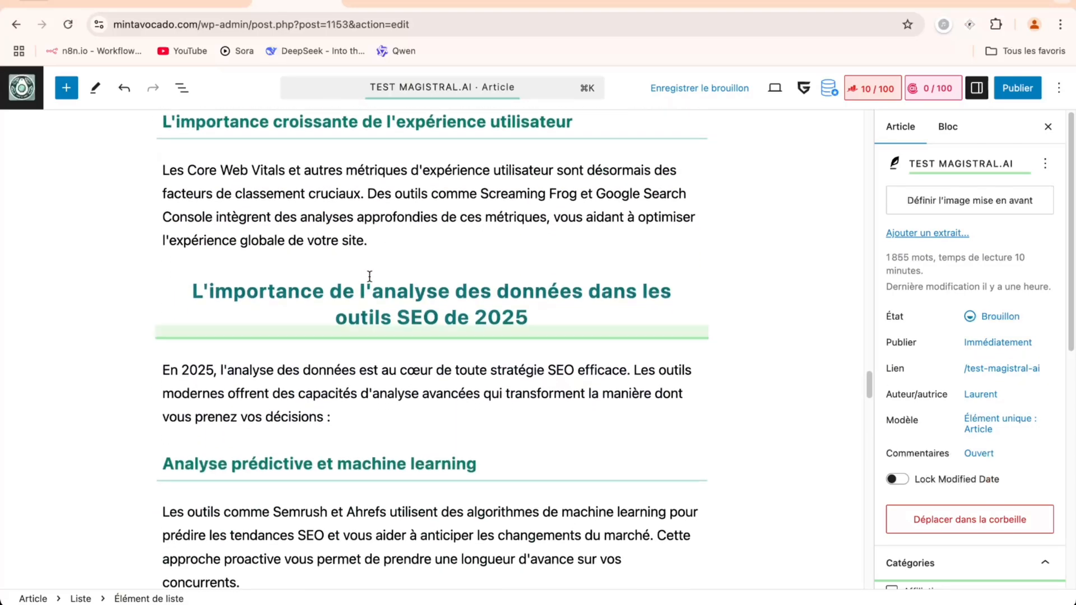
scroll(369, 277, down, 1)
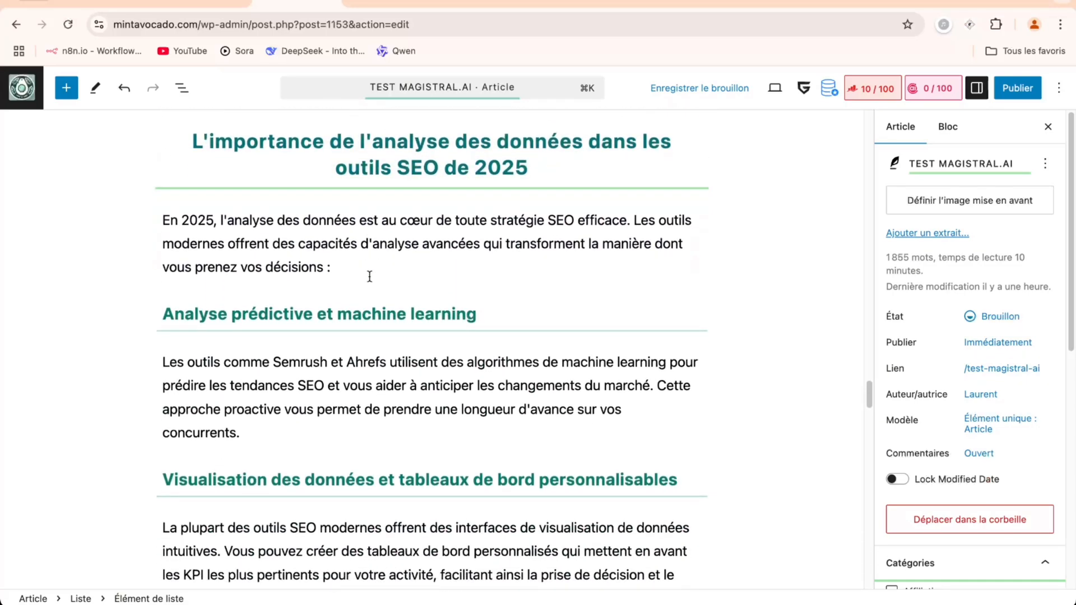
scroll(370, 277, down, 11)
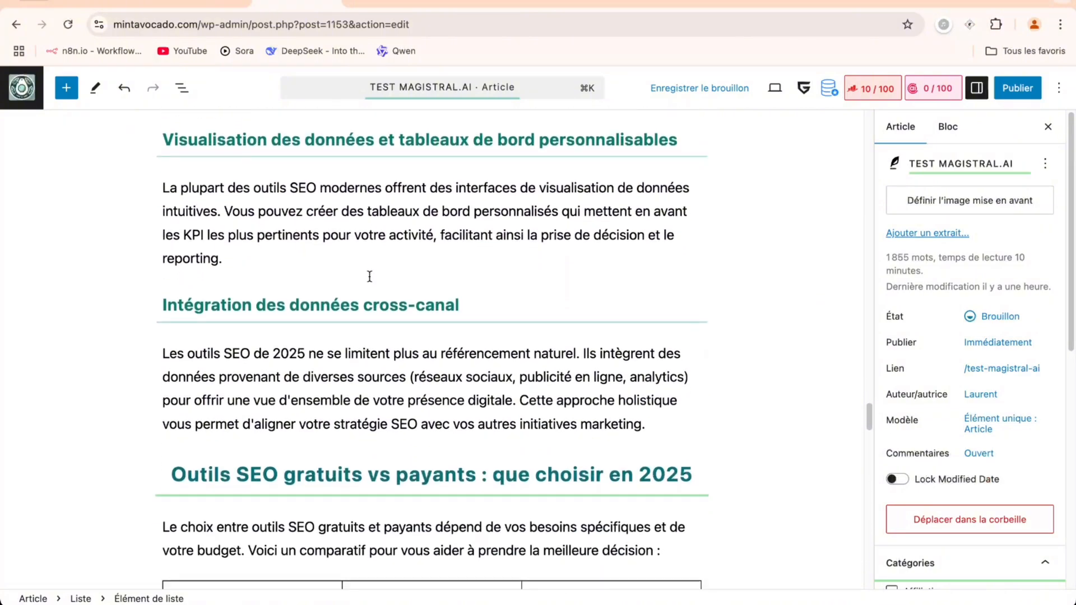
scroll(369, 277, up, 20)
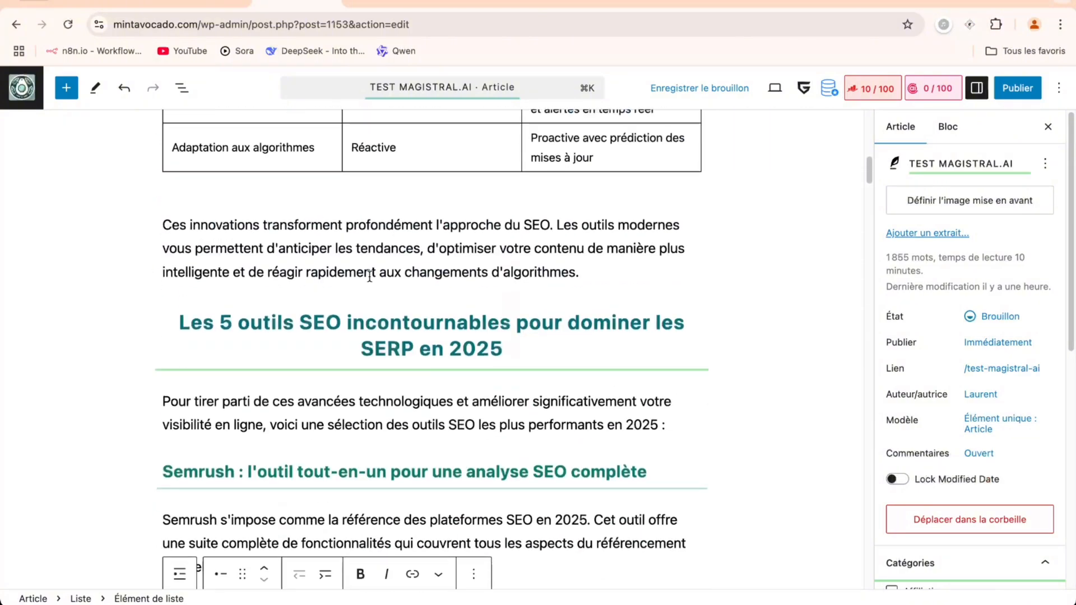
scroll(369, 275, up, 10)
scroll(369, 275, down, 6)
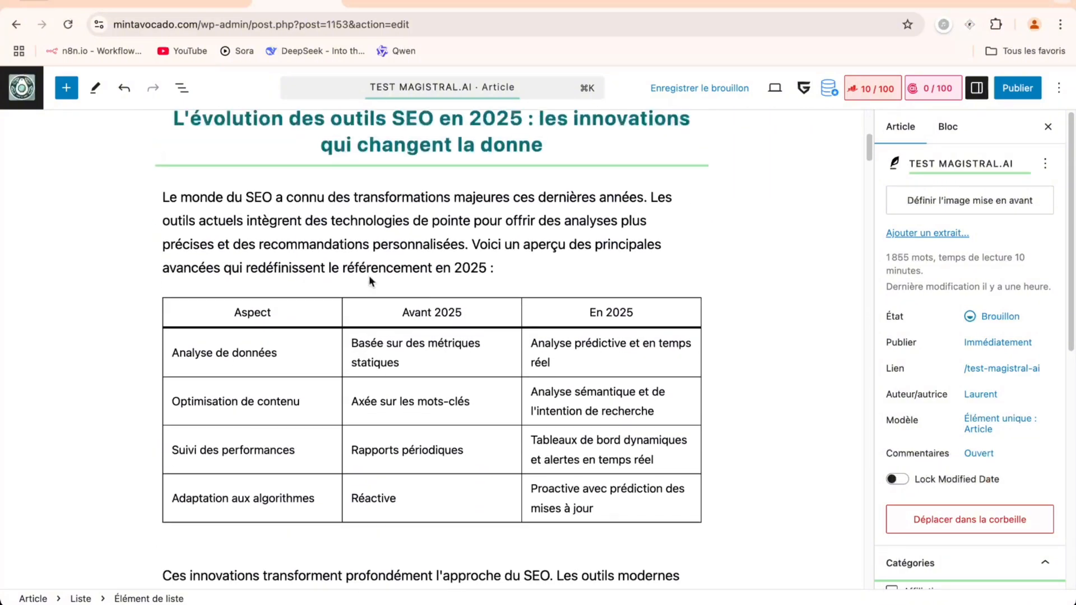
Switch to the TEST o3-mini draft and look through it from the introduction to the free and paid tool sections.
click(394, 6)
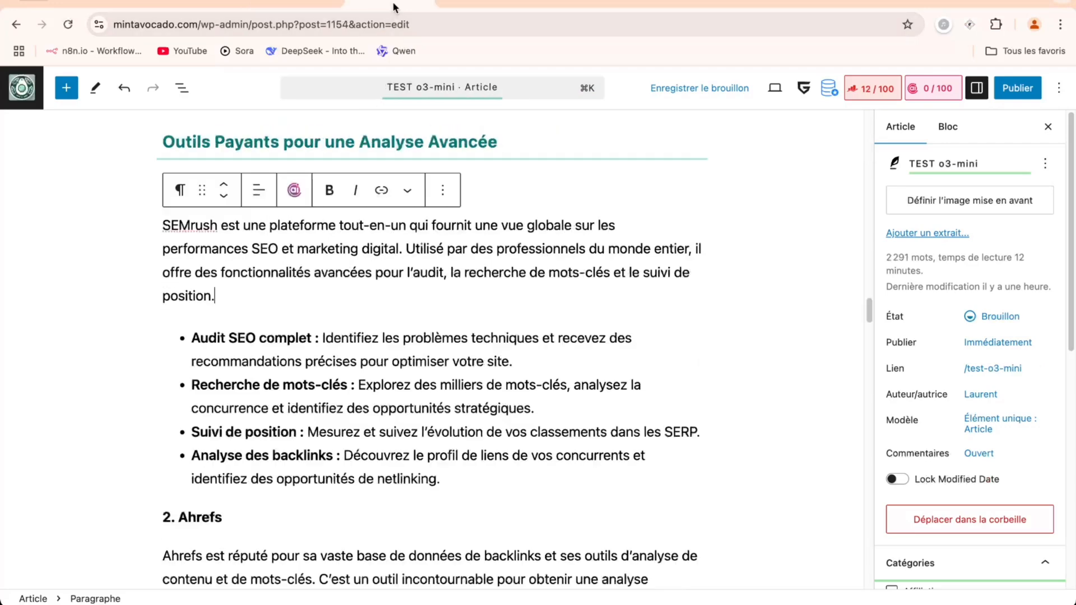
scroll(486, 287, up, 20)
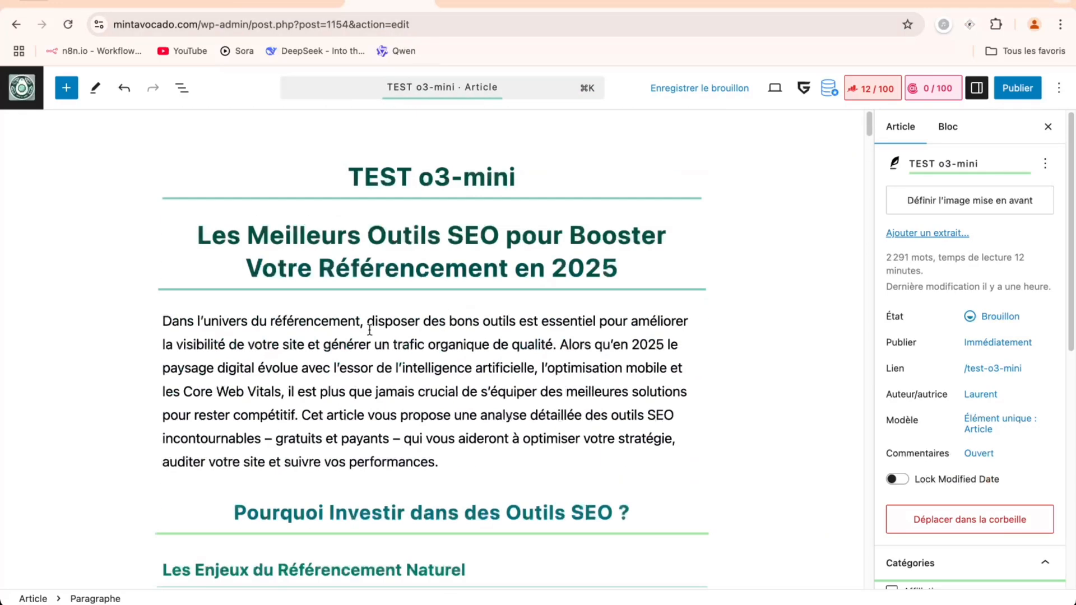
scroll(317, 296, down, 5)
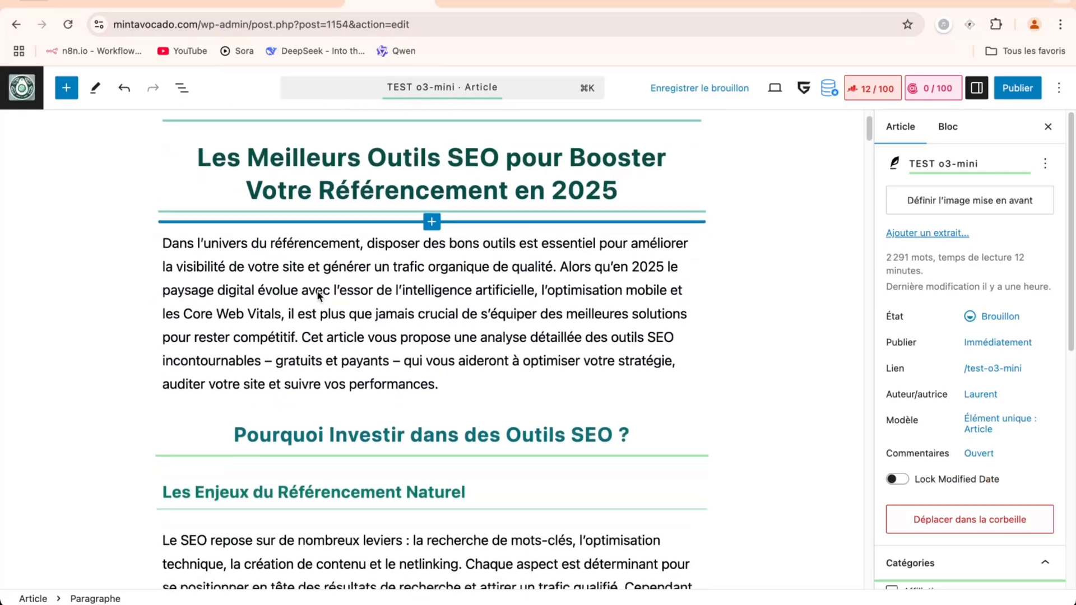
scroll(318, 296, down, 7)
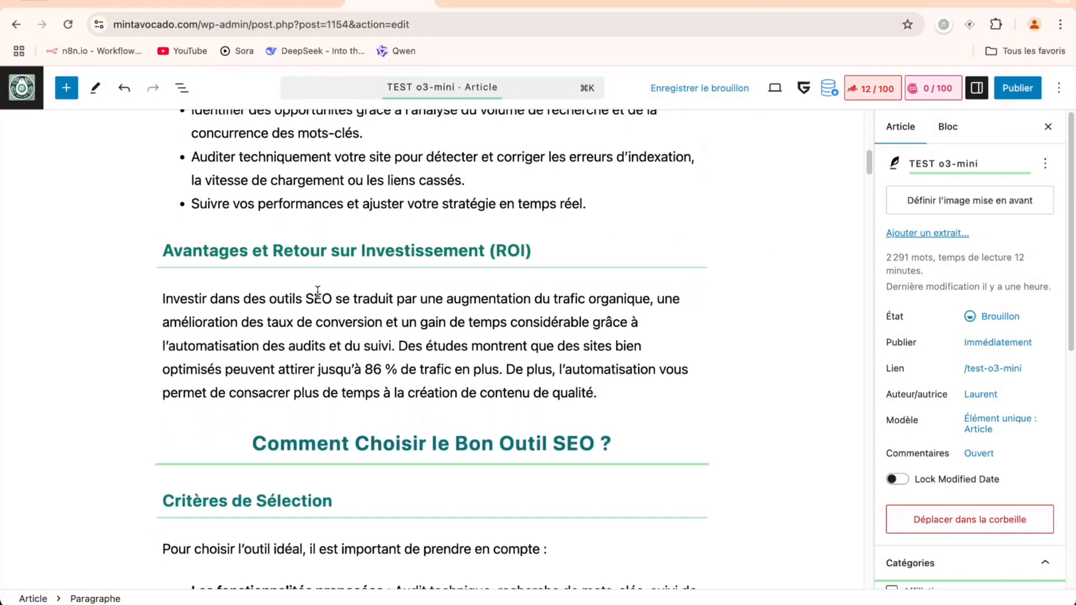
scroll(318, 292, down, 10)
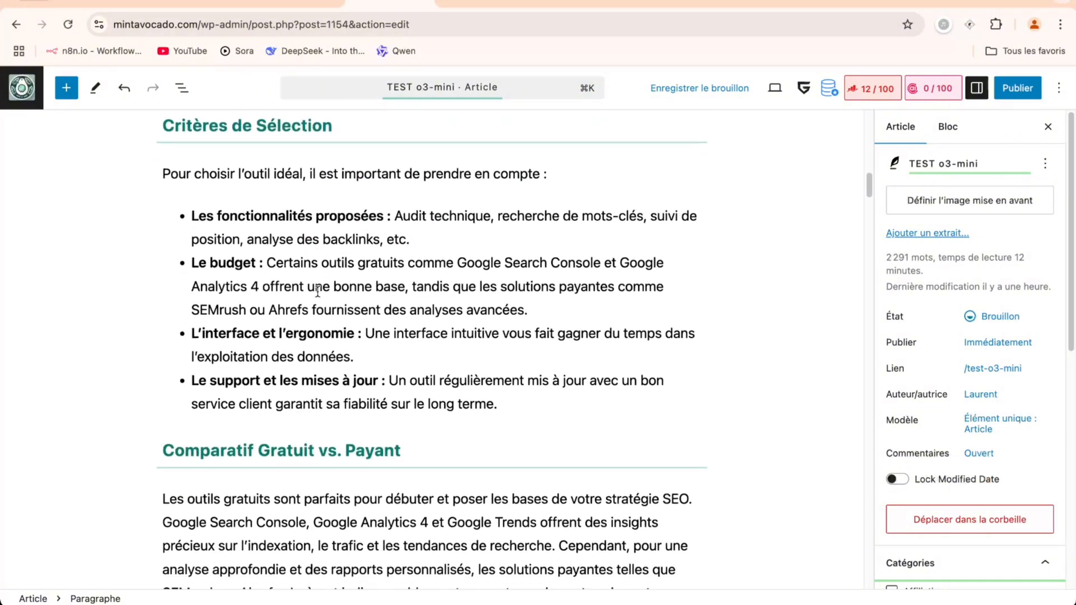
scroll(317, 292, down, 4)
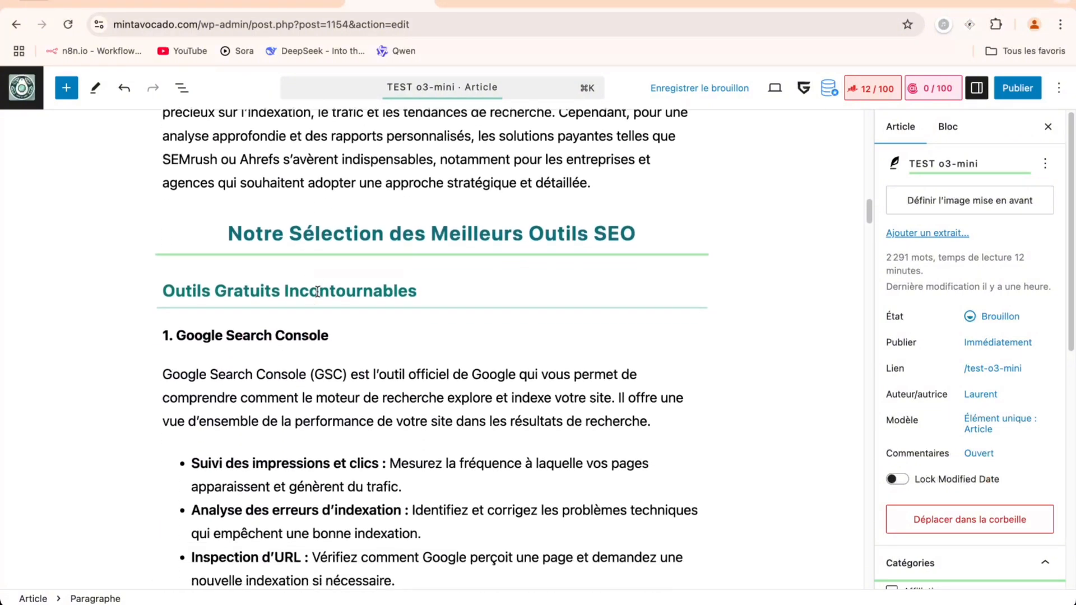
scroll(329, 240, down, 11)
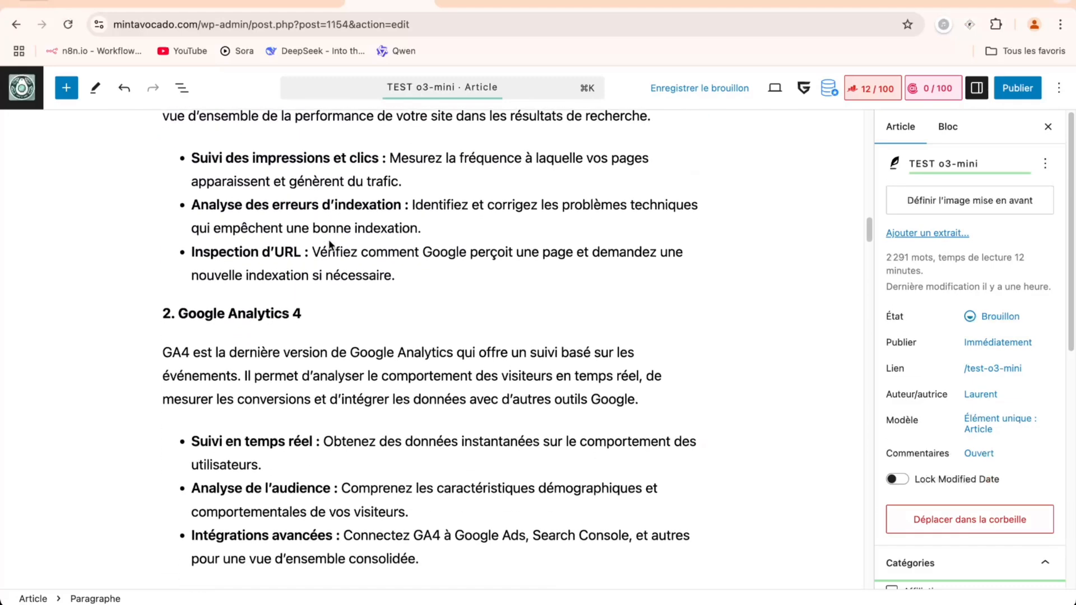
scroll(329, 239, down, 16)
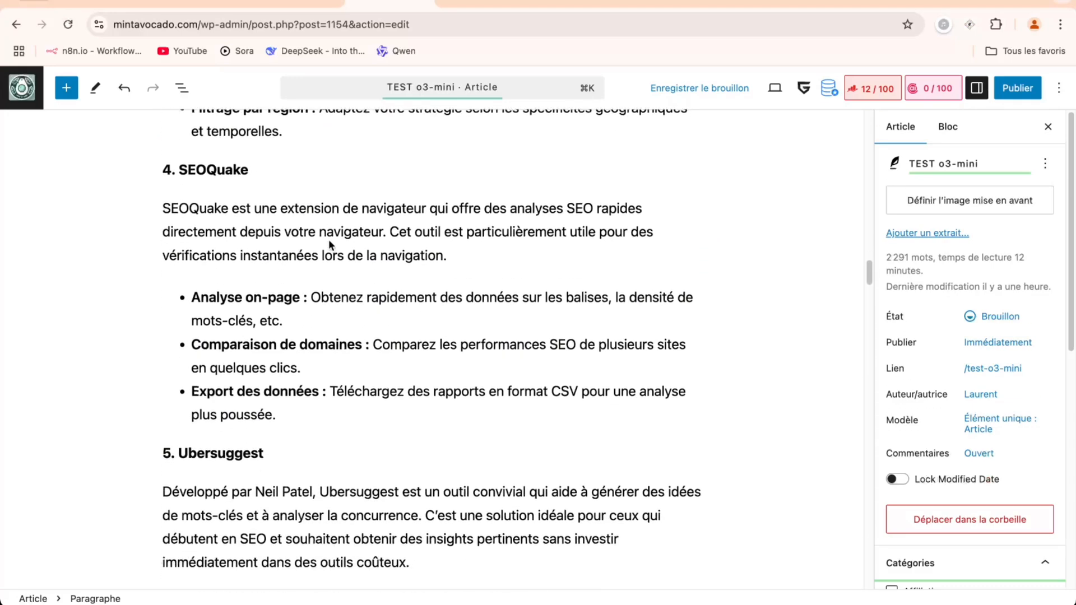
scroll(329, 240, down, 6)
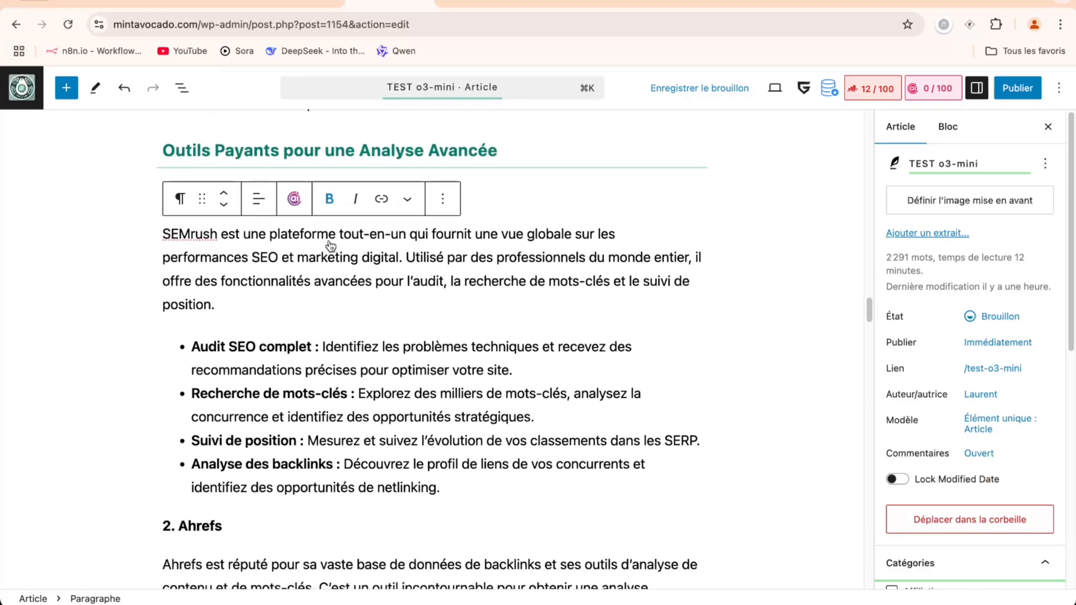
scroll(330, 247, down, 20)
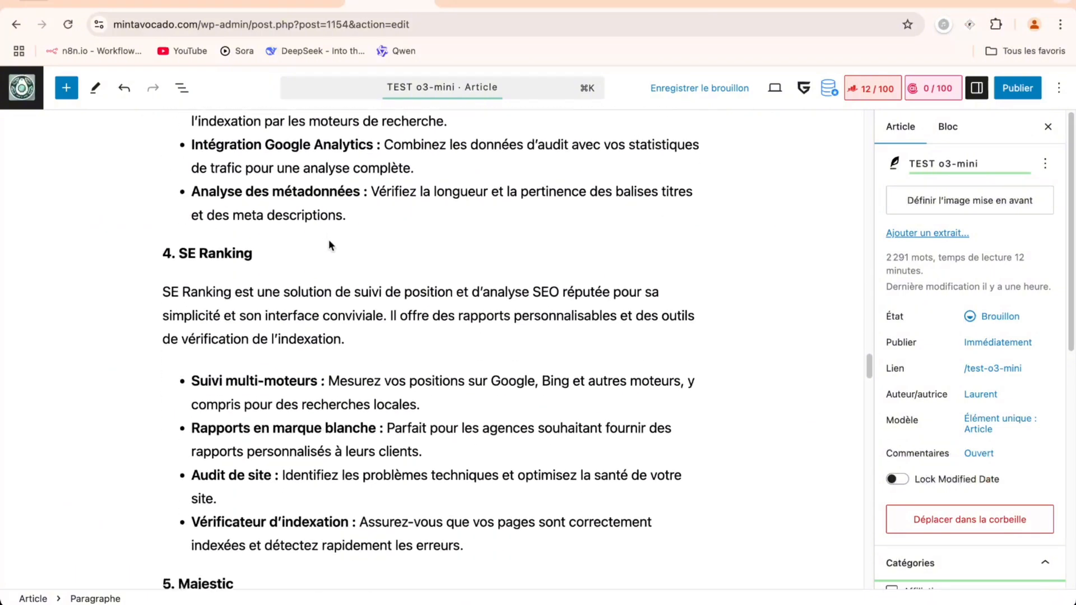
Examine the key features and practical SEO strategy tips in the TEST o3-mini draft.
scroll(329, 240, down, 3)
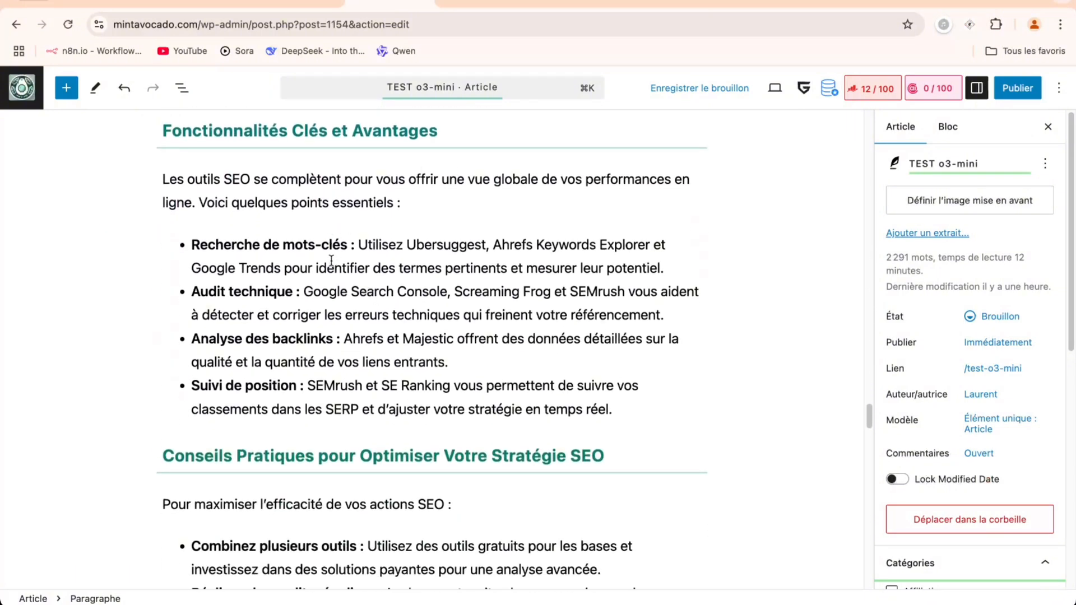
scroll(331, 261, down, 5)
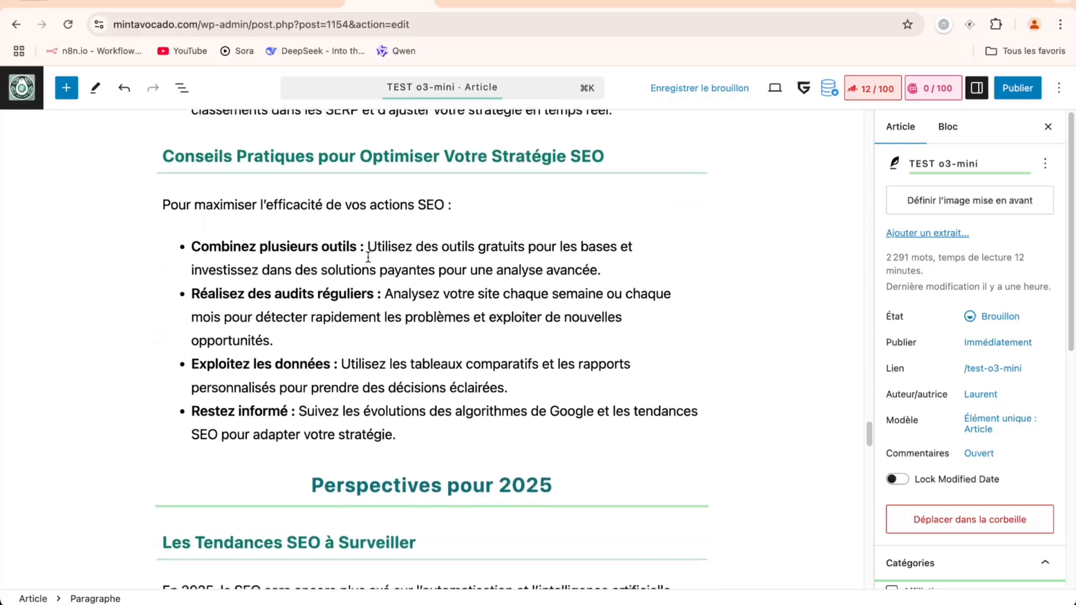
scroll(369, 257, down, 1)
scroll(369, 257, down, 5)
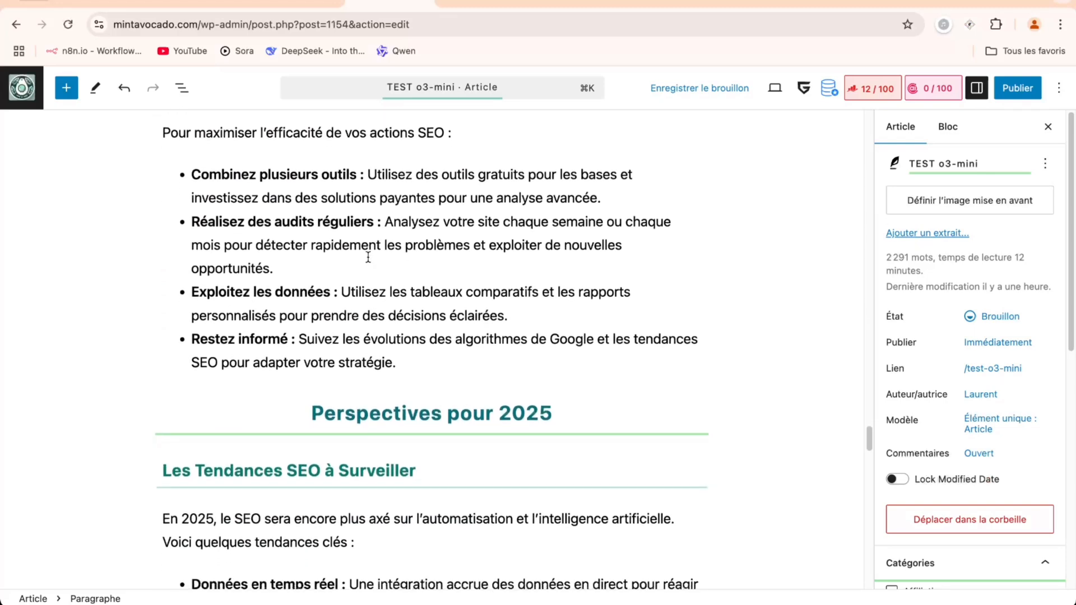
Read the 2025 perspectives in the TEST o3-mini draft, covering SEO trends to watch and the impact of new technologies.
scroll(369, 257, down, 3)
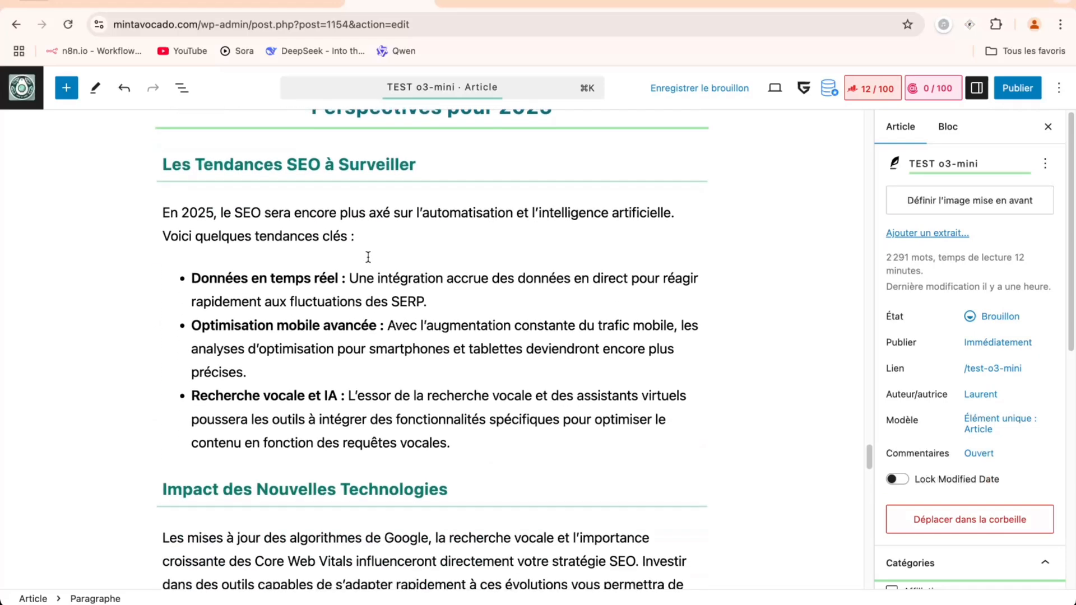
scroll(368, 258, up, 1)
scroll(368, 261, up, 1)
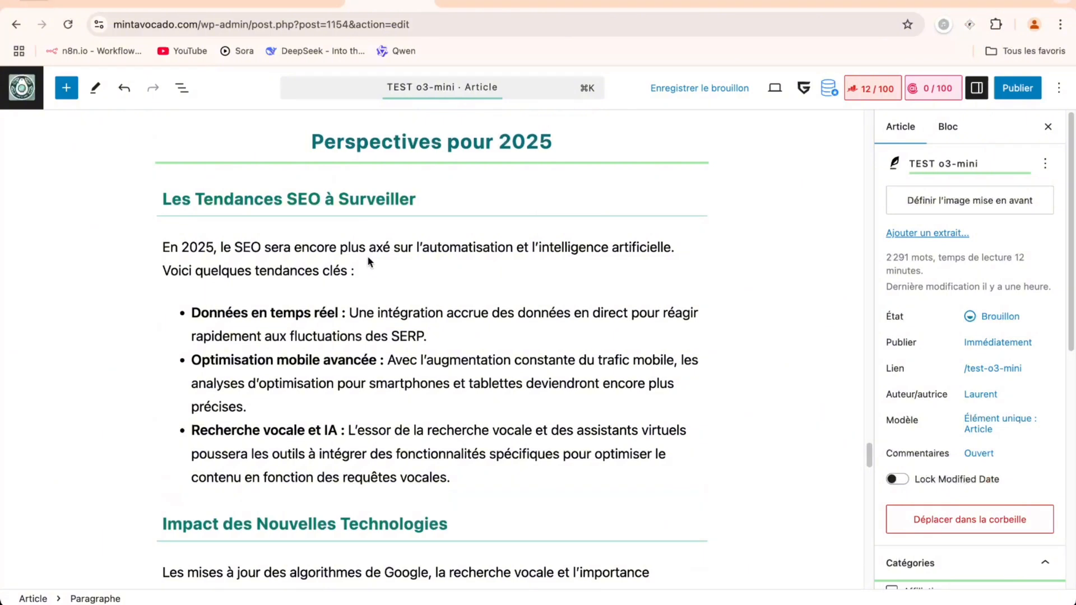
scroll(368, 262, down, 3)
scroll(369, 261, up, 1)
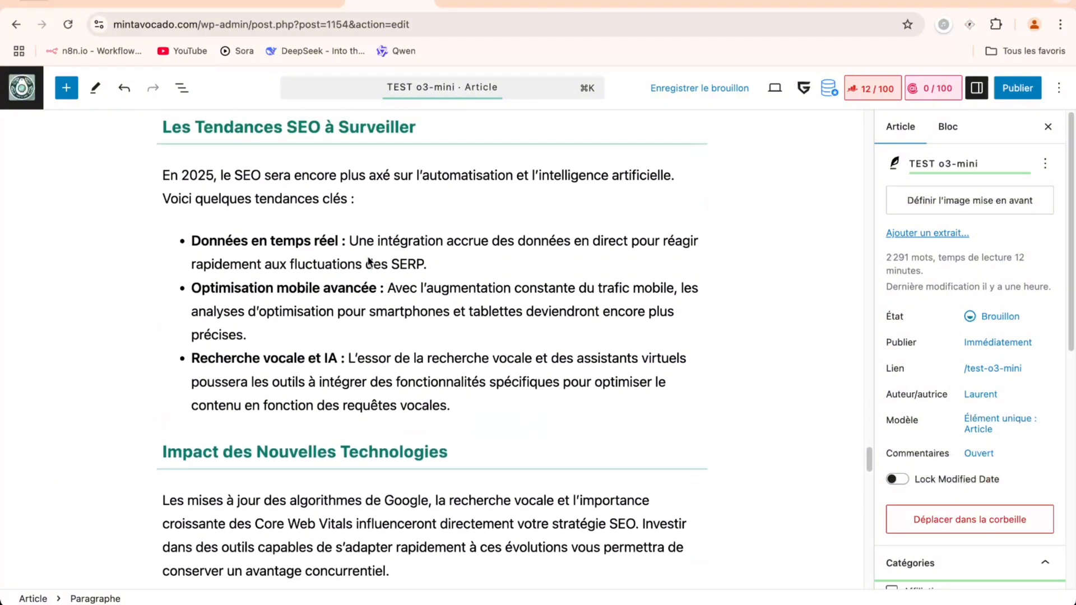
scroll(369, 261, down, 1)
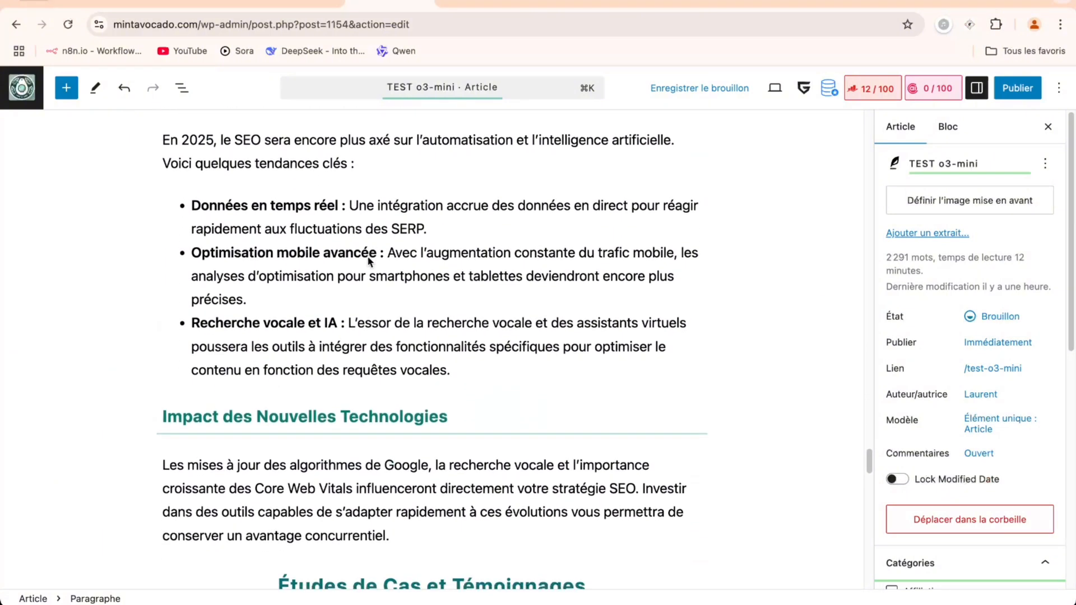
scroll(370, 261, down, 1)
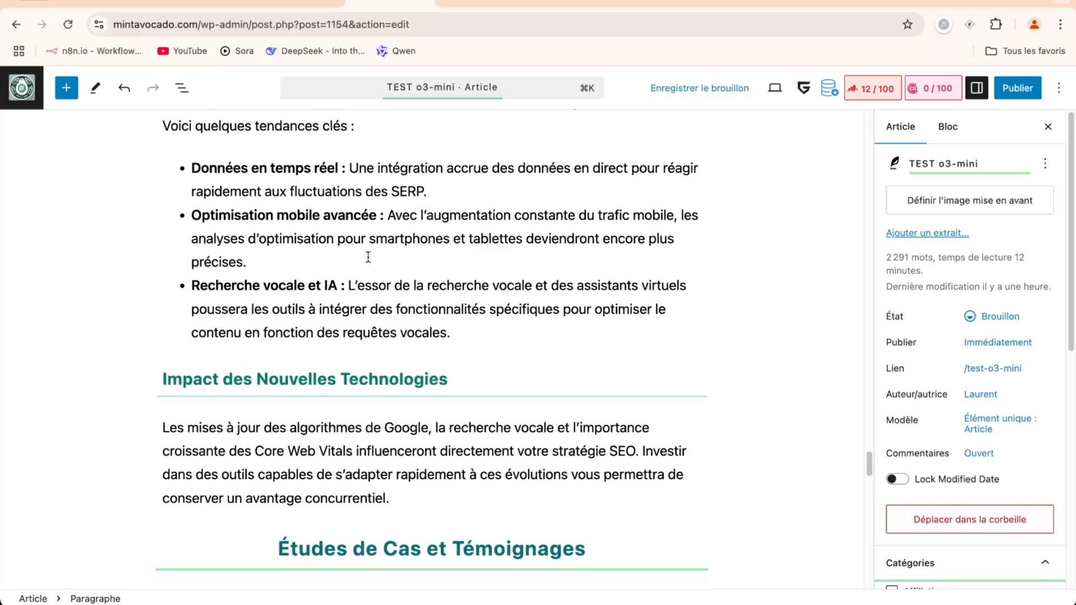
scroll(368, 257, down, 1)
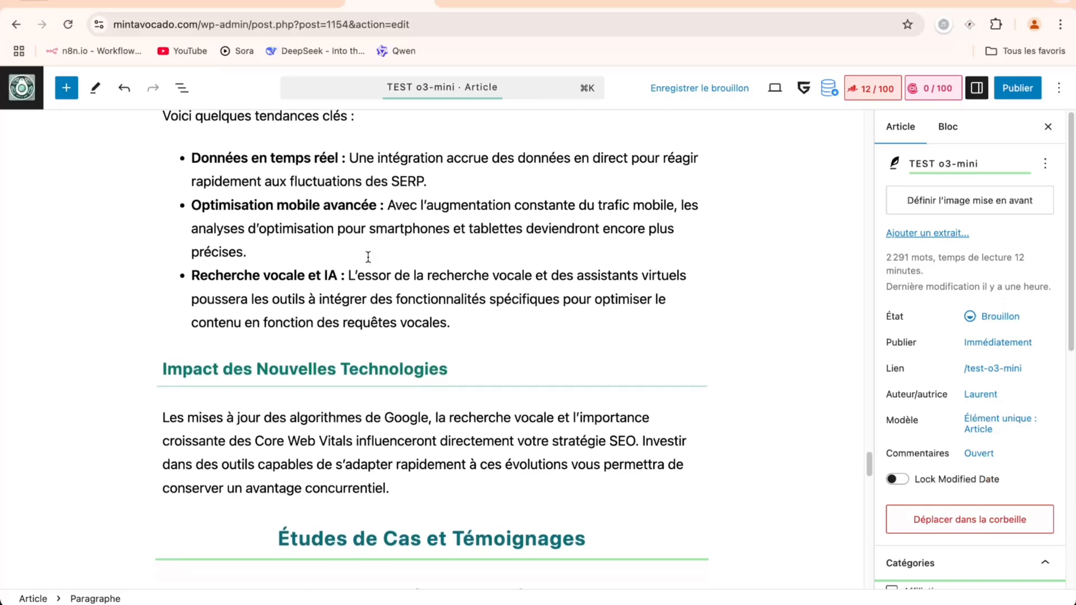
Look through the TEST o3-mini draft from new technologies to the case studies, conclusion and FAQ, and return to the SEO trends.
scroll(369, 257, down, 3)
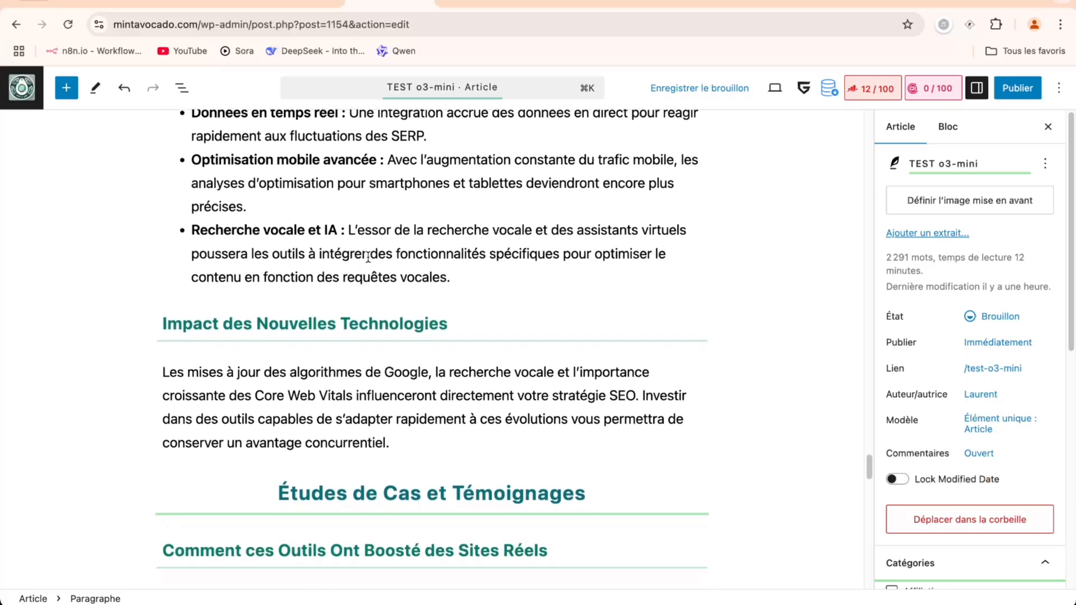
scroll(369, 256, down, 6)
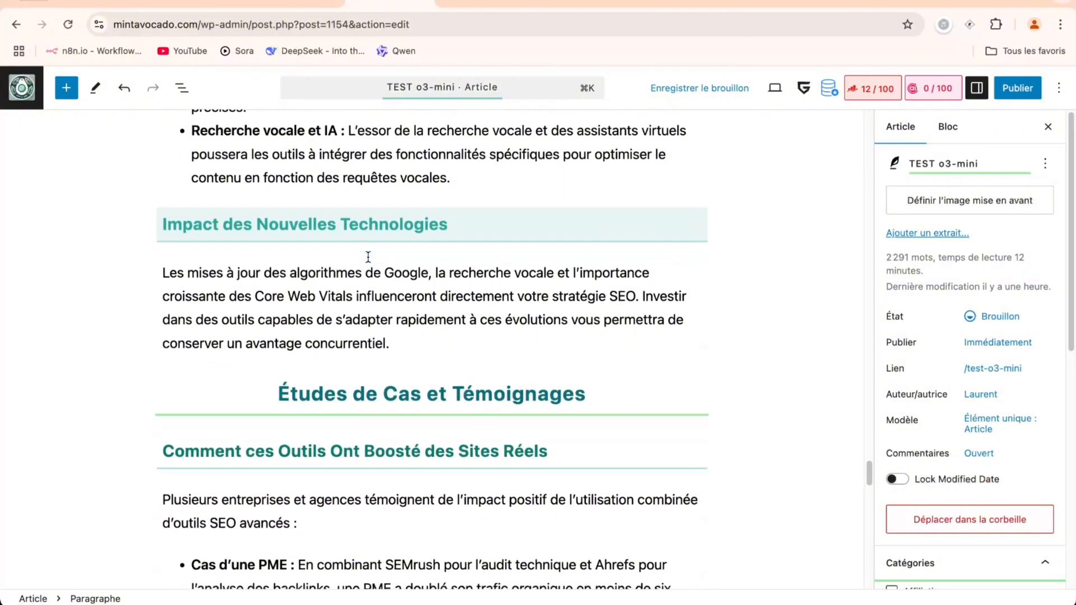
scroll(369, 257, down, 6)
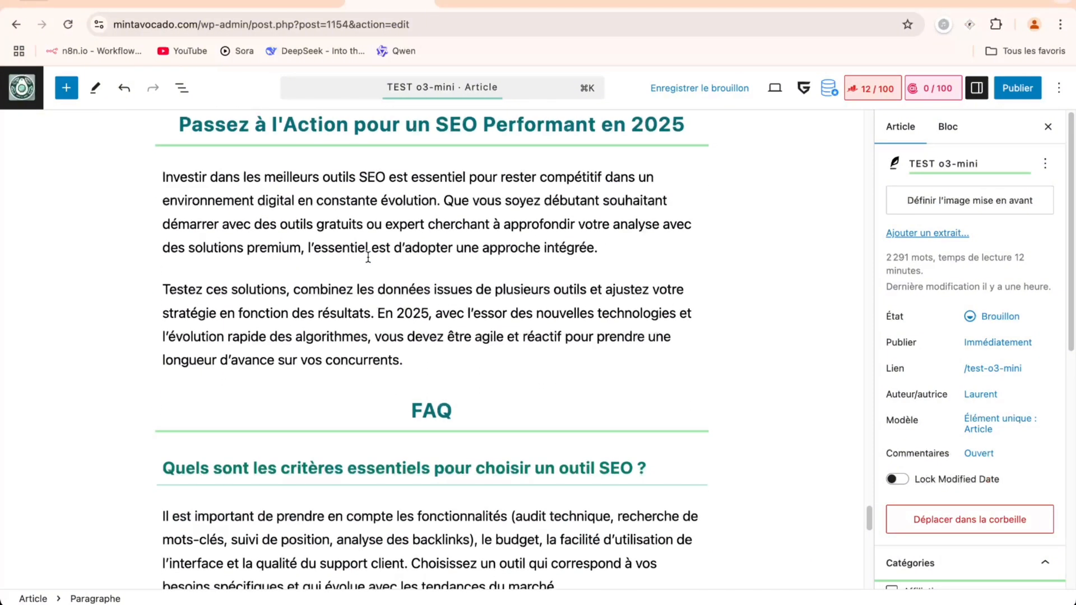
scroll(368, 257, down, 2)
scroll(369, 257, up, 15)
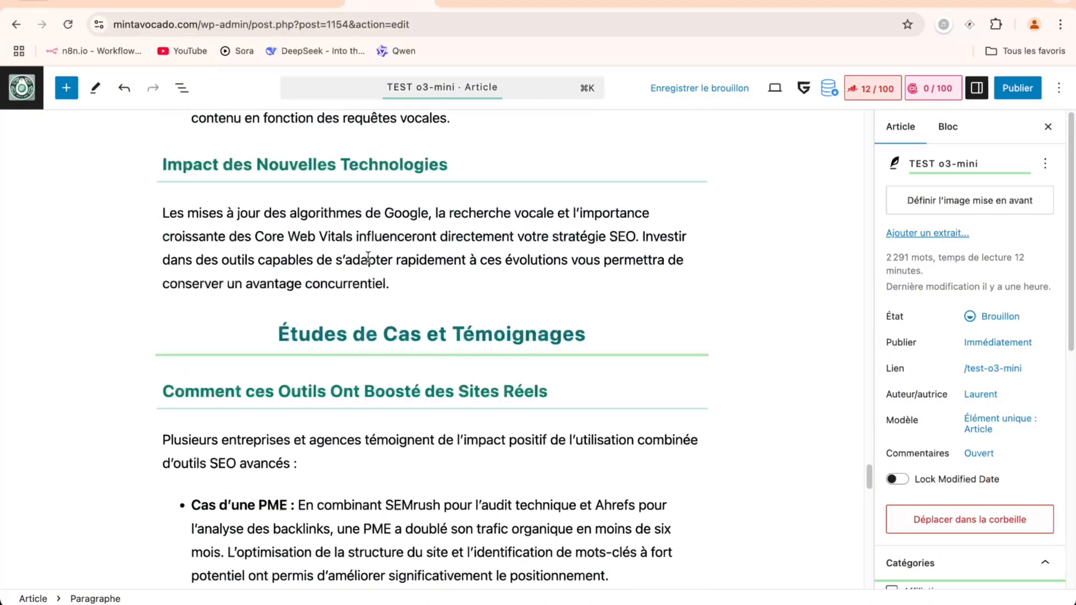
scroll(368, 257, up, 4)
scroll(367, 257, down, 5)
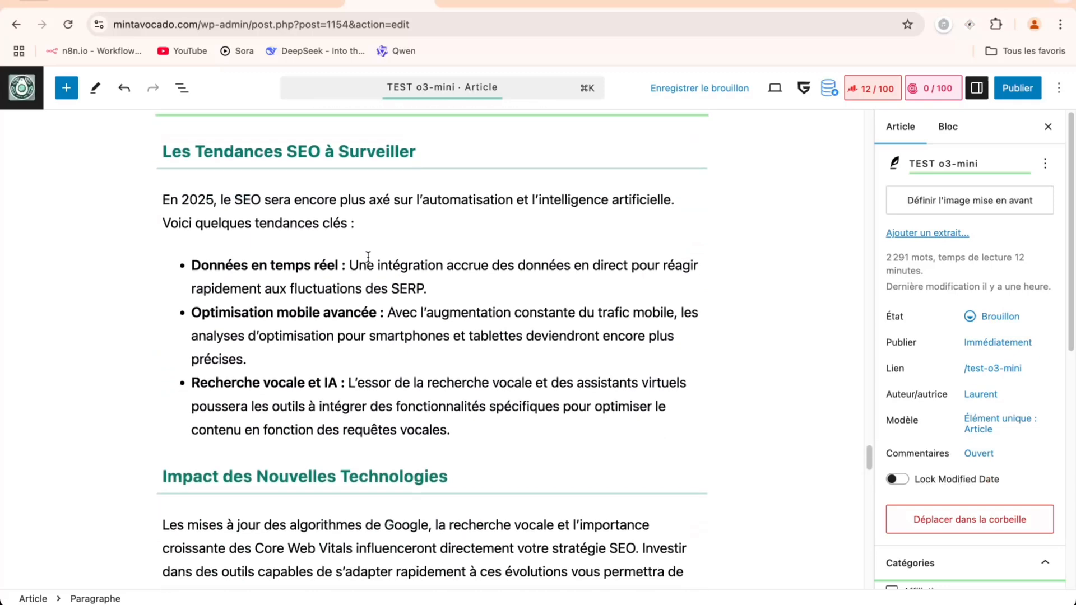
scroll(368, 257, up, 3)
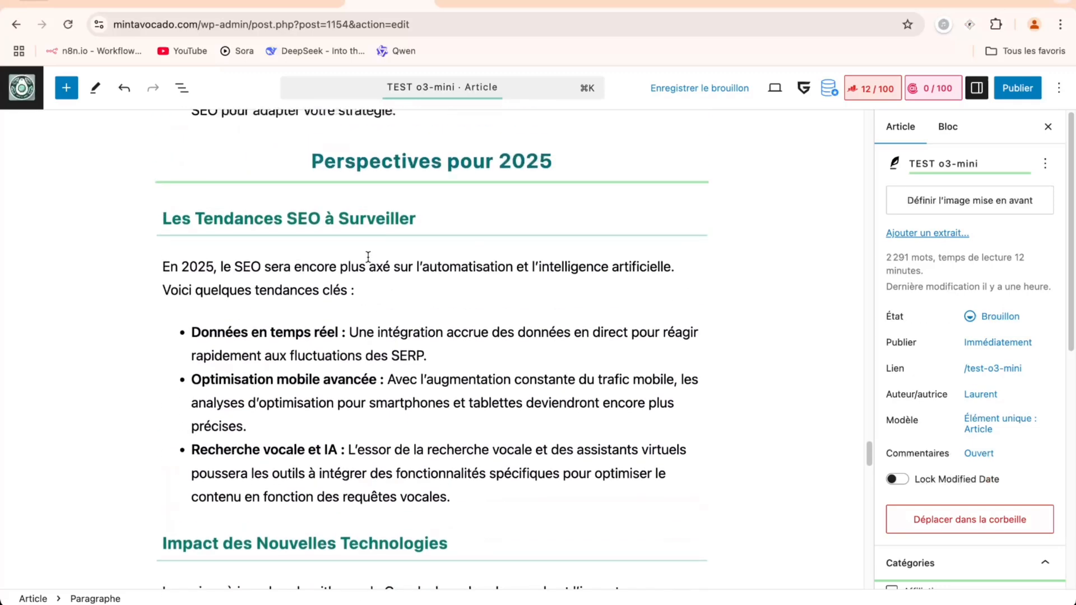
scroll(368, 257, down, 2)
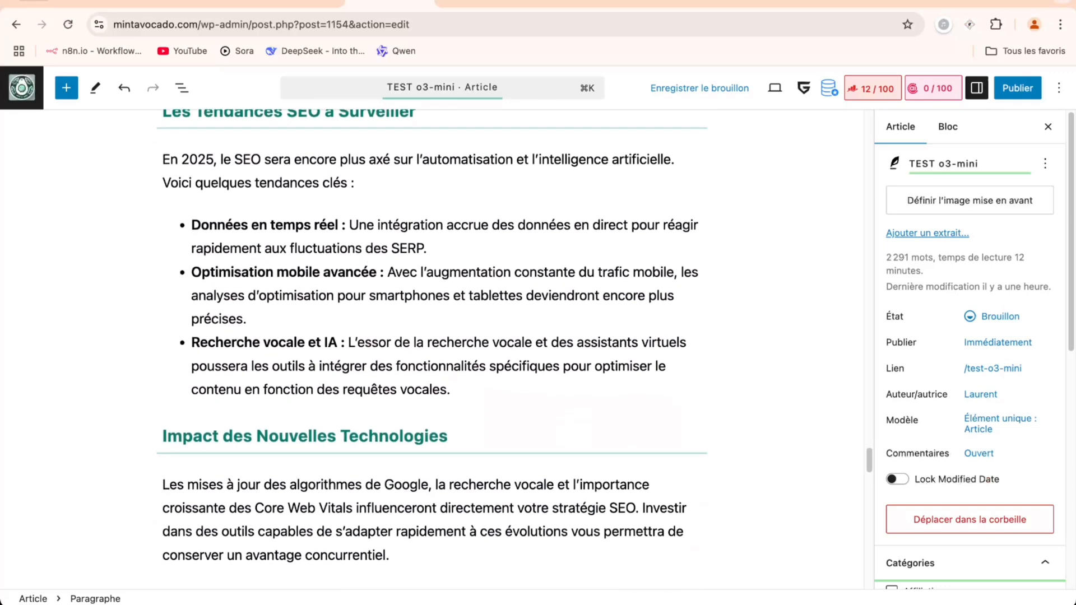
Switch to the TEST MAGISTRAL.AI draft and examine its introduction and the table on SEO tool evolution in 2025.
click(305, 3)
scroll(419, 232, up, 6)
scroll(419, 232, down, 5)
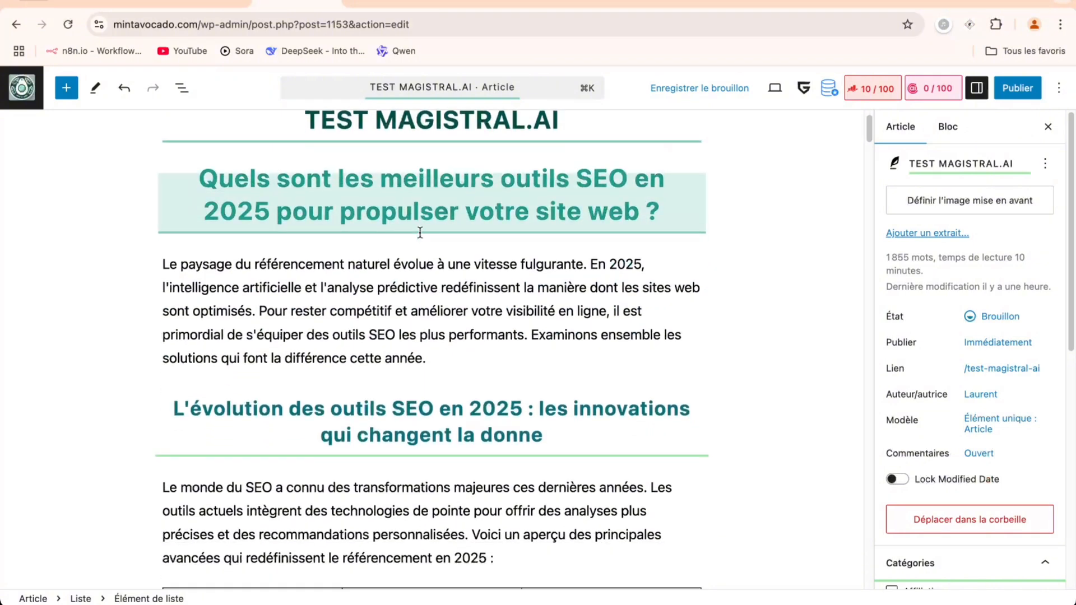
scroll(421, 235, down, 1)
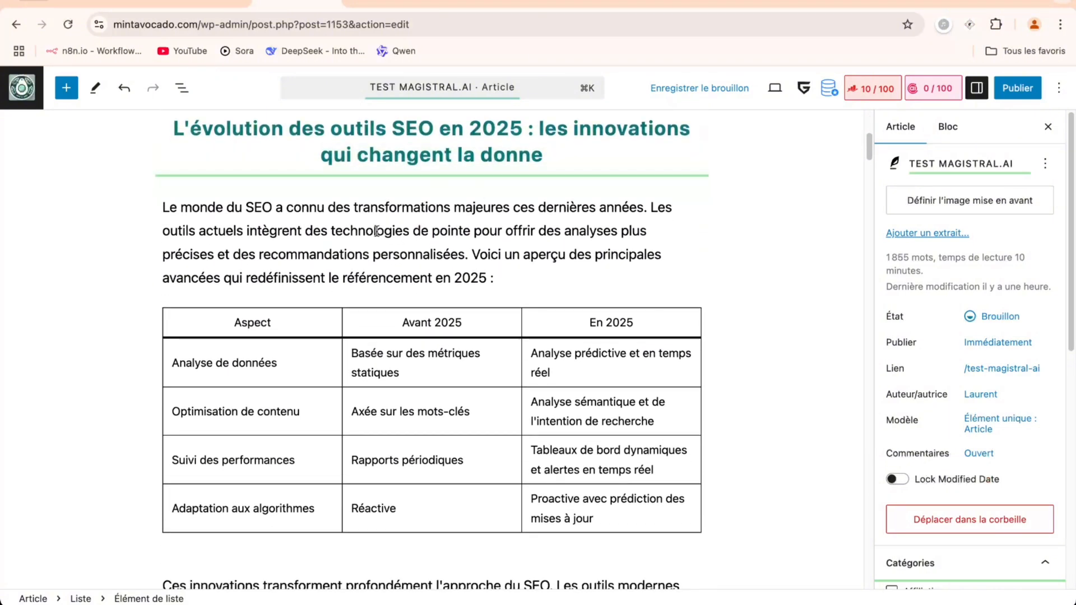
scroll(388, 237, up, 6)
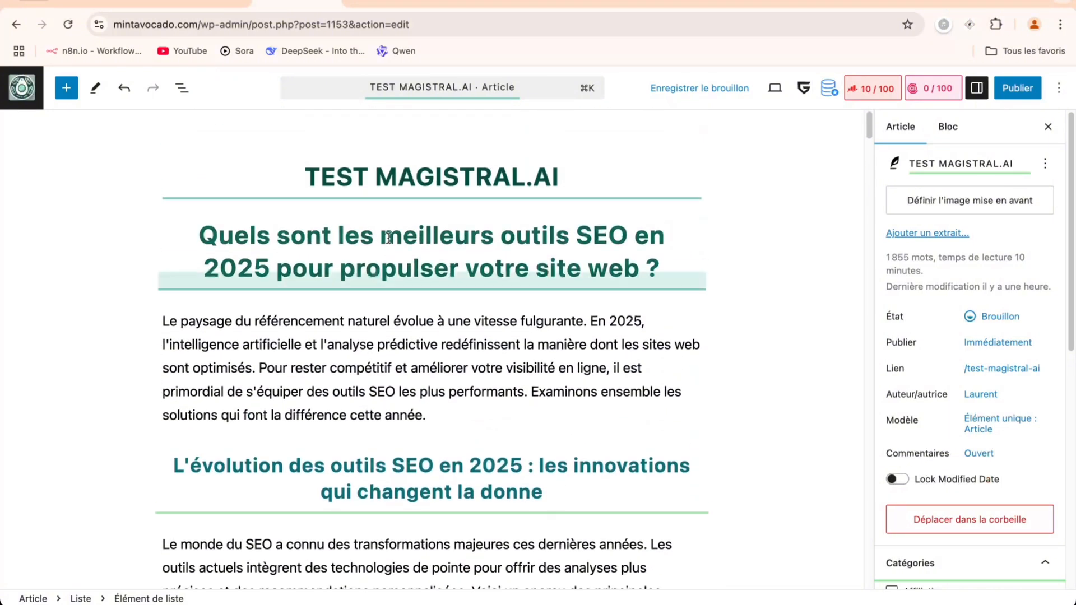
scroll(365, 230, down, 6)
scroll(343, 222, up, 1)
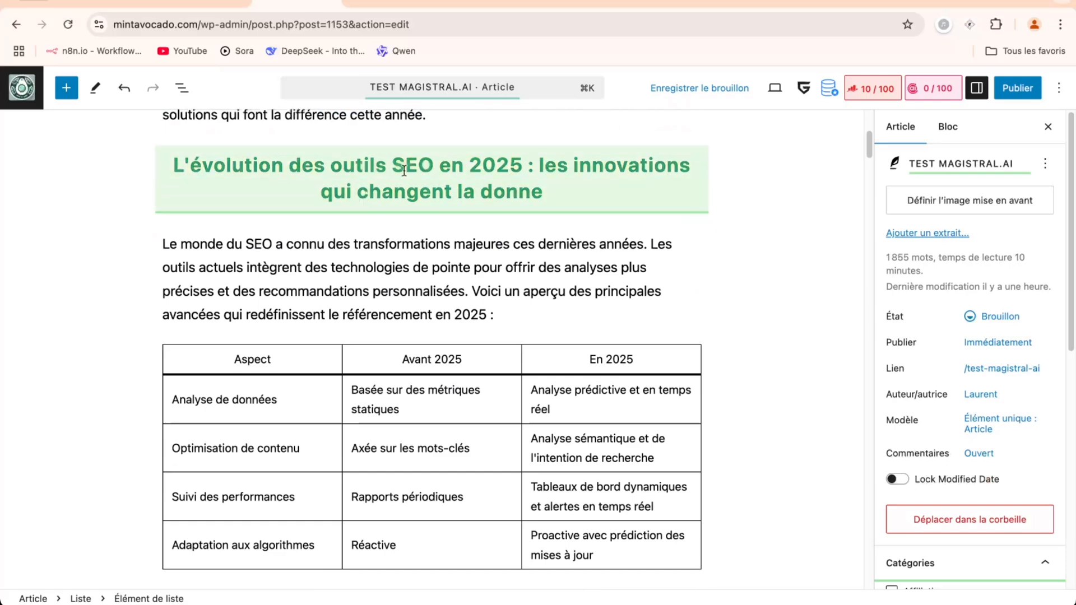
scroll(360, 234, down, 2)
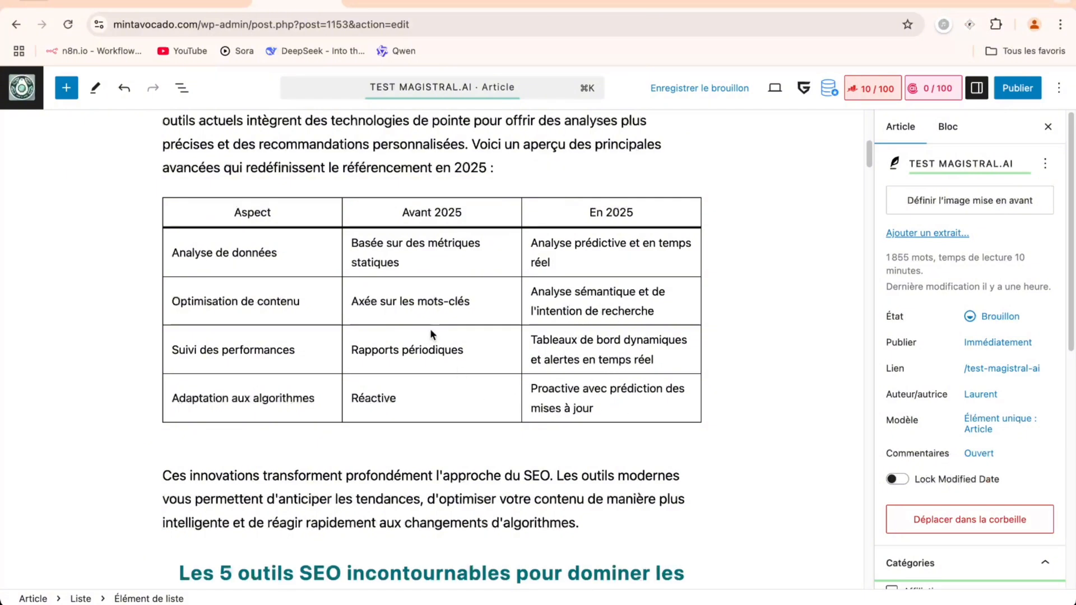
Read the TEST MAGISTRAL.AI section on 2025 SEO challenges, covering voice and visual search, algorithm updates and user experience.
scroll(430, 329, down, 8)
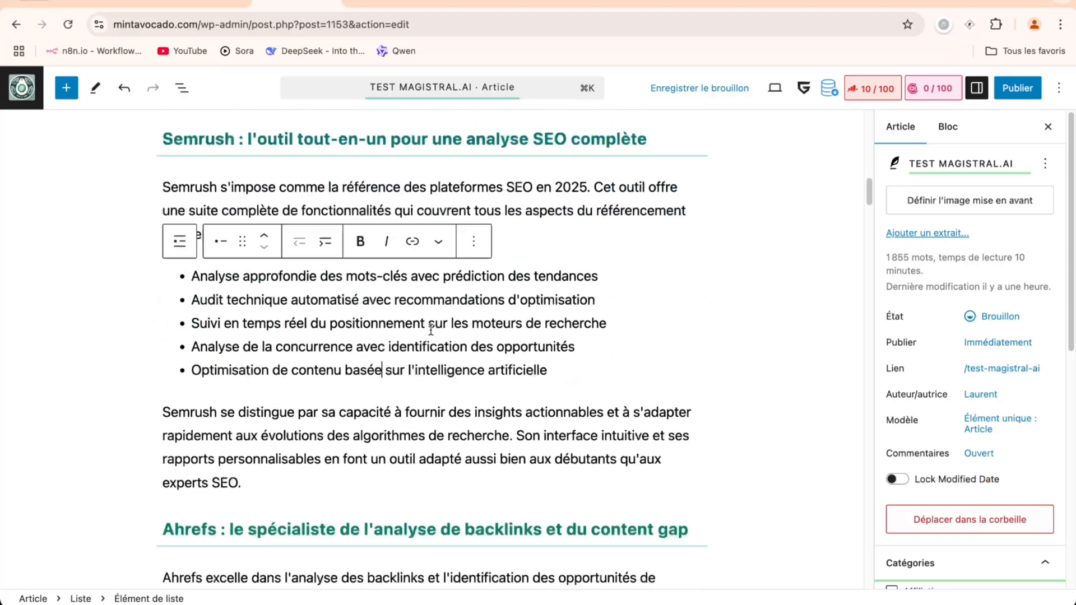
scroll(431, 330, down, 20)
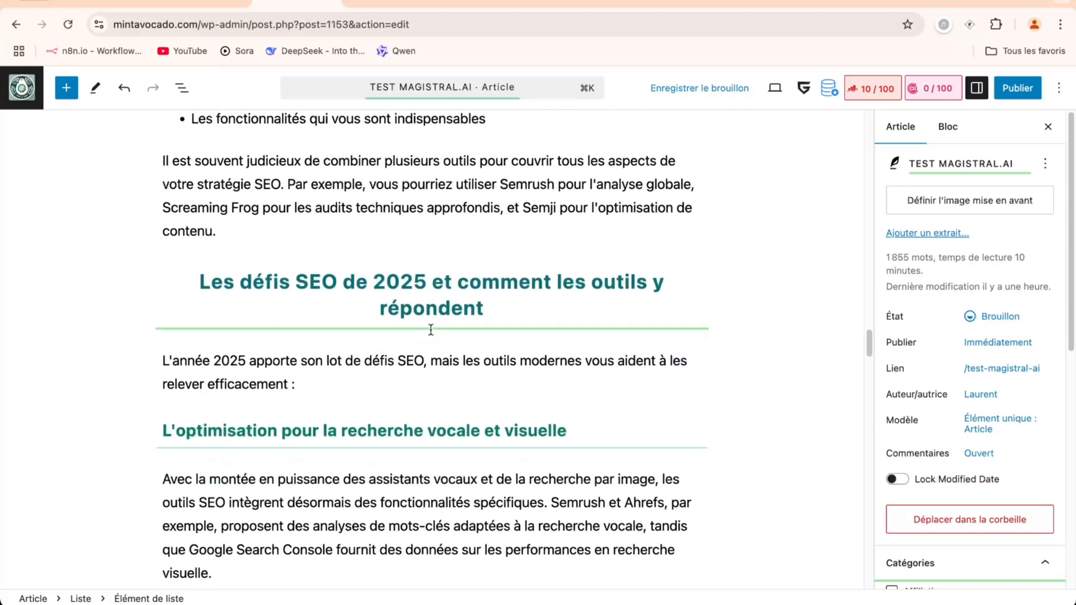
scroll(431, 329, down, 3)
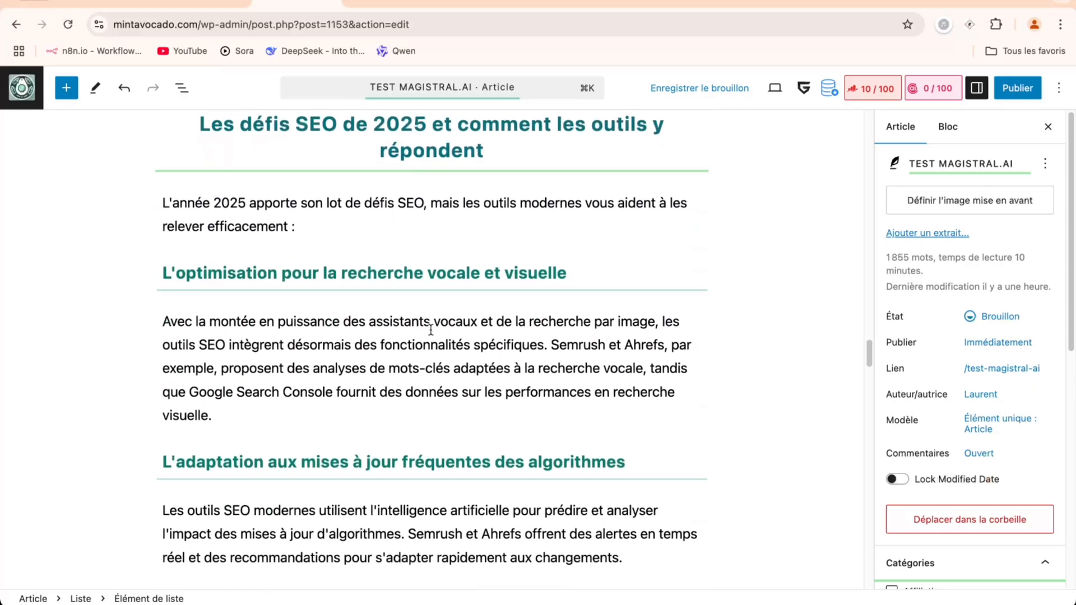
scroll(431, 330, down, 3)
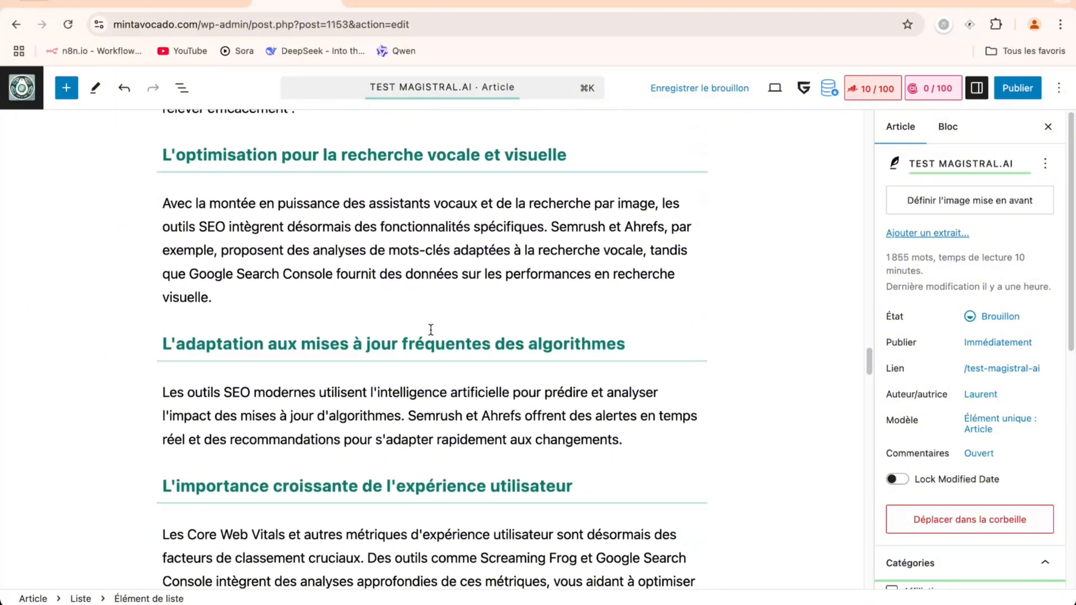
scroll(431, 330, down, 1)
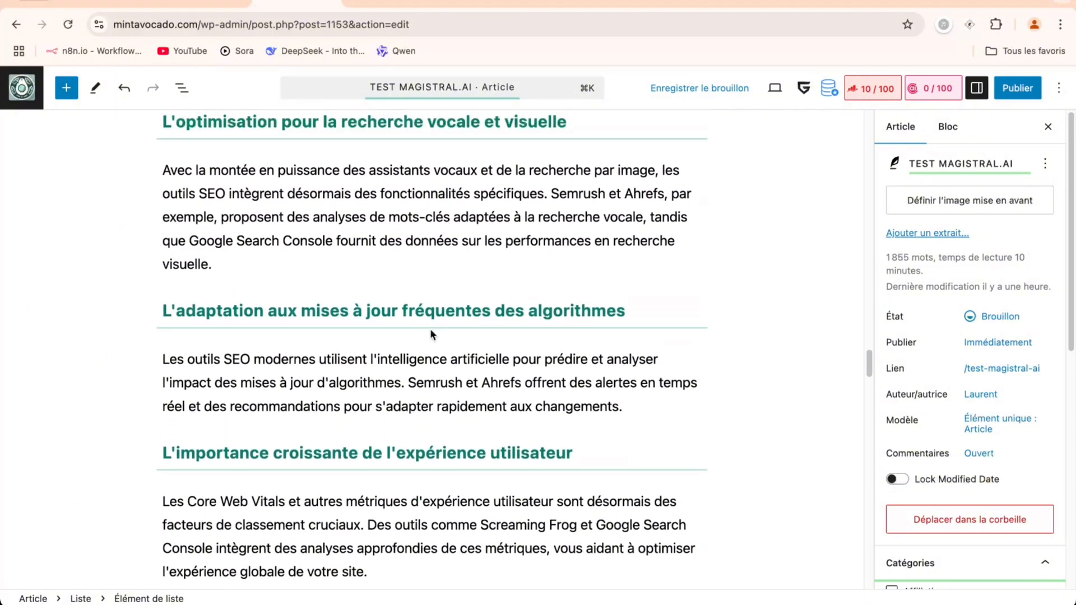
scroll(357, 243, down, 5)
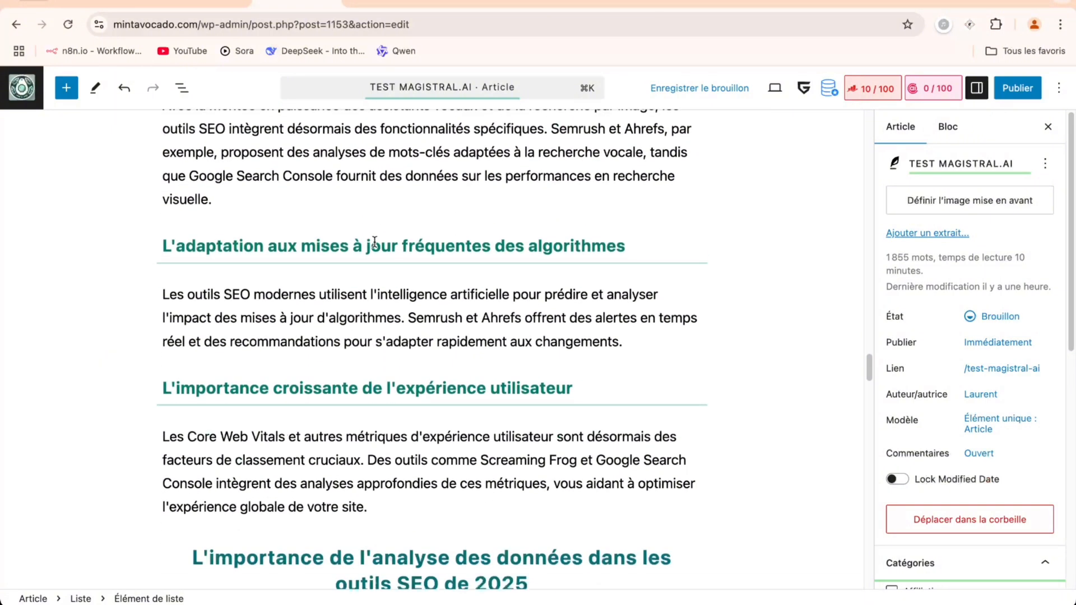
scroll(375, 242, down, 4)
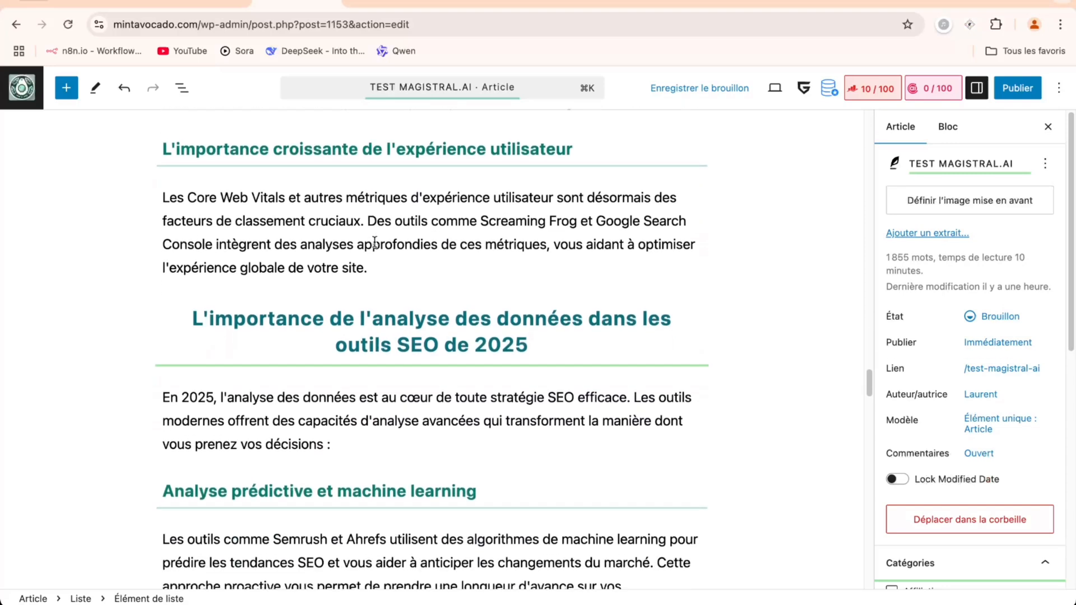
Review the rest of the TEST MAGISTRAL.AI draft, from data analysis and the free versus paid table to the product list and definitions.
scroll(374, 242, down, 6)
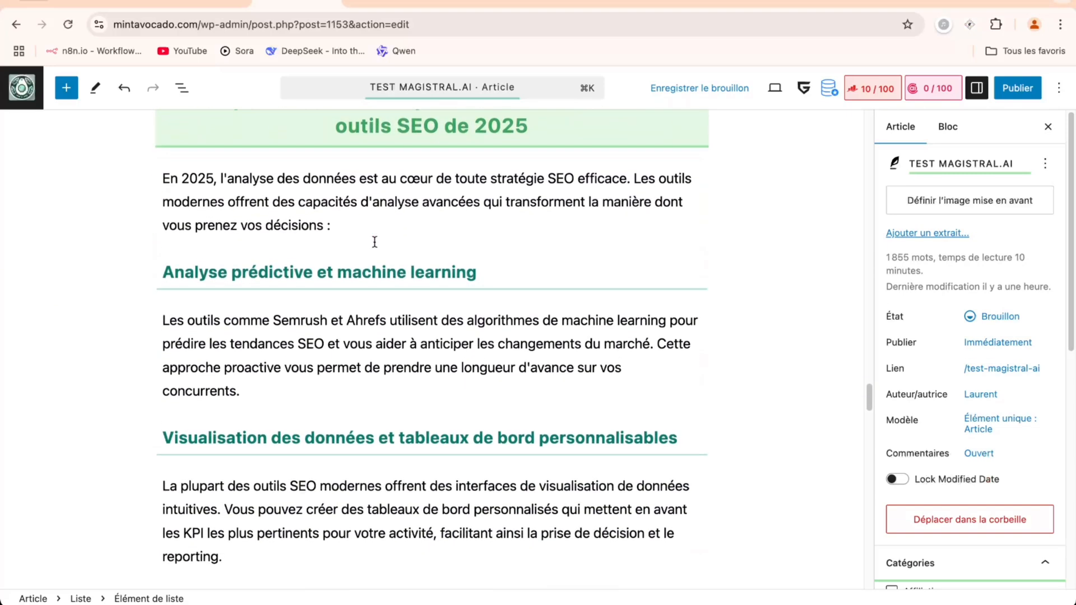
scroll(374, 245, down, 7)
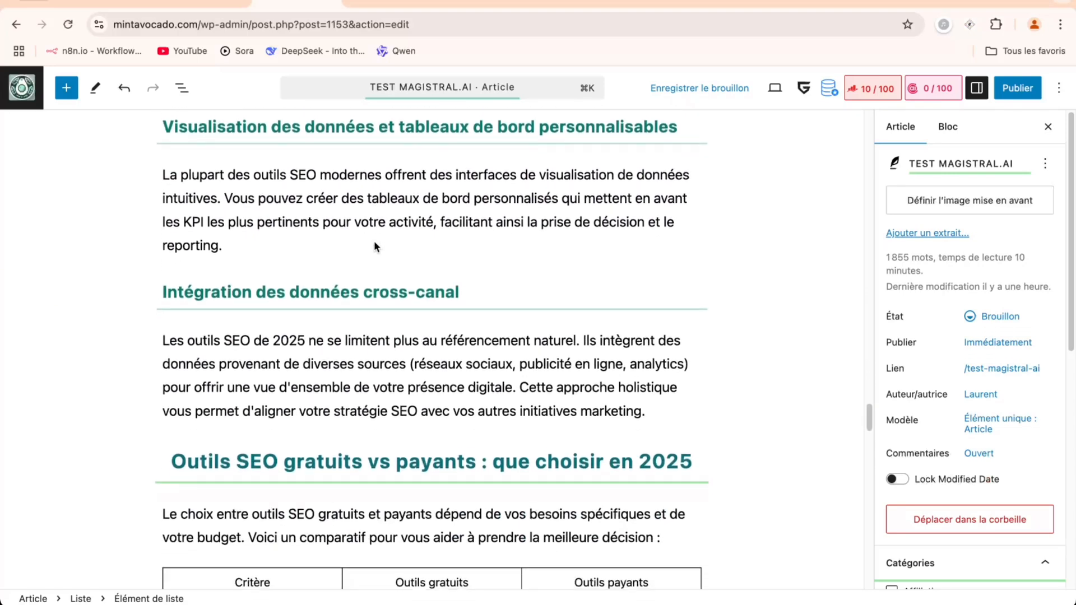
scroll(374, 243, down, 10)
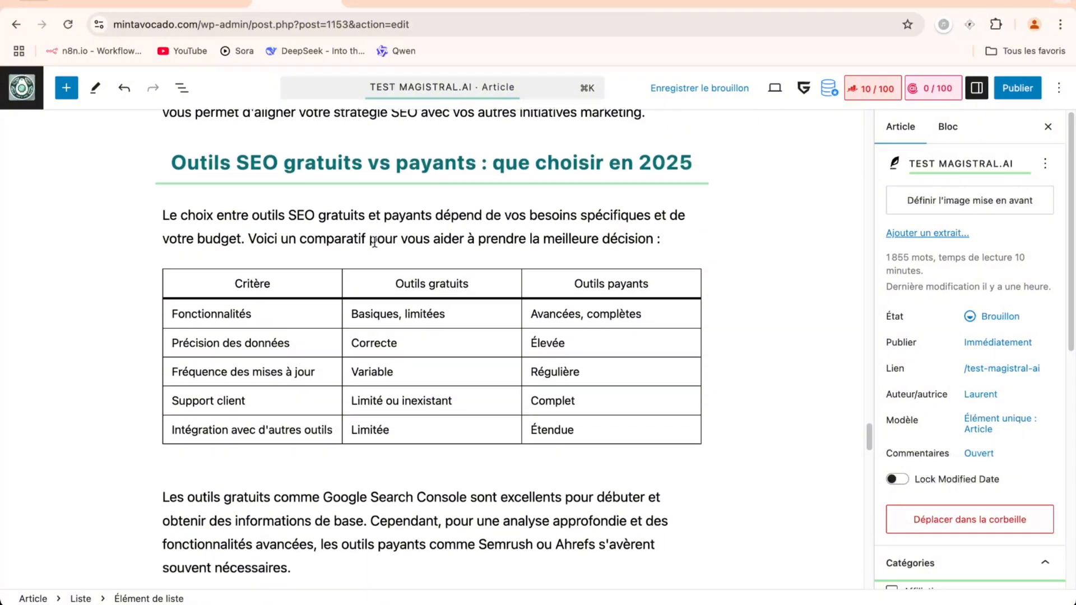
scroll(374, 242, down, 13)
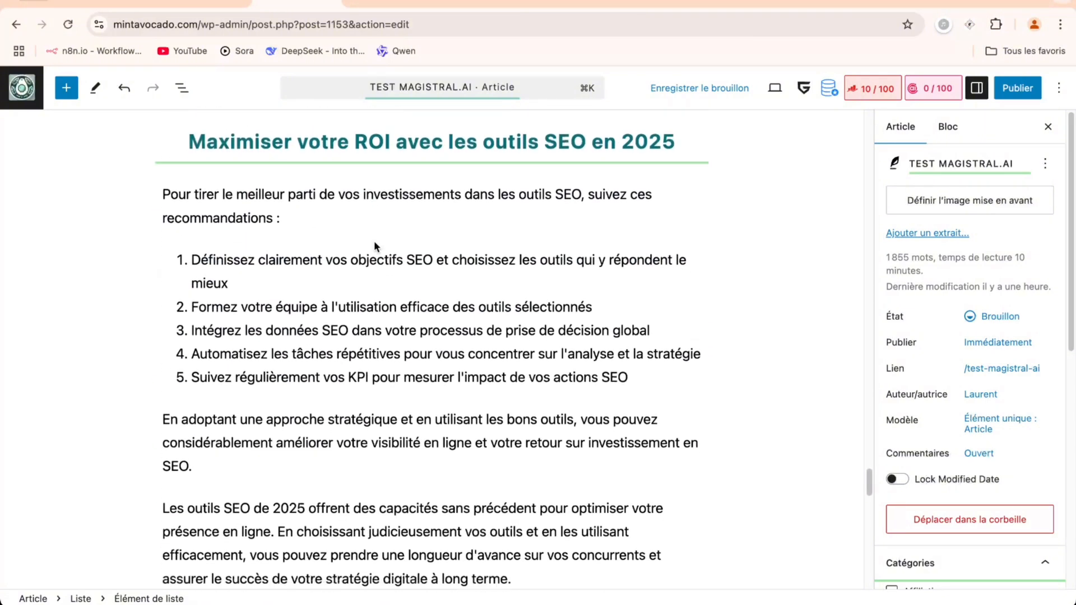
scroll(375, 243, up, 1)
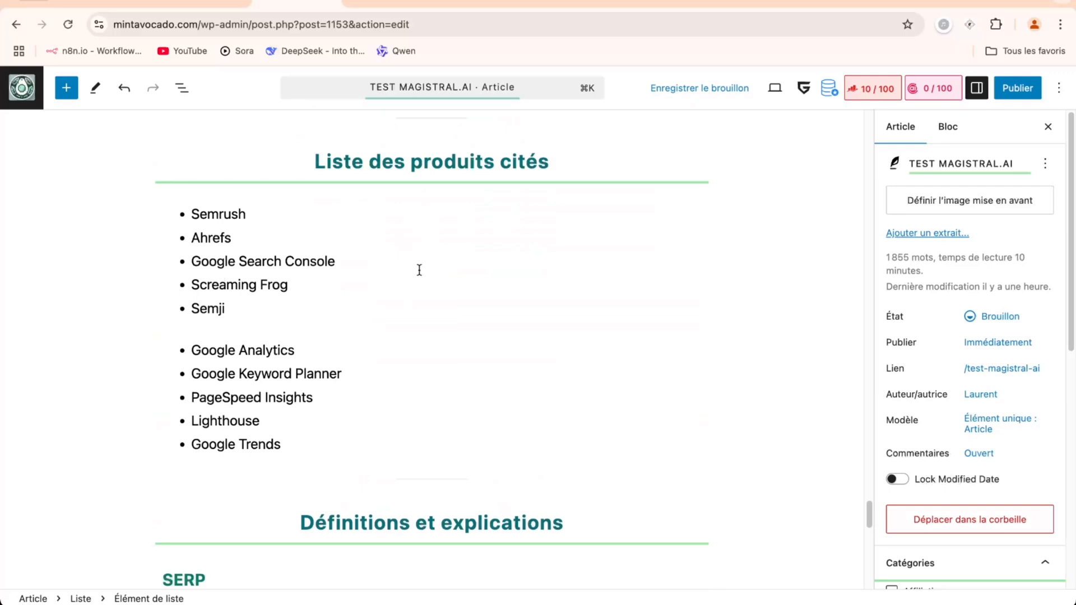
scroll(364, 335, down, 10)
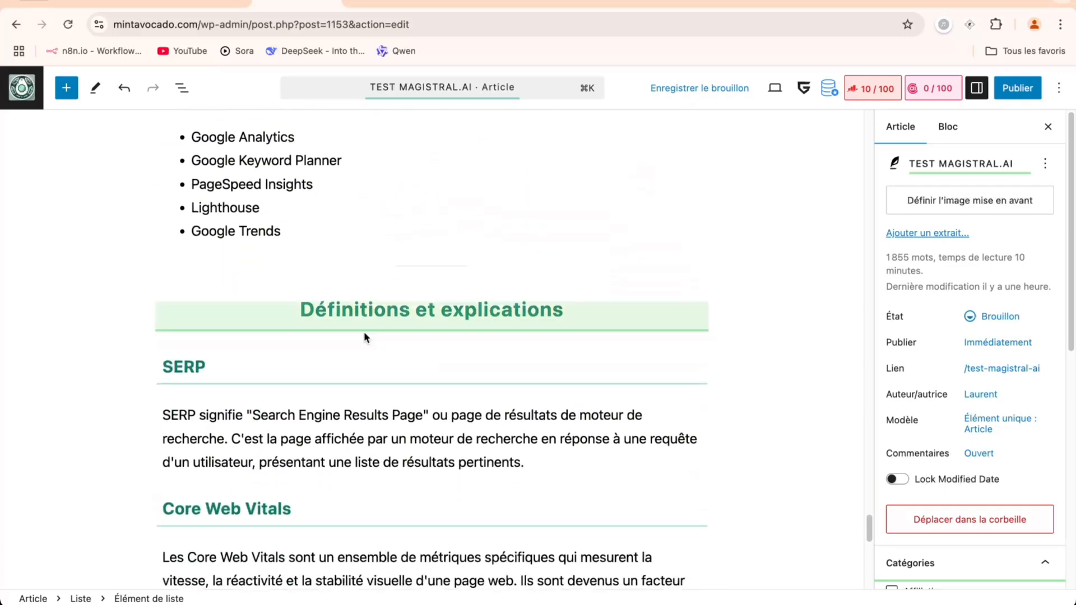
scroll(365, 335, down, 8)
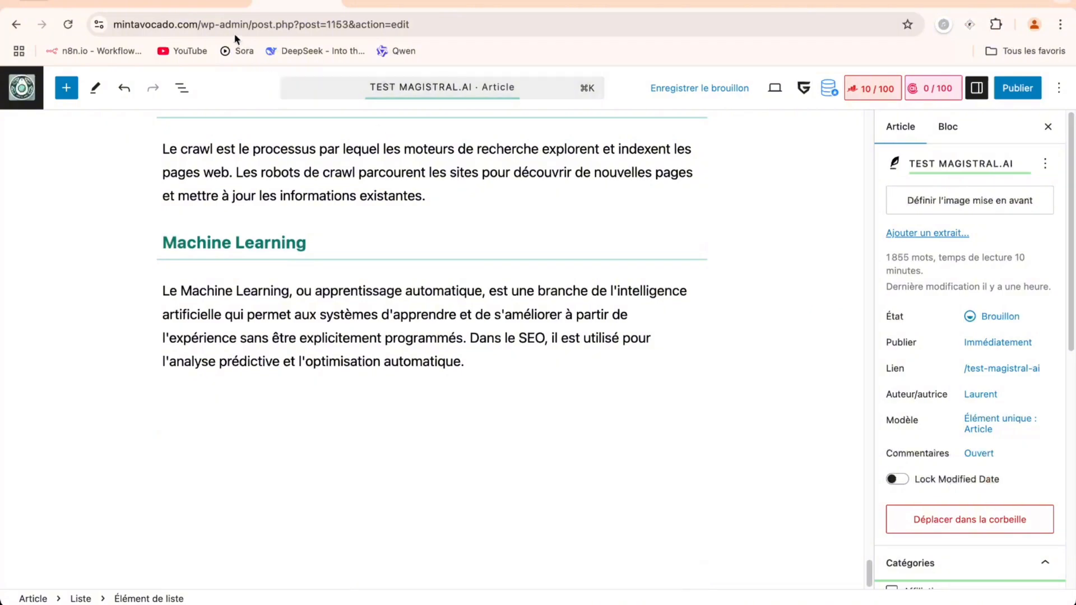
Return to the beginning of the TEST MAGISTRAL.AI draft and review its opening sections up to the five essential SEO tools.
scroll(386, 230, up, 18)
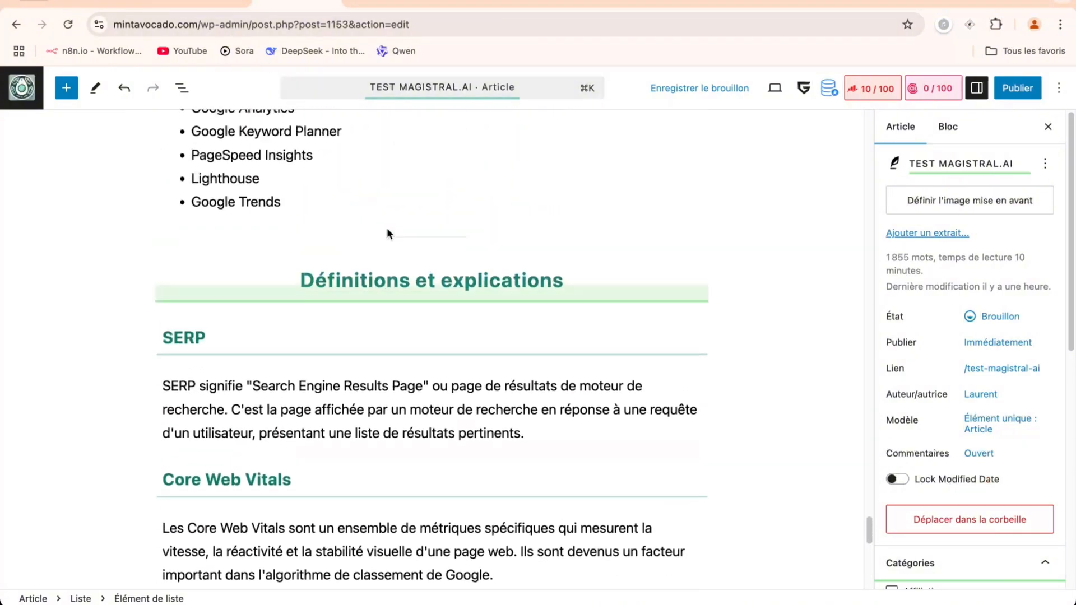
scroll(386, 230, up, 20)
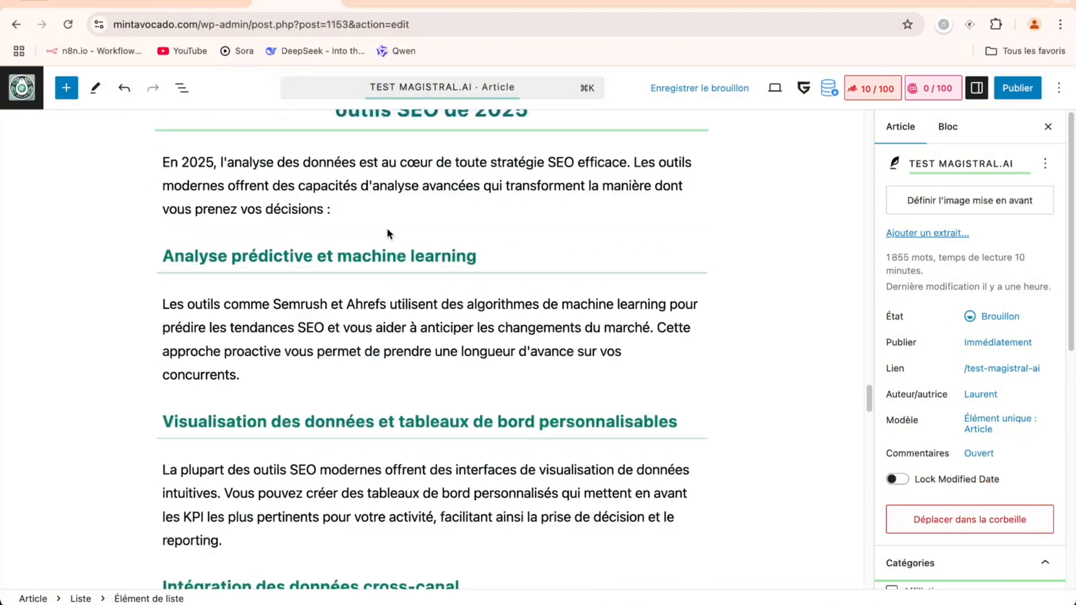
scroll(388, 233, up, 20)
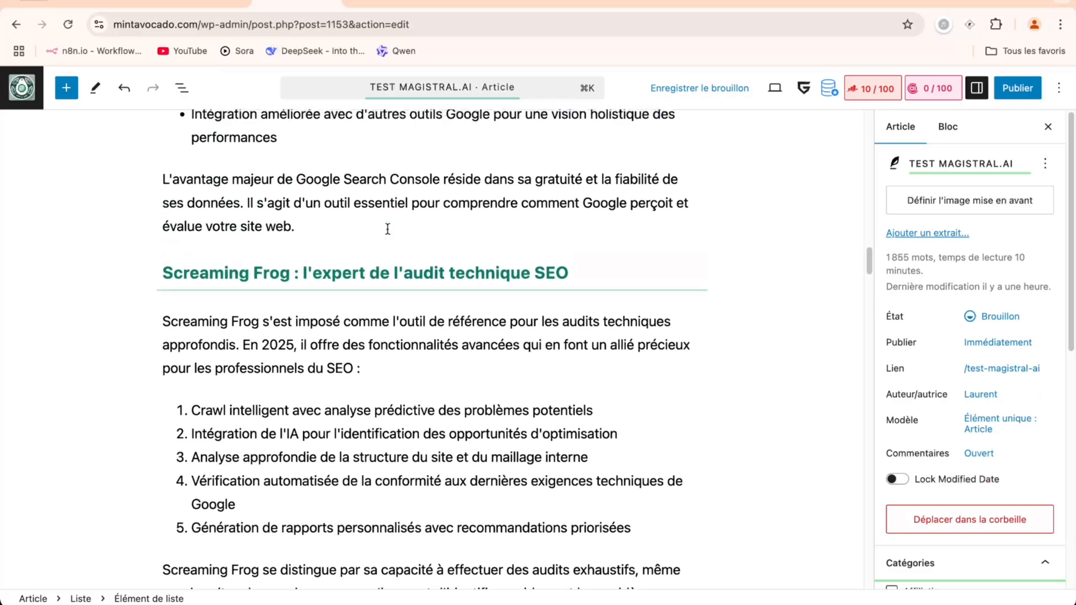
scroll(388, 230, up, 20)
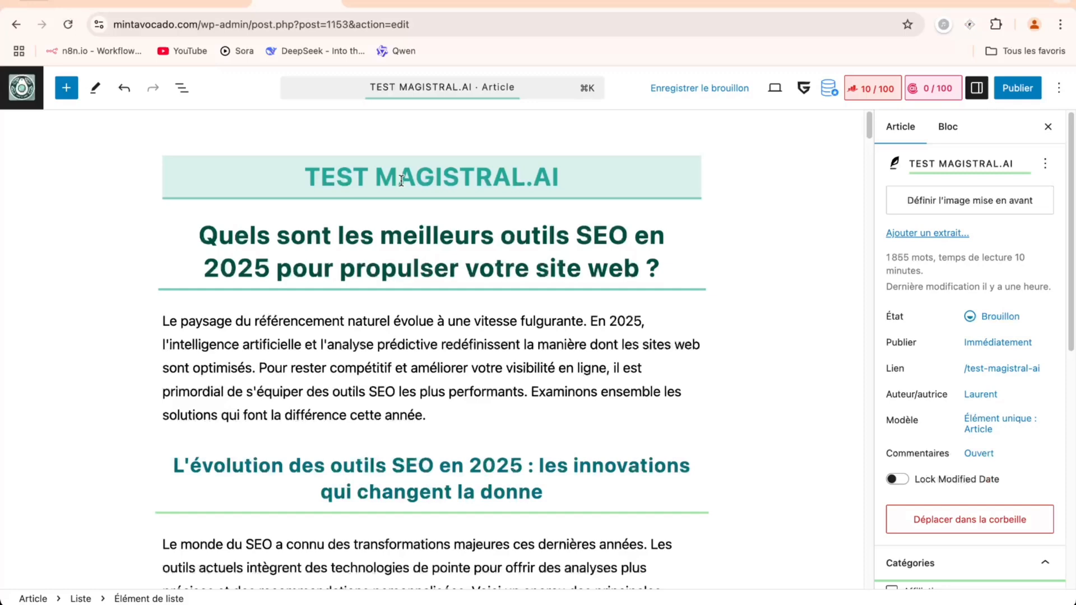
scroll(401, 180, down, 15)
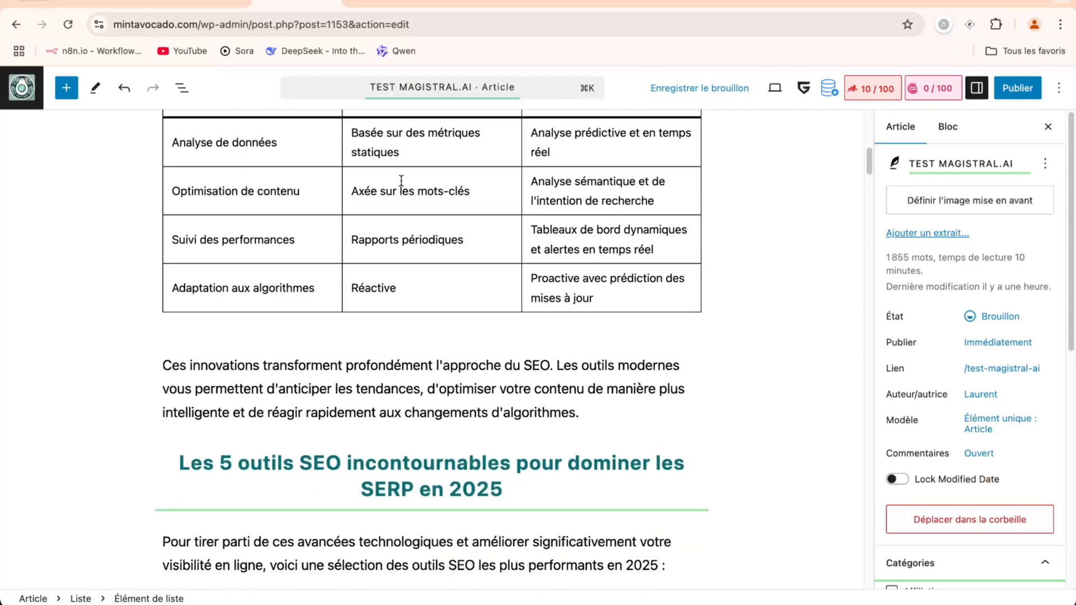
scroll(401, 183, down, 3)
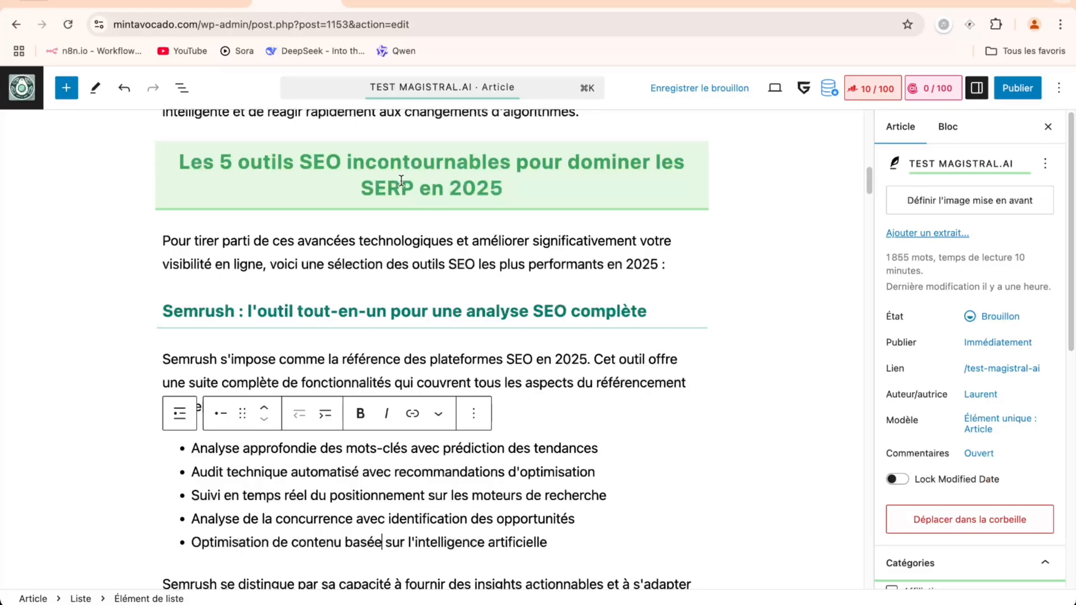
Skim the TEST MAGISTRAL.AI draft from the Semrush section to the closing Machine Learning definition, and go back to the introduction.
scroll(401, 180, down, 20)
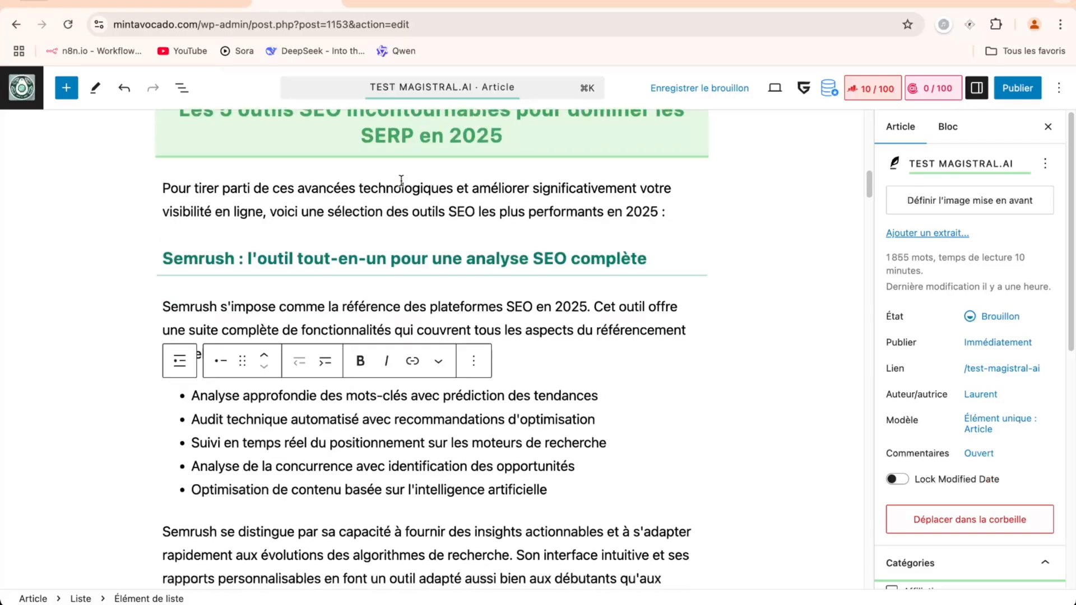
scroll(401, 181, down, 20)
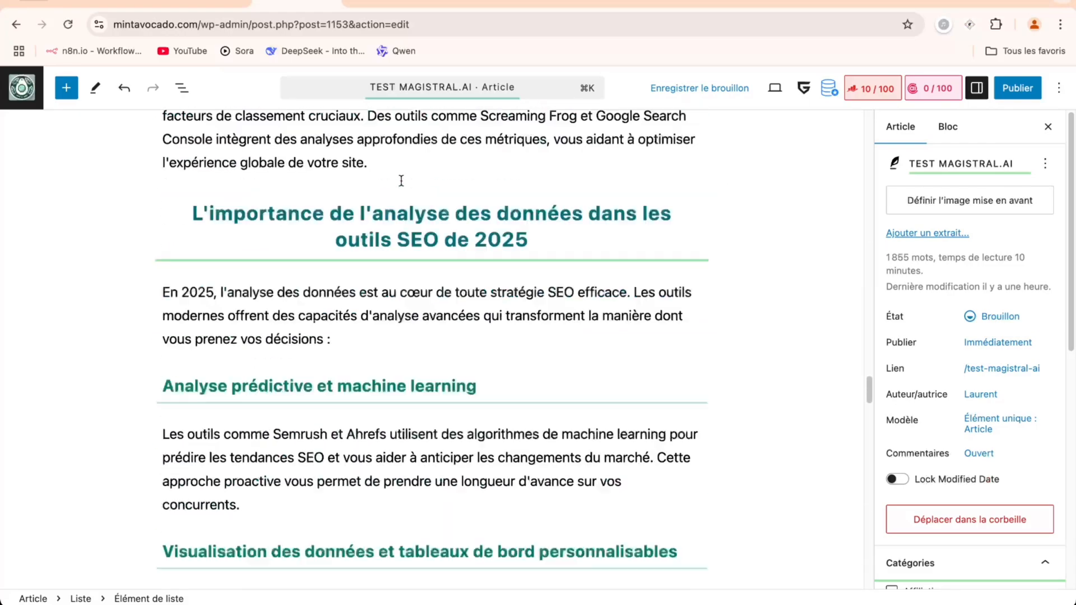
scroll(401, 184, up, 15)
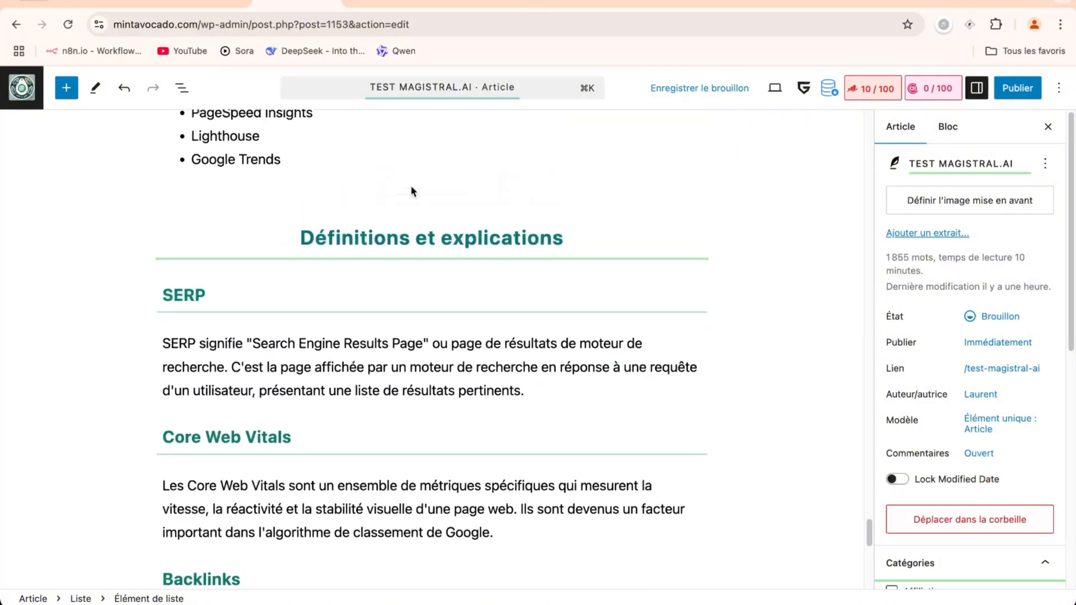
scroll(411, 187, down, 8)
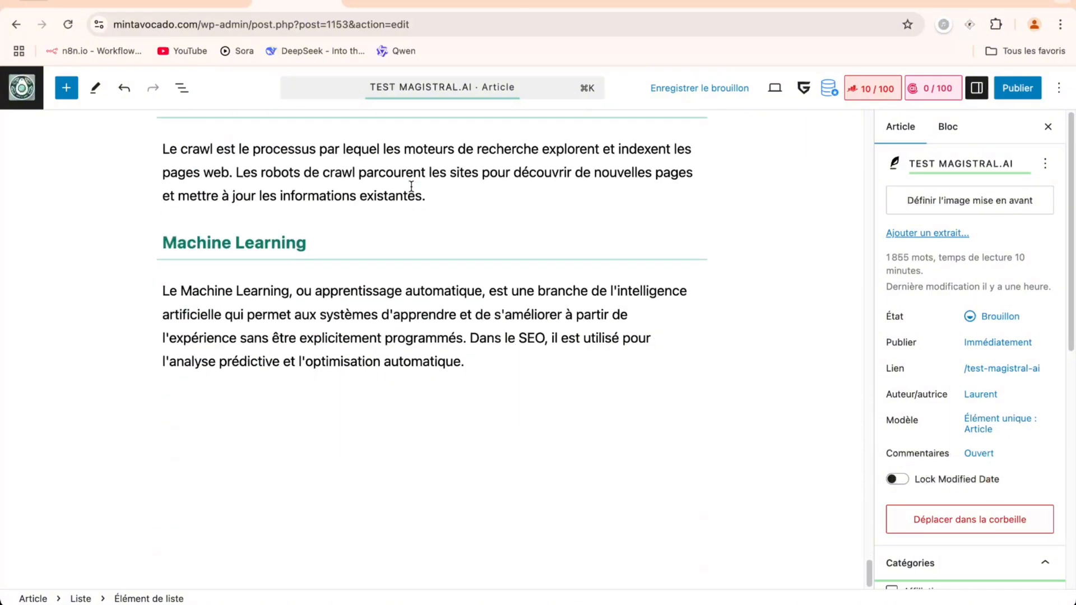
scroll(412, 187, up, 20)
scroll(411, 191, up, 20)
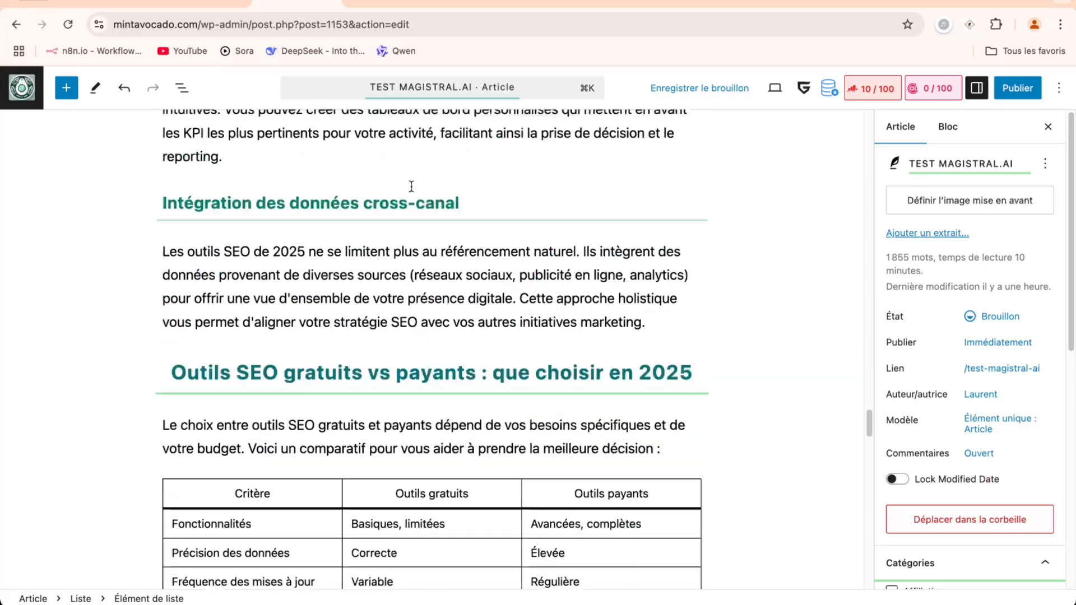
scroll(412, 188, up, 15)
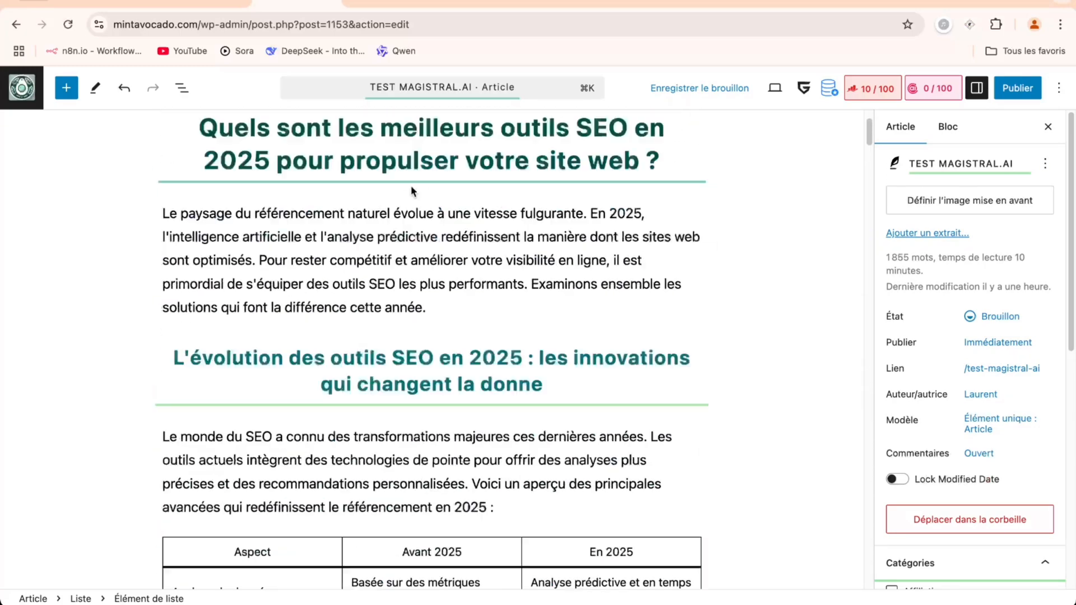